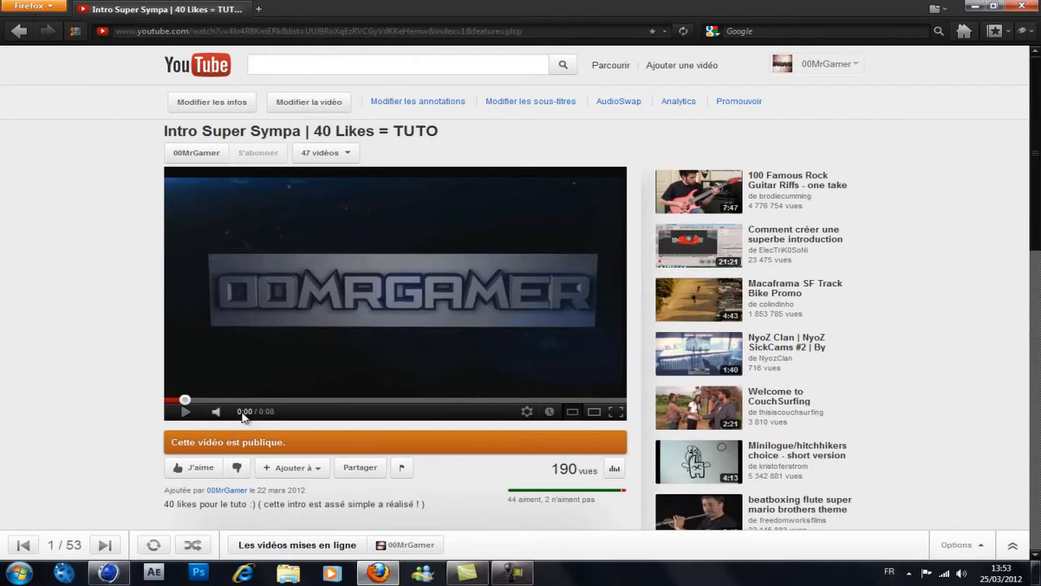
Step: Play the example intro video on its YouTube page
left_click(216, 411)
left_click(188, 411)
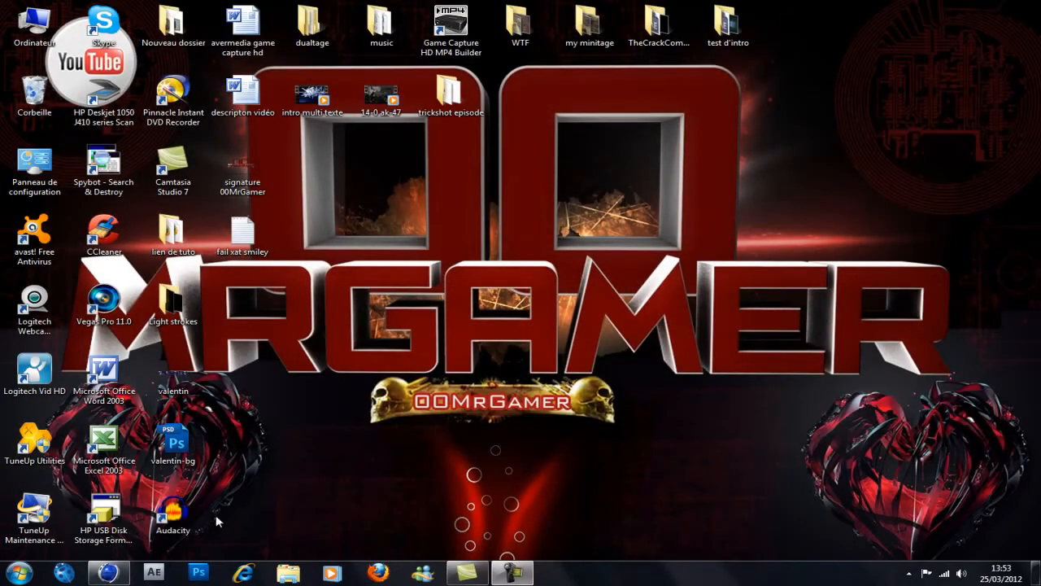
Step: Switch to CINEMA 4D and set the render output to the HDV/HDTV 720 29.97 preset with all frames (Toutes les images)
left_click(108, 573)
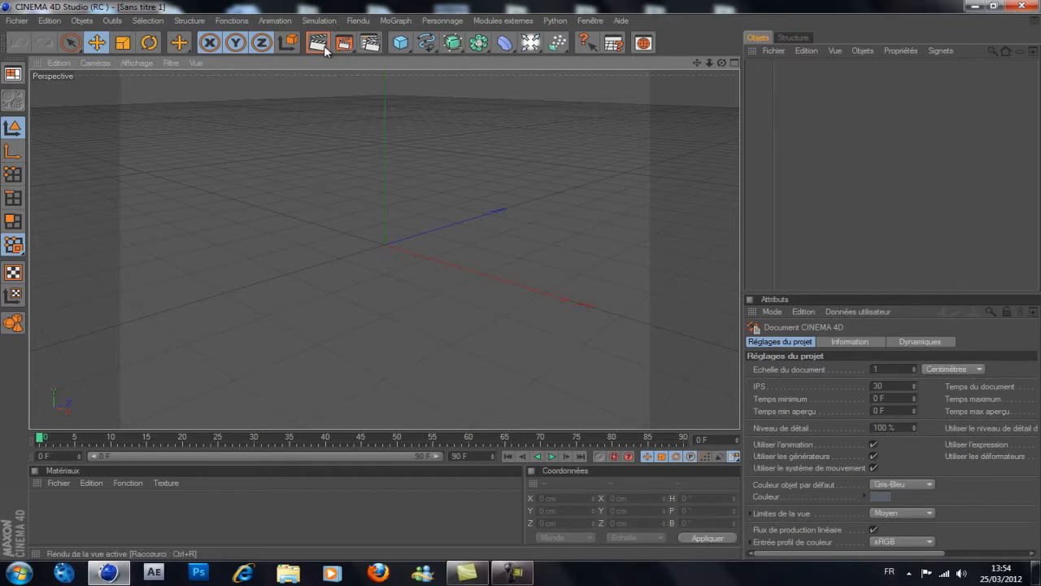
left_click(371, 49)
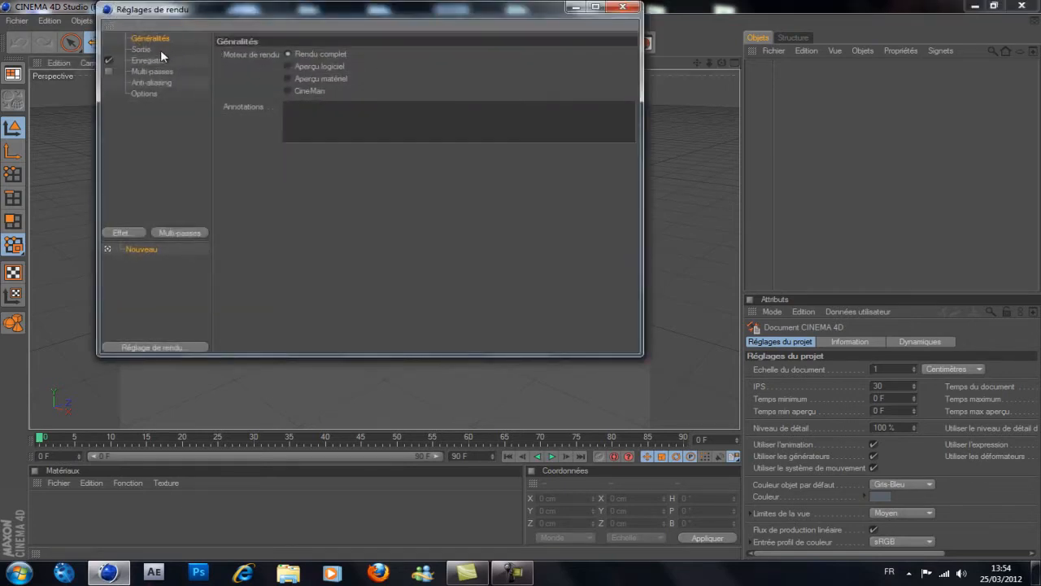
left_click(142, 50)
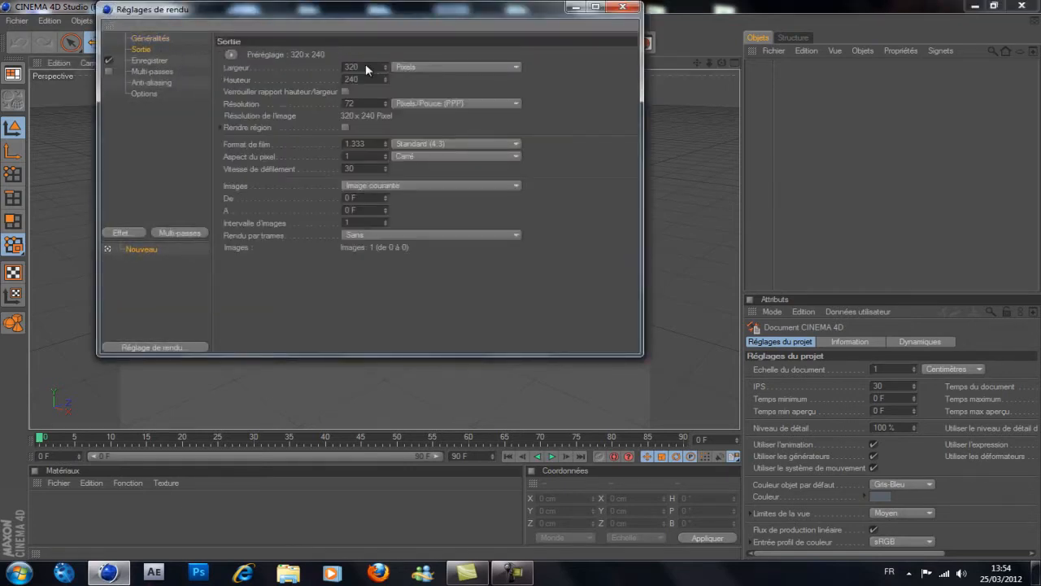
left_click(232, 55)
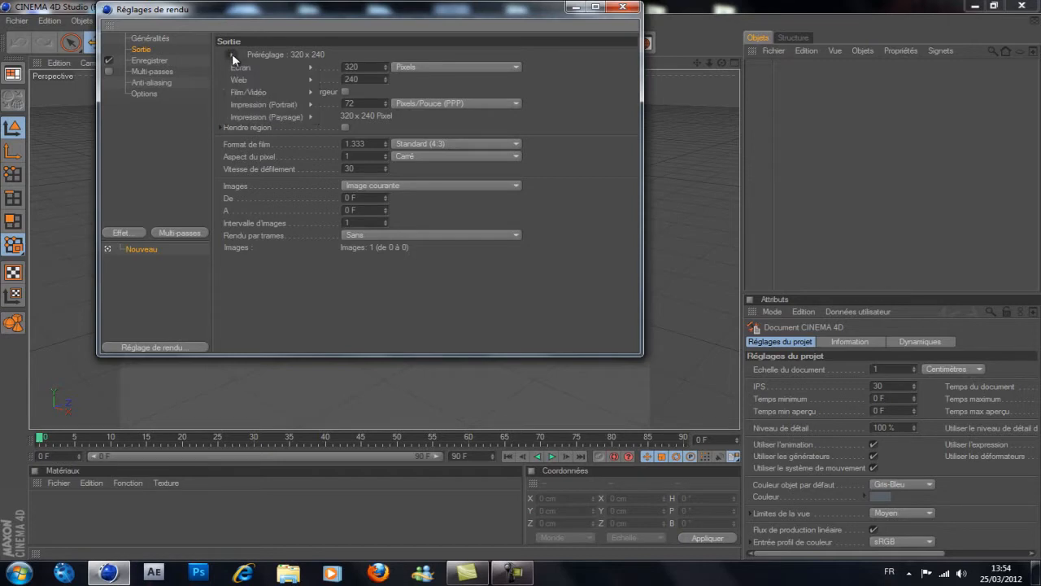
mouse_move(279, 90)
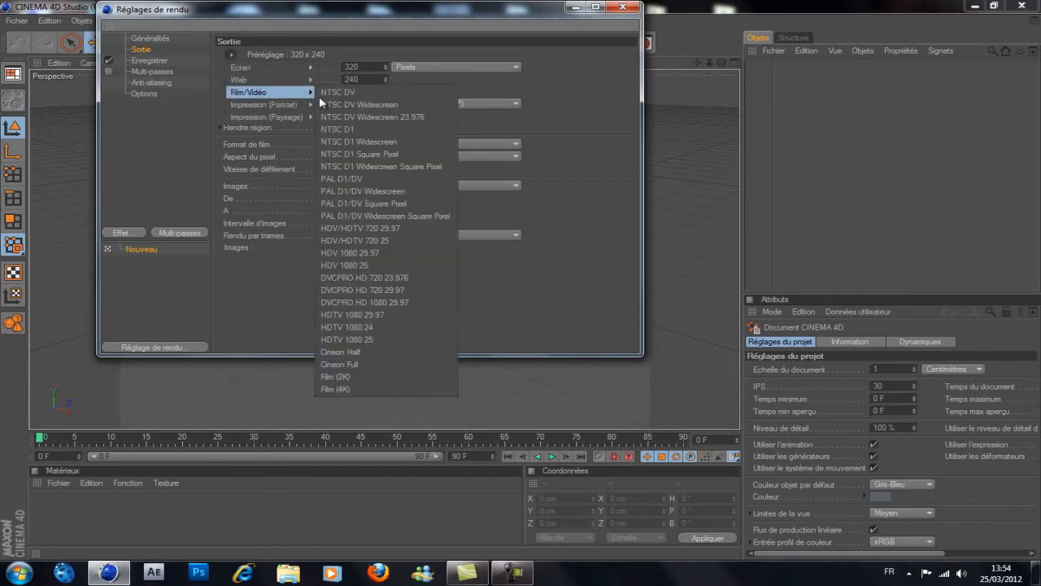
left_click(387, 230)
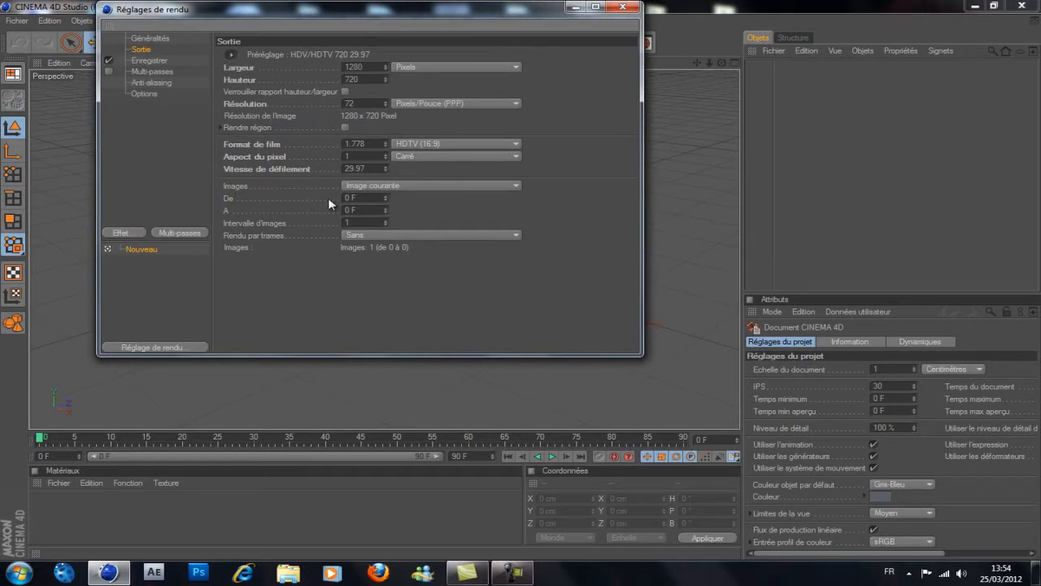
left_click(394, 187)
left_click(389, 224)
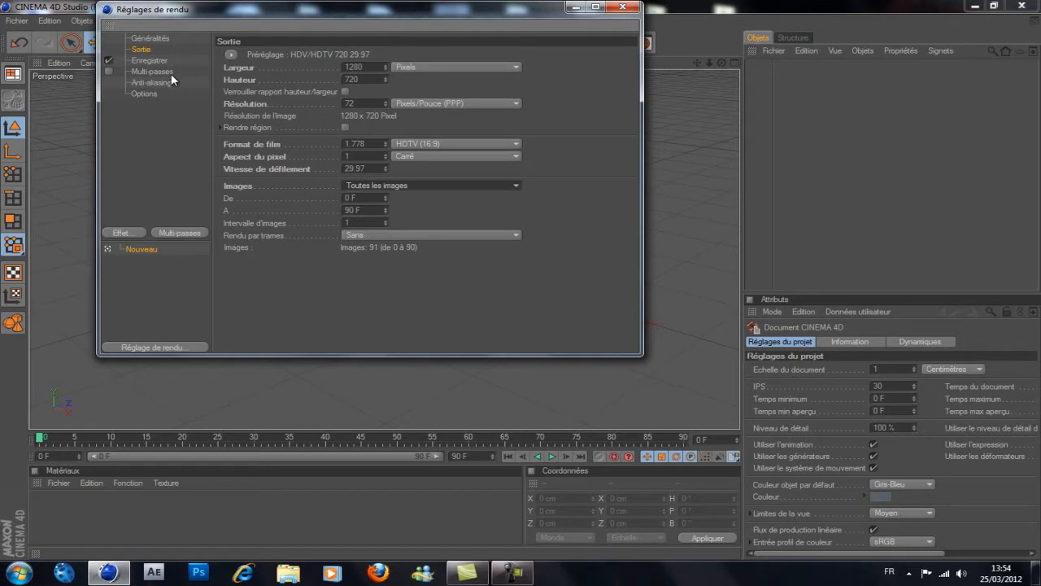
Step: Set the render save format to PNG and enable the alpha channel (Canal alpha)
left_click(153, 61)
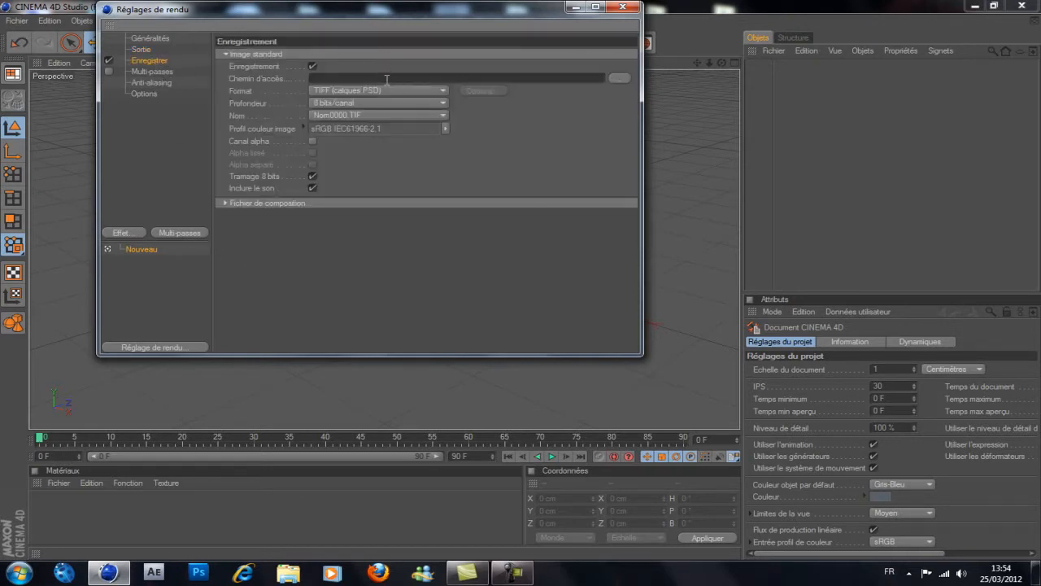
left_click(389, 88)
left_click(366, 213)
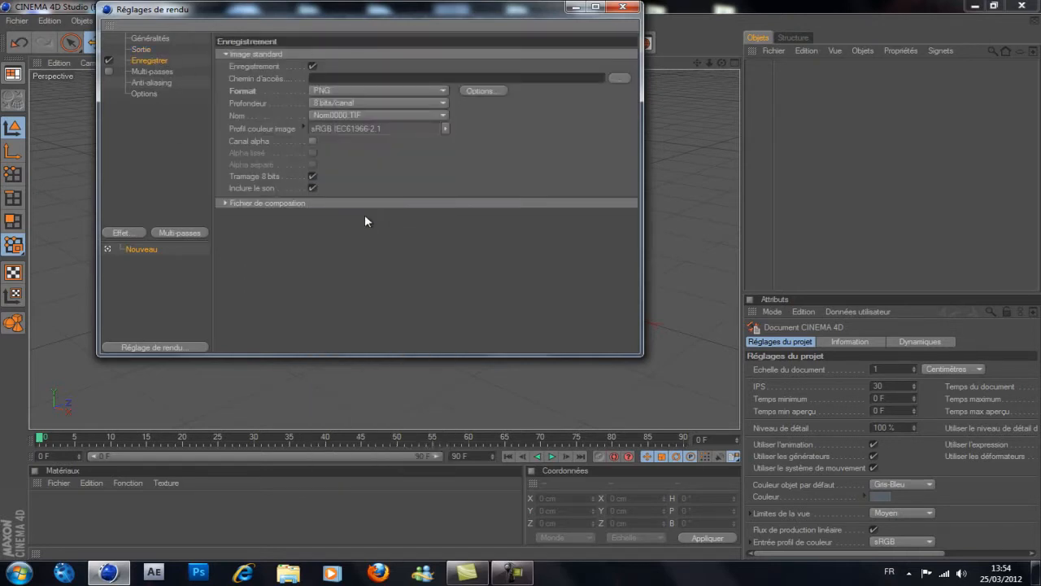
left_click(314, 141)
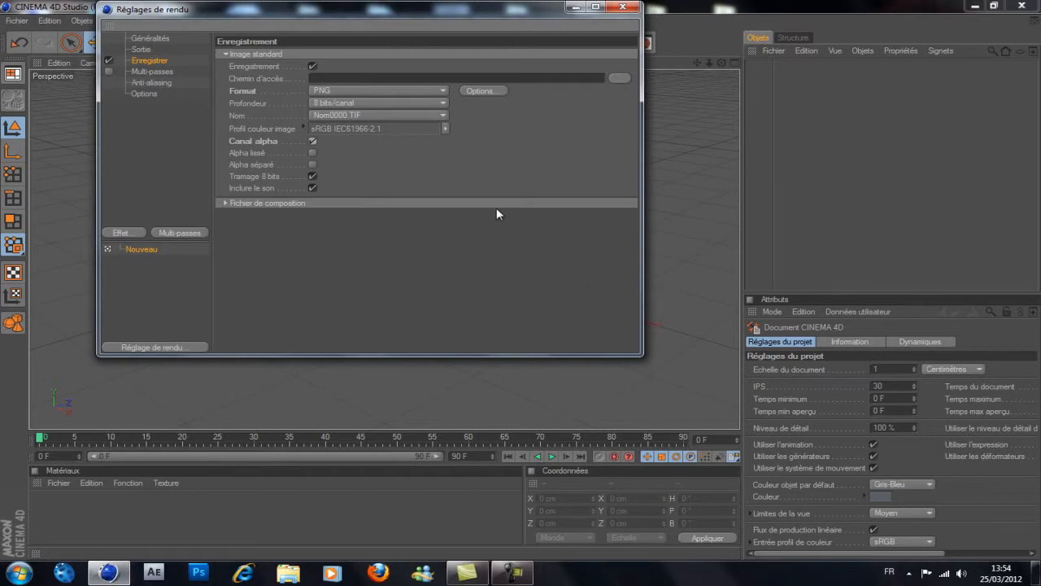
Step: Minimize the render settings and CINEMA 4D, create a desktop folder named "tuto", and open it
left_click(575, 6)
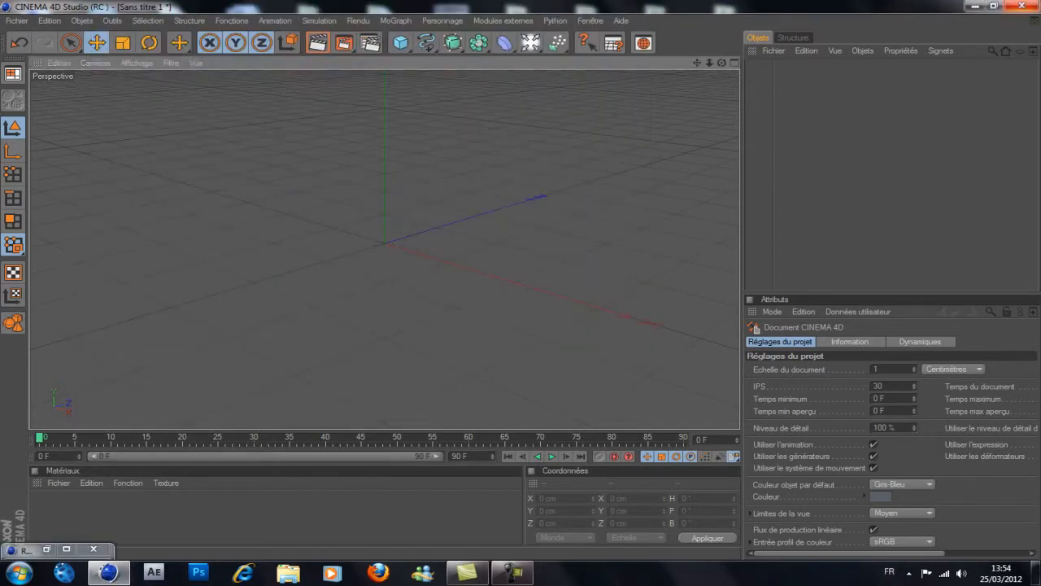
left_click(976, 5)
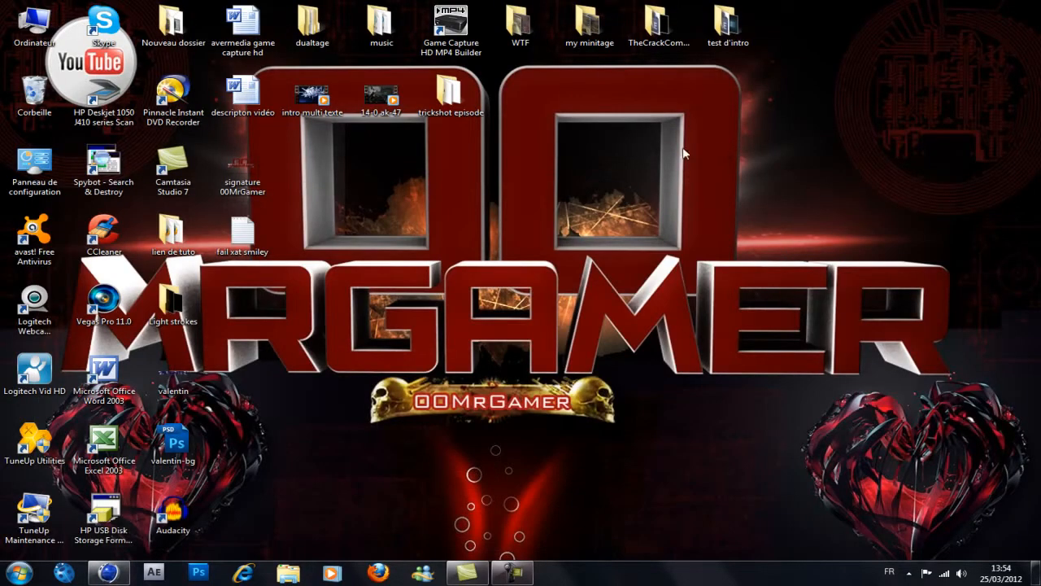
right_click(773, 31)
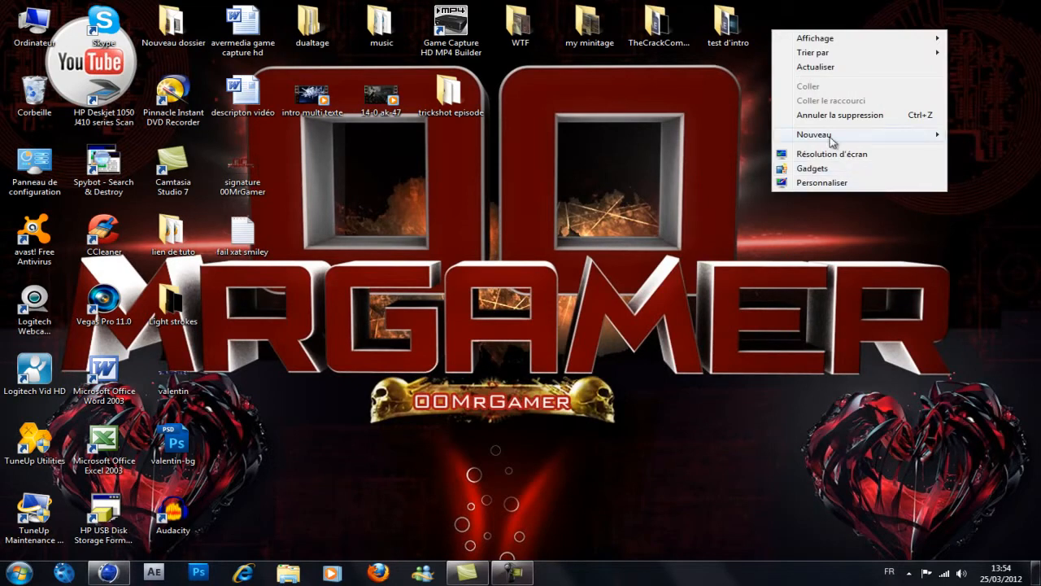
mouse_move(851, 135)
left_click(690, 135)
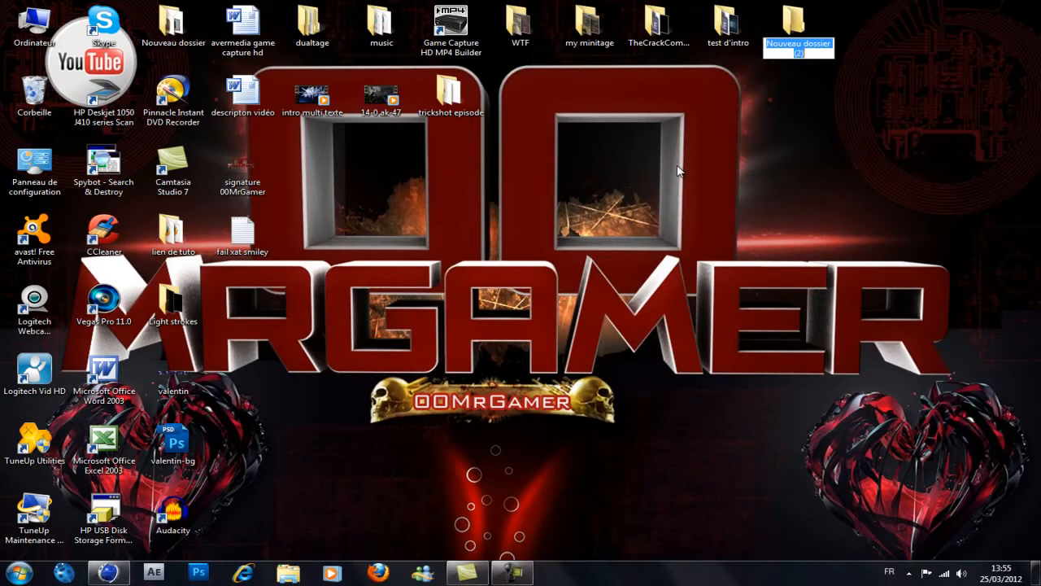
type("tuto")
key("Return")
key("Return")
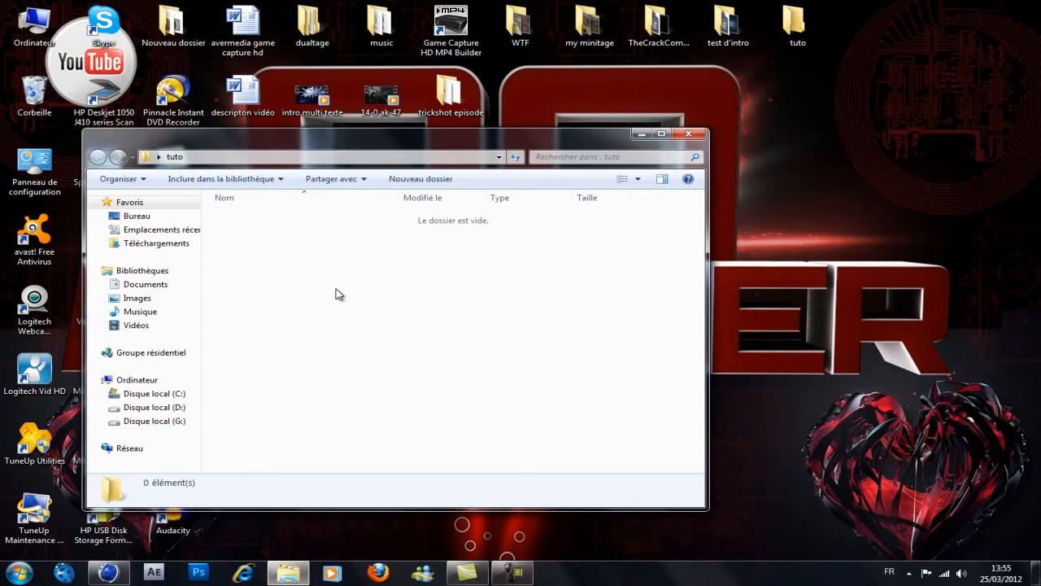
Step: Create a subfolder named "c4d" inside the tuto folder and close the folder window
right_click(337, 290)
mouse_move(406, 448)
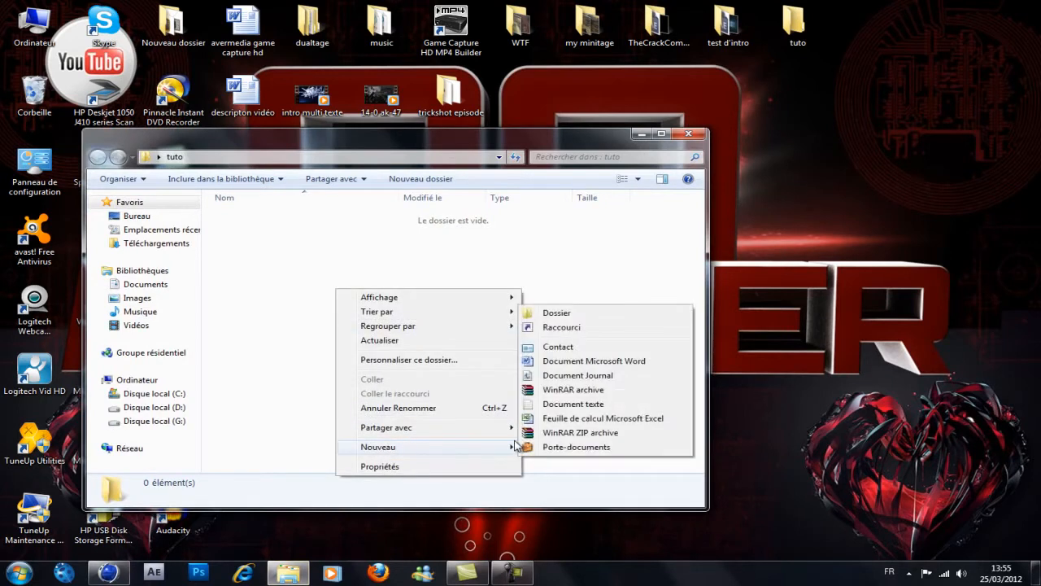
left_click(556, 313)
type("c4d")
key("Return")
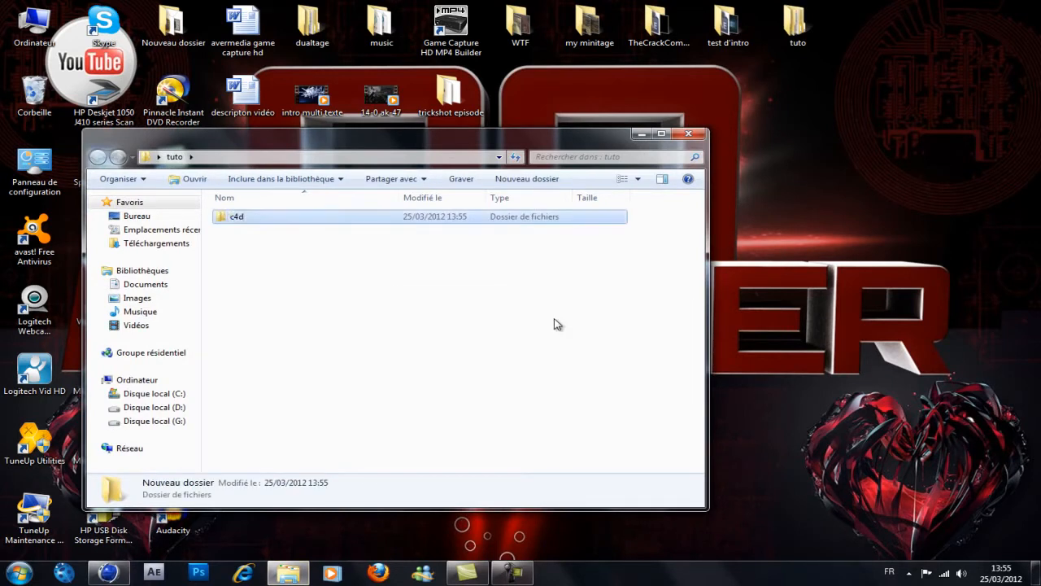
left_click(691, 136)
Step: Return to CINEMA 4D's render settings and set the save path to the desktop folder tuto\c4d with the file name "Intro"
left_click(108, 573)
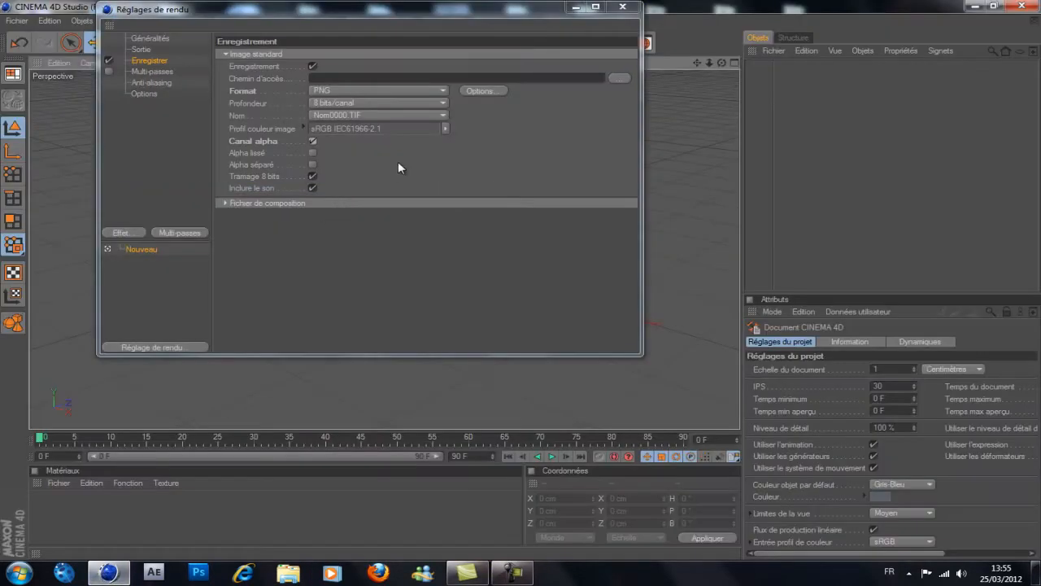
left_click(619, 78)
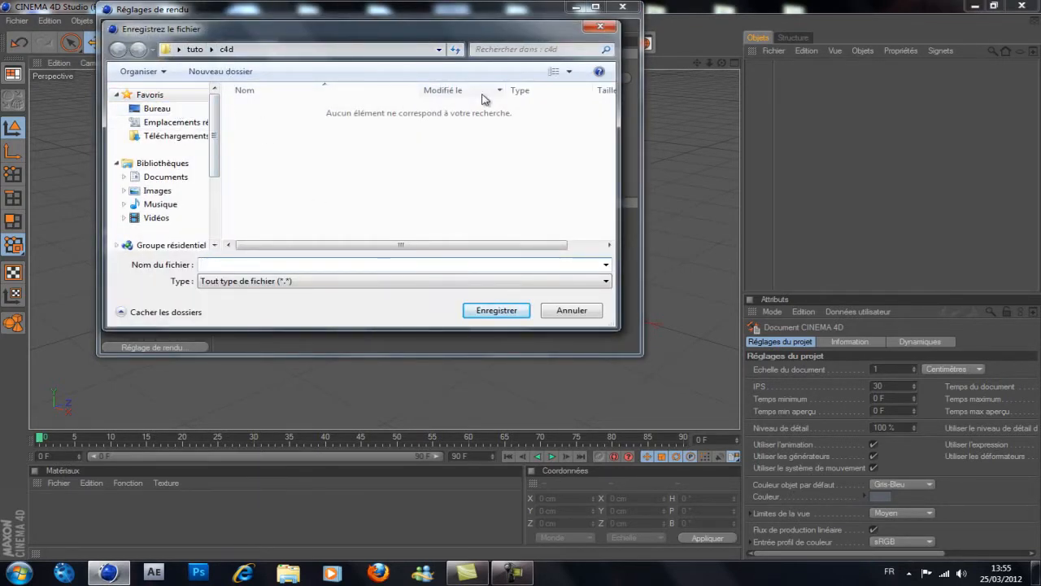
left_click(151, 109)
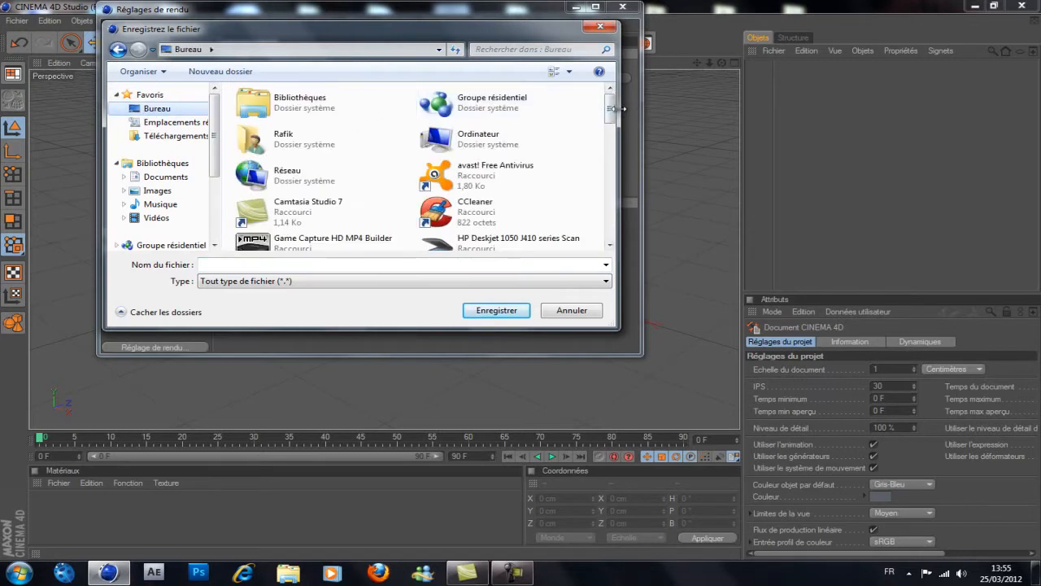
left_click(404, 262)
type("tuto")
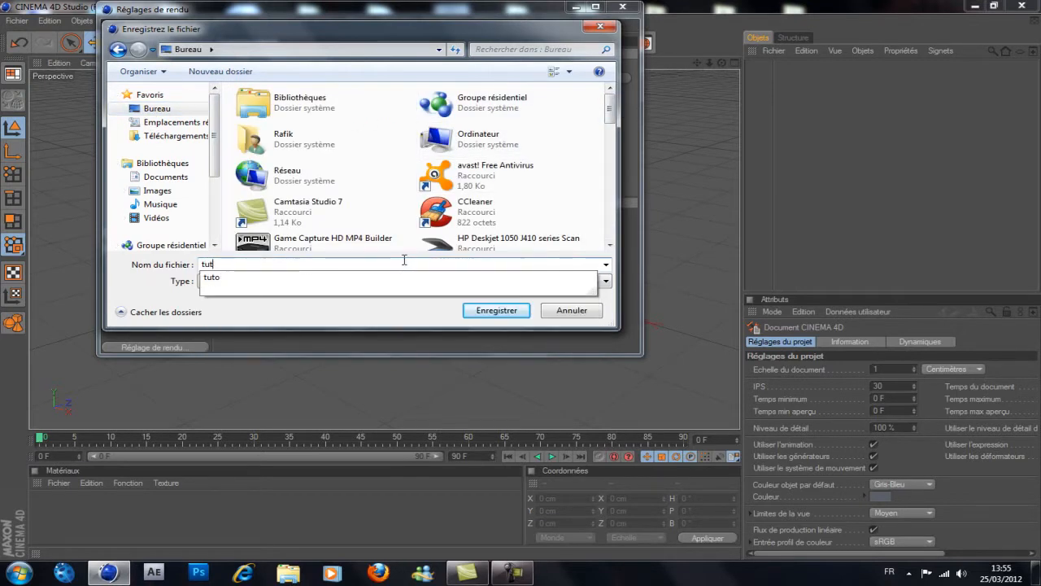
key("Return")
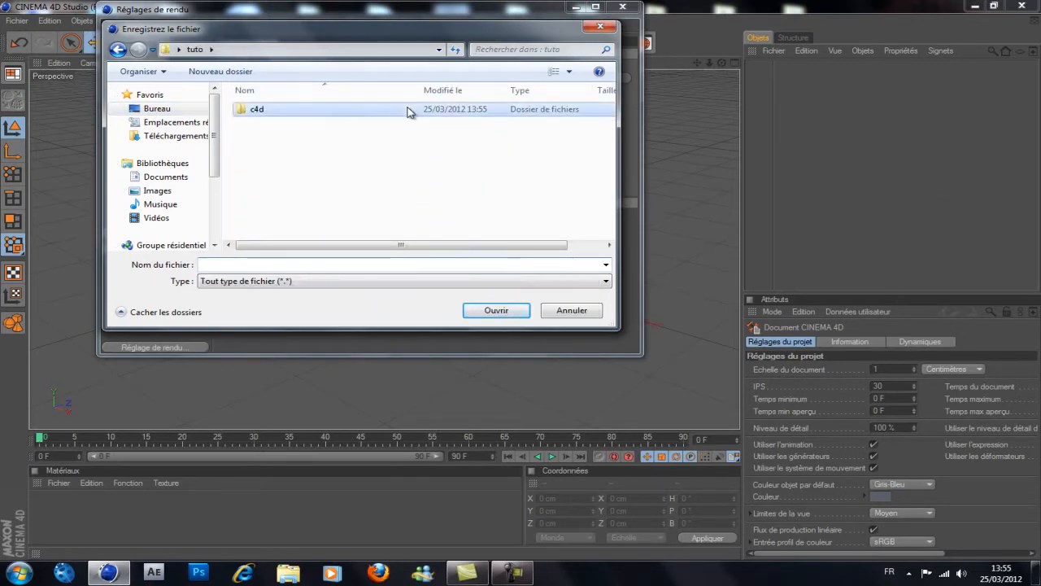
double_click(409, 109)
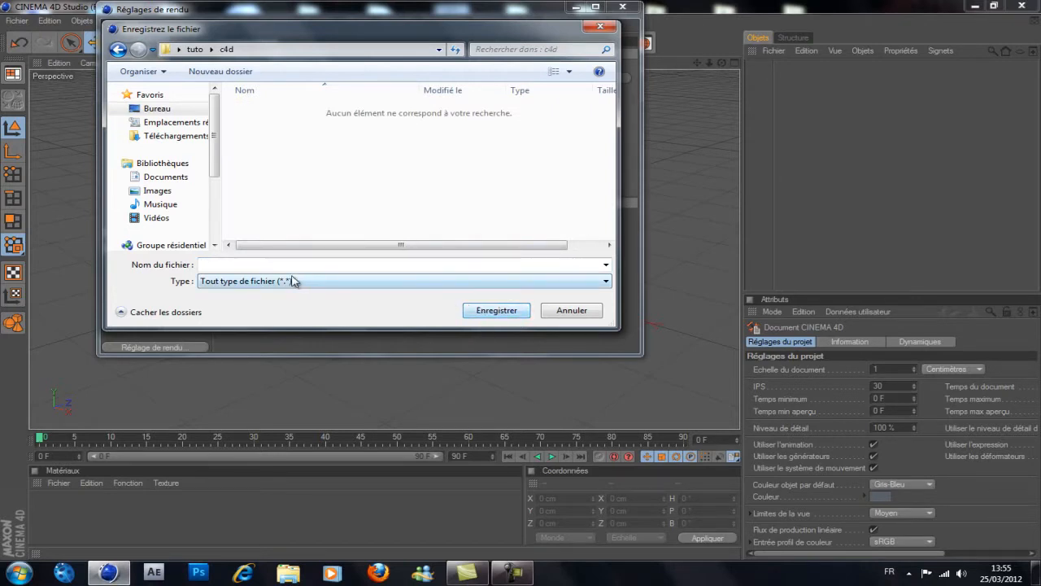
left_click(272, 264)
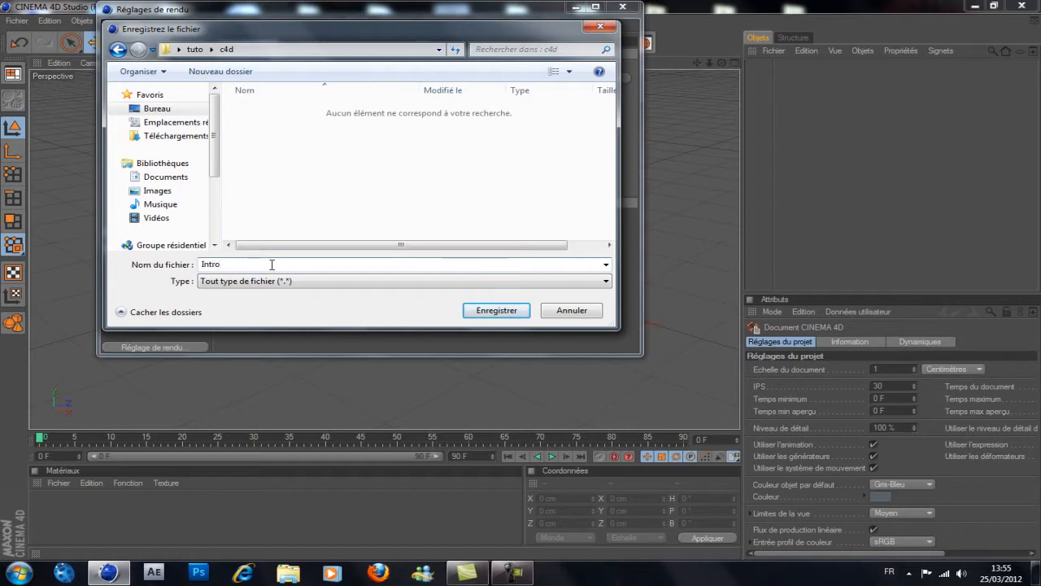
left_click(493, 317)
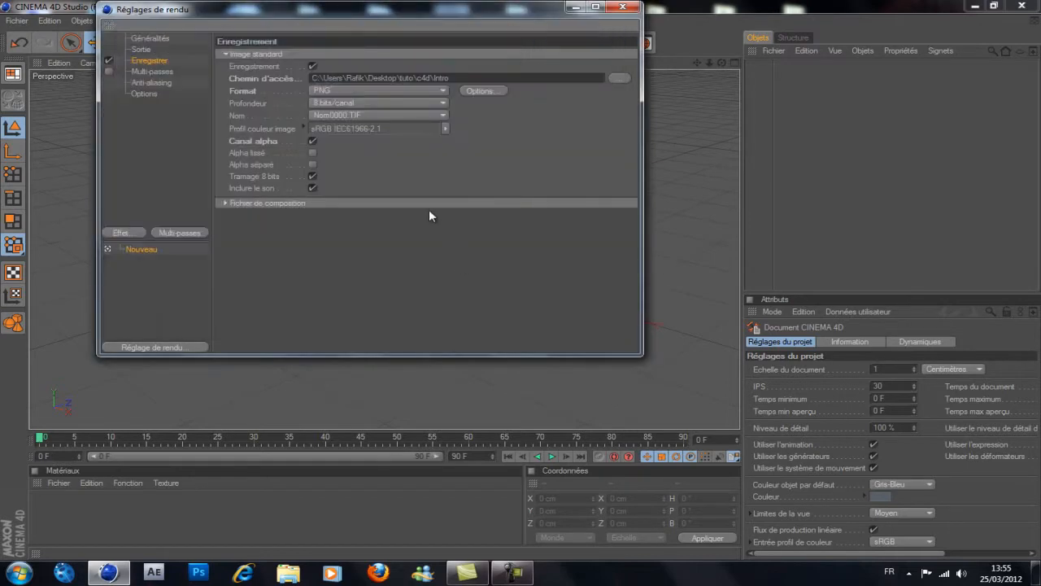
Step: Set the render anti-aliasing to "Au mieux" with a maximum level of 2x2, and close the render settings
left_click(159, 83)
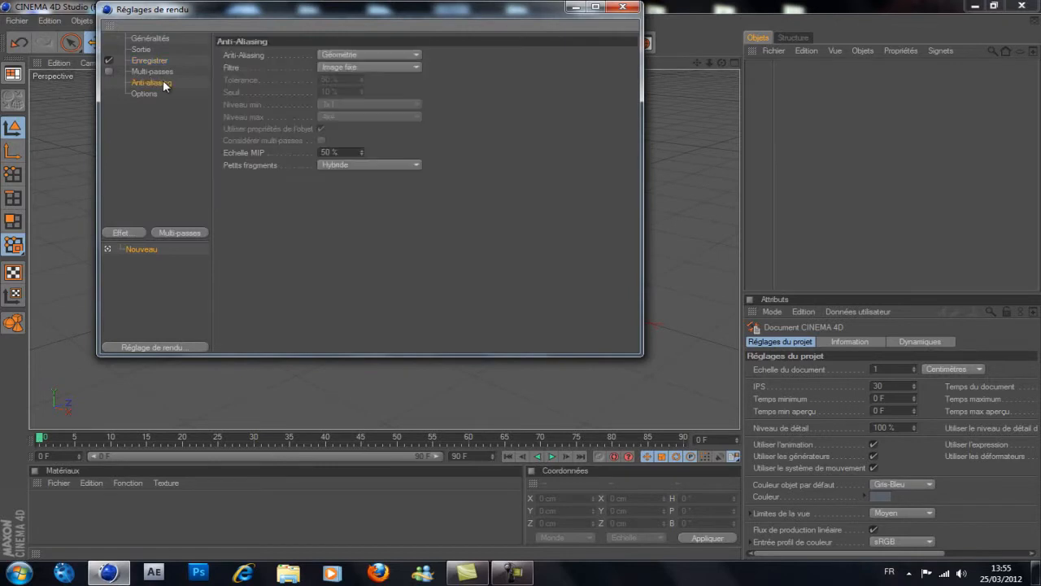
left_click(370, 55)
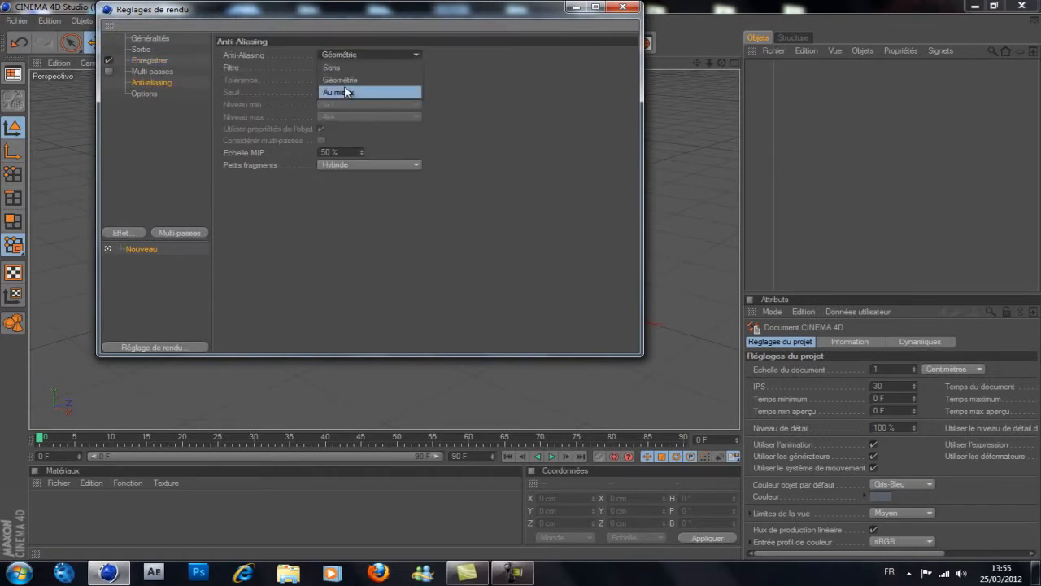
left_click(366, 89)
left_click(368, 117)
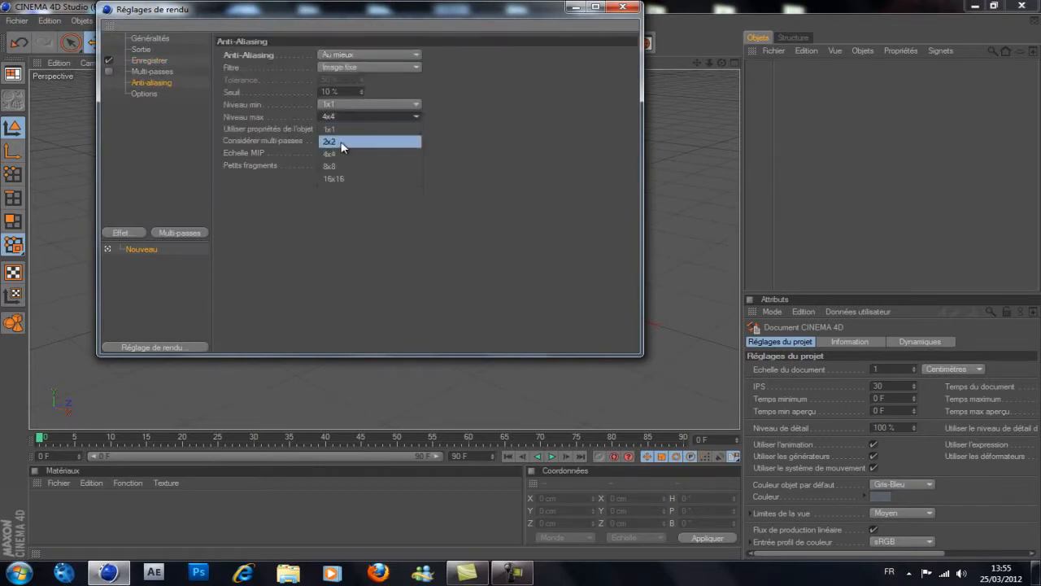
left_click(367, 140)
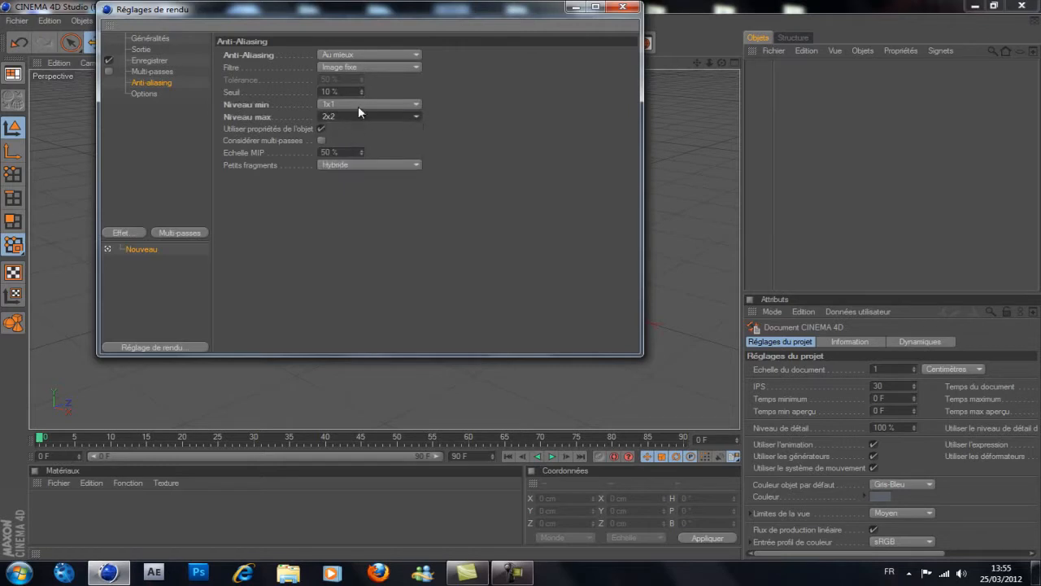
left_click(625, 7)
Step: Add a MoGraph text object (Mo Texte) to the scene and change its text to "ZRK"
left_click_drag(401, 43, 436, 164)
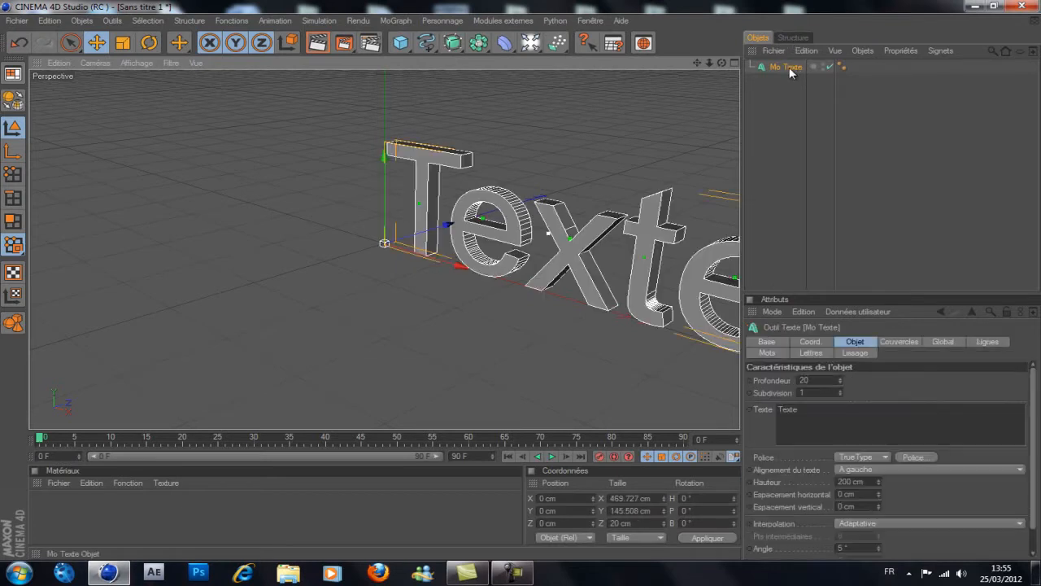
left_click_drag(807, 416, 308, 337)
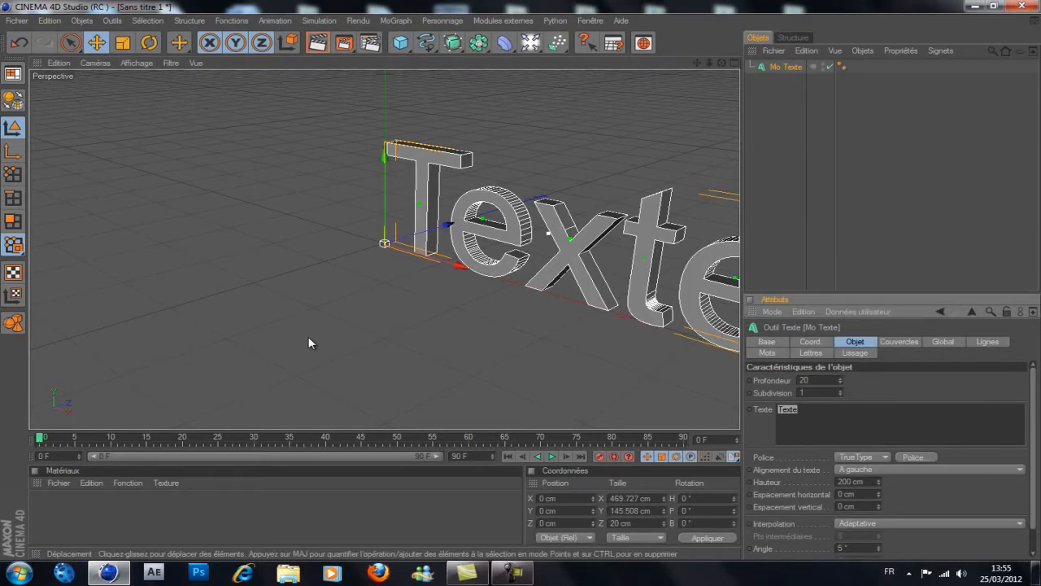
type("ZRK")
left_click(773, 66)
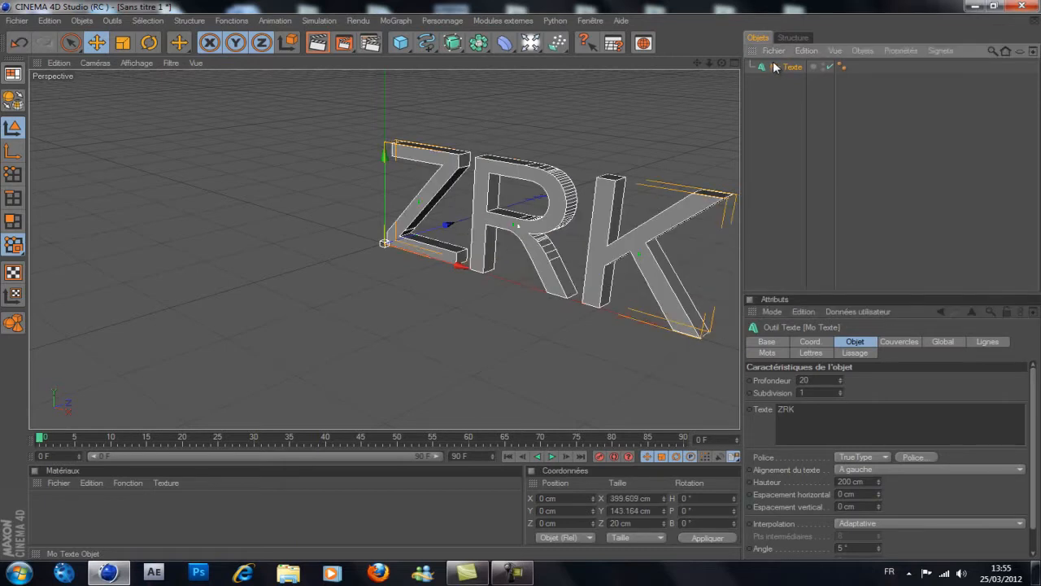
left_click(916, 457)
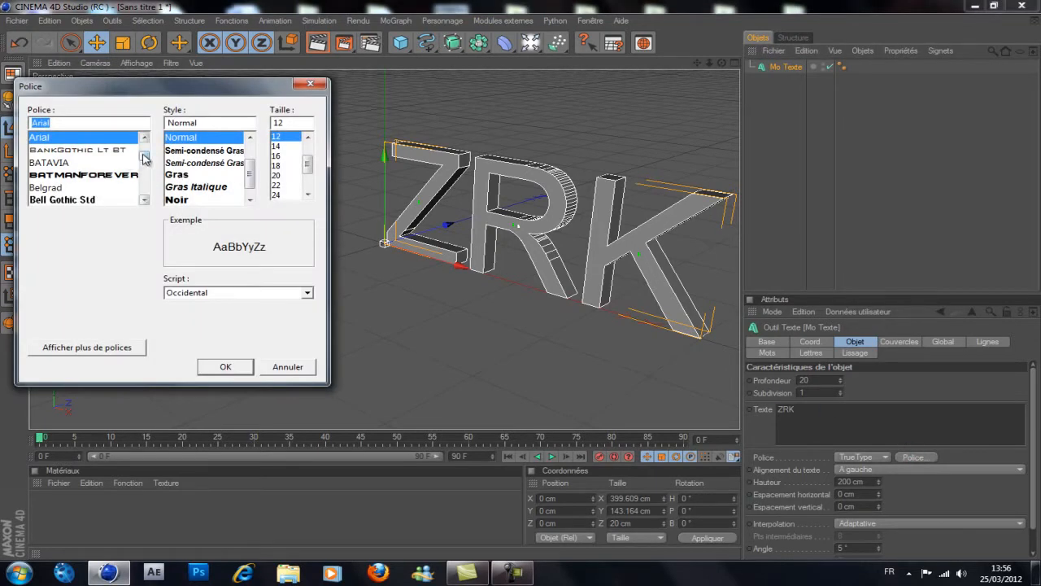
left_click_drag(143, 158, 144, 161)
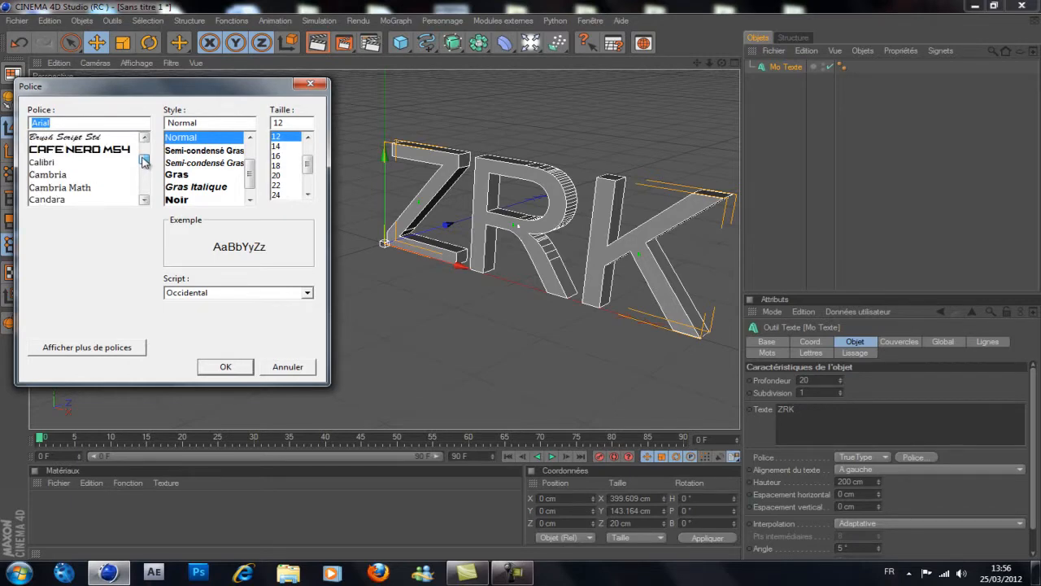
left_click(310, 84)
Step: Set the font of the ZRK text to Cafe Nero M54 with the Normal style
left_click(915, 456)
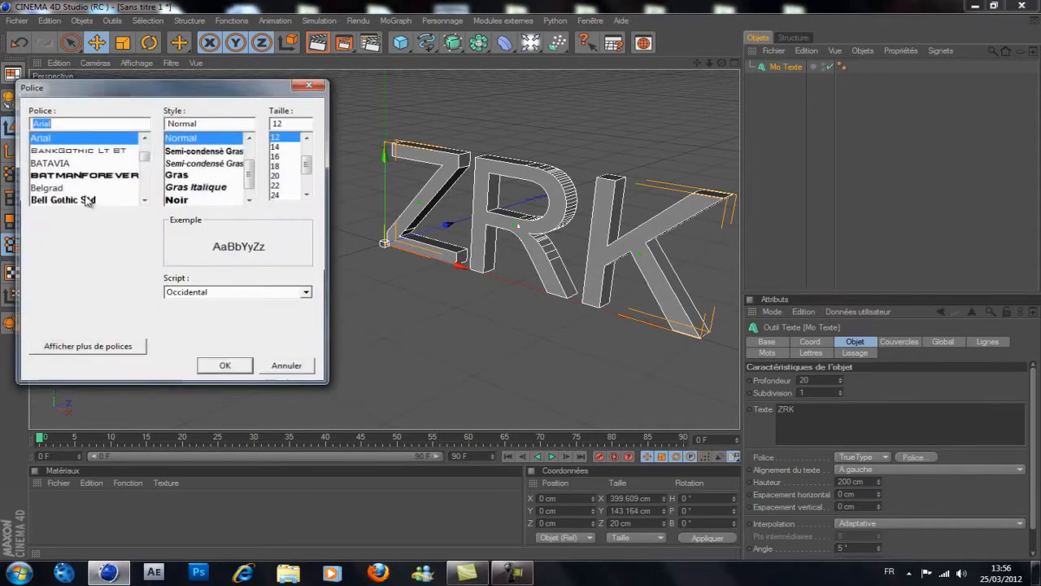
left_click_drag(145, 156, 145, 163)
scroll(145, 162, "down", 1)
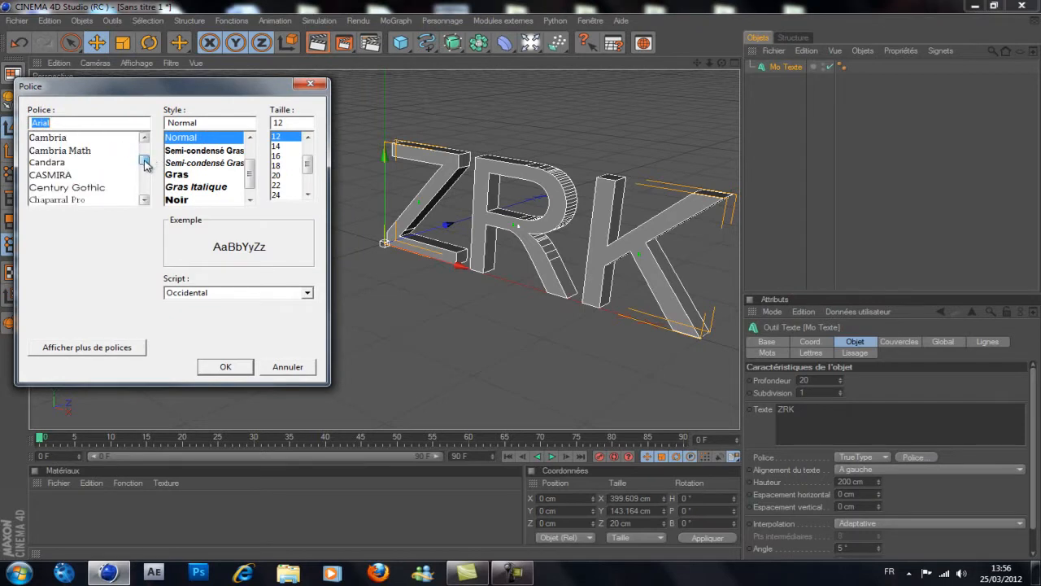
scroll(145, 163, "up", 2)
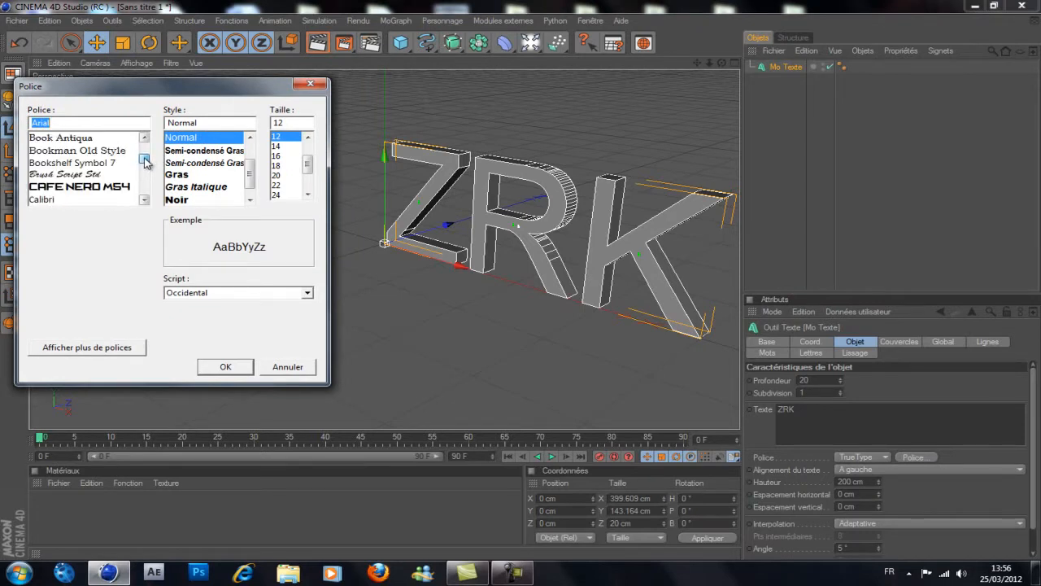
left_click(75, 189)
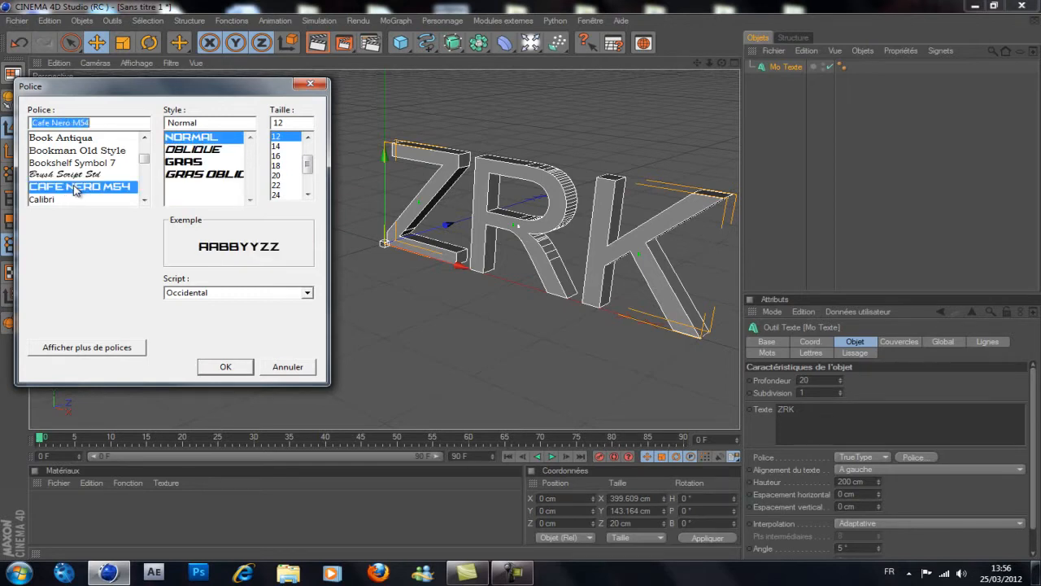
left_click(225, 366)
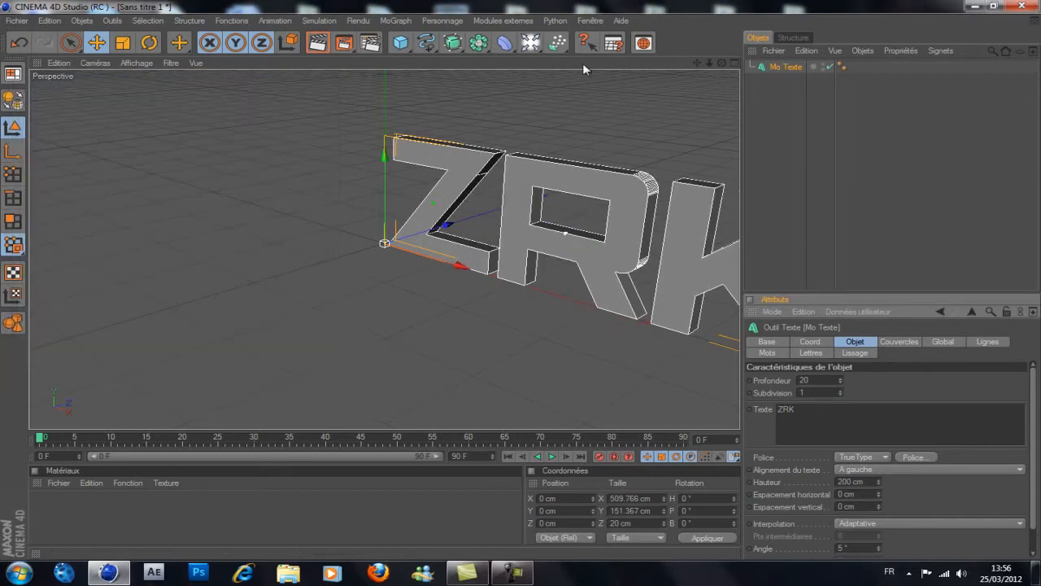
Step: Set both the start and end caps of the ZRK text to "Couvercle et biseau"
left_click(901, 343)
left_click(878, 378)
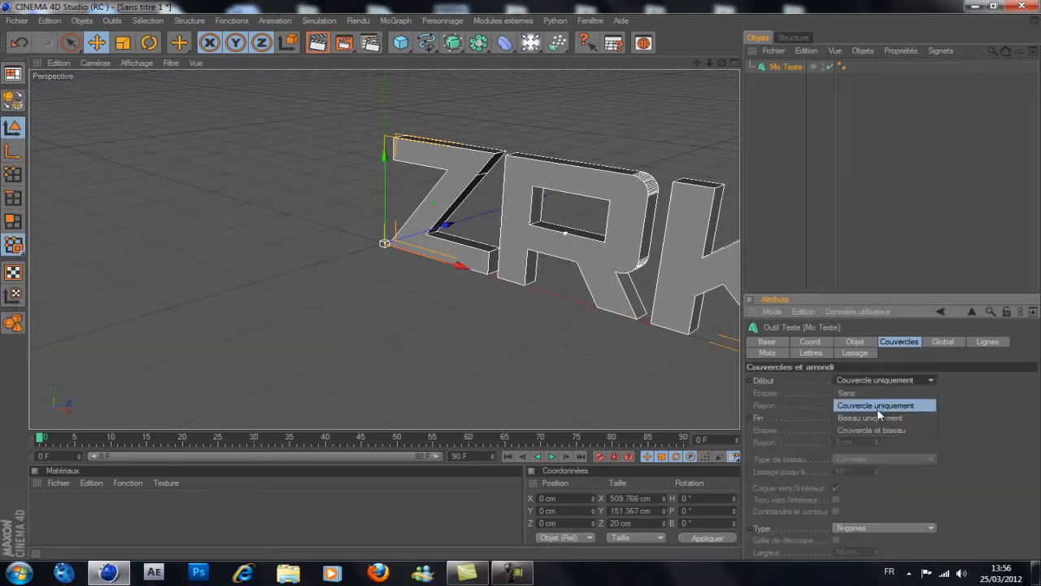
left_click(889, 430)
left_click(884, 418)
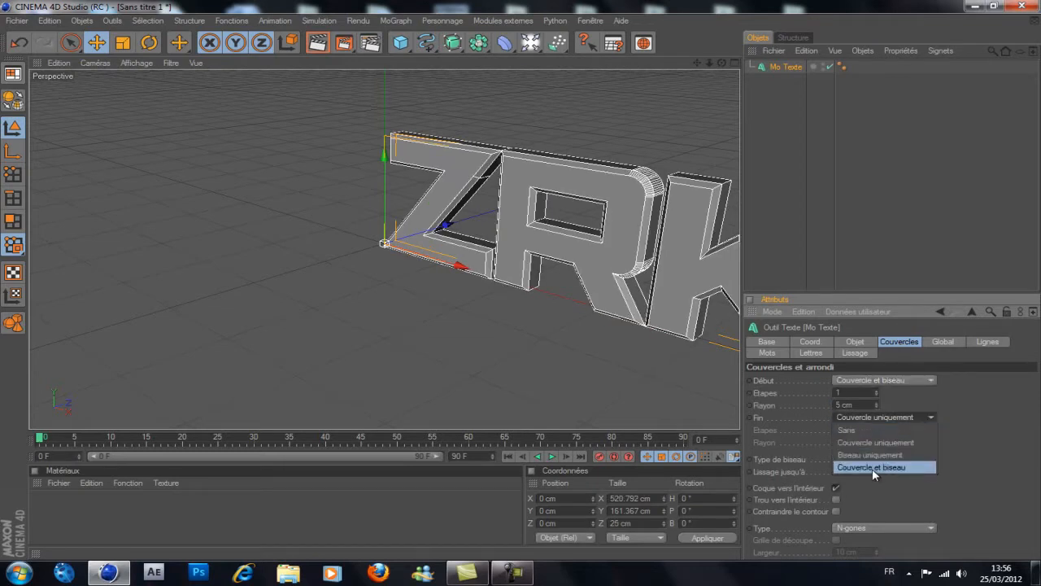
left_click(873, 468)
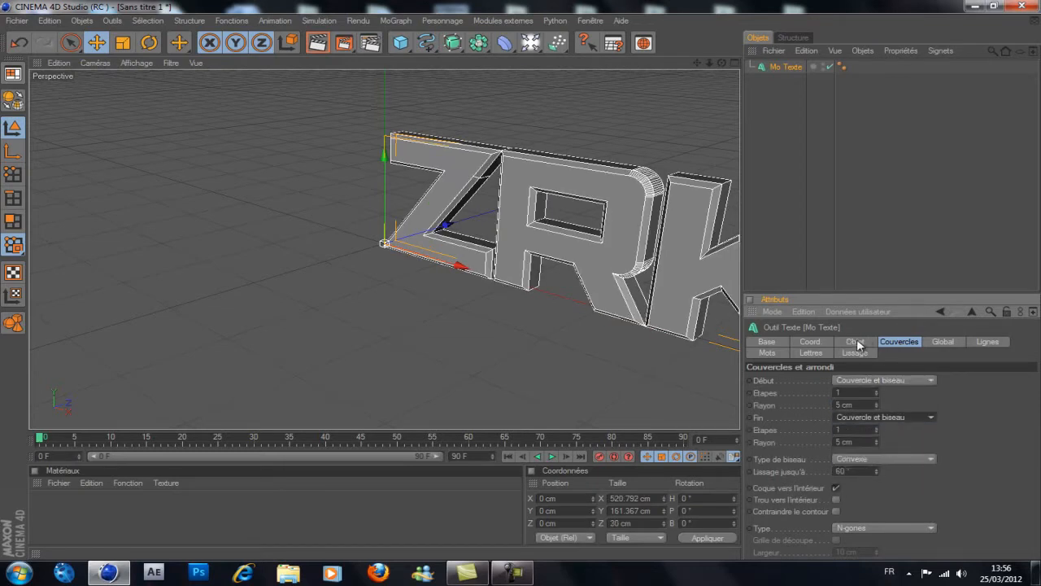
Step: Set the alignment of the ZRK text to "Centré"
left_click(855, 342)
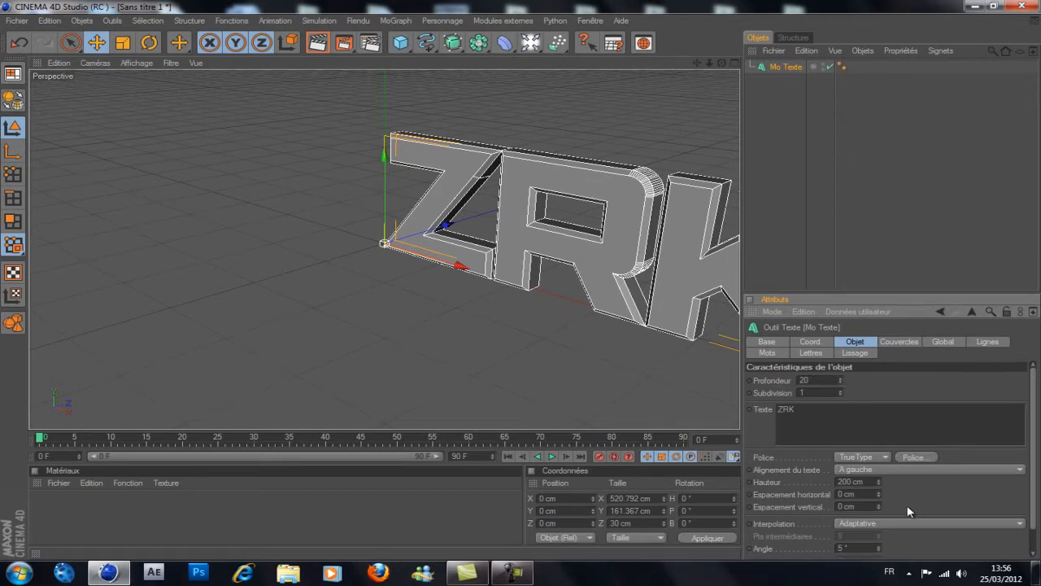
left_click(886, 469)
left_click(867, 496)
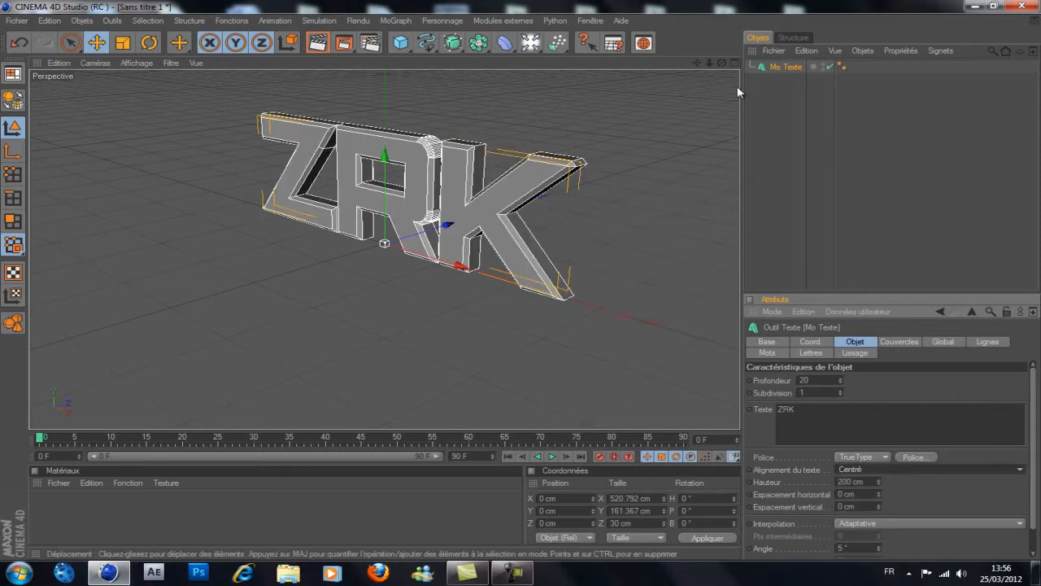
left_click_drag(515, 280, 520, 280, "alt")
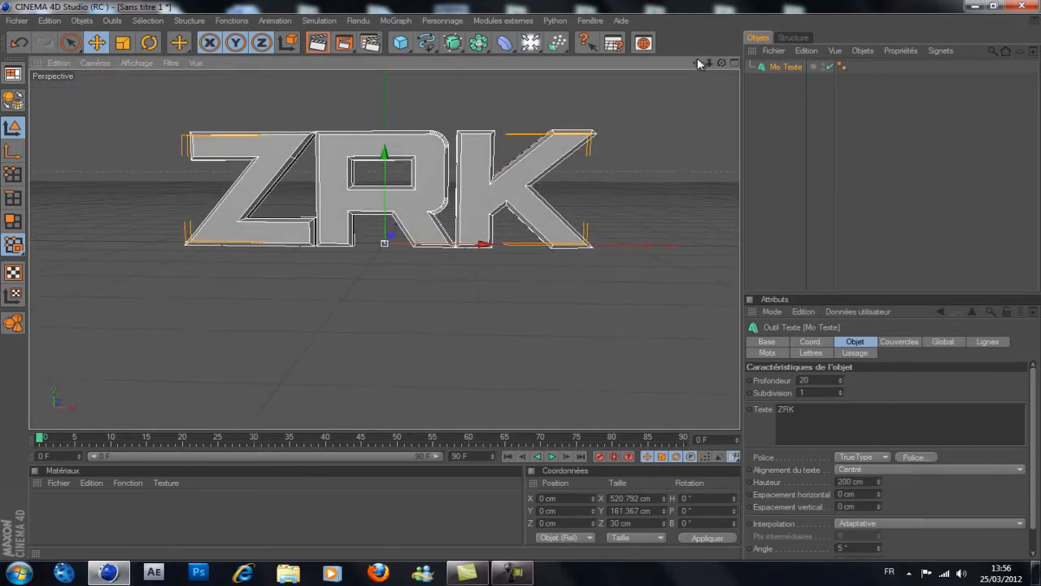
middle_click_drag(521, 279, 520, 279, "alt")
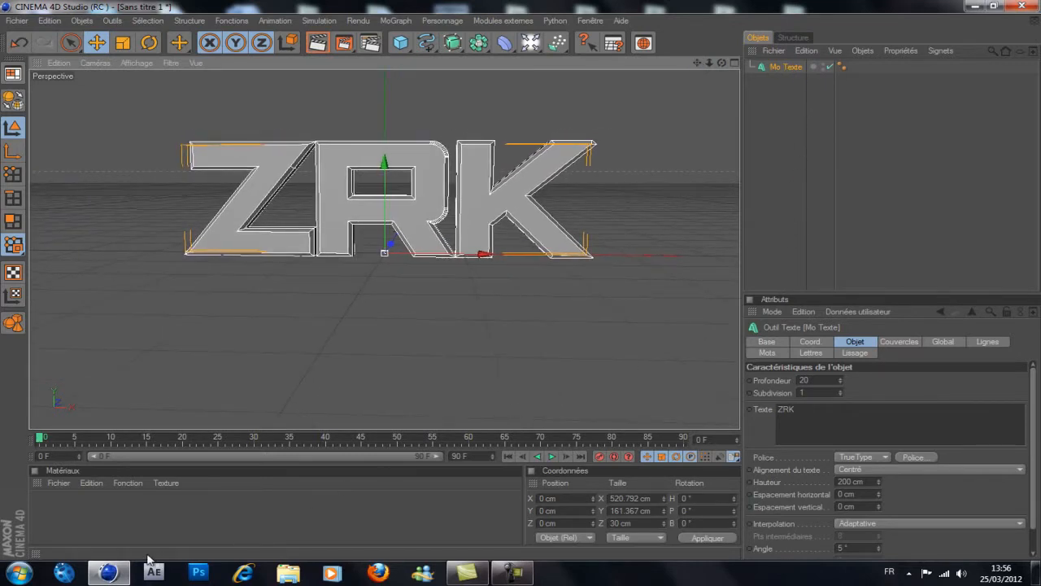
Step: Add a cube primitive and resize it to about 245 cm in X, 262 cm in Y and 38 cm in Z
left_click(82, 21)
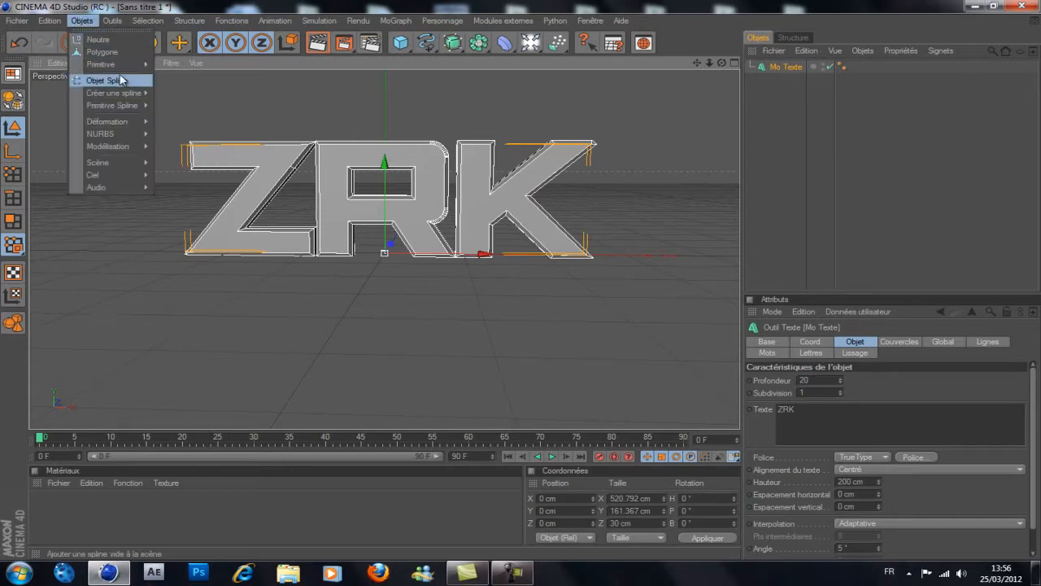
mouse_move(106, 65)
left_click(179, 83)
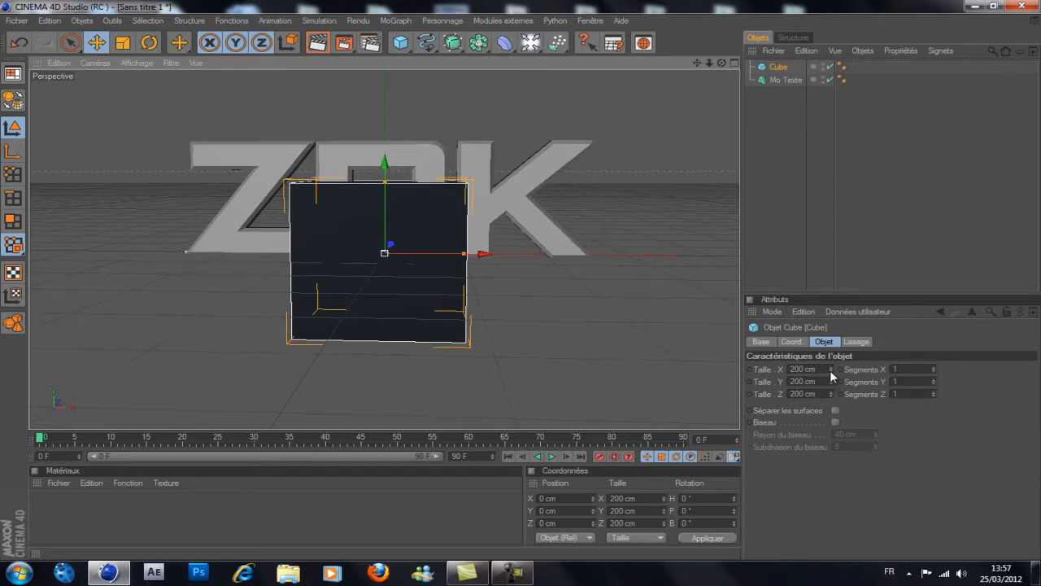
left_click_drag(830, 370, 830, 392)
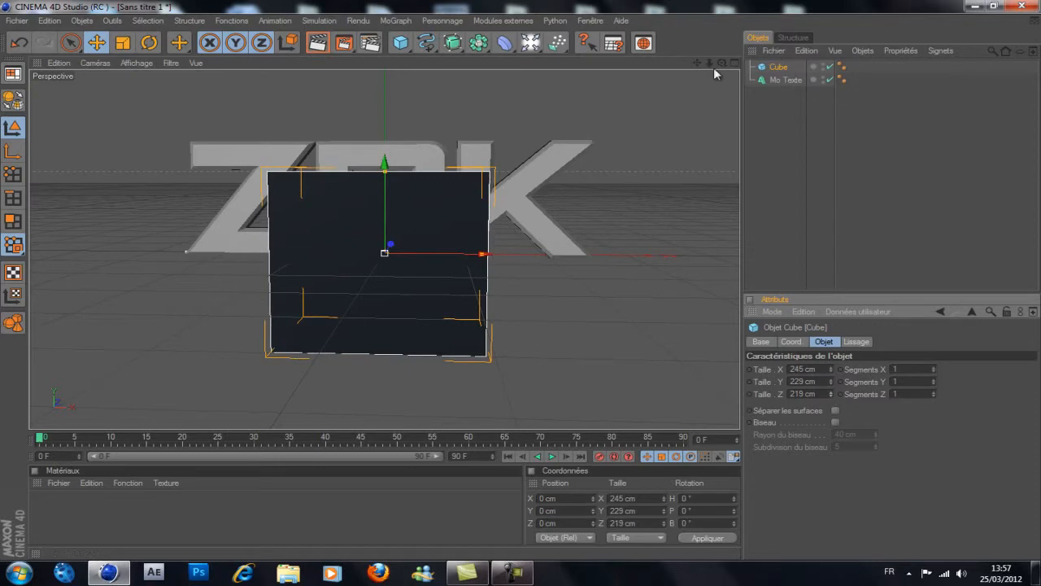
left_click_drag(722, 61, 512, 282)
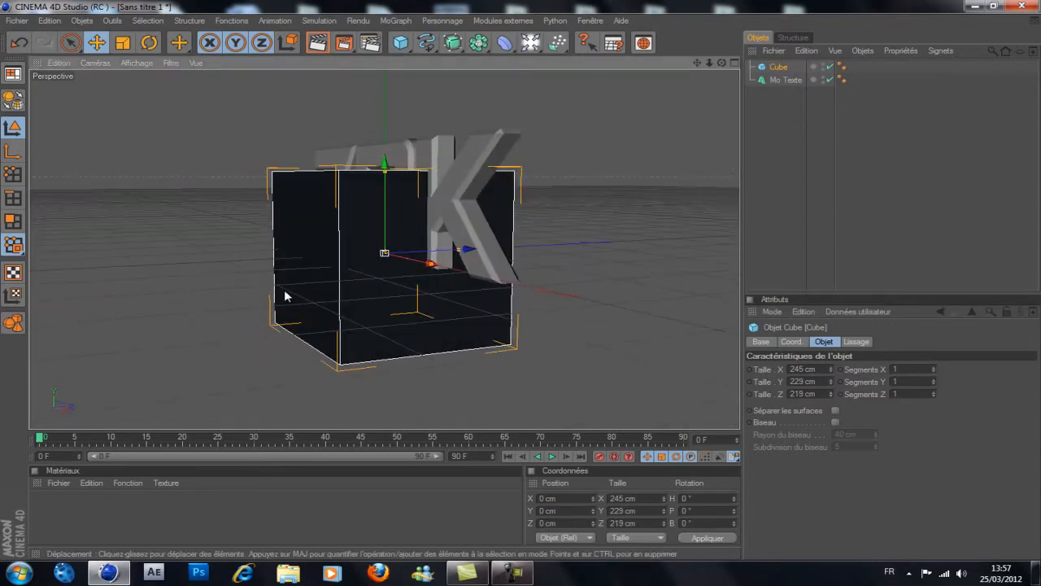
left_click_drag(830, 393, 829, 384)
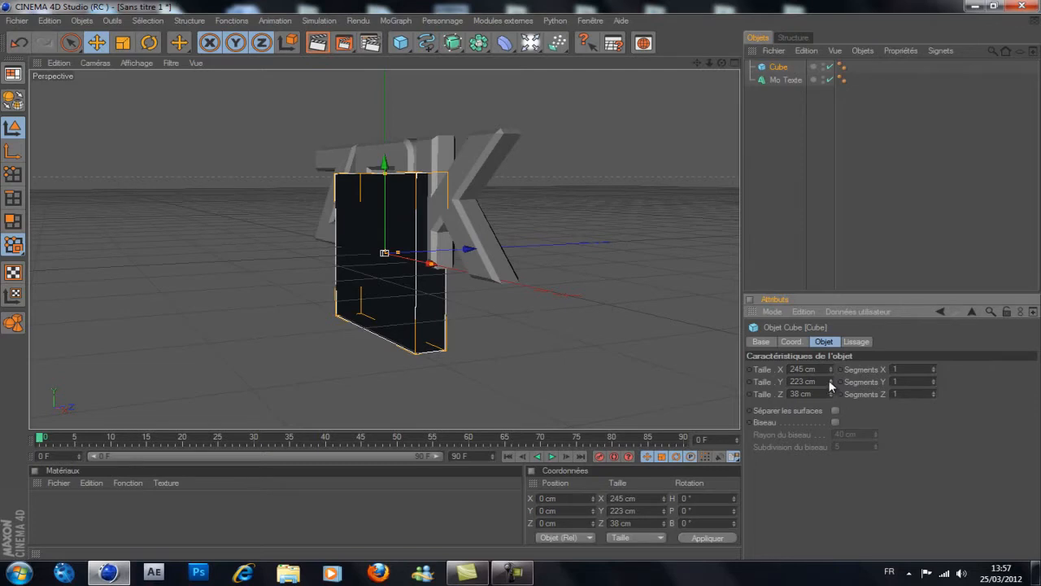
left_click_drag(830, 381, 830, 381)
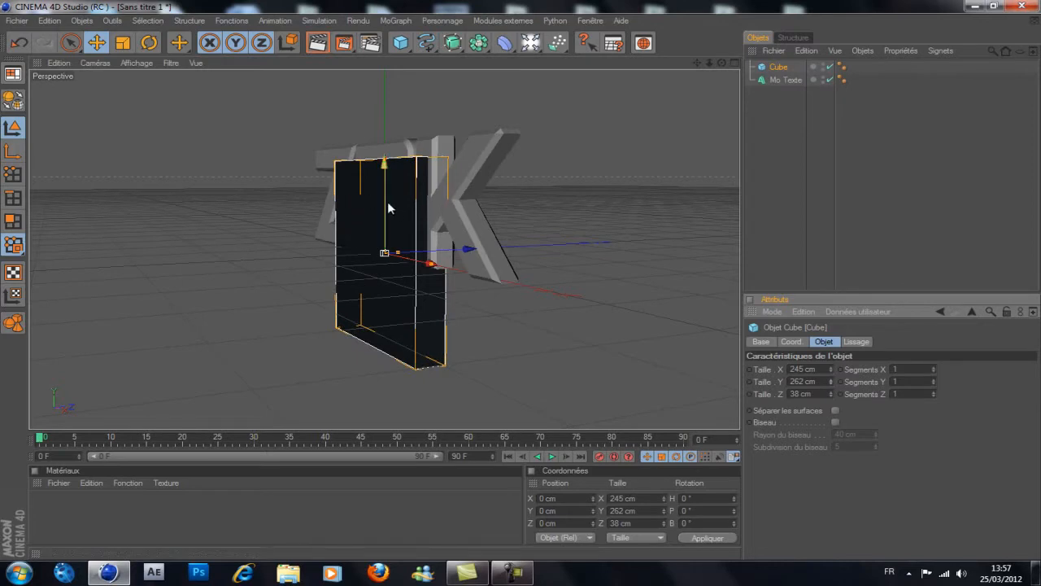
Step: Raise the cube to about 77 cm in Y and widen it to 780 cm in X
left_click_drag(385, 201, 520, 279)
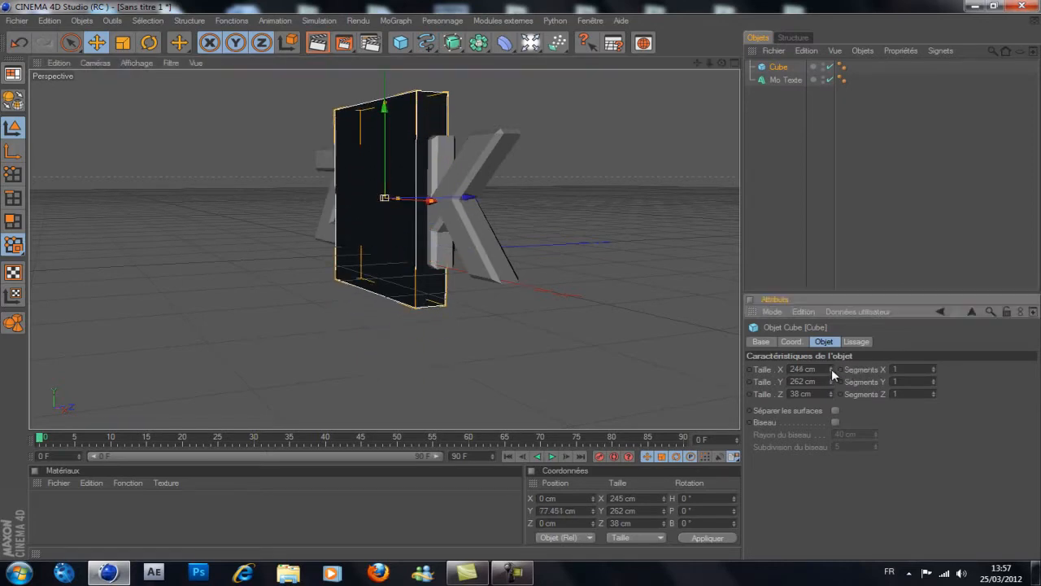
left_click_drag(832, 368, 832, 367)
mouse_move(520, 280)
left_mouse_down()
mouse_move(521, 264)
mouse_move(521, 279)
left_mouse_up()
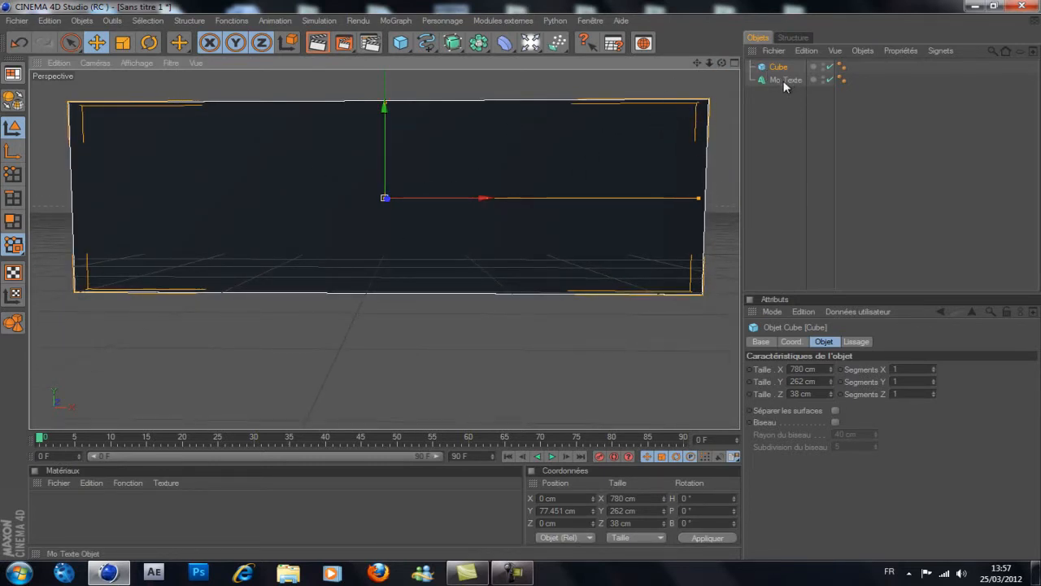
Step: Make the Mo Texte object a child of the cube and set its depth to 42
left_click_drag(785, 83, 781, 68)
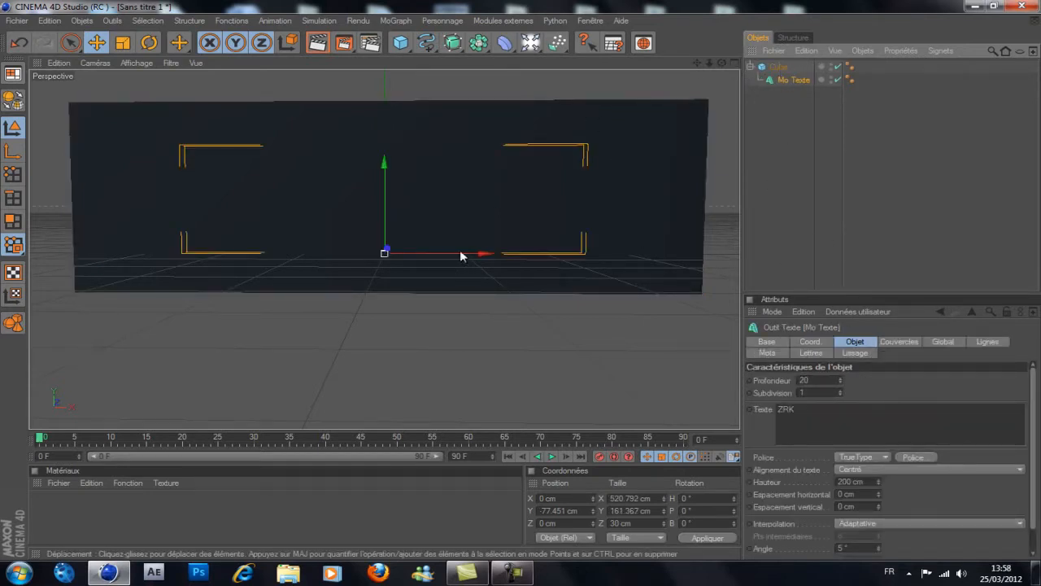
left_click(736, 63)
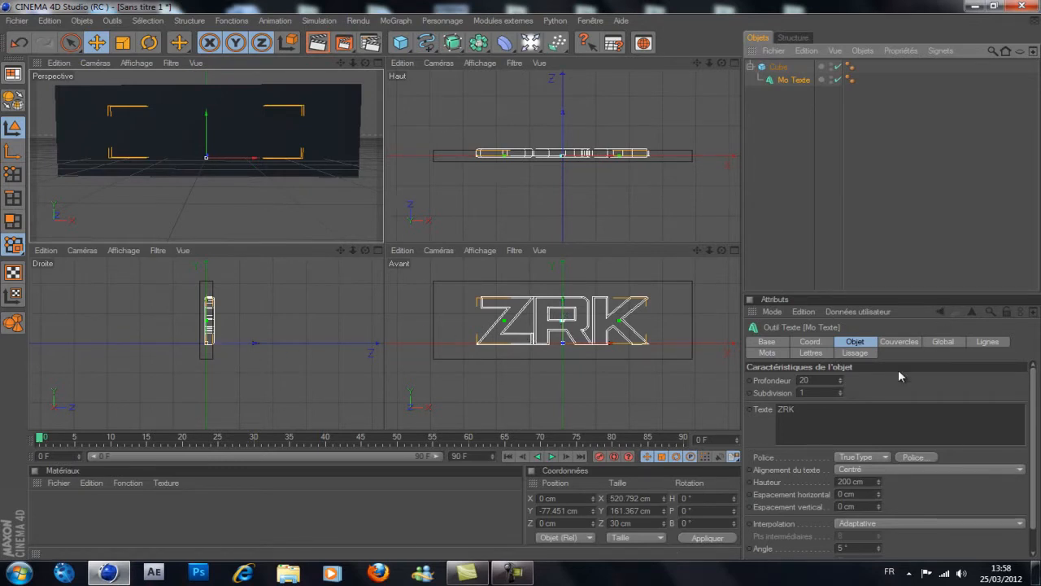
left_click_drag(842, 384, 843, 384)
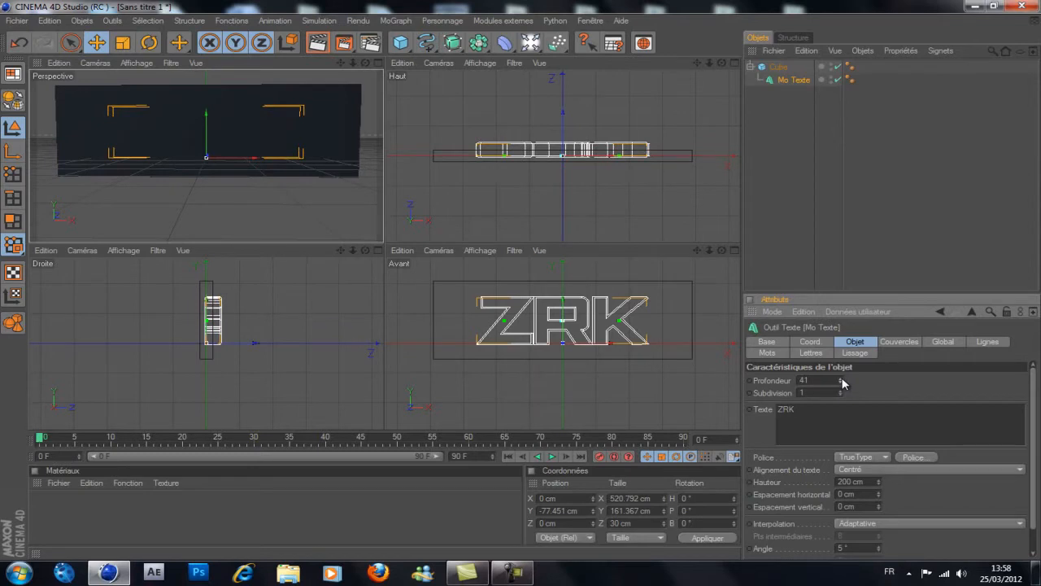
left_click(843, 381)
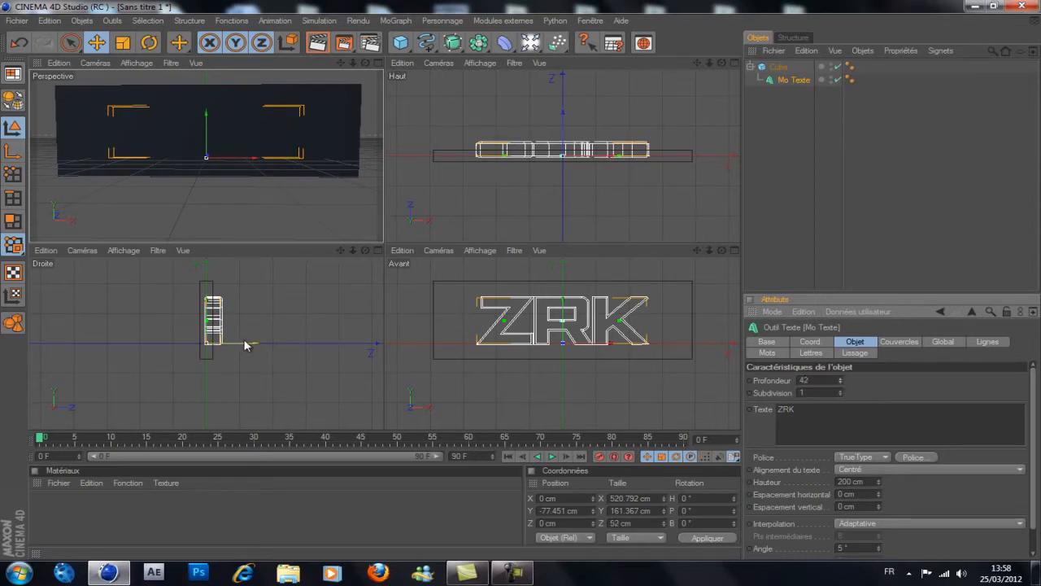
Step: Move the ZRK text along Z to about -41 cm, in front of the cube
left_click_drag(249, 346, 384, 280)
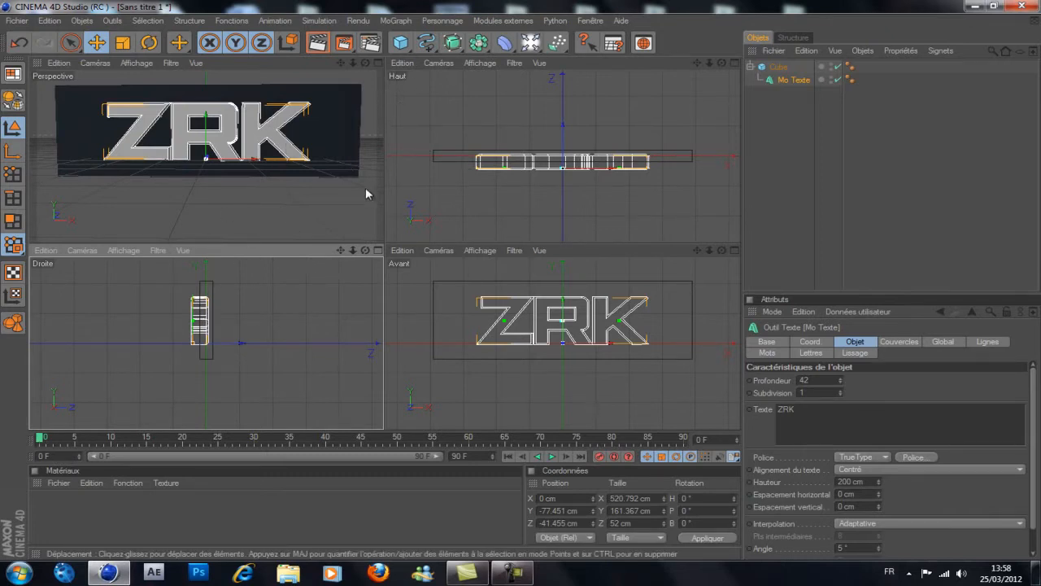
left_click(379, 63)
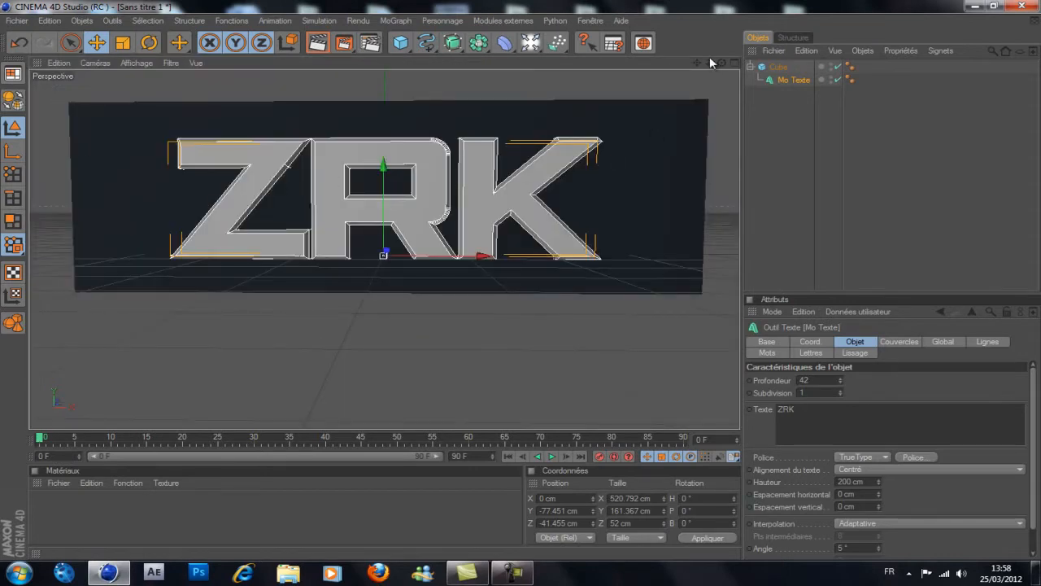
left_click_drag(697, 63, 521, 281)
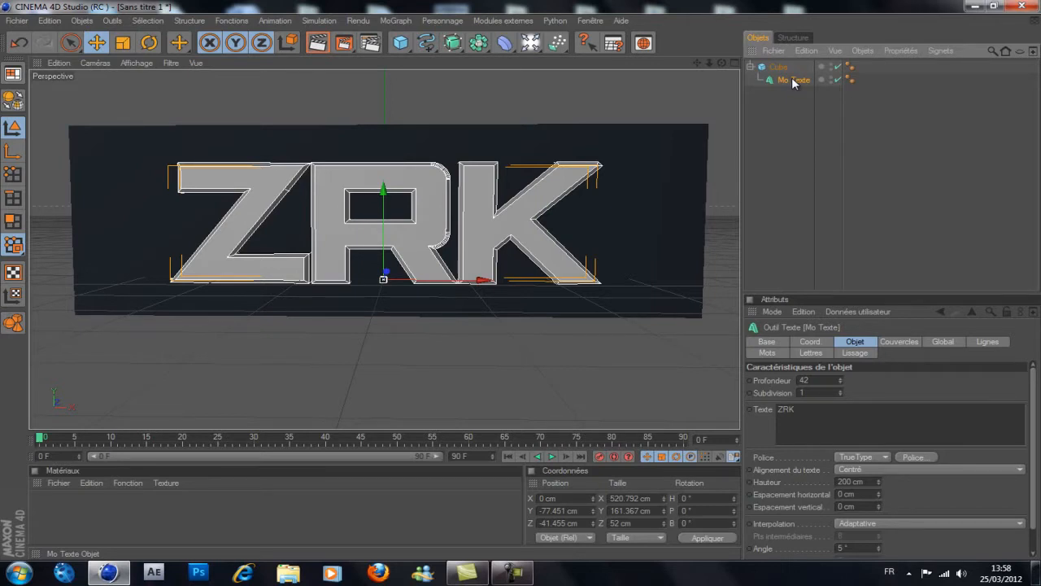
Step: Duplicate the Mo Texte object and make the copy a child of the cube
key("ctrl+c")
key("ctrl+v")
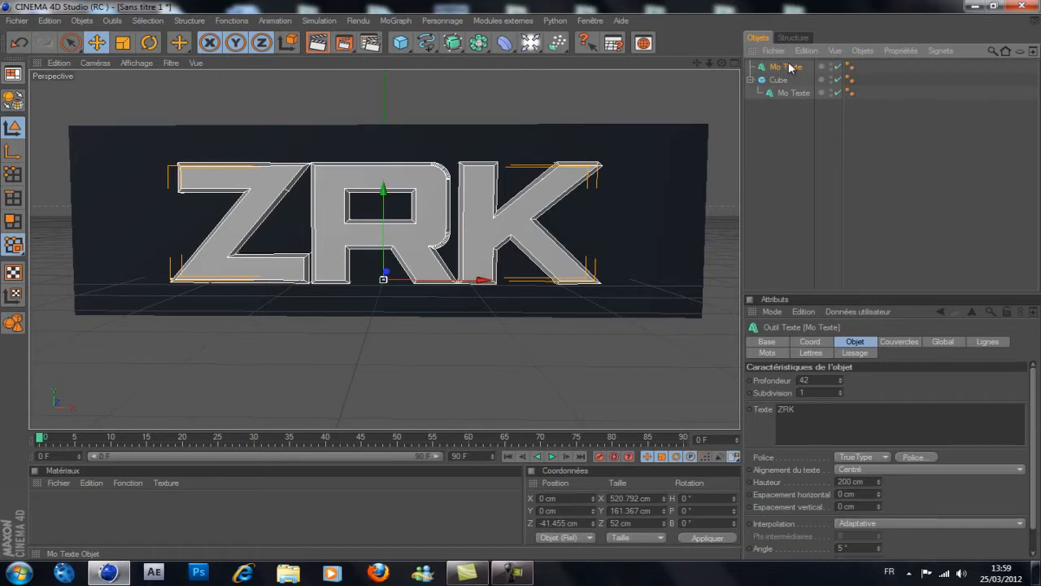
mouse_move(777, 69)
left_mouse_down()
mouse_move(786, 89)
mouse_move(783, 80)
left_mouse_up()
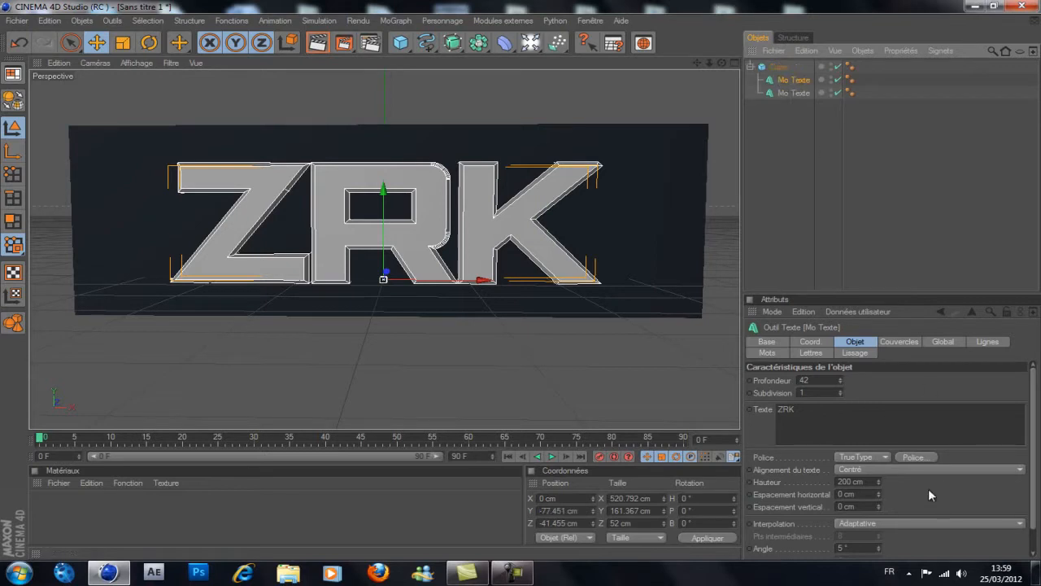
Step: Change the copied text to "Glitcher" and move it back along Z to about -2 cm
left_click(871, 424)
key("ctrl+a")
type("G")
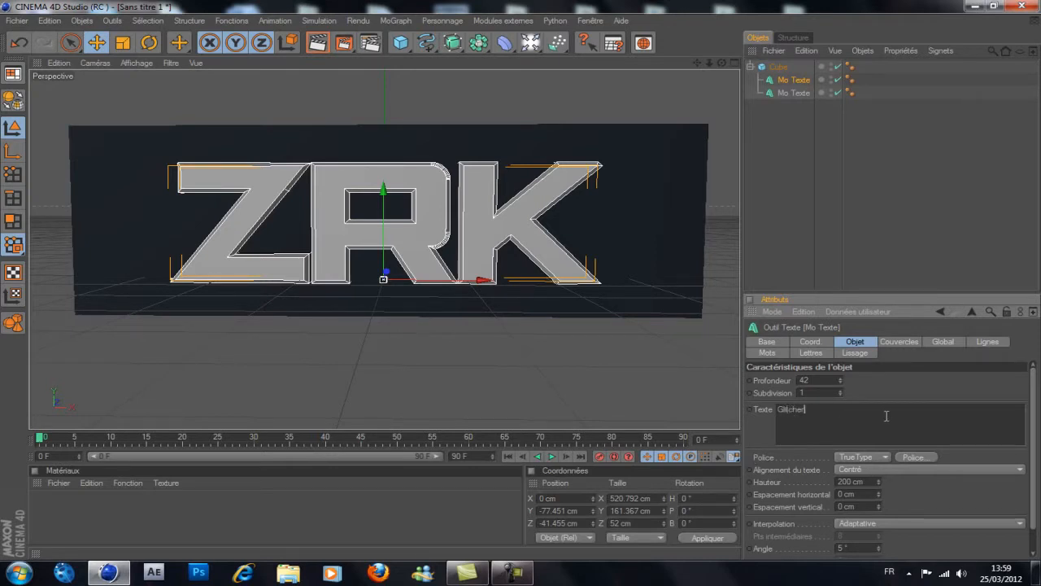
left_click(796, 79)
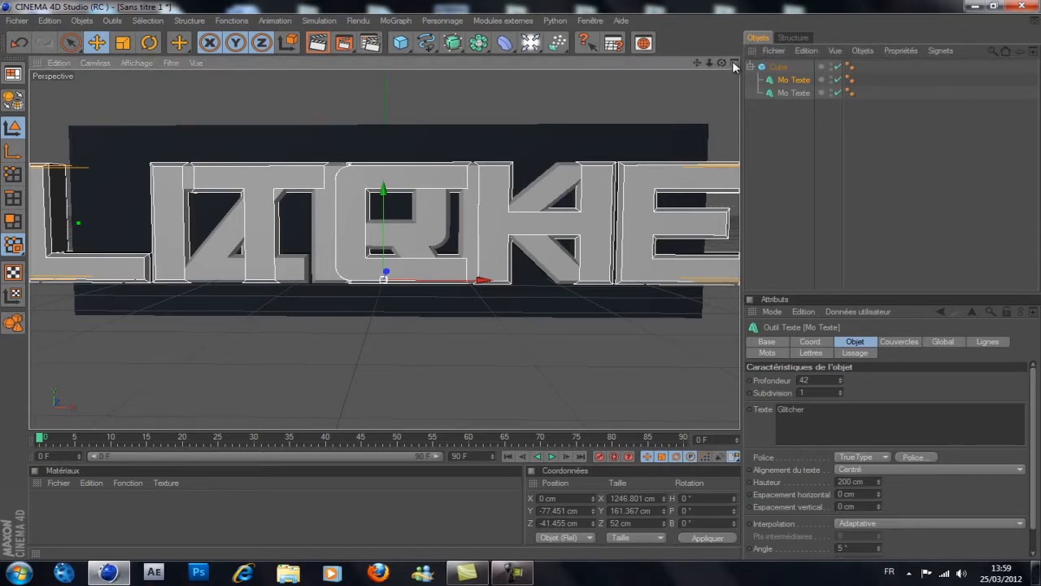
left_click(733, 62)
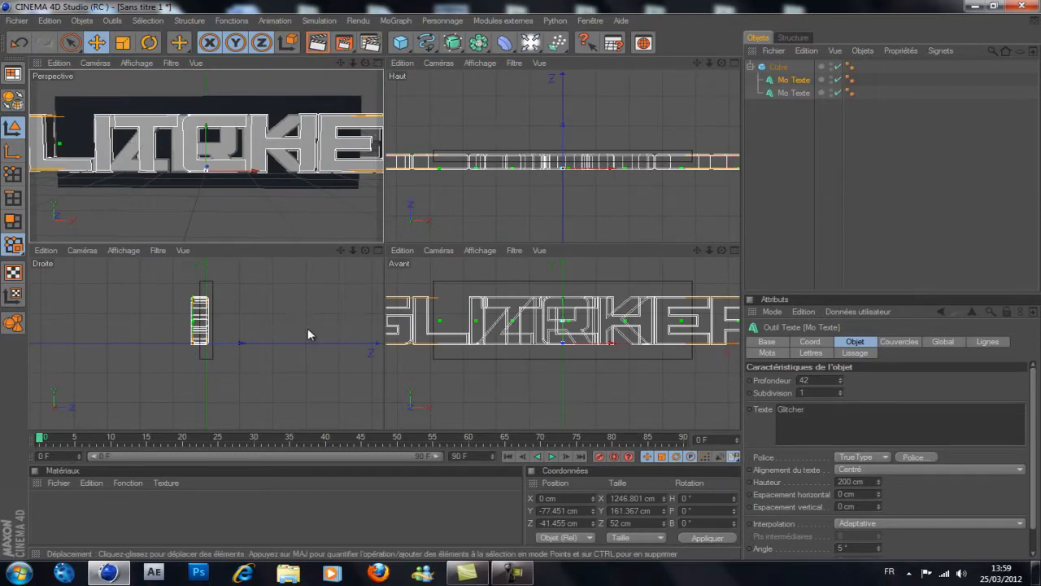
left_click_drag(228, 350, 384, 279)
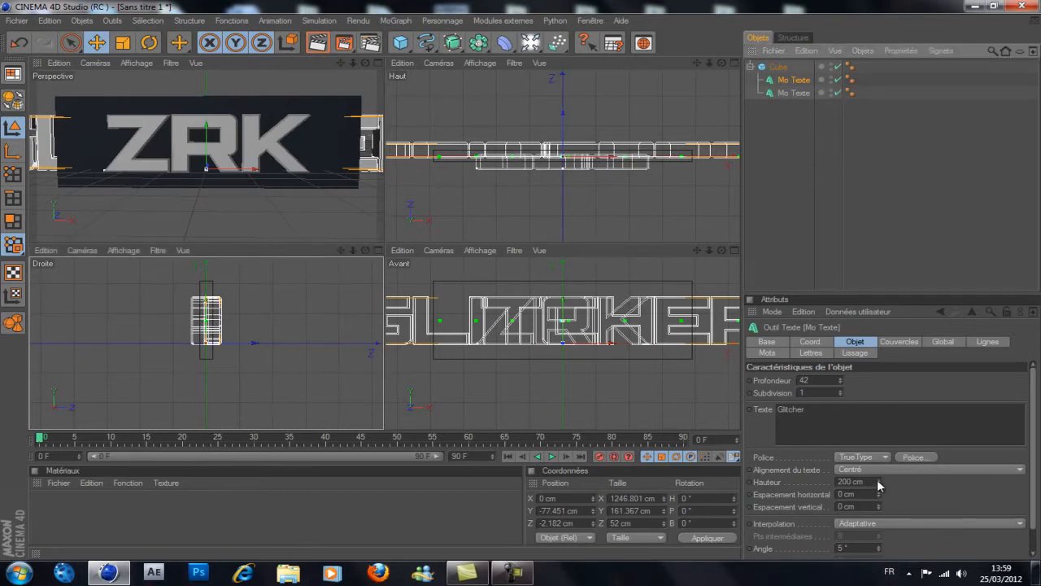
Step: Set the Glitcher text's height to 123 cm and move it to about X 4 cm, Y -49 cm
left_click_drag(877, 479, 878, 480)
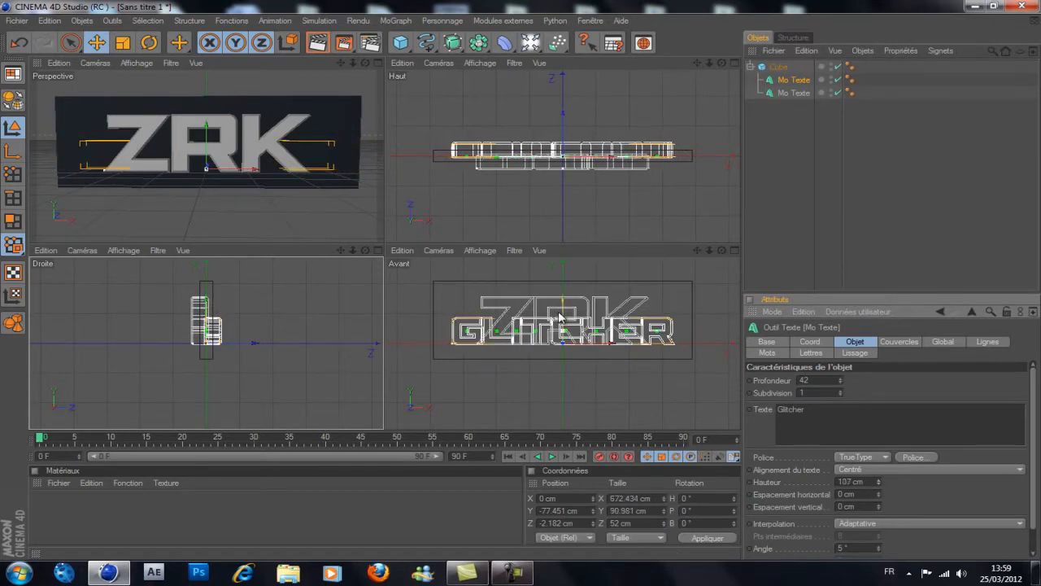
left_click_drag(559, 317, 523, 284)
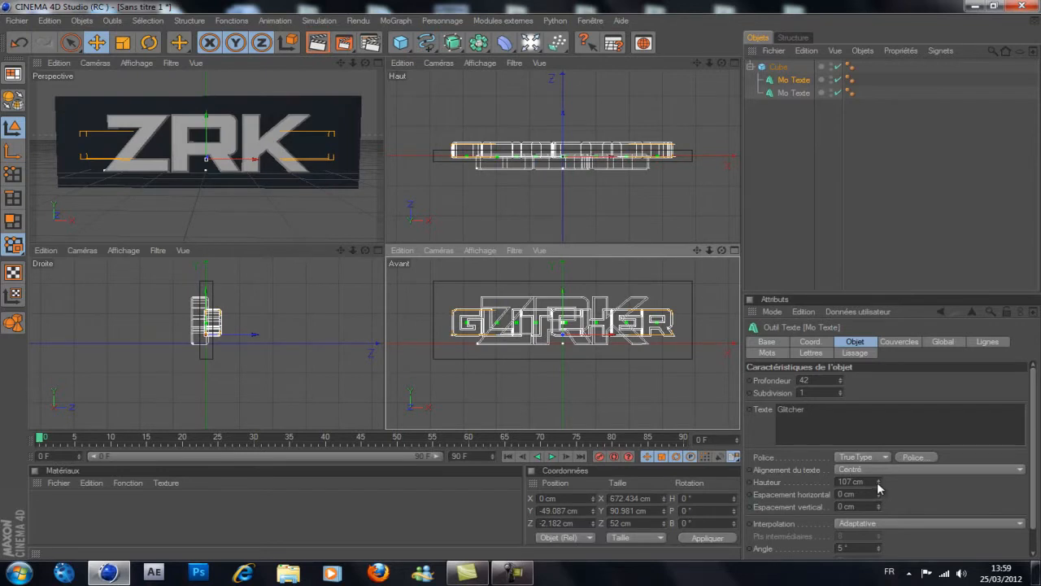
left_click_drag(878, 479, 878, 481)
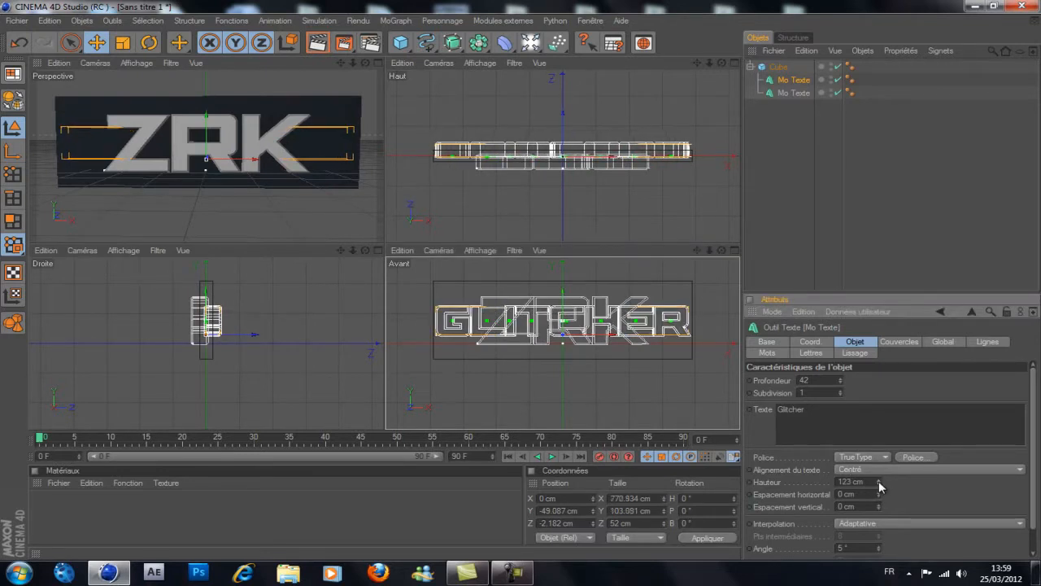
left_click_drag(520, 280, 523, 282)
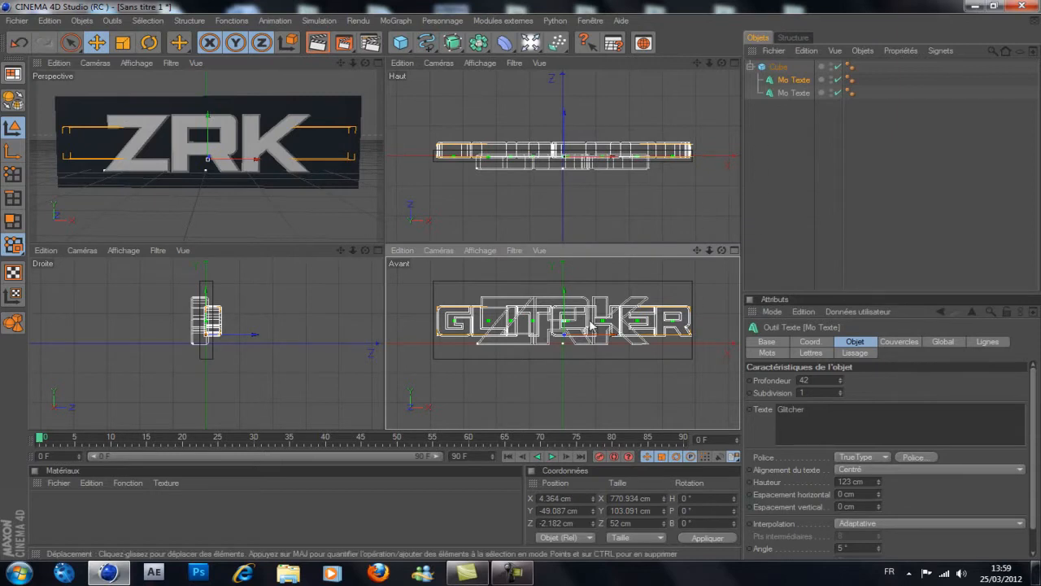
Step: Create a new material and set its colour to dark blue, RGB 0, 0, 38
left_click(376, 64)
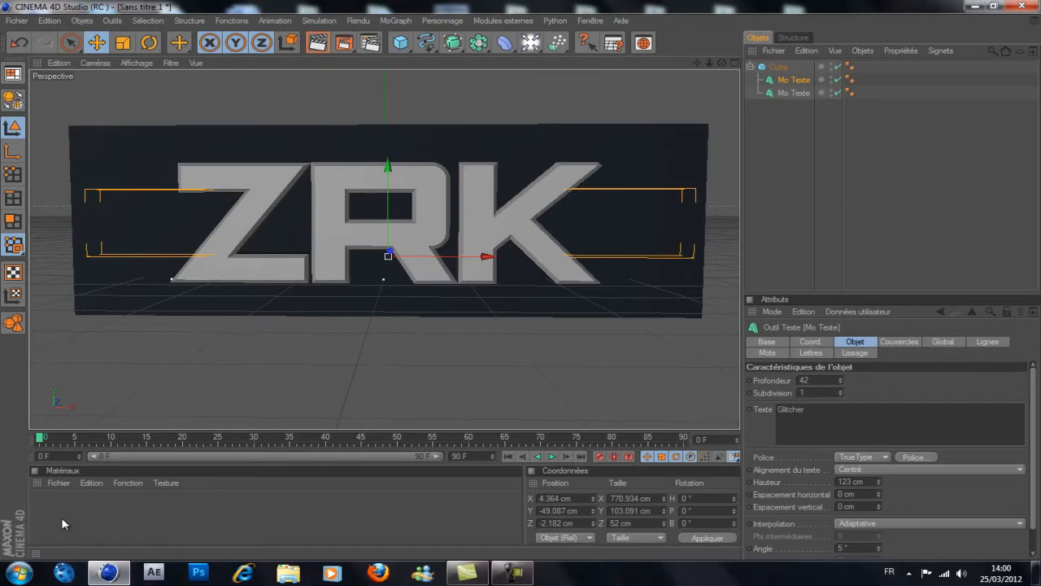
left_click(59, 483)
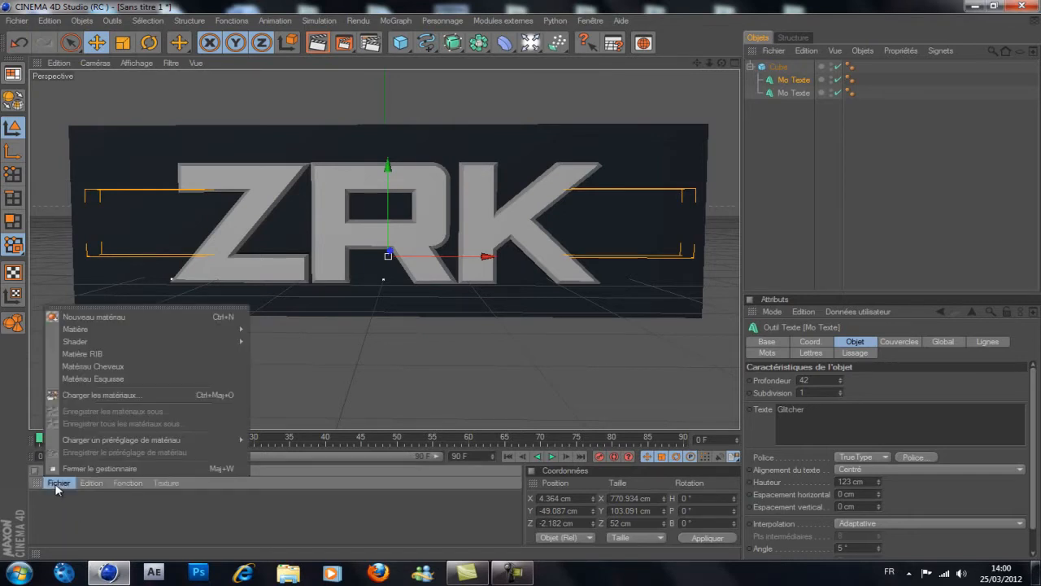
left_click(93, 317)
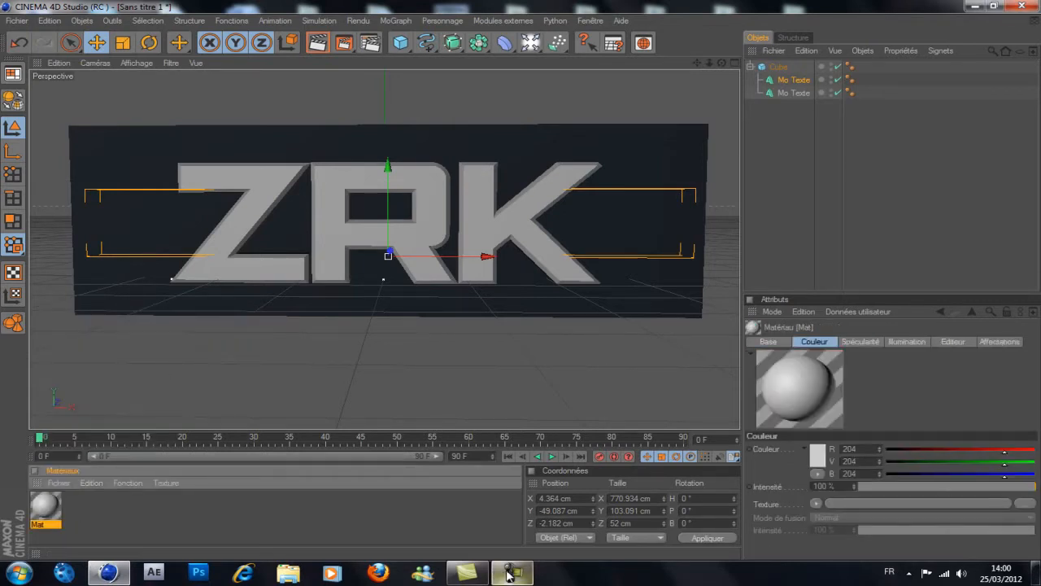
double_click(54, 510)
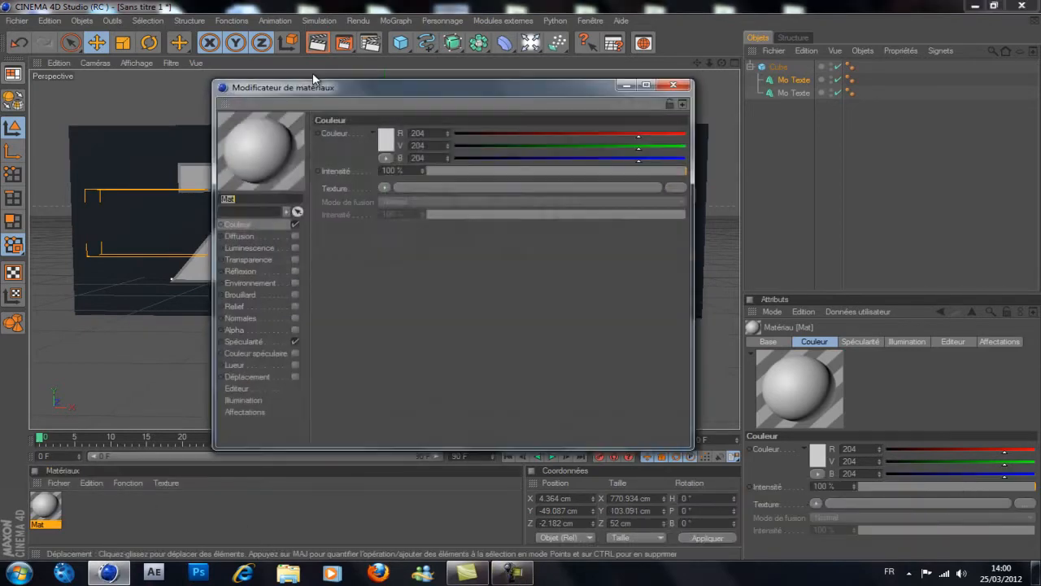
left_click(379, 140)
left_click(459, 71)
left_click_drag(638, 147, 411, 155)
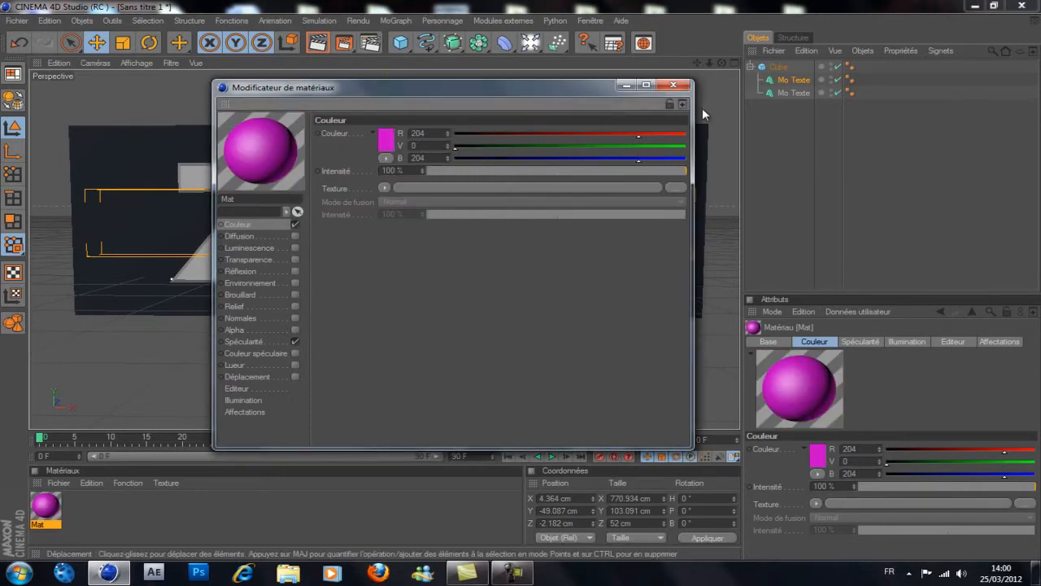
left_click_drag(519, 136, 452, 135)
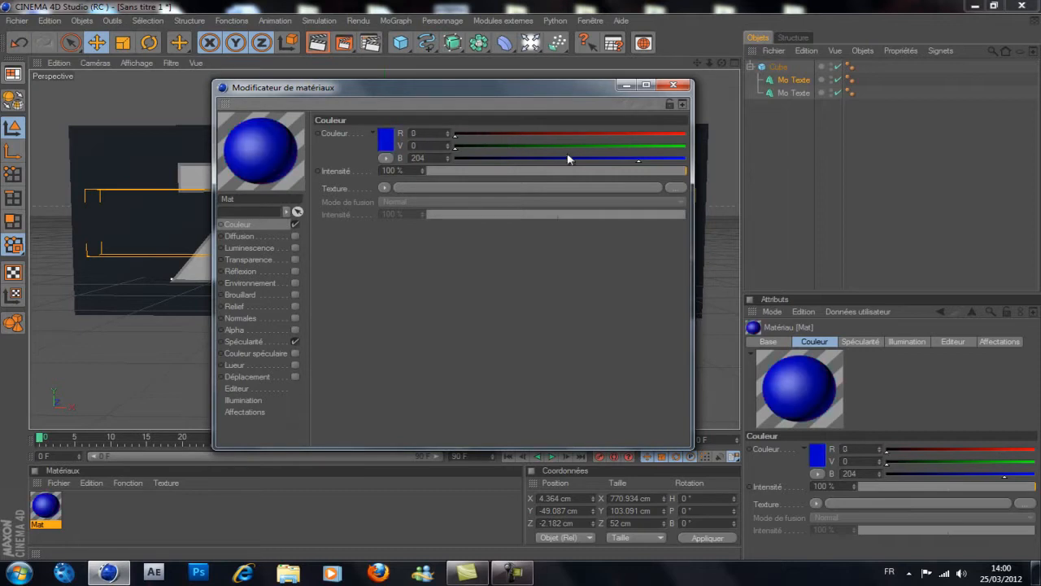
left_click_drag(637, 160, 498, 159)
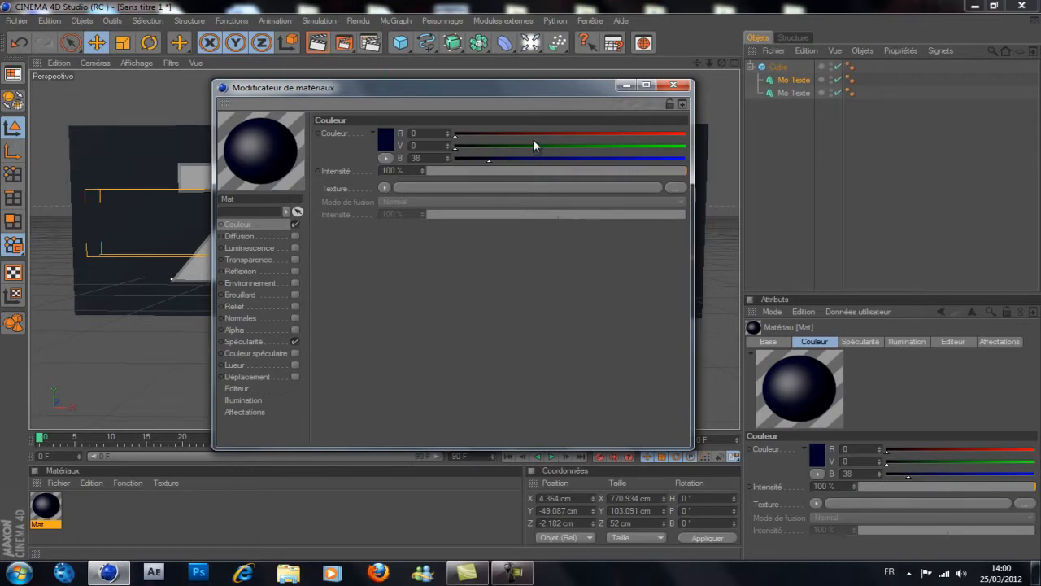
left_click(670, 87)
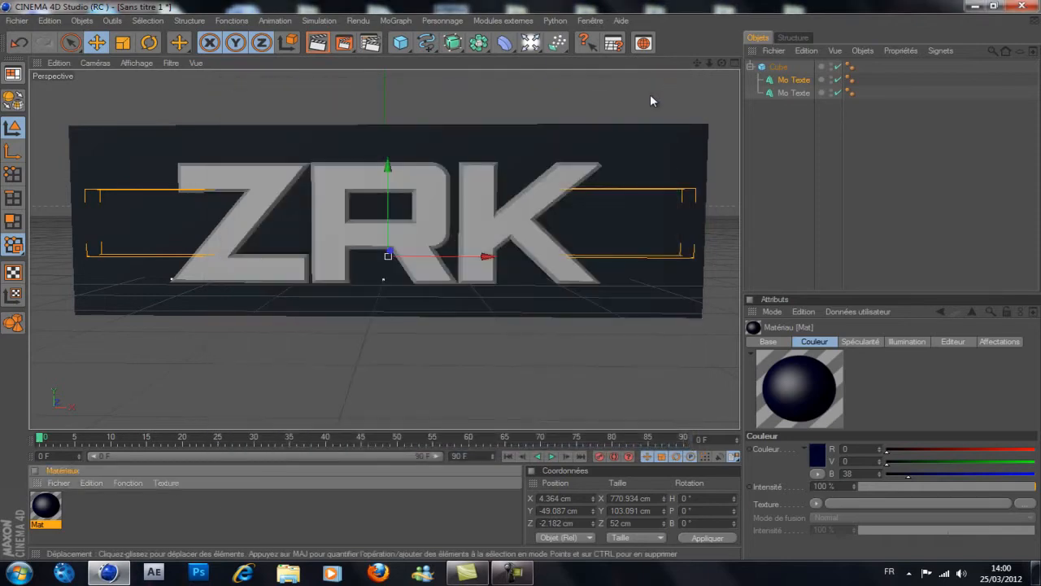
Step: Enable reflection on the material with colour RGB 0, 0, 36 and an intensity of 20%
double_click(48, 518)
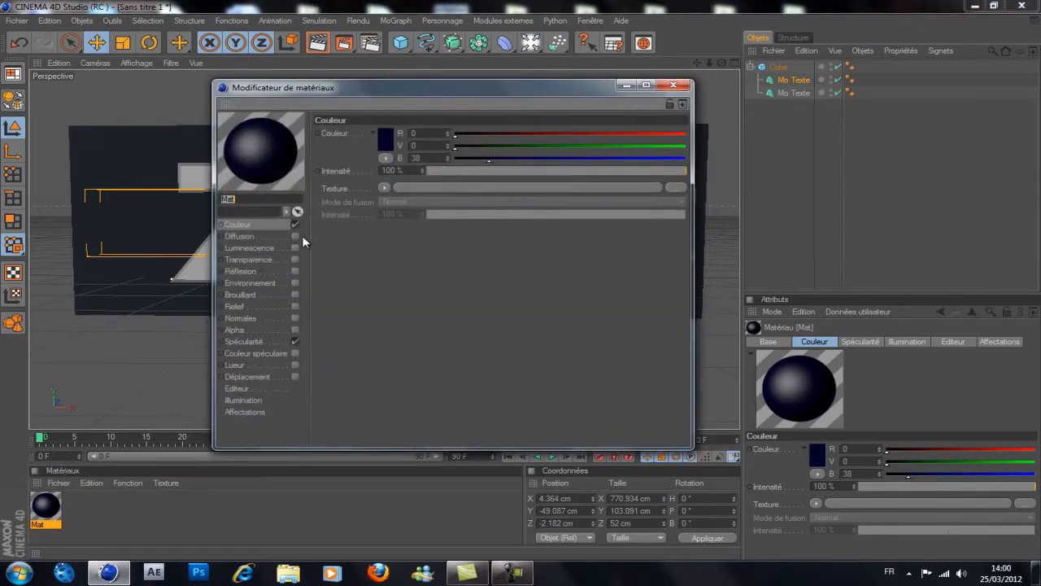
left_click(295, 271)
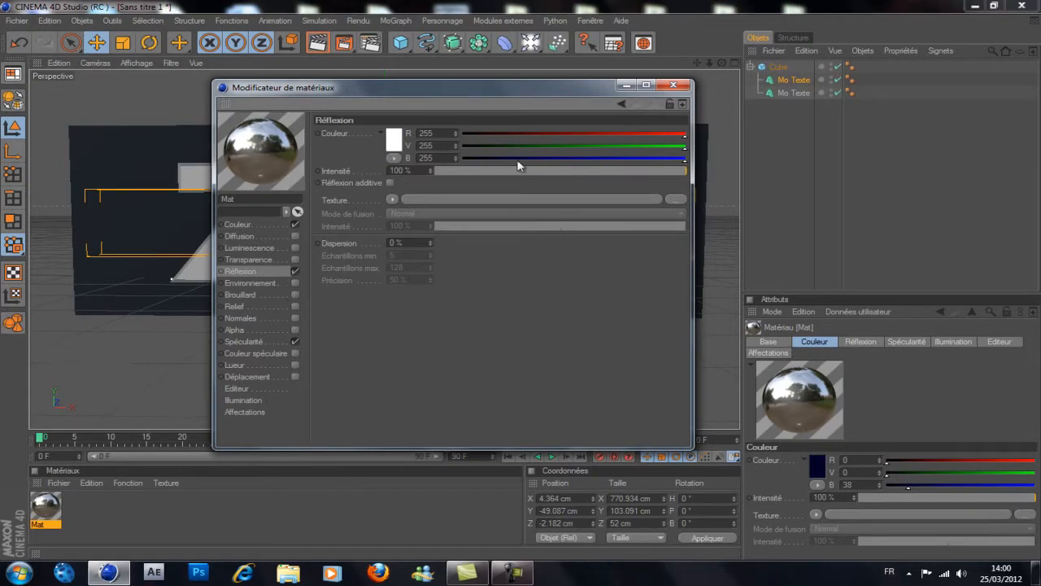
left_click_drag(522, 159, 437, 165)
left_click(537, 133)
left_click_drag(526, 146, 494, 160)
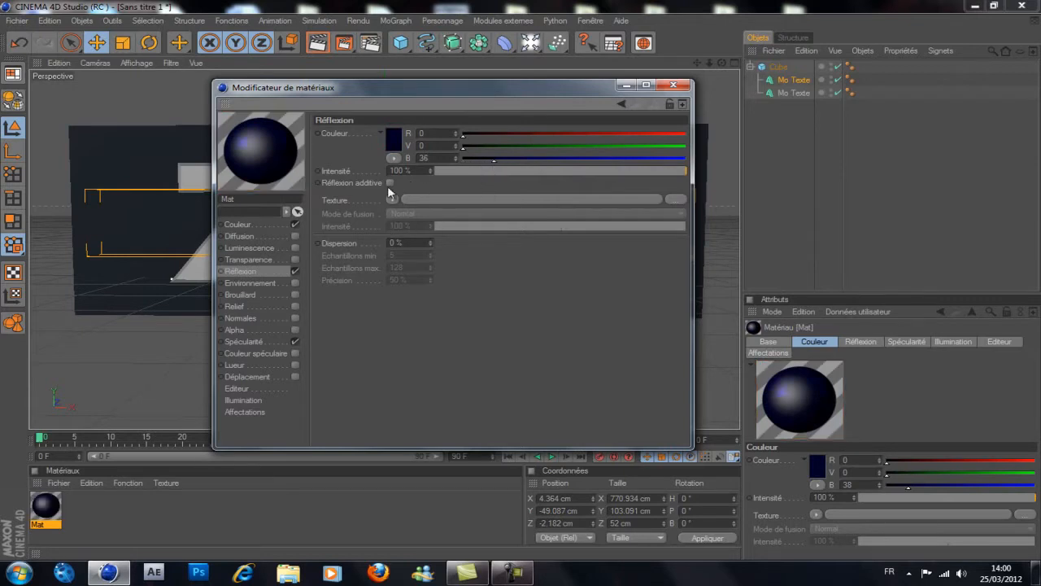
left_click_drag(428, 170, 382, 173)
type("20")
key("Return")
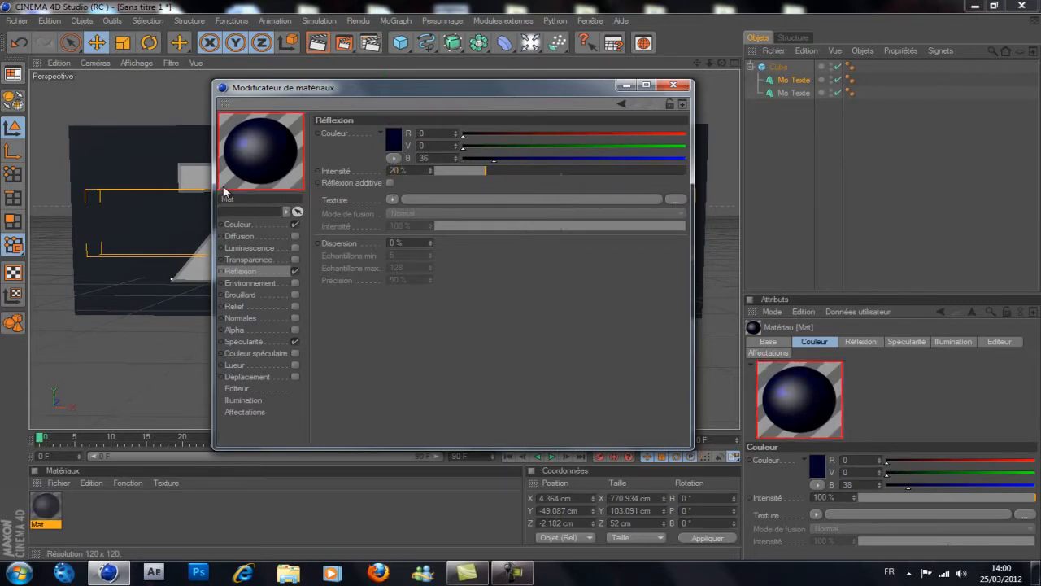
Step: Add a Fresnel texture to the material's reflection and set the texture's mix intensity to 20%
left_click(392, 201)
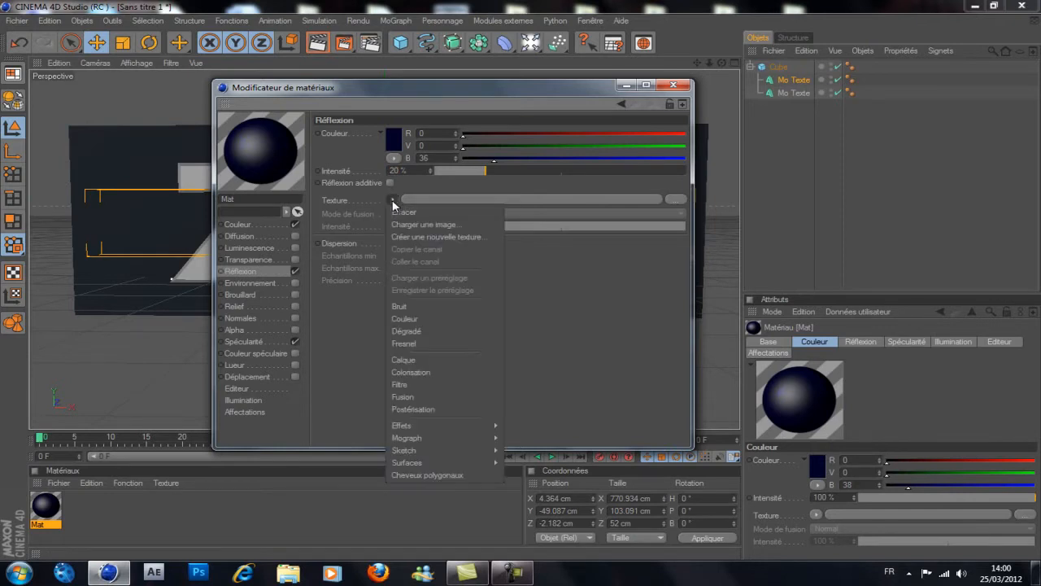
left_click(424, 344)
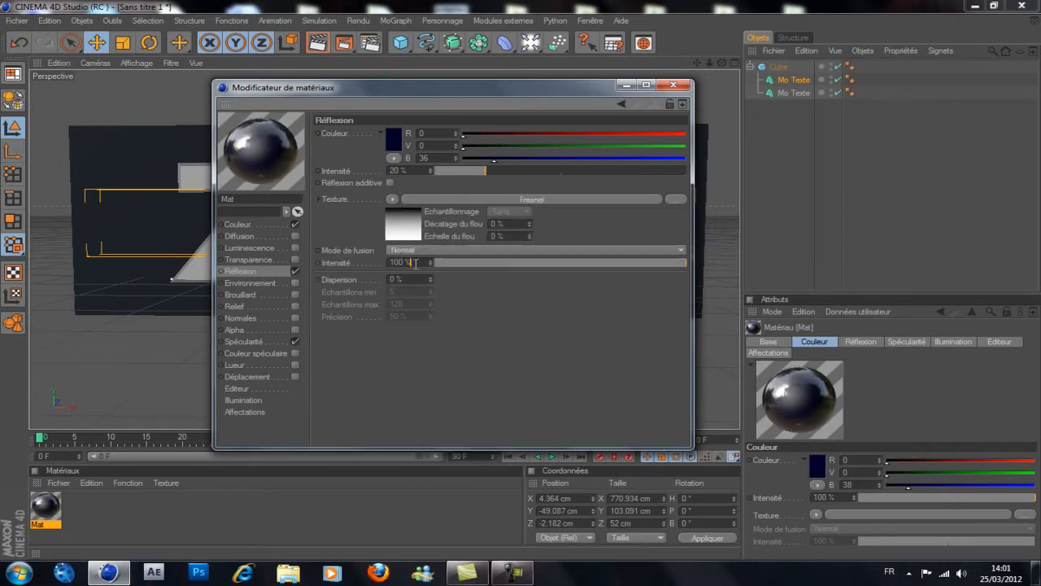
type("20")
key("Return")
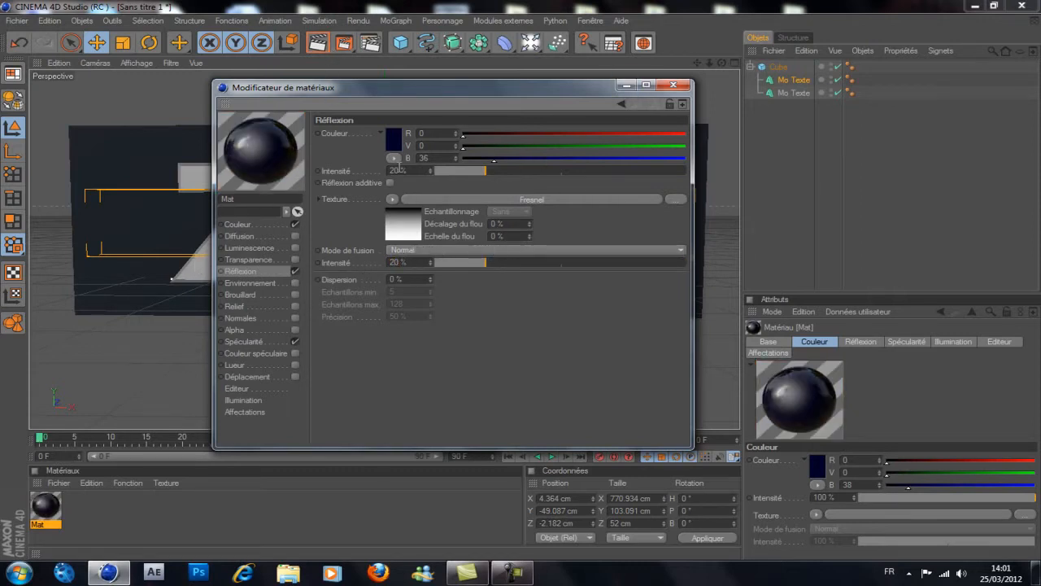
Step: Darken the material's base colour by setting its blue value to 29, then close the material editor
left_click(481, 160)
left_click(248, 225)
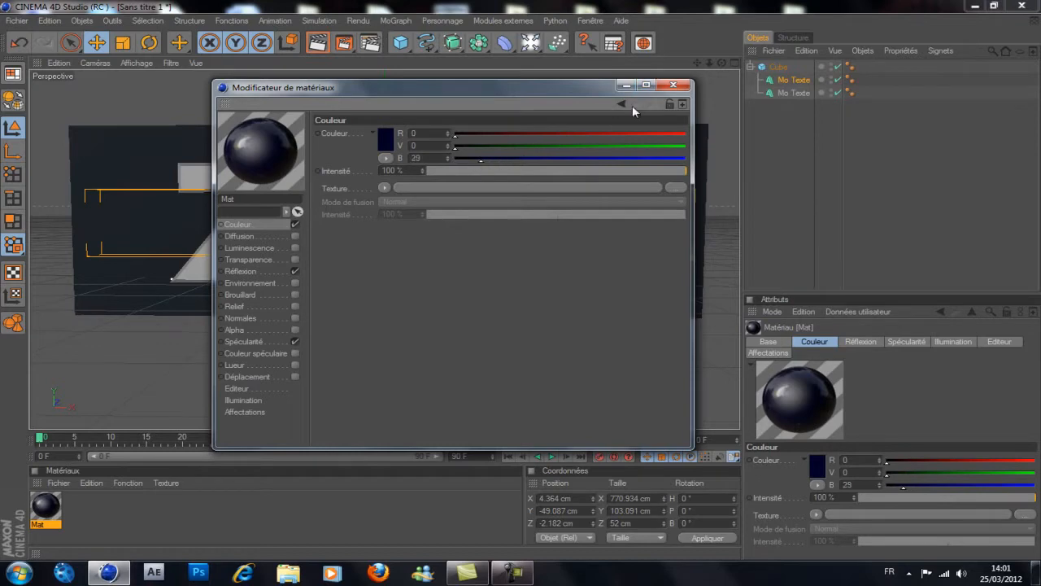
left_click(673, 85)
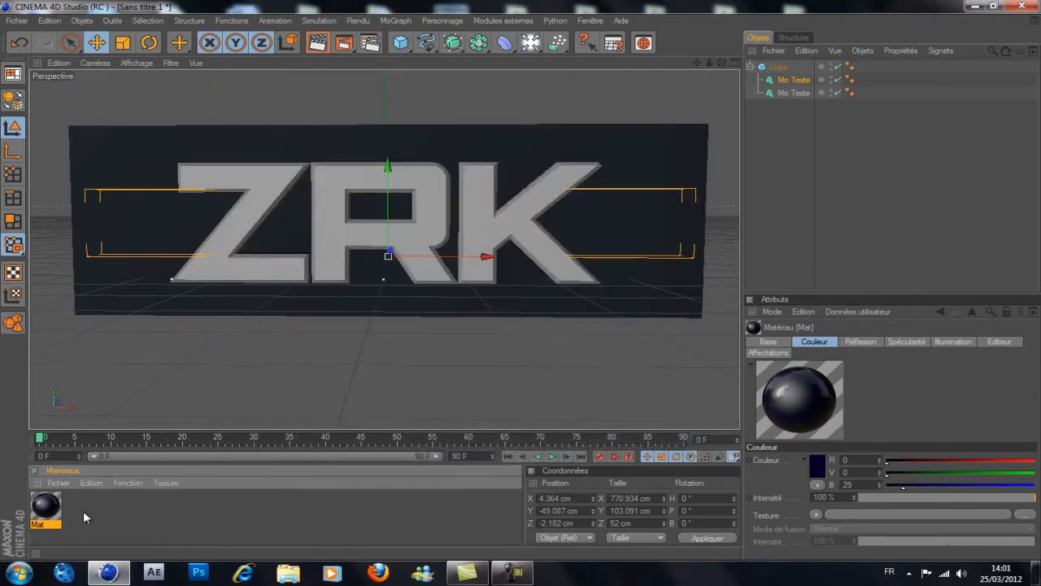
Step: Apply the dark blue material to both Mo Texte objects and to the cube
right_click(38, 510)
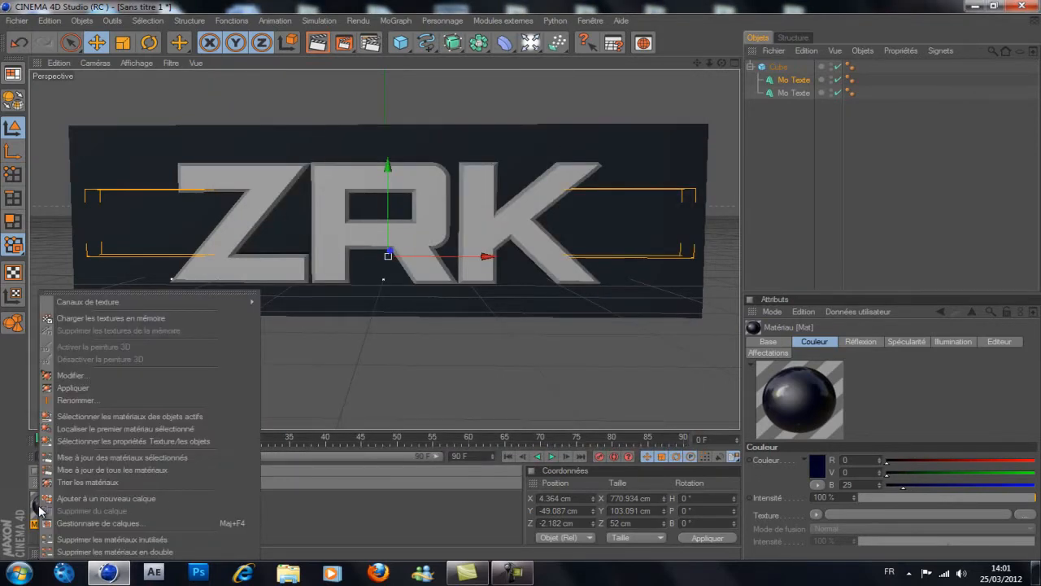
left_click(277, 507)
left_click_drag(46, 508, 796, 81)
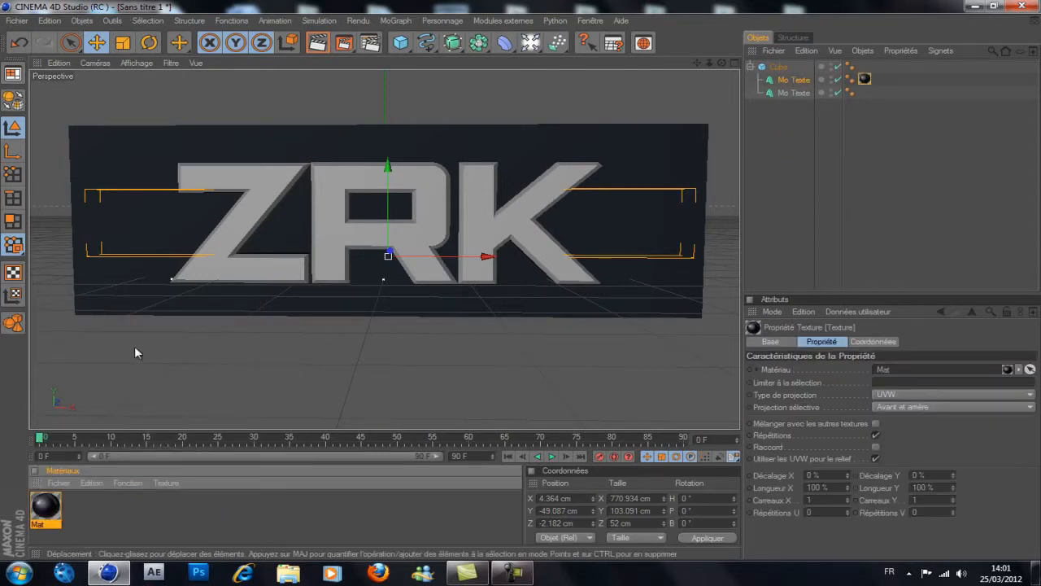
left_click_drag(46, 504, 788, 96)
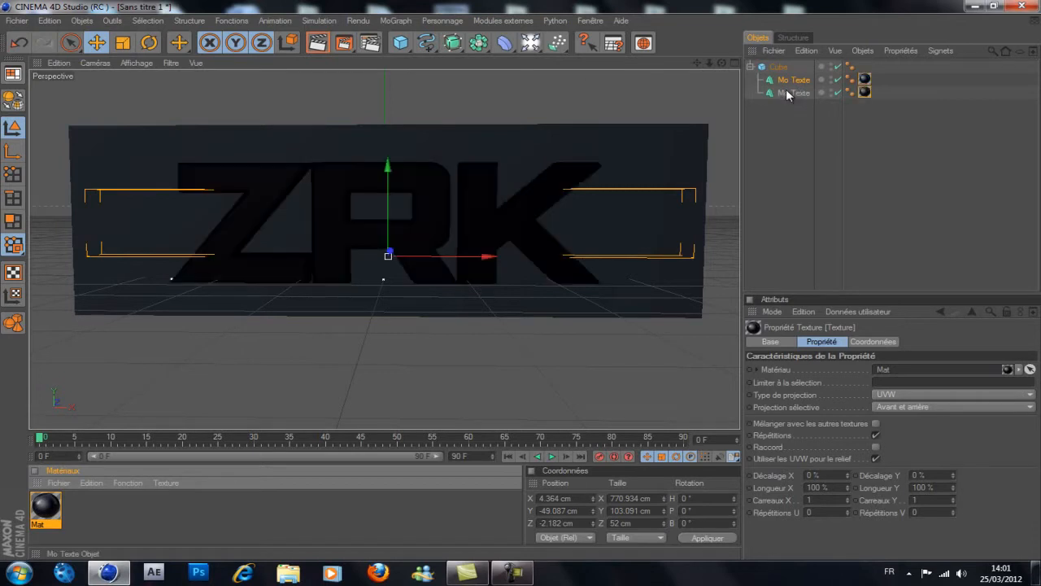
left_click_drag(44, 503, 779, 67)
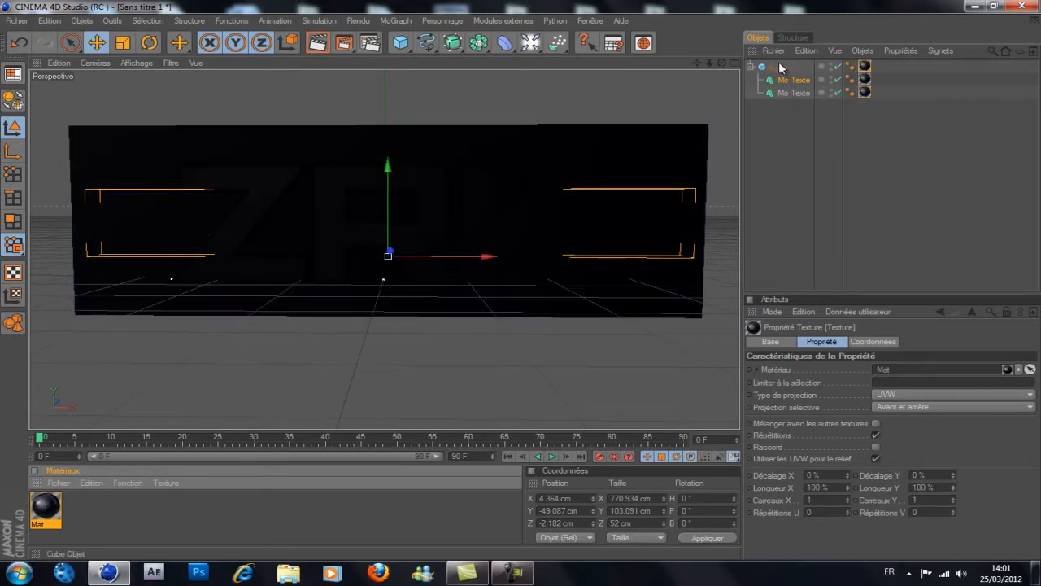
Step: Duplicate the dark blue Mat material, removing the blank material created by mistake
double_click(118, 509)
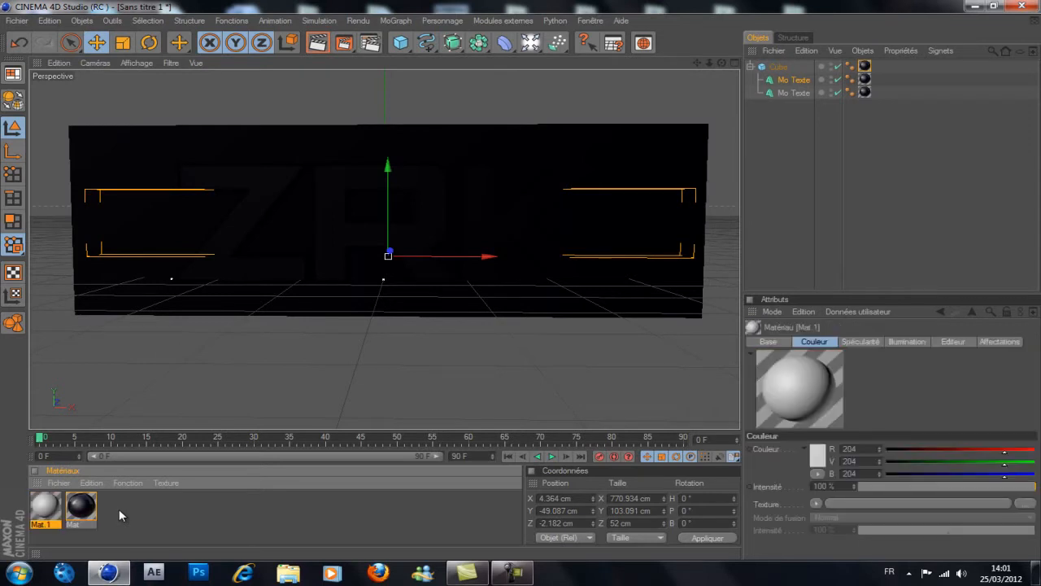
key("Delete")
left_click(53, 509)
key("ctrl+c")
key("ctrl+v")
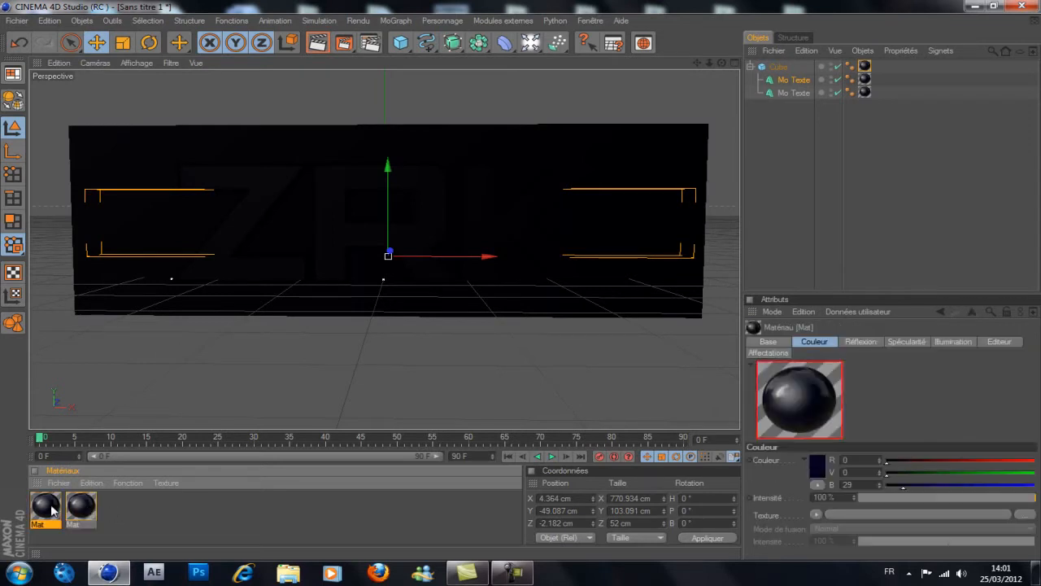
Step: Tint the second Mat material purple with base colour RGB 14, 0, 23 and reflection colour RGB 22, 0, 14
double_click(82, 510)
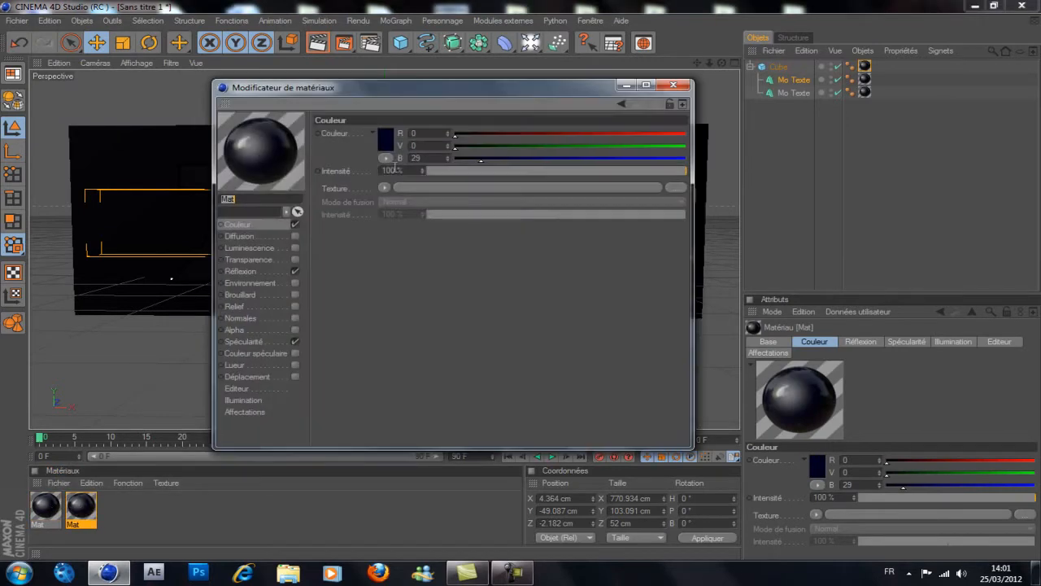
left_click_drag(457, 135, 476, 161)
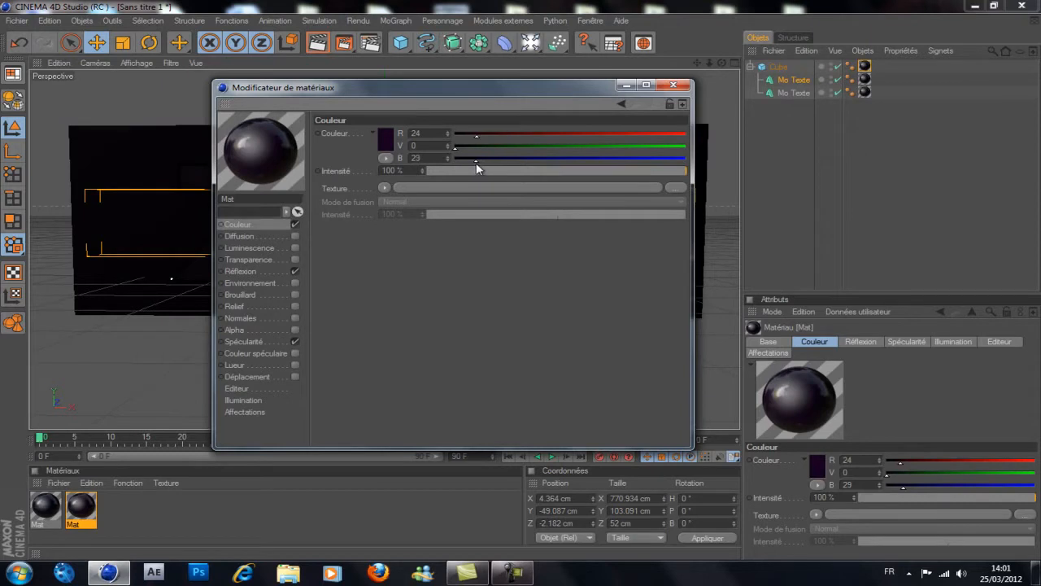
left_click(275, 272)
left_click_drag(466, 137, 476, 162)
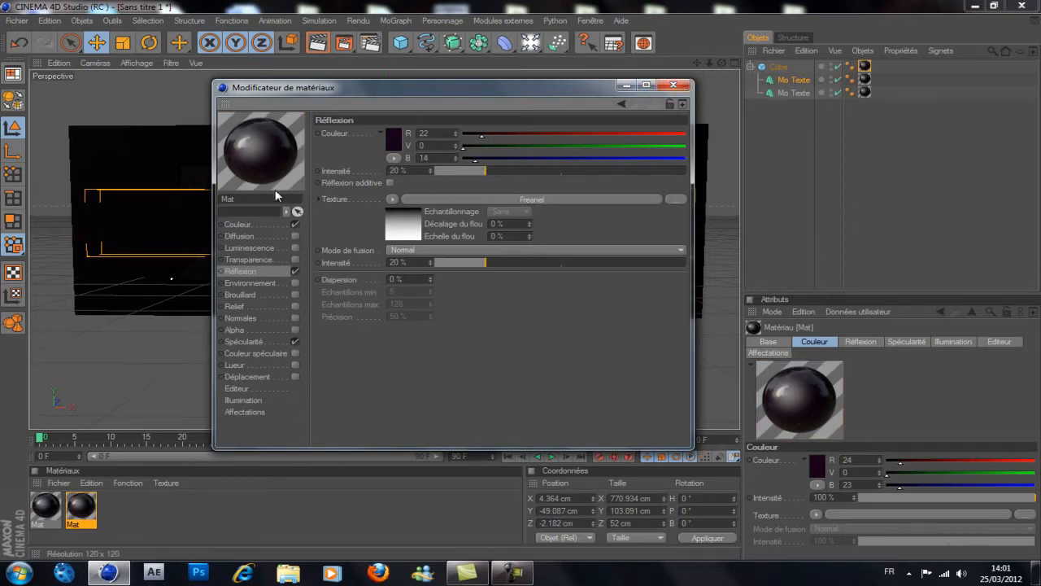
left_click(240, 224)
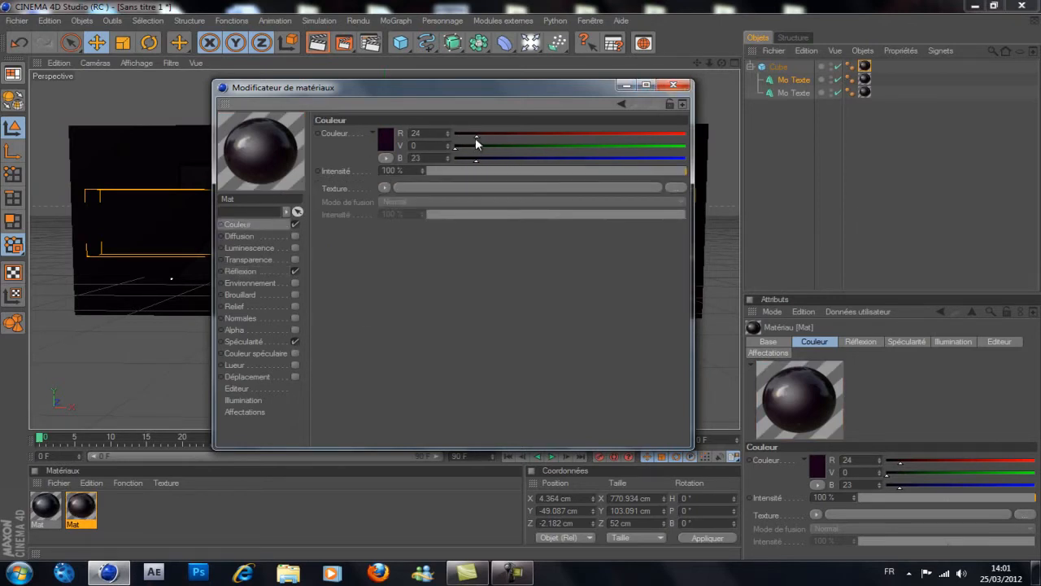
left_click_drag(477, 137, 467, 136)
left_click(674, 84)
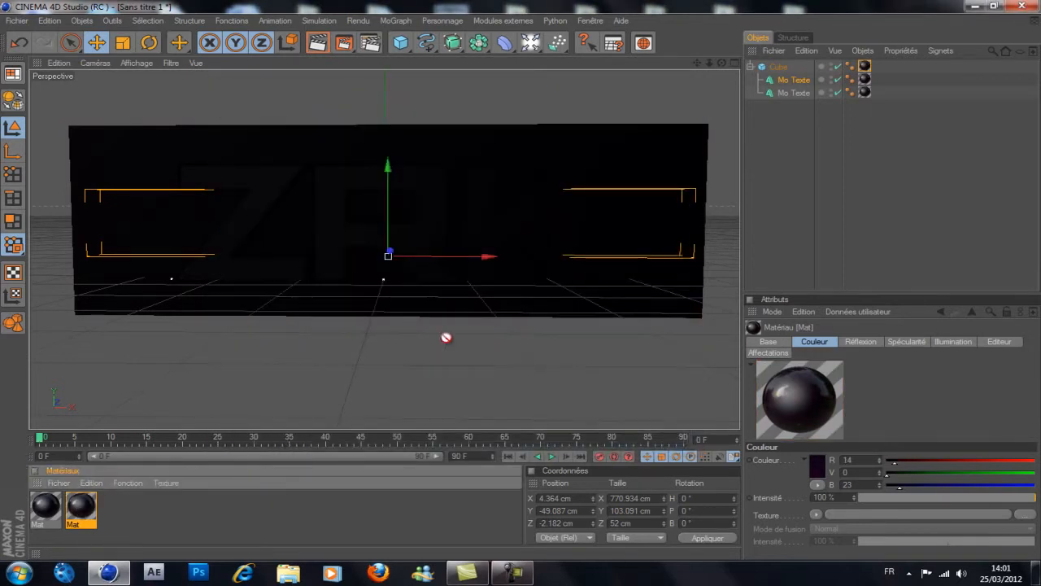
Step: Apply the purple Mat material to both Mo Texte objects, limiting each assignment to selection C1, and render the view
left_click_drag(446, 337, 779, 84)
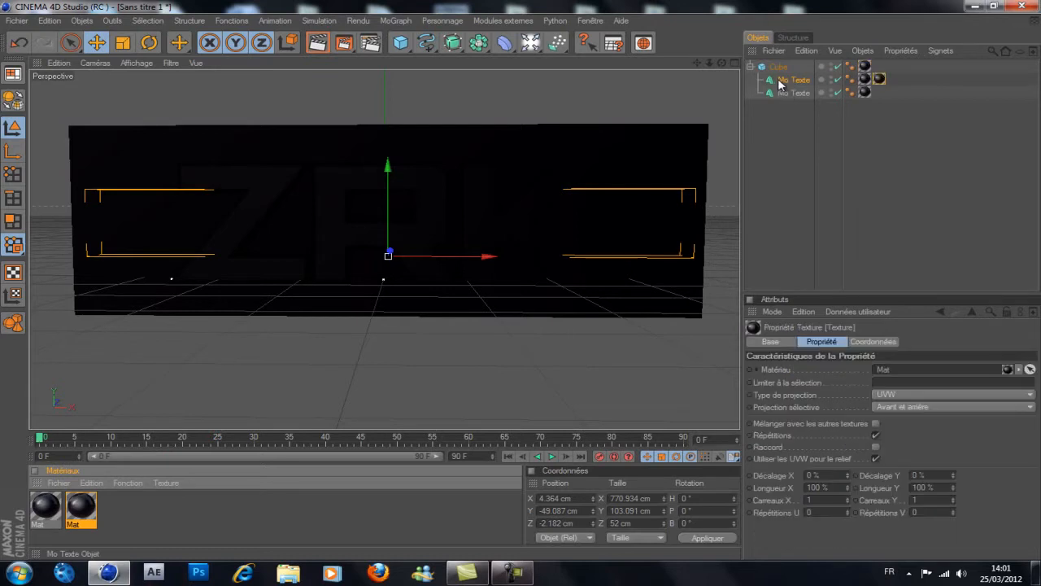
left_click_drag(885, 81, 885, 91, "ctrl")
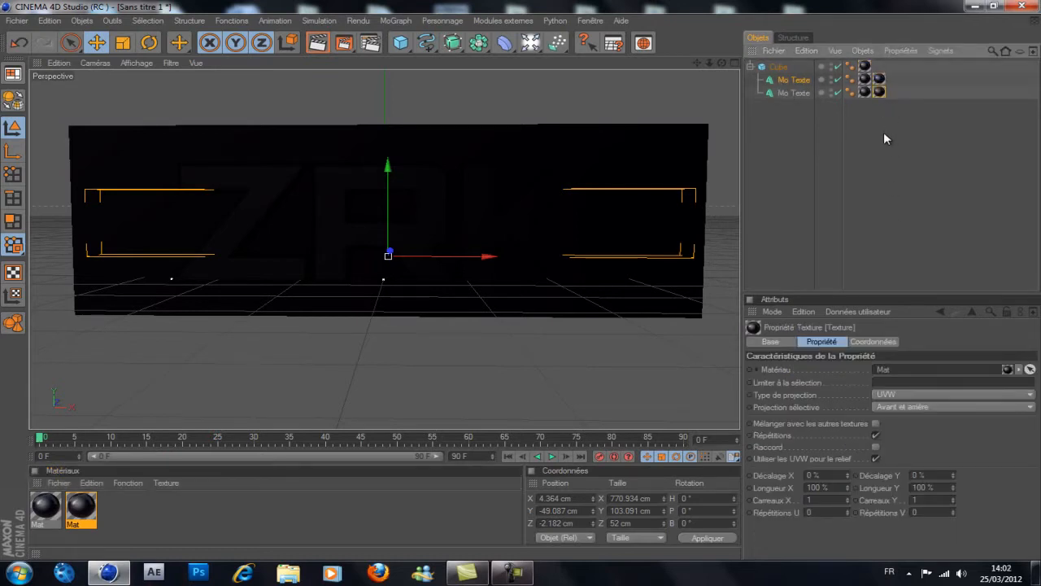
left_click(889, 382)
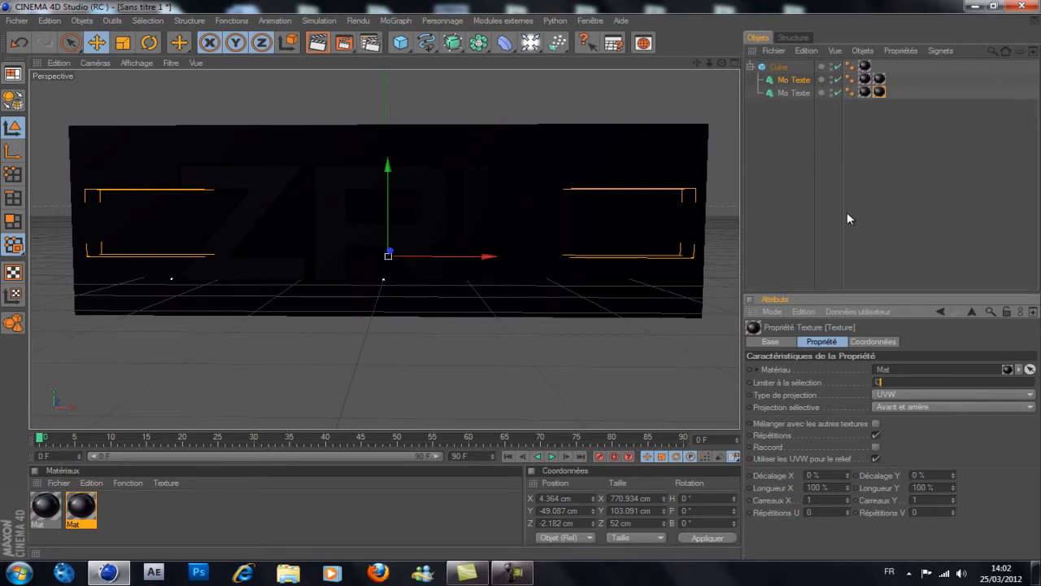
left_click(880, 78)
left_click(891, 379)
key("Return")
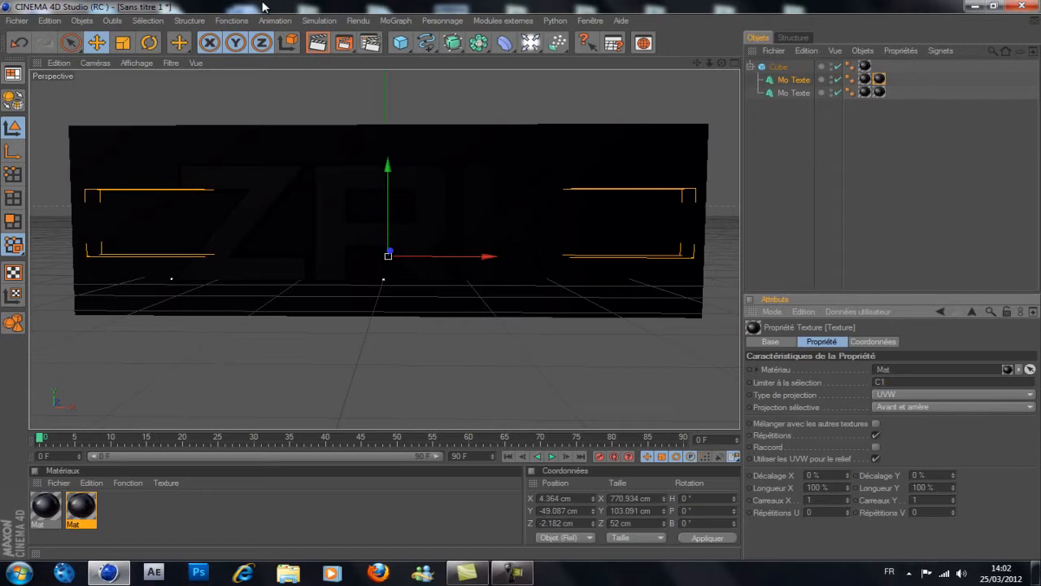
left_click(309, 46)
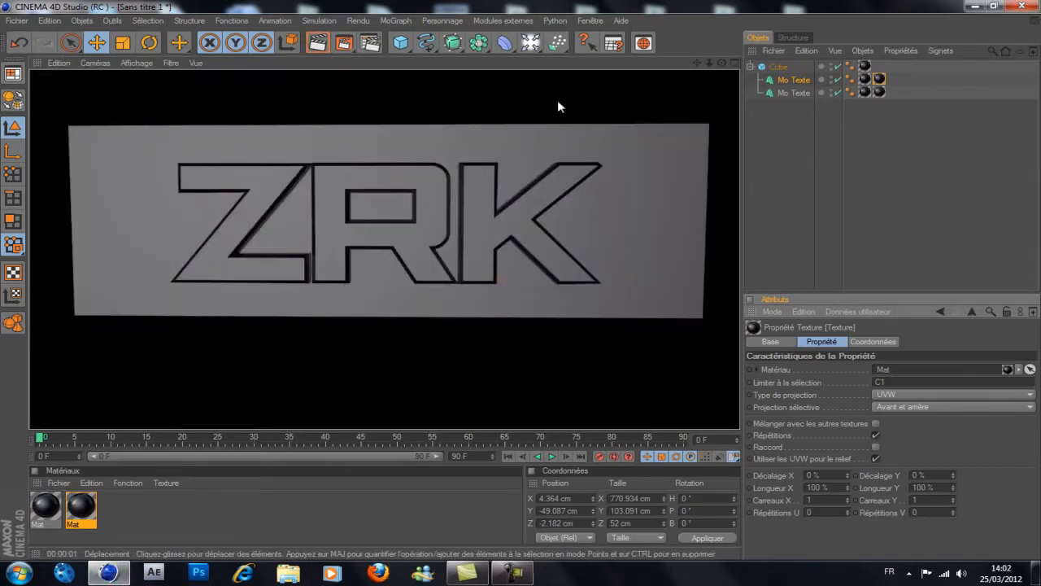
Step: Add an omni light, move it in front of the panel to Z about -818 cm, and render the view
left_click(531, 43)
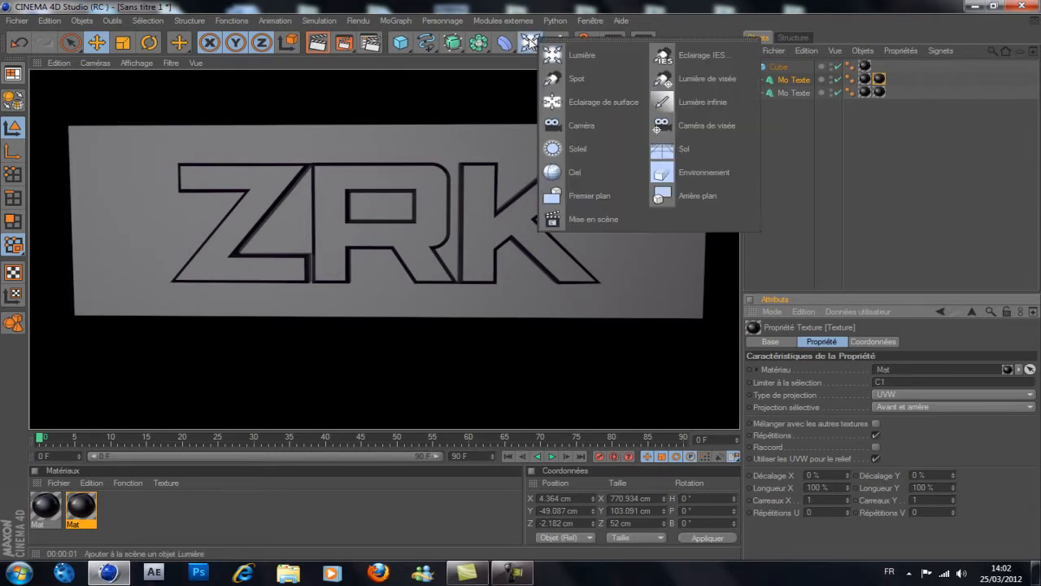
left_click(562, 54)
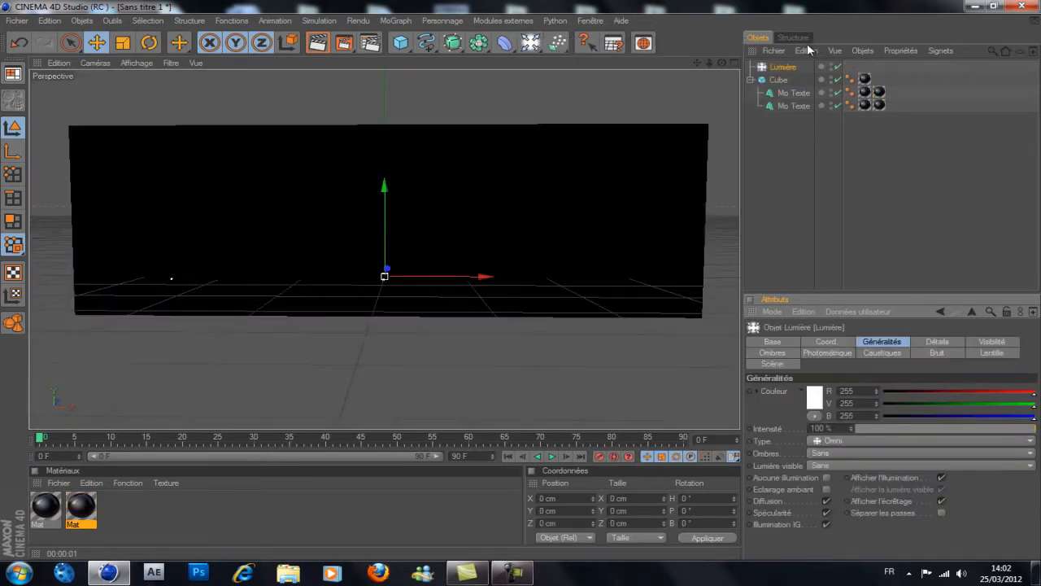
left_click_drag(518, 284, 519, 285, "alt")
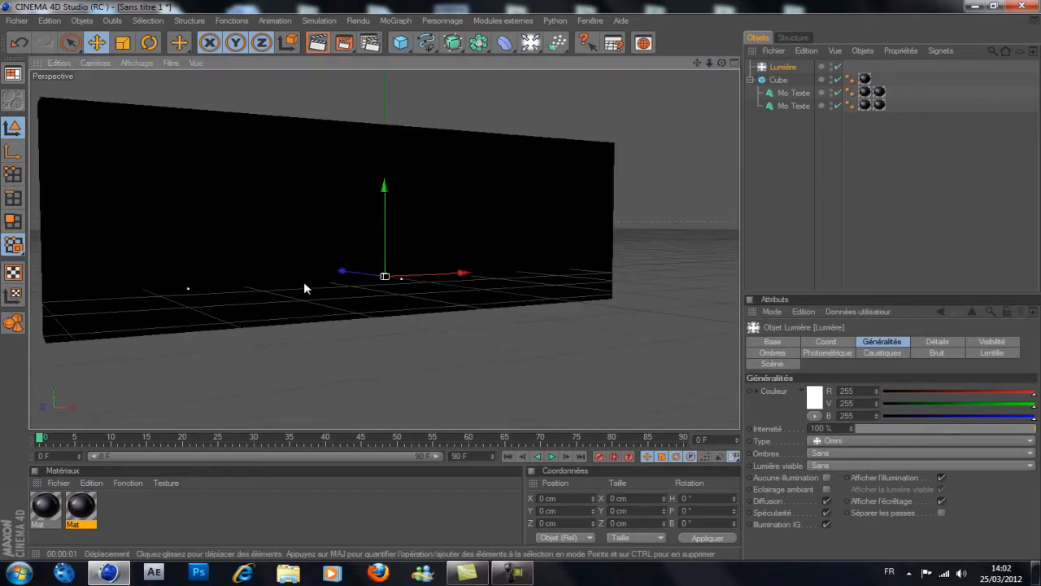
left_click_drag(345, 272, 523, 285)
left_click_drag(724, 63, 518, 285)
left_click_drag(728, 61, 529, 337)
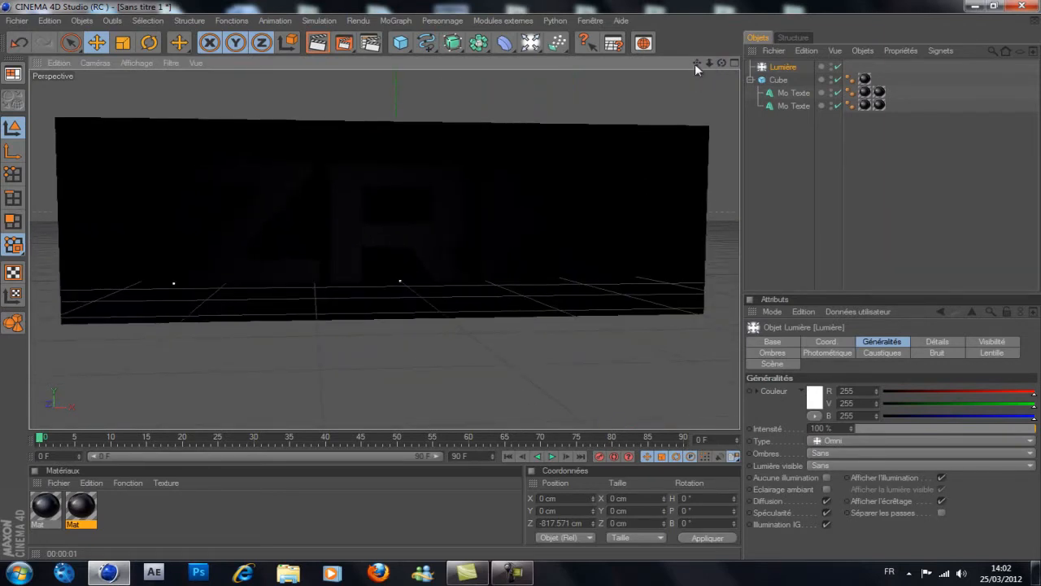
left_click_drag(696, 63, 525, 279)
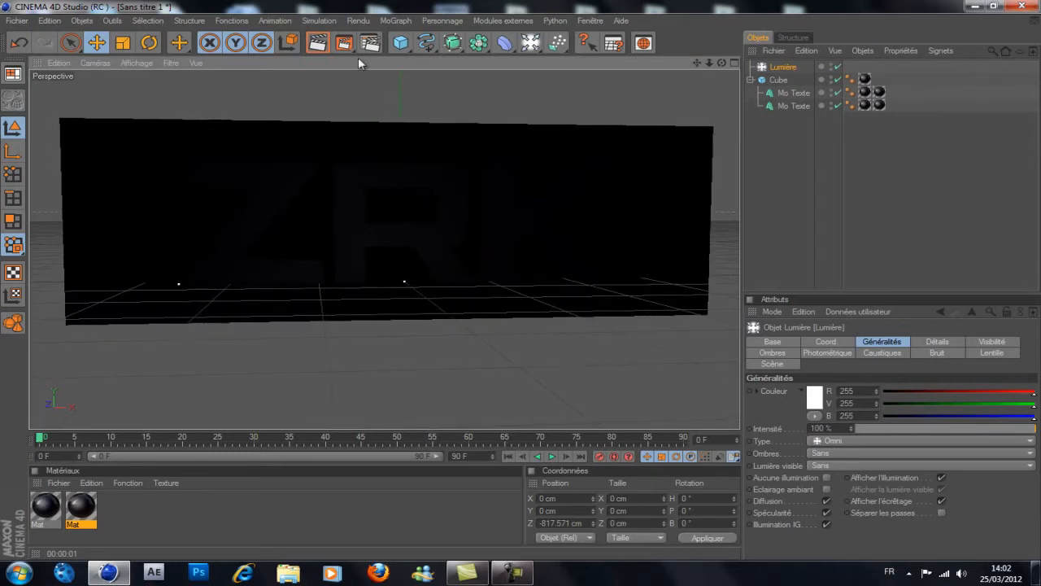
left_click(317, 43)
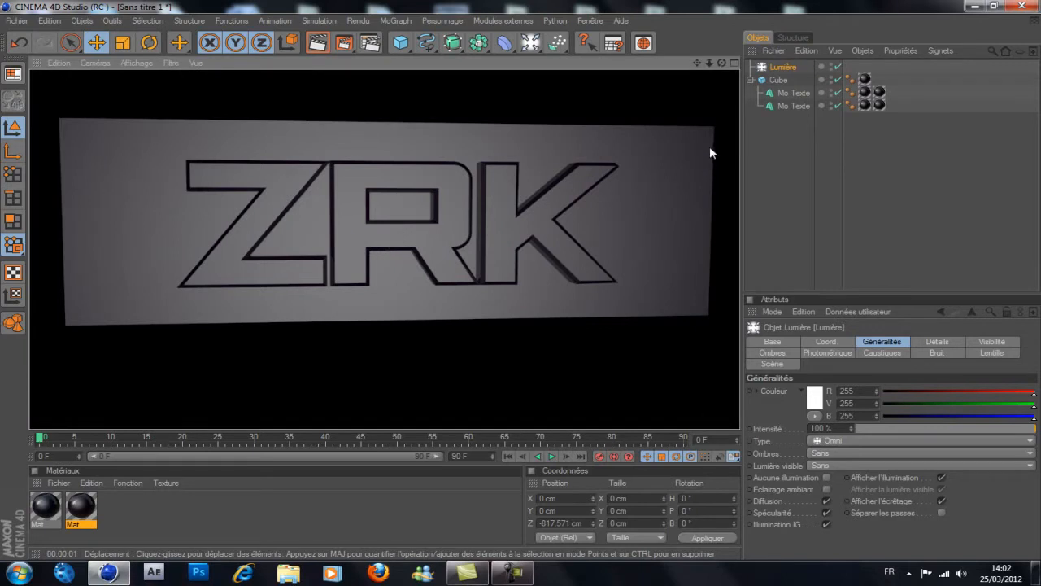
Step: Set the light's shadows to Masques d'ombres (ombres diffuses) and render the view to check them
left_click(783, 68)
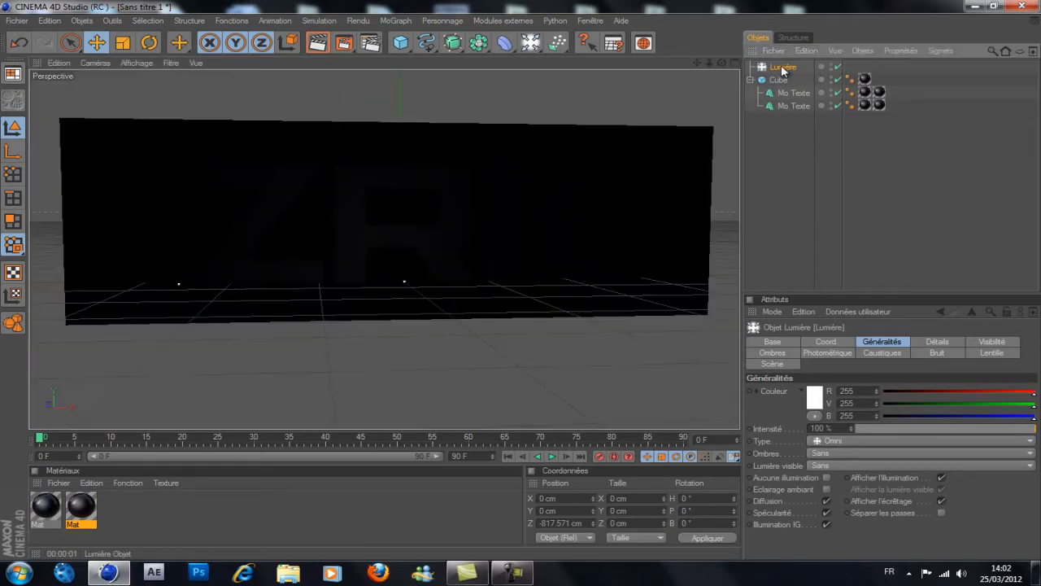
left_click(826, 451)
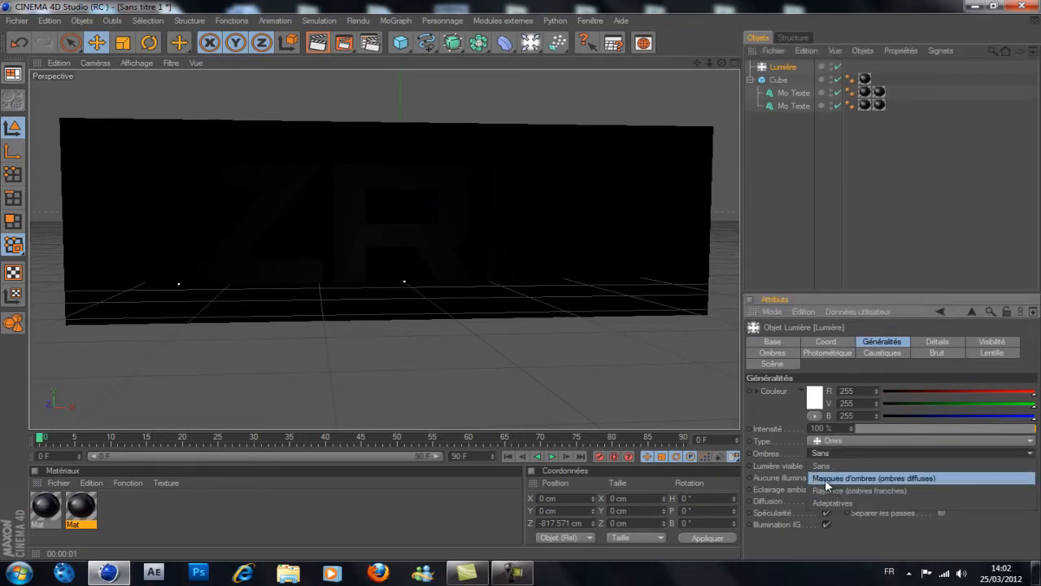
left_click(825, 480)
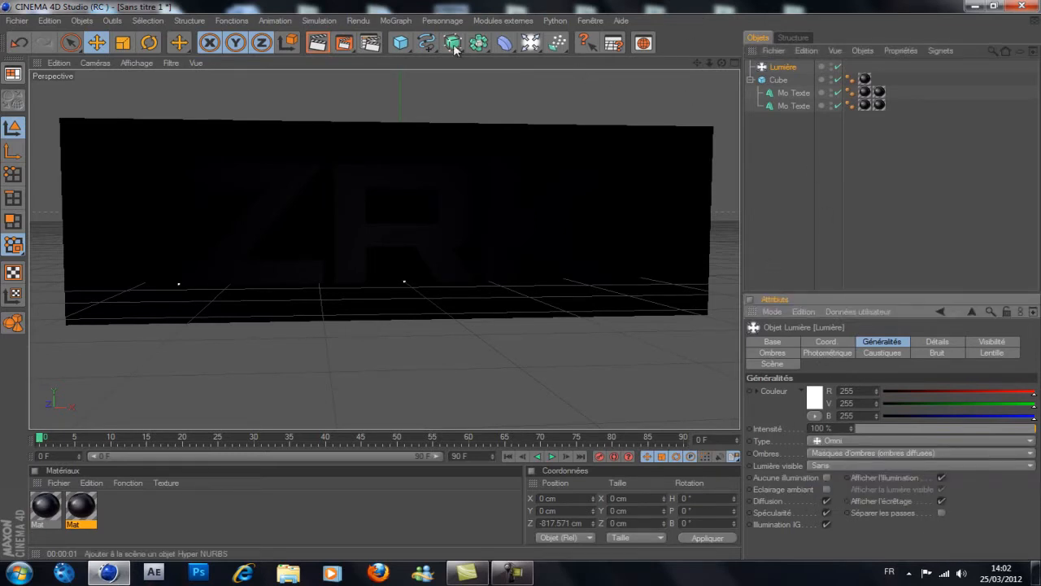
left_click(316, 44)
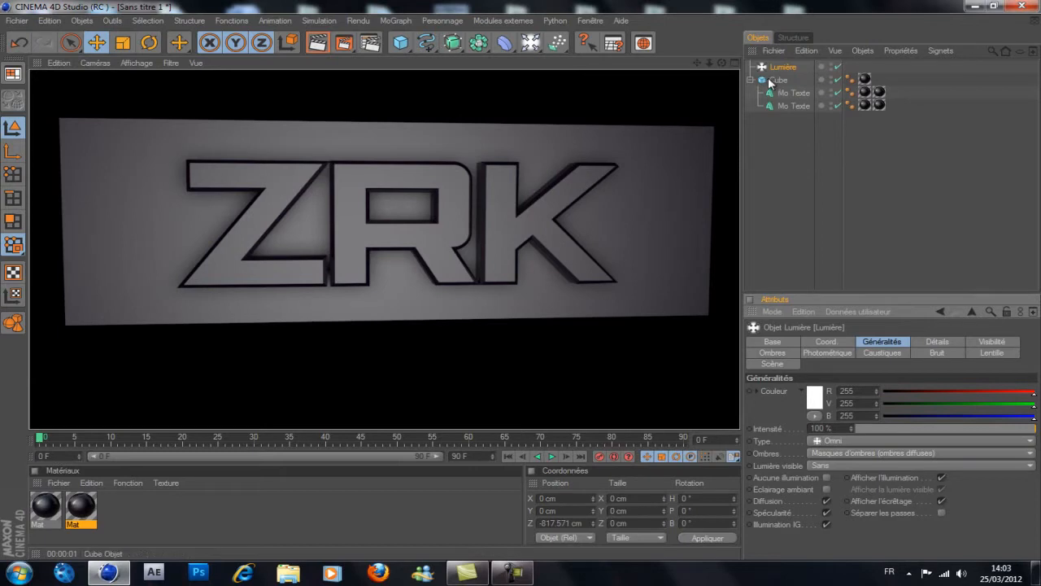
left_click_drag(721, 64, 521, 279)
left_click_drag(697, 63, 521, 281)
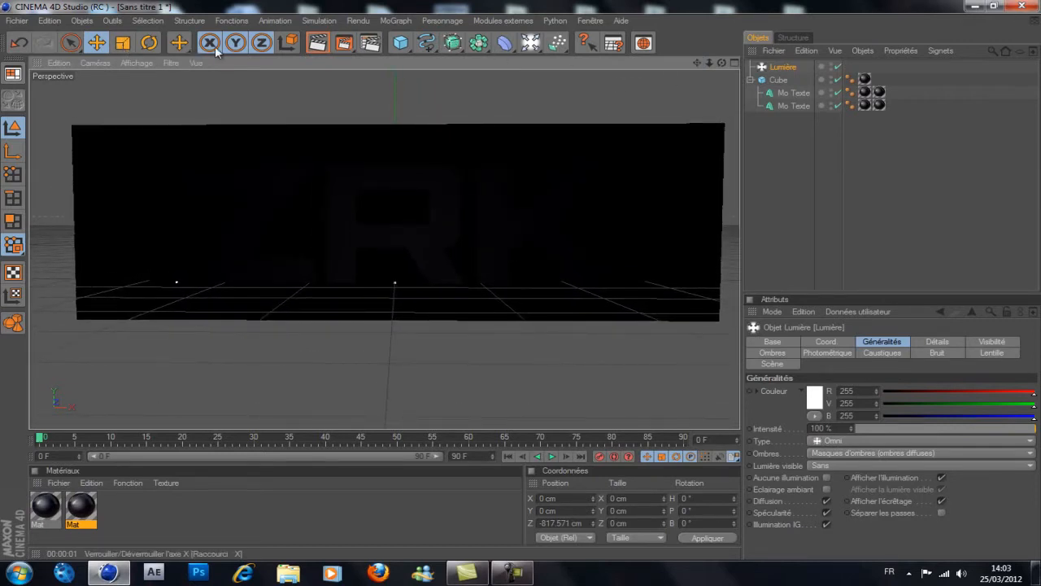
key("ctrl+r")
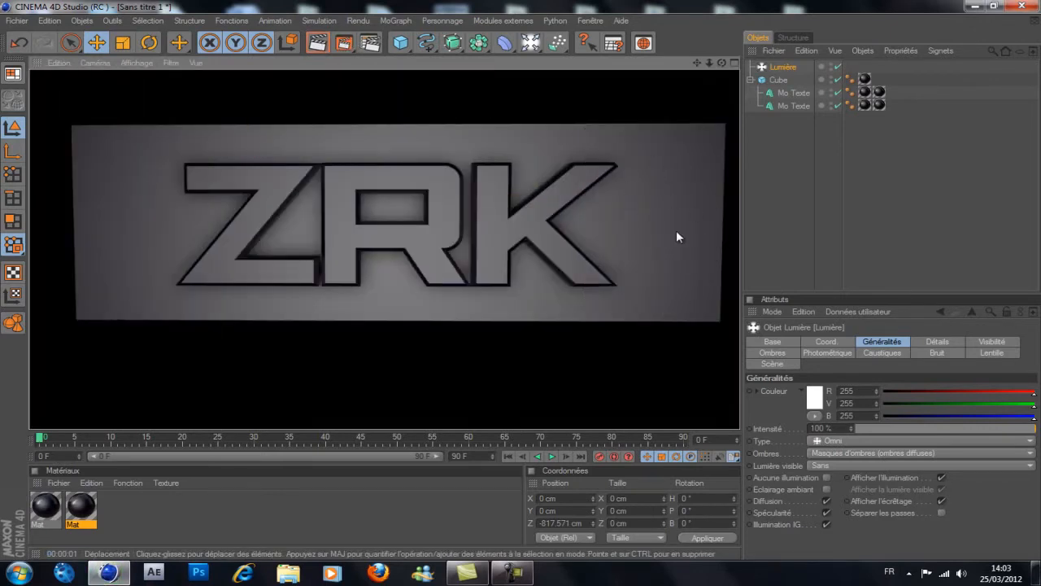
Step: Move the light farther from the panel to Z about -1874 cm and render the view
left_click(783, 68)
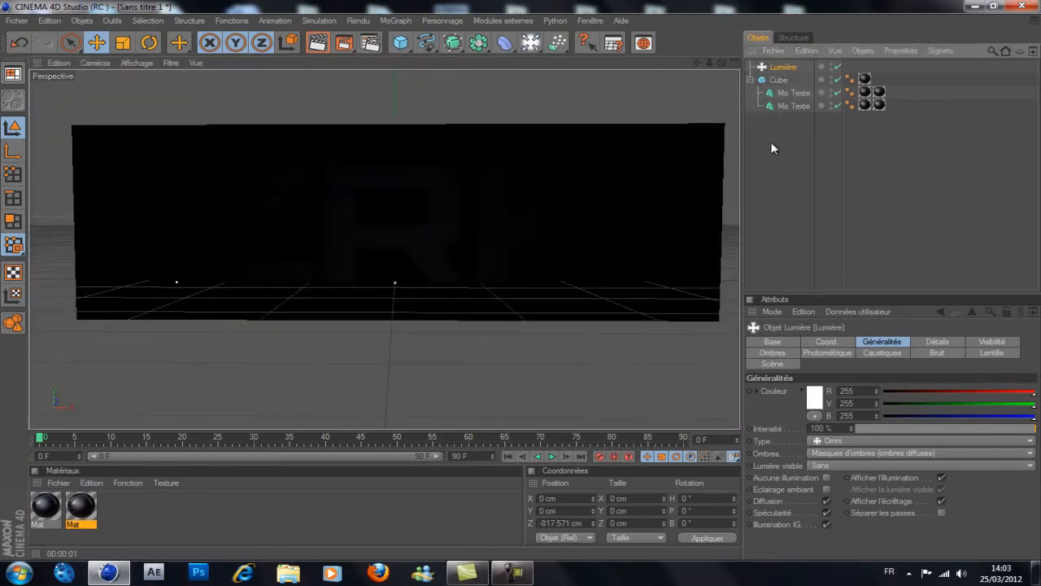
left_click(592, 526)
left_click_drag(592, 533, 591, 526)
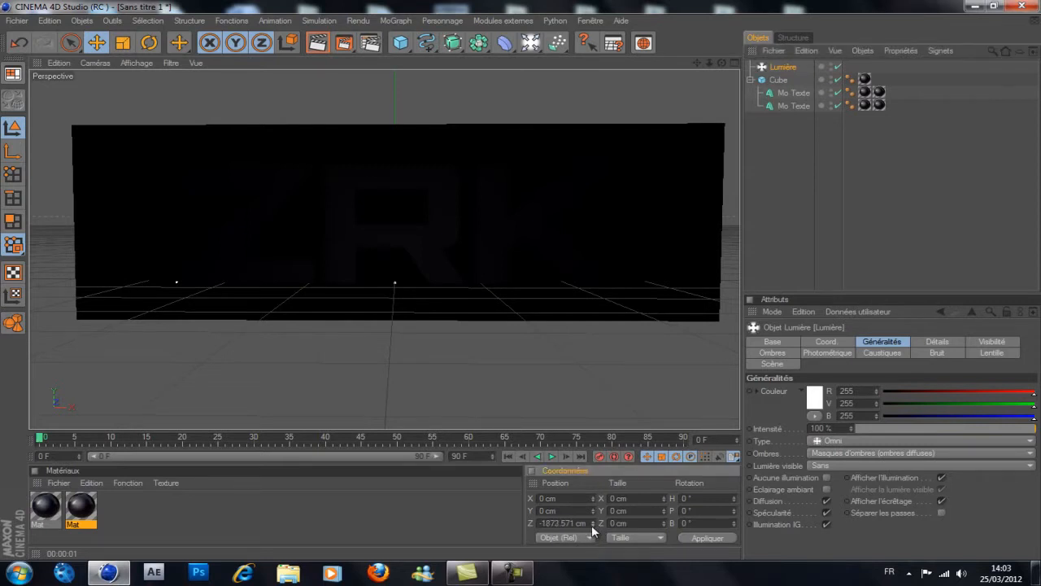
left_click(317, 43)
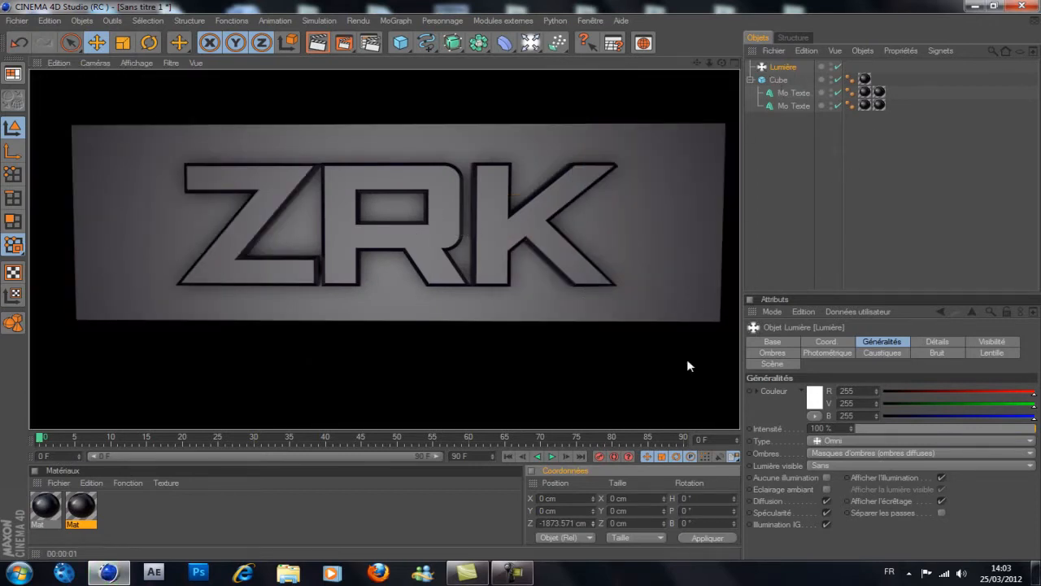
Step: Add a camera, look through it, and frame the whole panel from about Z -965 cm with H 0.8° and P -2.6°
left_click(533, 43)
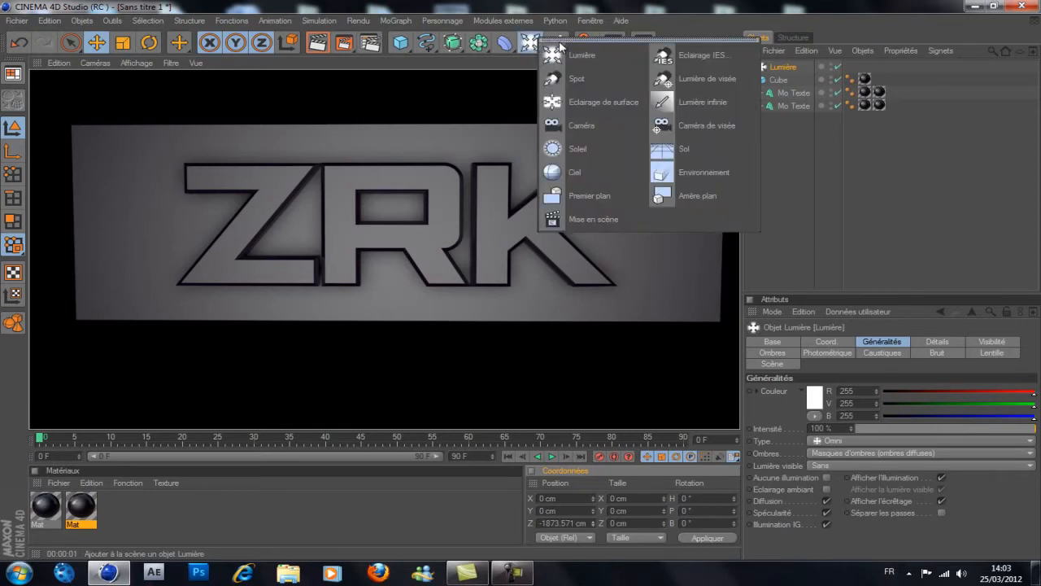
left_click(612, 124)
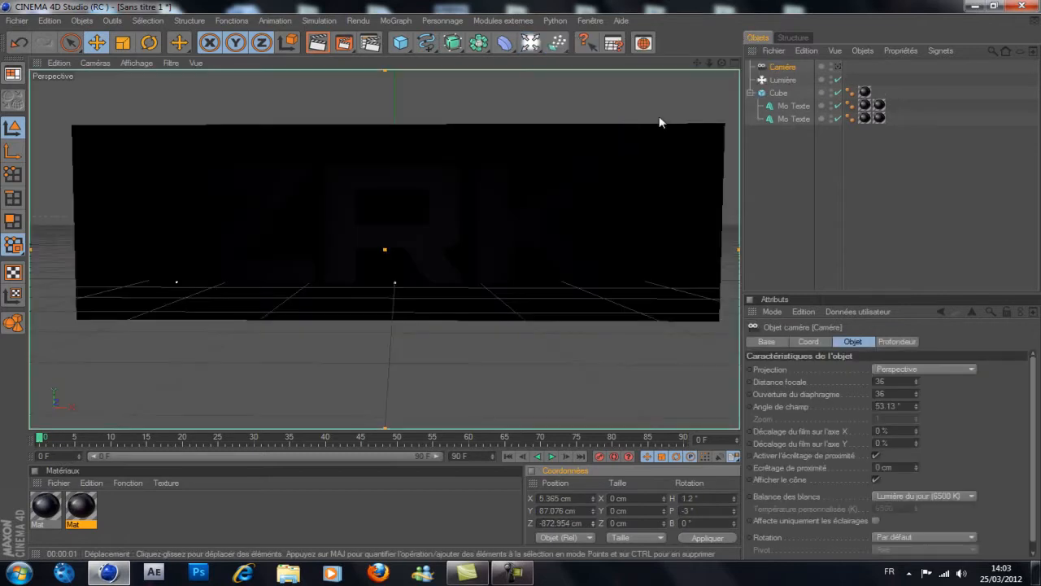
left_click(838, 67)
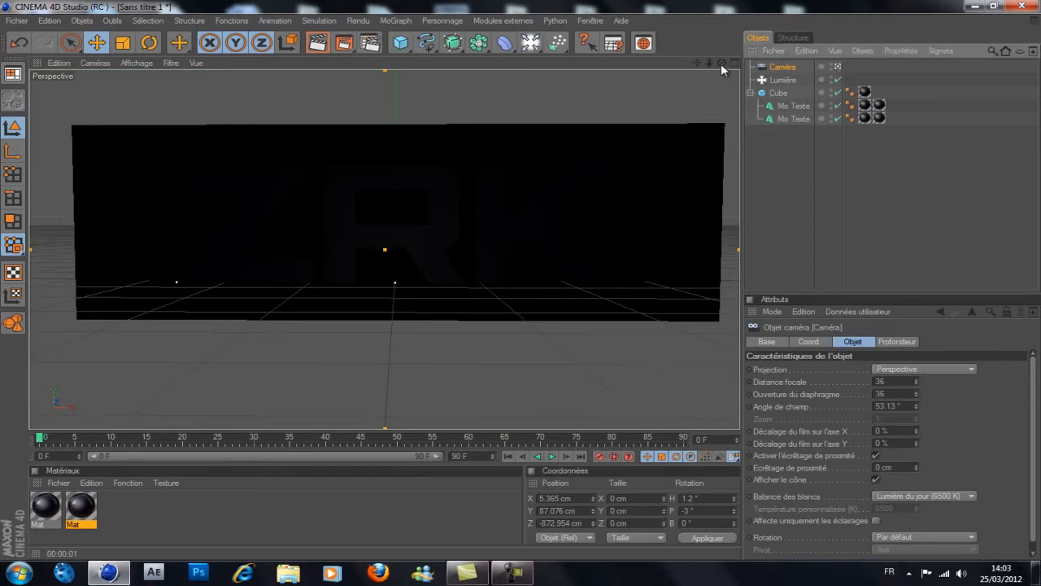
left_click_drag(708, 62, 520, 280)
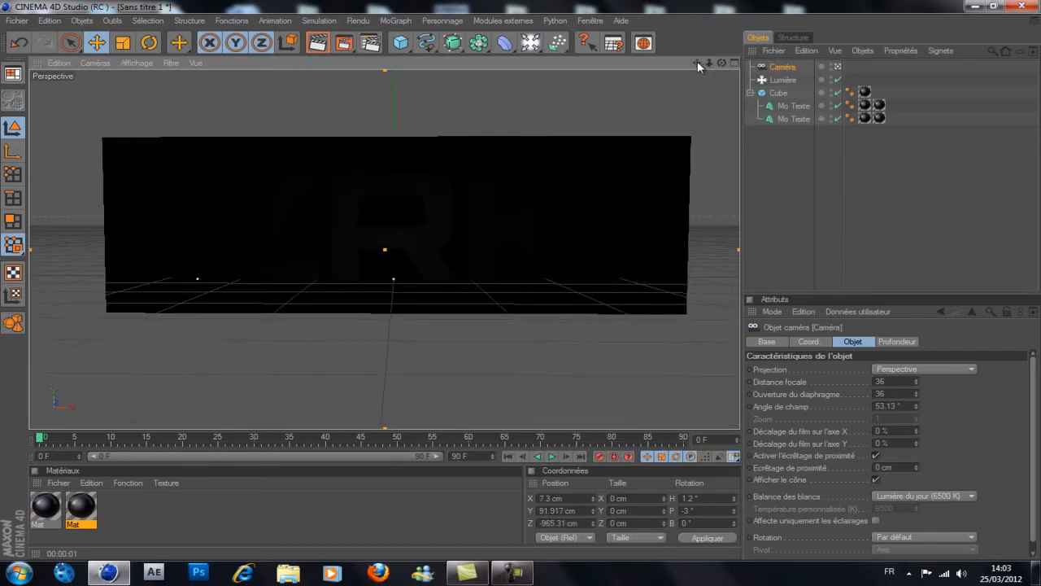
left_click_drag(721, 64, 521, 279)
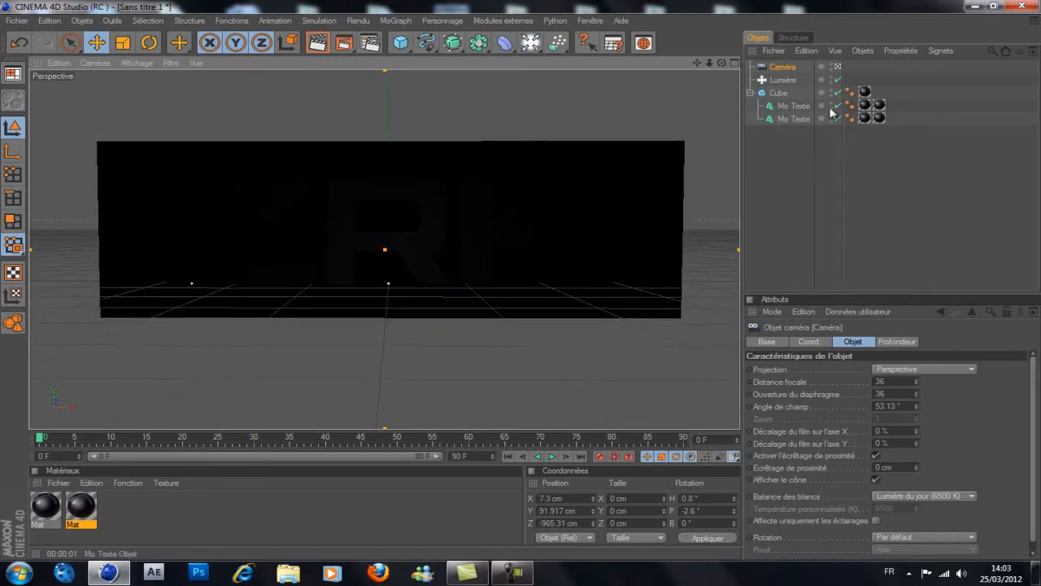
Step: Add a Vibration expression to the camera and enable position modification
right_click(780, 70)
mouse_move(826, 76)
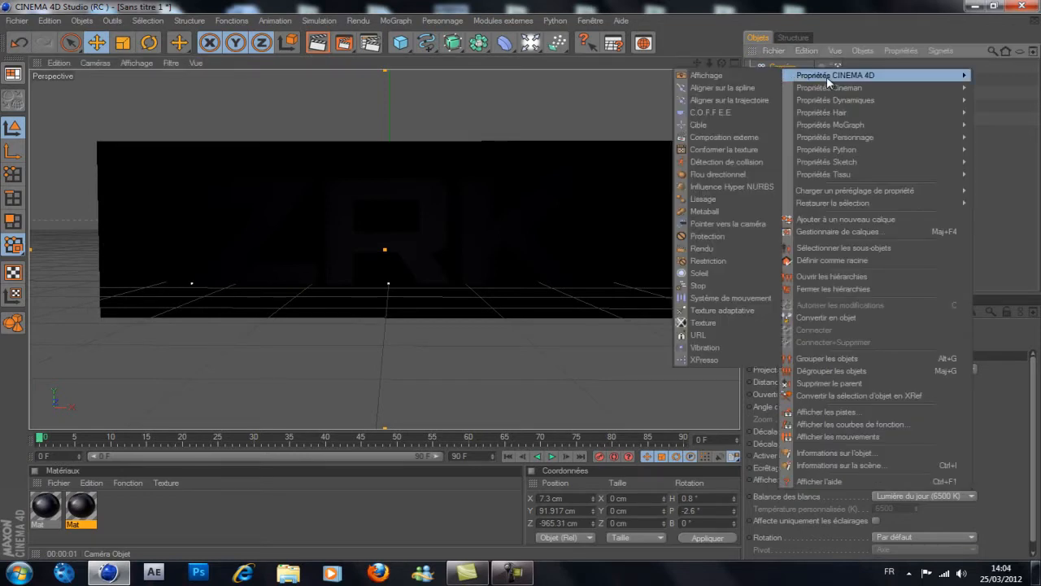
left_click(706, 348)
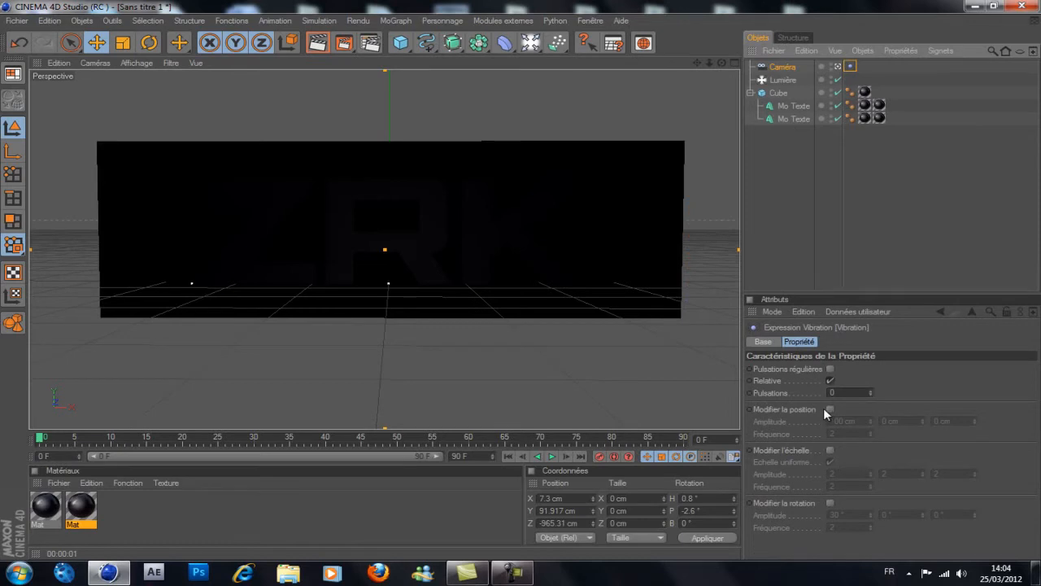
left_click(828, 409)
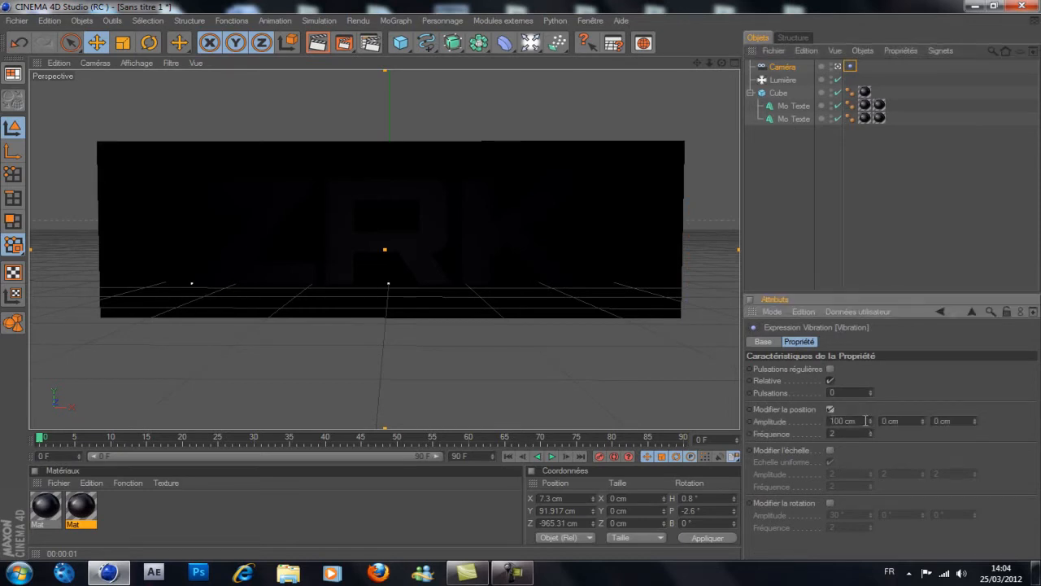
Step: Set the camera vibration's position amplitude to 2 cm, -2 cm and 2 cm
left_click_drag(866, 421, 429, 429)
type("2")
key("Return")
left_click_drag(912, 420, 532, 405)
type("1")
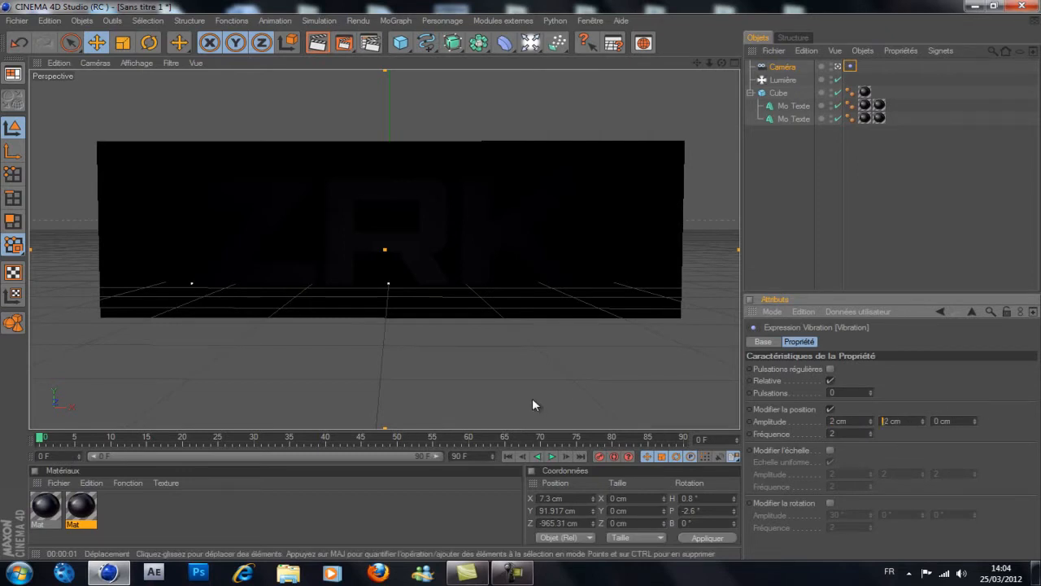
left_click_drag(968, 420, 569, 415)
type("1")
left_click_drag(962, 417, 580, 394)
type("2")
Step: Scrub the first frames to check the camera shake and reopen the Vibration properties
left_click(43, 440)
mouse_move(43, 439)
left_mouse_down()
mouse_move(475, 443)
mouse_move(39, 439)
left_mouse_up()
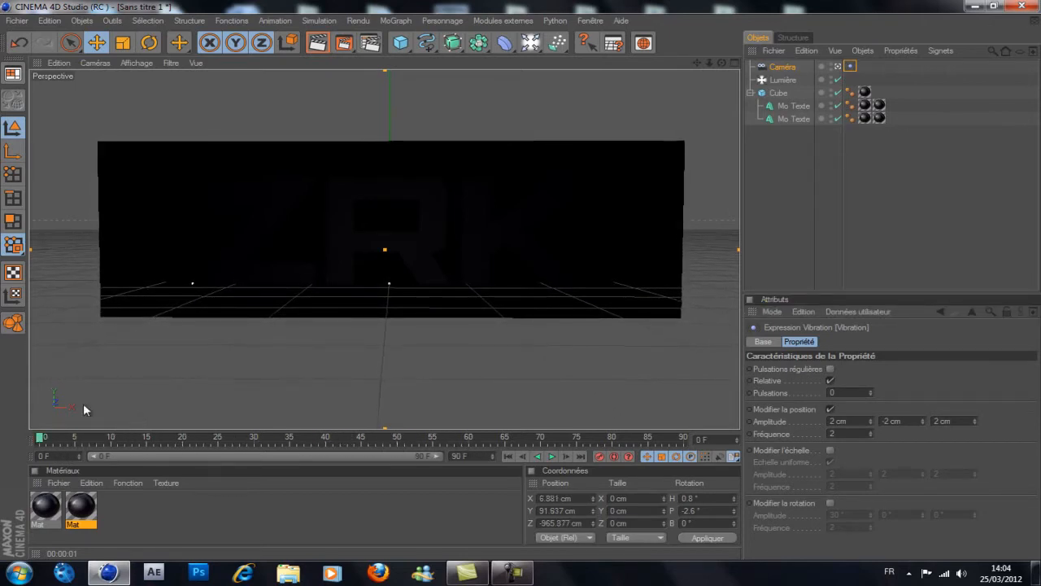
left_click(783, 66)
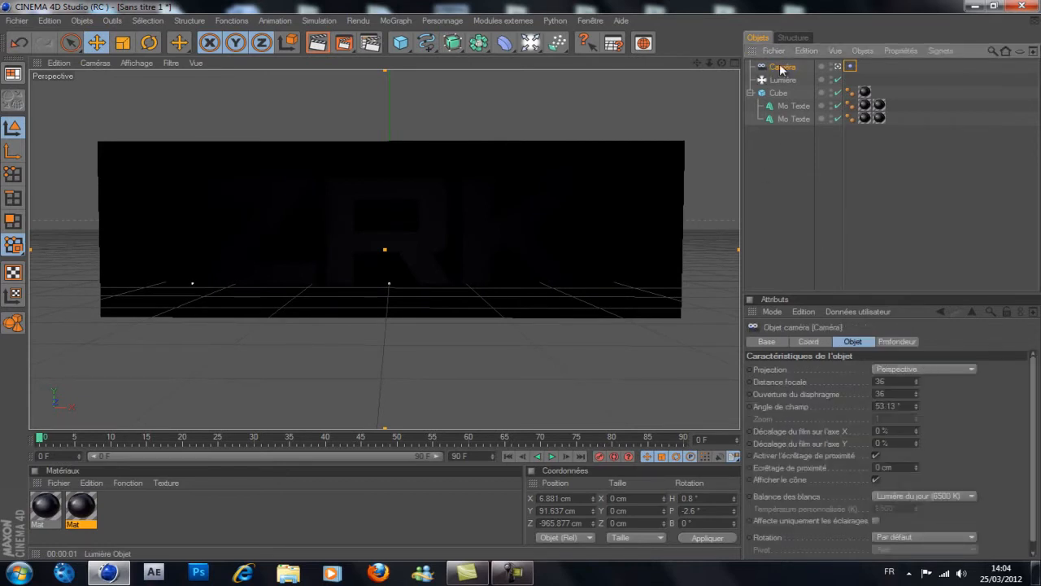
left_click(850, 65)
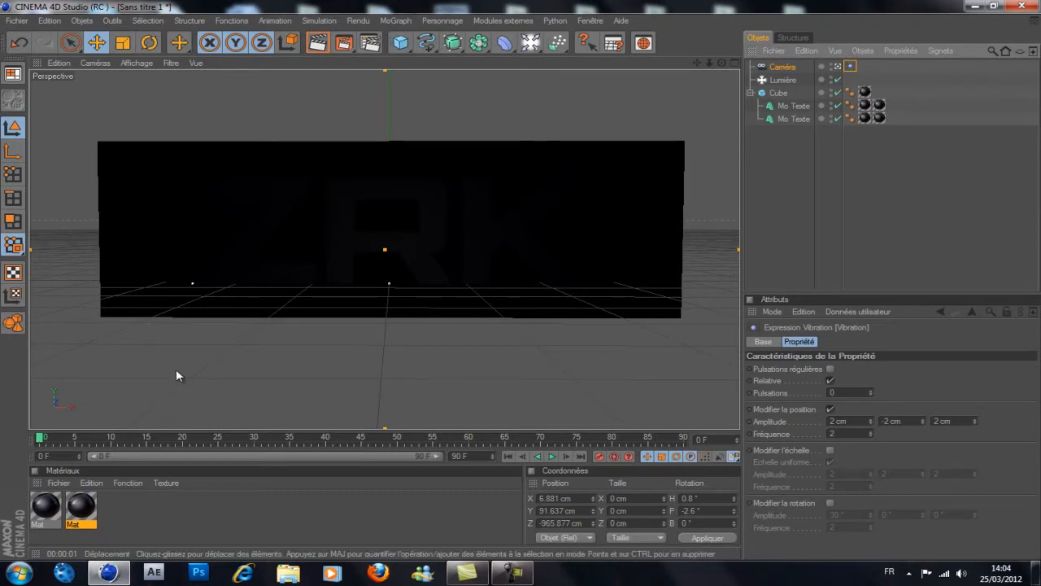
Step: Select the Cube and set the animation's end to frame 180
left_click(778, 94)
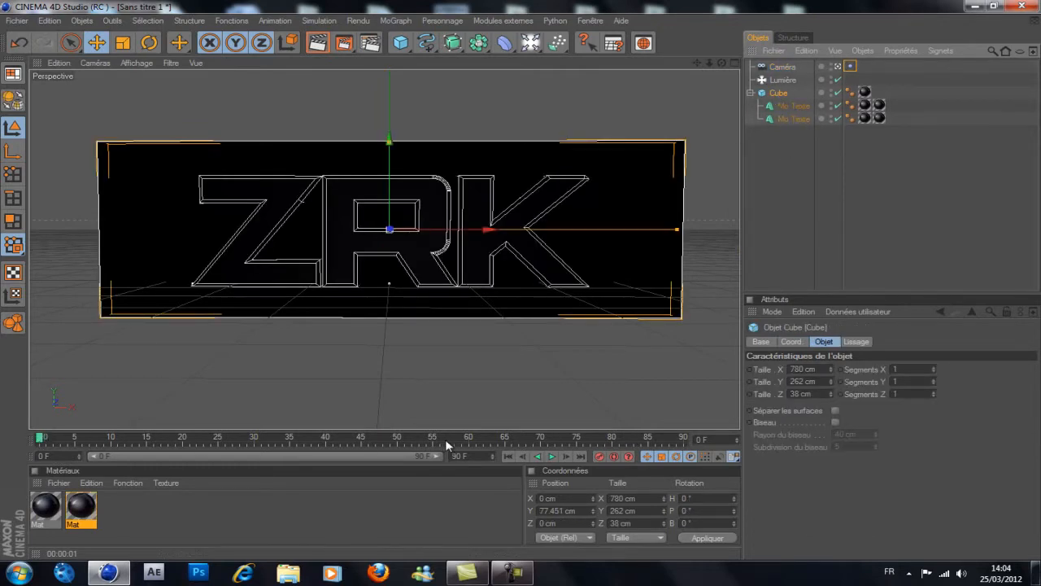
left_click_drag(474, 456, 445, 450)
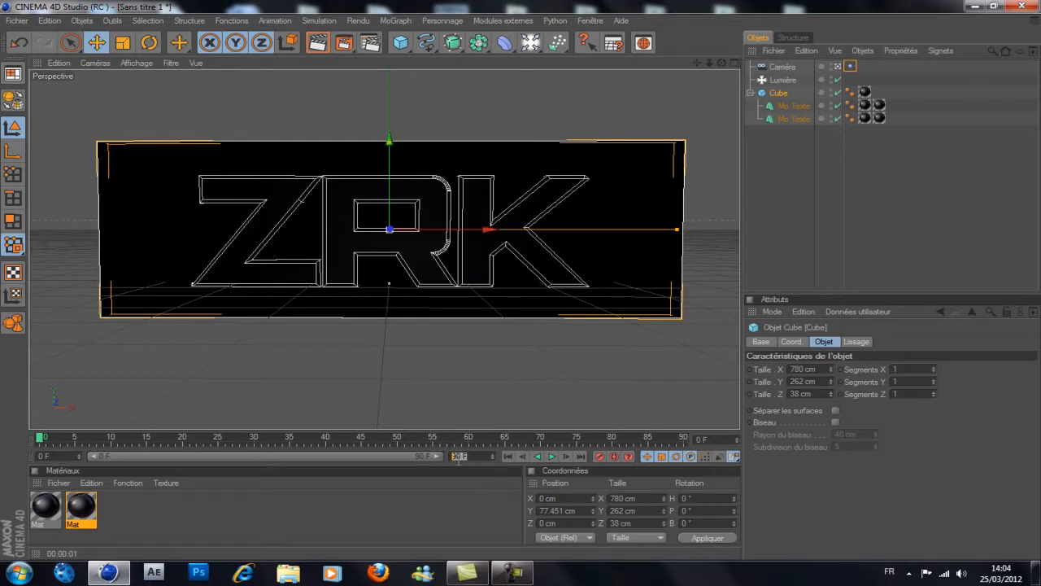
left_click(472, 457)
left_click_drag(477, 455, 307, 455)
type("180")
key("Return")
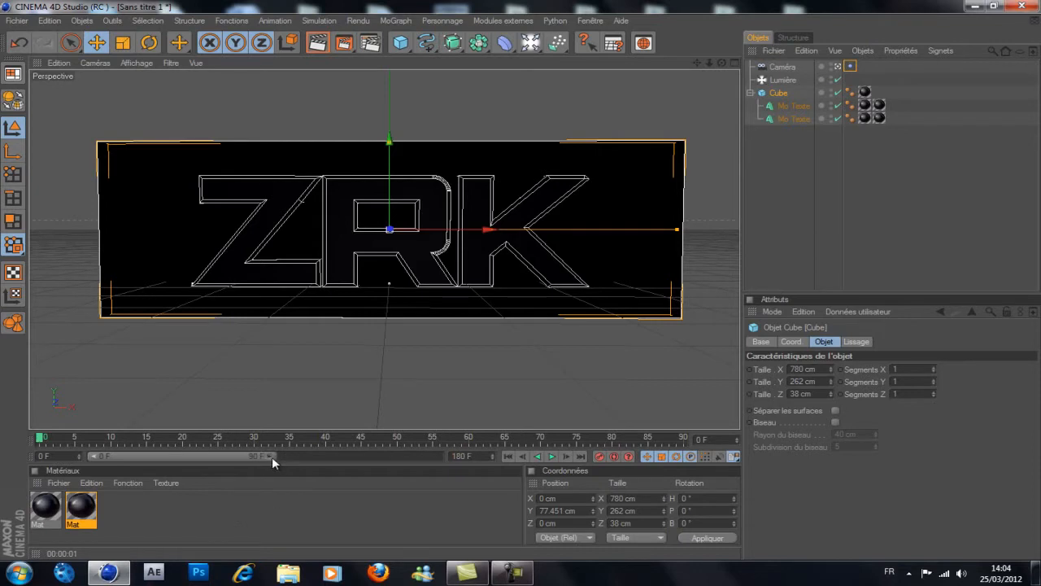
Step: Extend the timeline's preview range to frame 180 and select the Cube at frame 0
left_click_drag(272, 456, 463, 448)
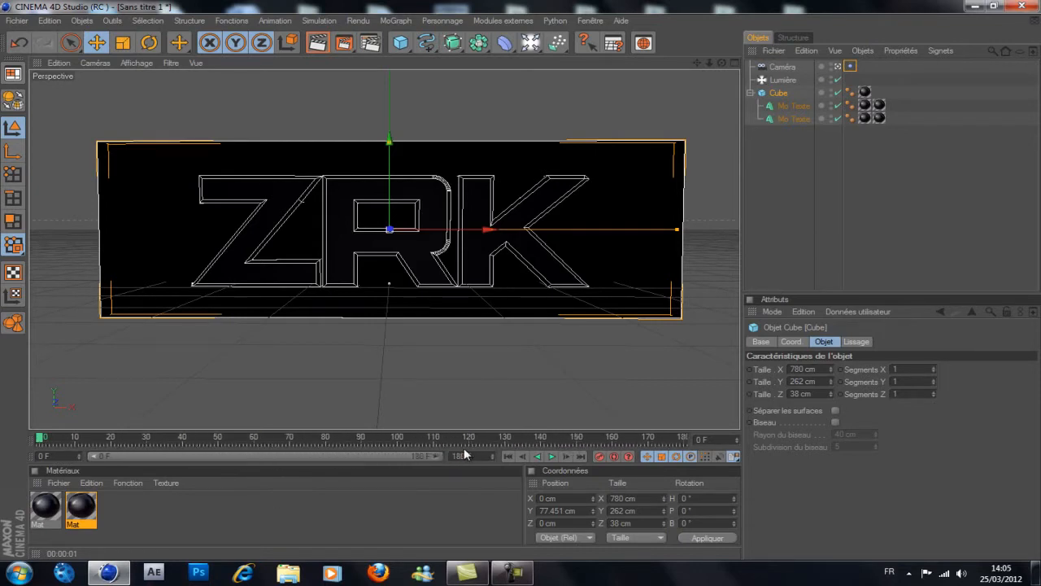
left_click_drag(41, 439, 35, 474)
left_click(803, 174)
left_click(775, 96)
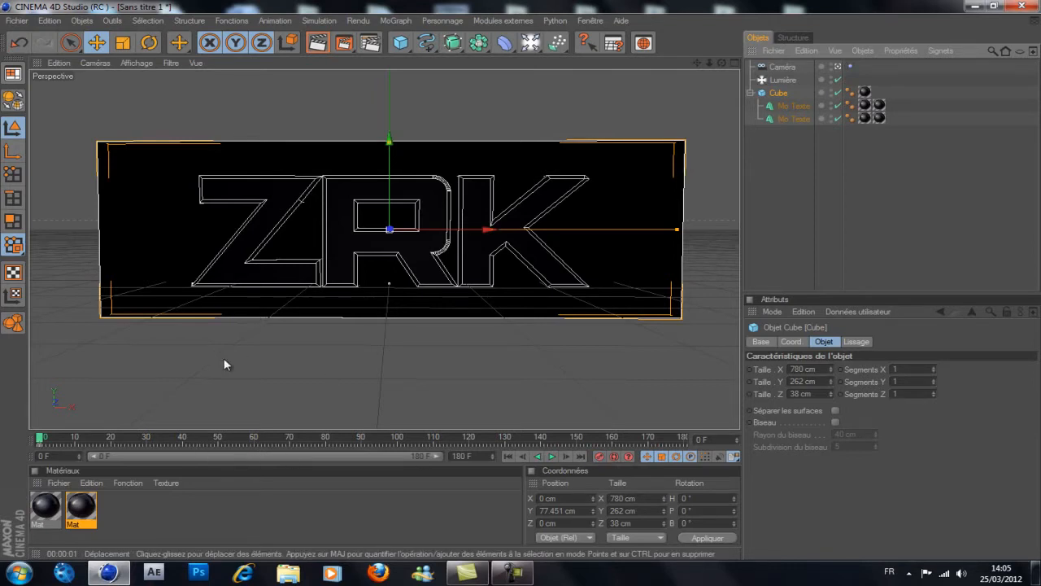
Step: Record keyframes for the Cube at frames 0 and 30
left_click(41, 439)
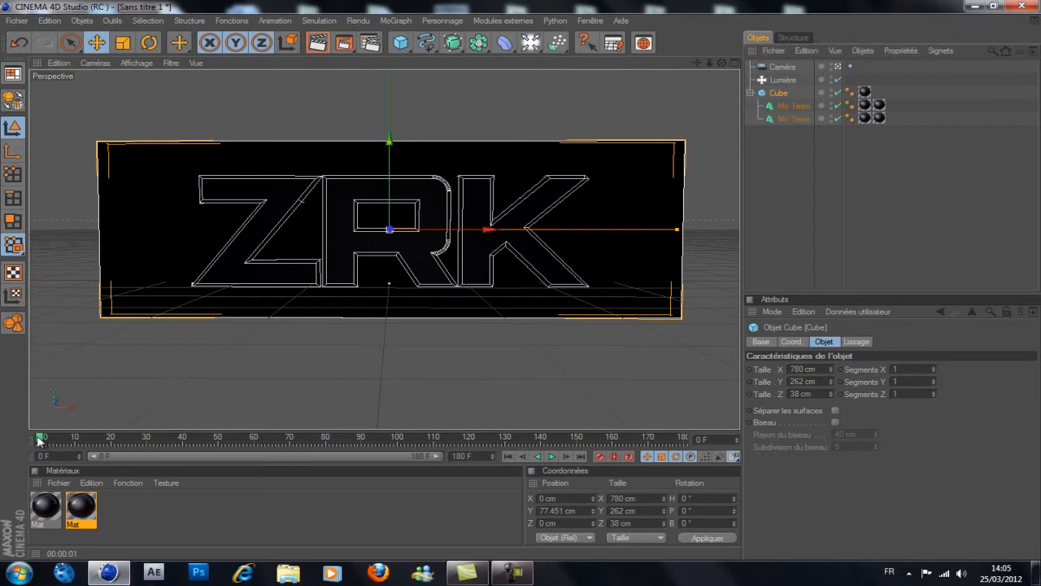
left_click_drag(40, 439, 149, 444)
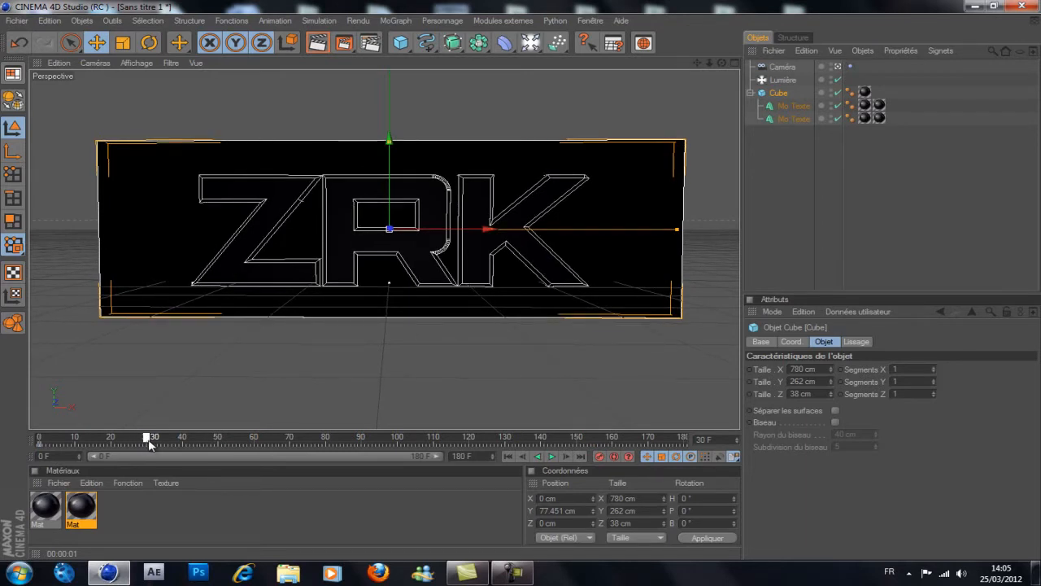
left_click(599, 456)
Step: At frame 65, rotate the Cube about 180° in pitch and record a keyframe
left_click_drag(149, 442, 346, 452)
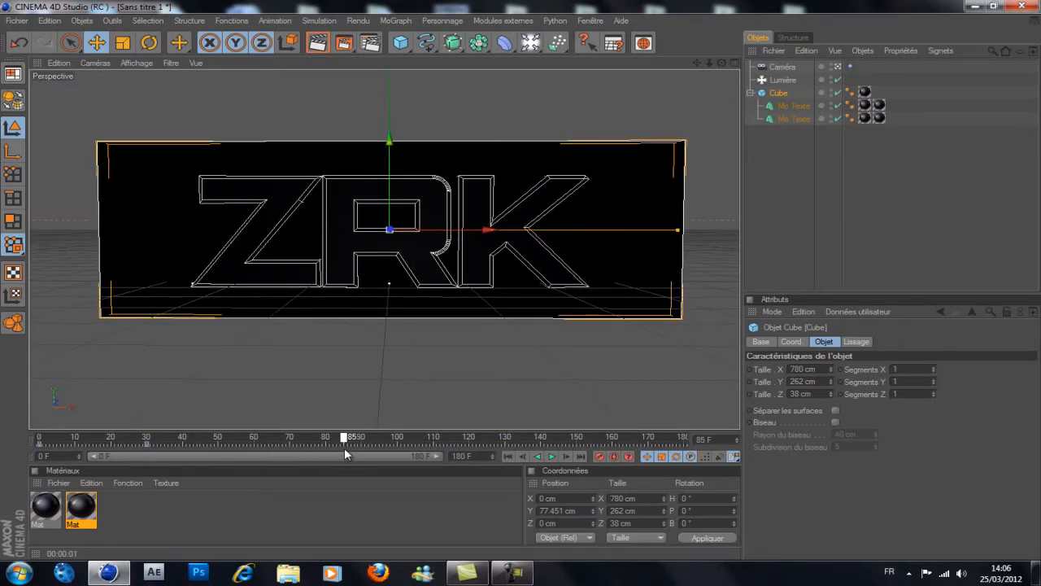
left_click_drag(345, 449, 272, 438)
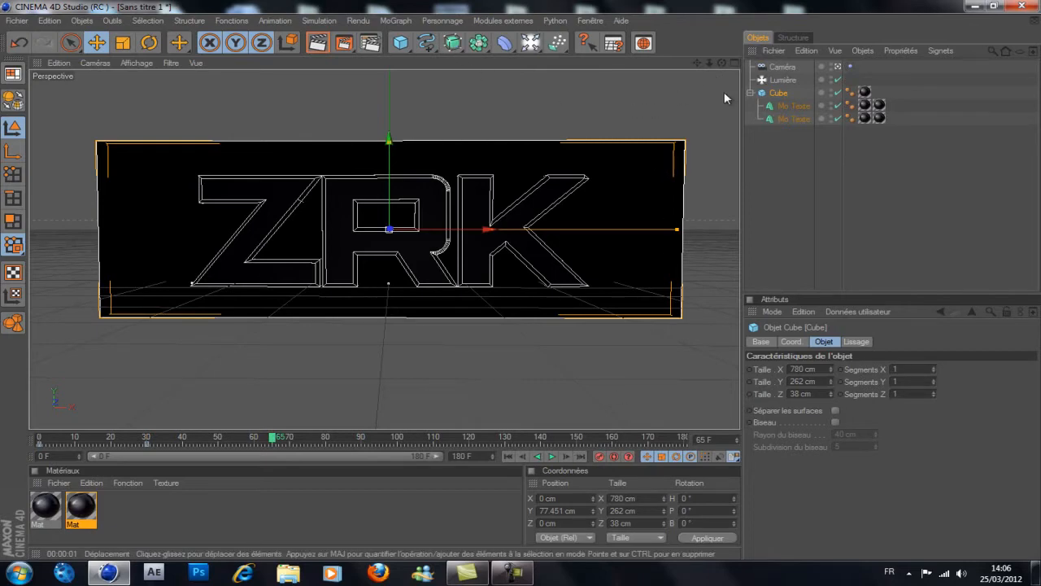
left_click_drag(724, 61, 520, 279)
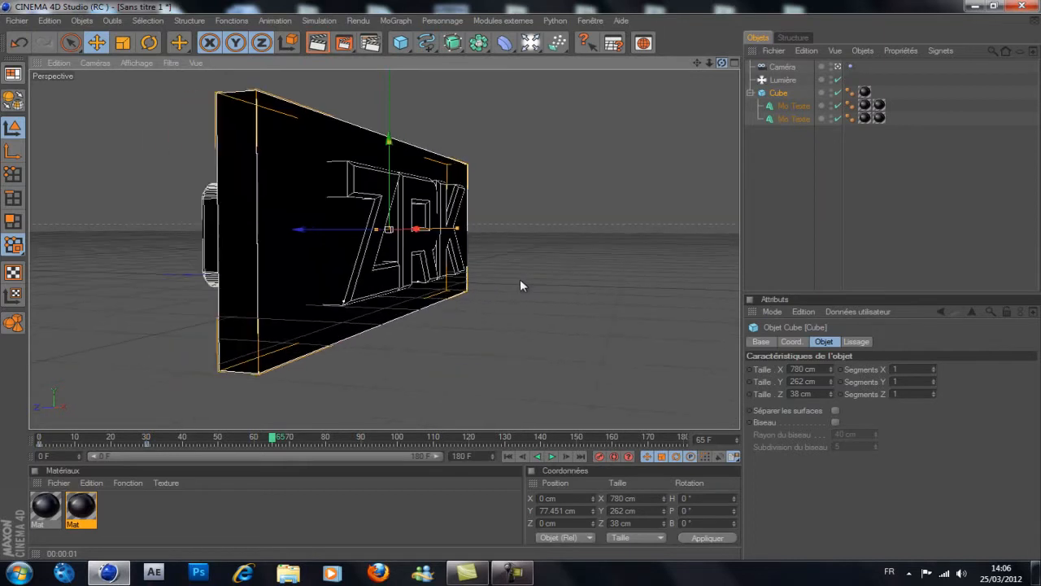
left_click(149, 44)
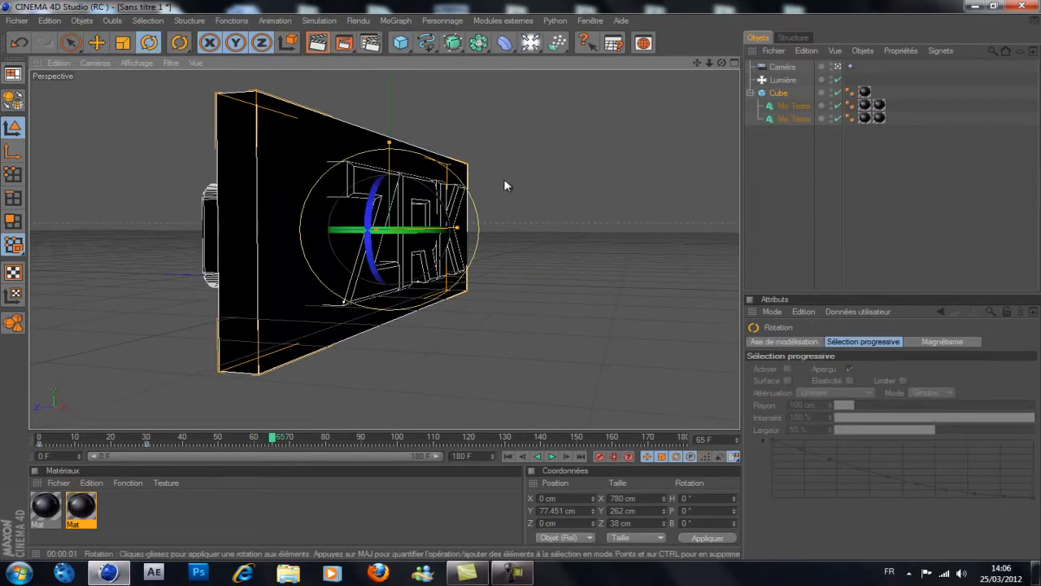
left_click_drag(723, 62, 521, 279)
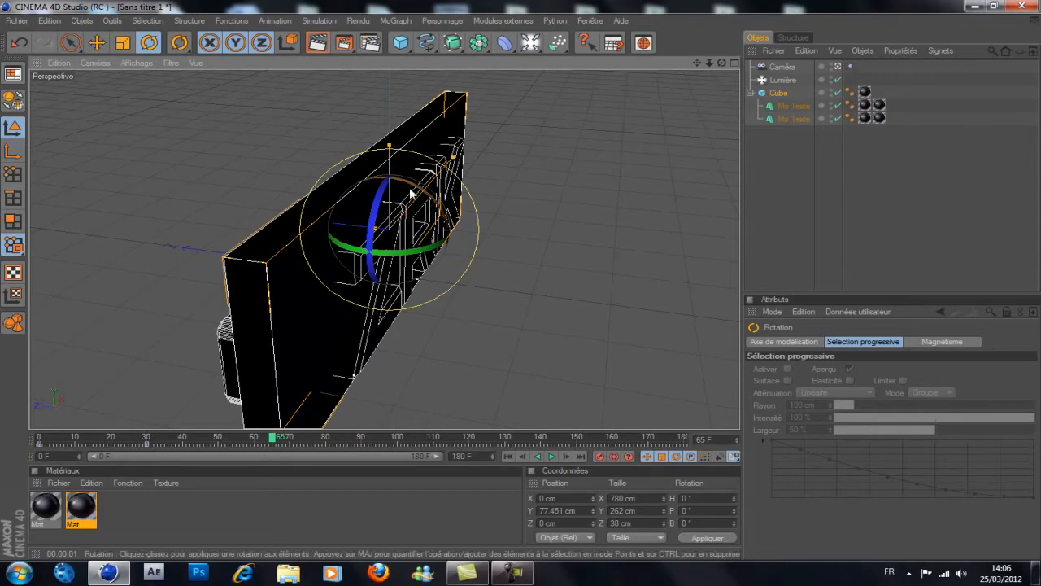
left_click_drag(411, 188, 355, 328)
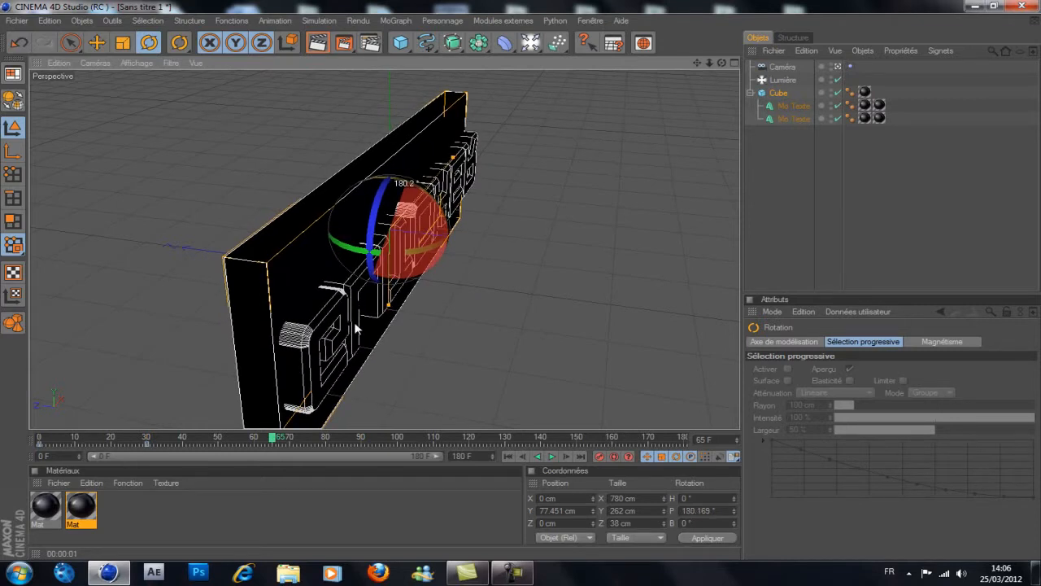
left_click_drag(355, 328, 356, 327)
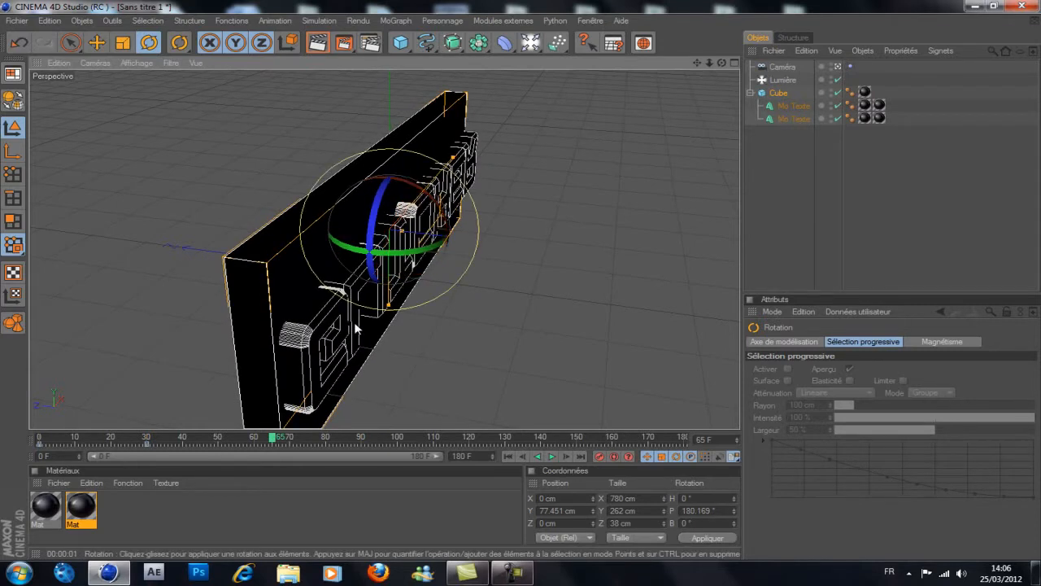
left_click(598, 457)
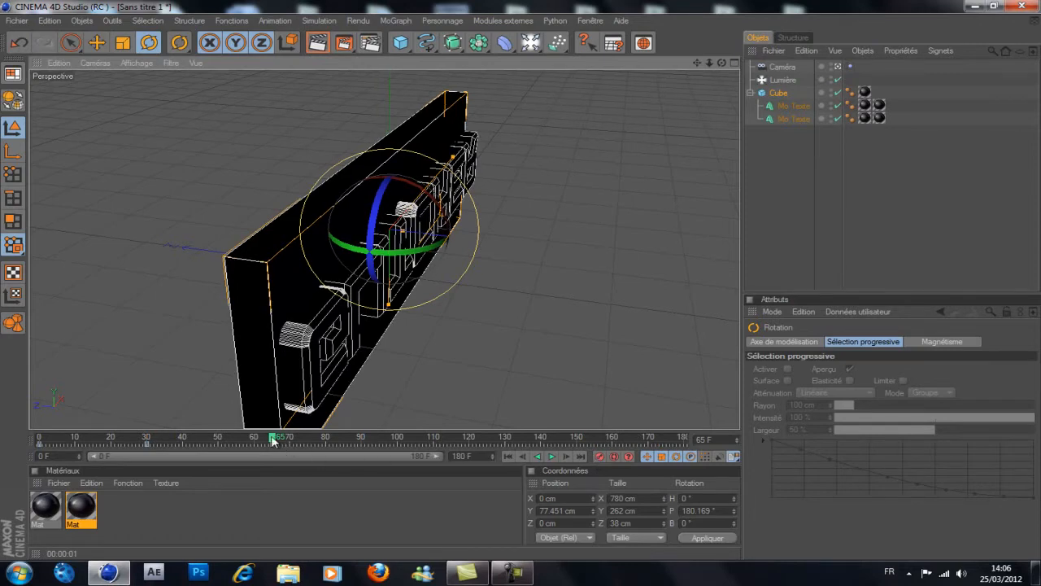
Step: Go to frame 78, face the panel frontally and render the view to check the Glitcher text's orientation
left_click_drag(273, 440, 317, 440)
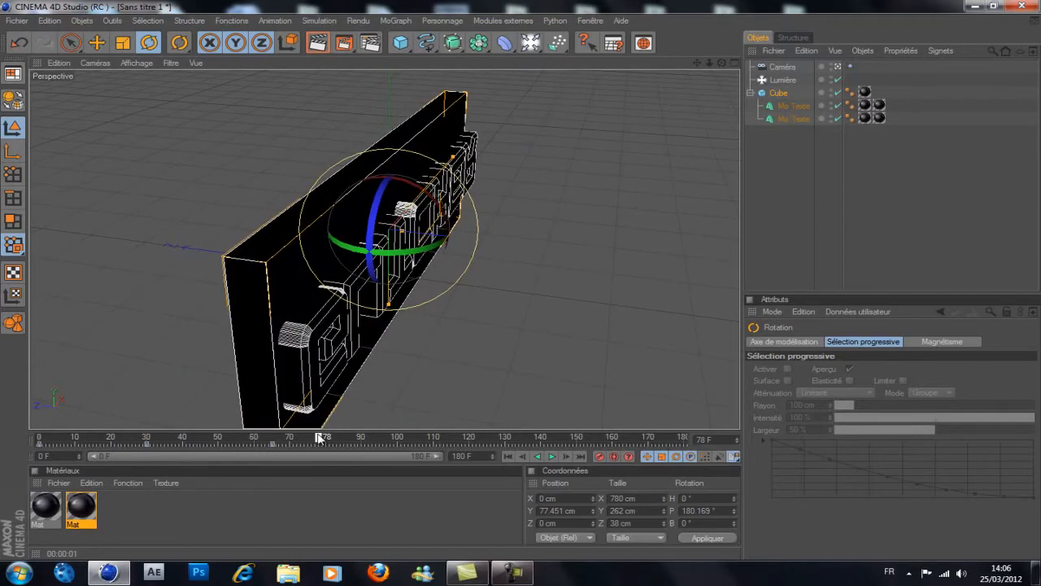
double_click(786, 67)
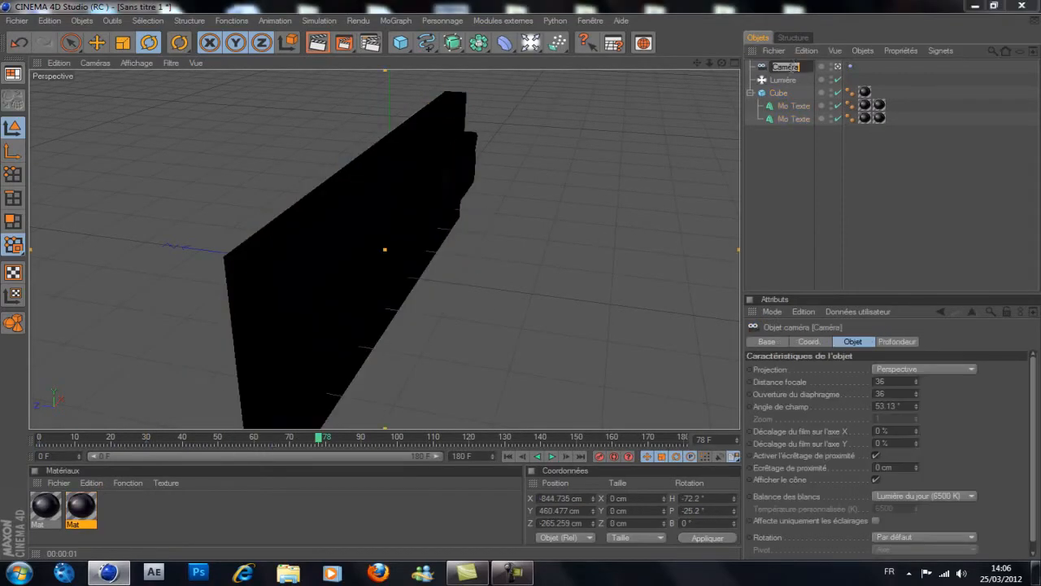
key("Return")
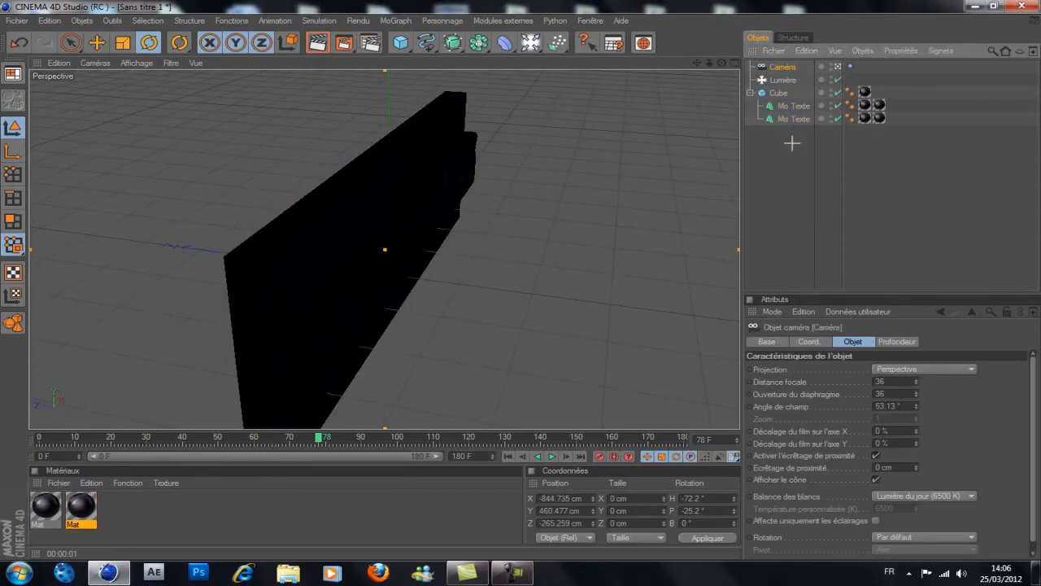
left_click(792, 144)
left_click_drag(721, 63, 521, 284)
left_click(319, 43)
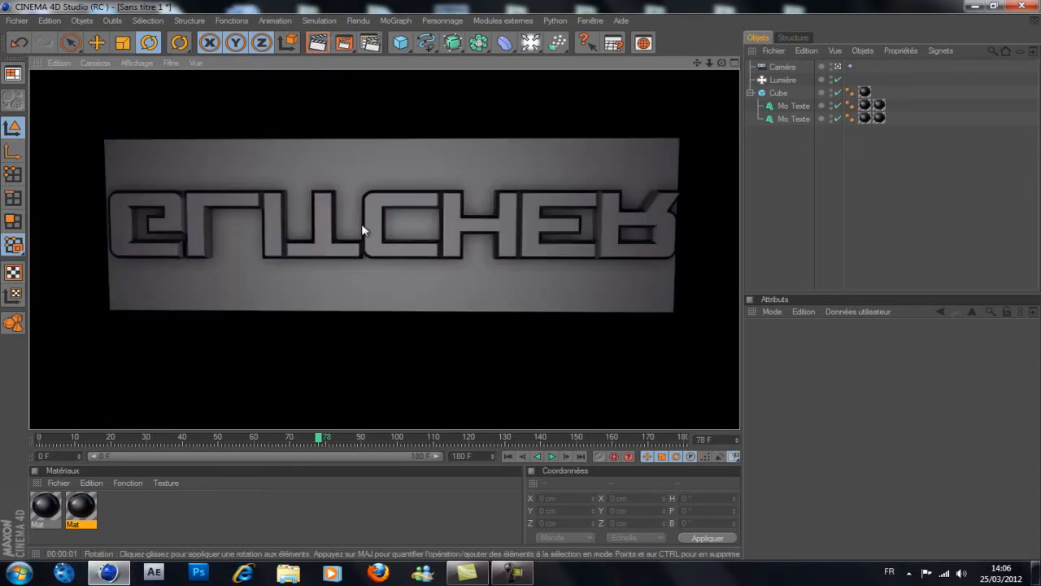
Step: Rotate the Glitcher text about 180° in pitch
left_click(787, 106)
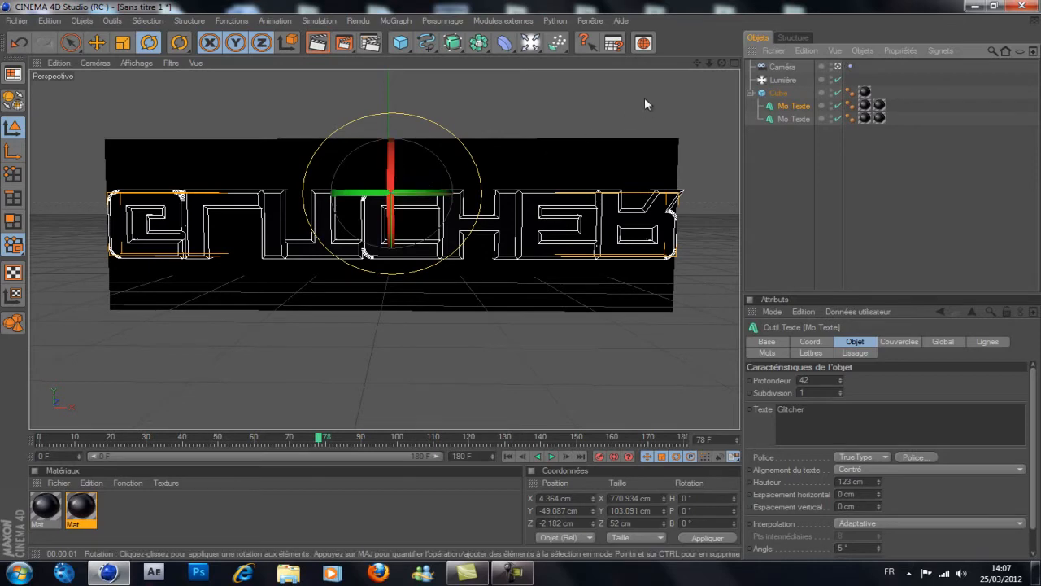
left_click_drag(720, 63, 523, 269)
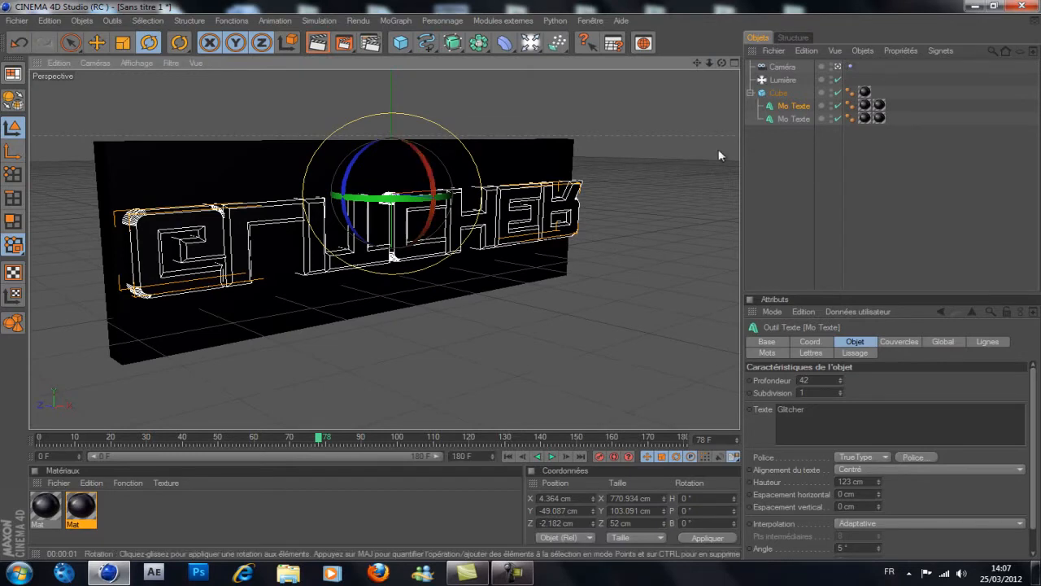
left_click_drag(721, 63, 520, 278)
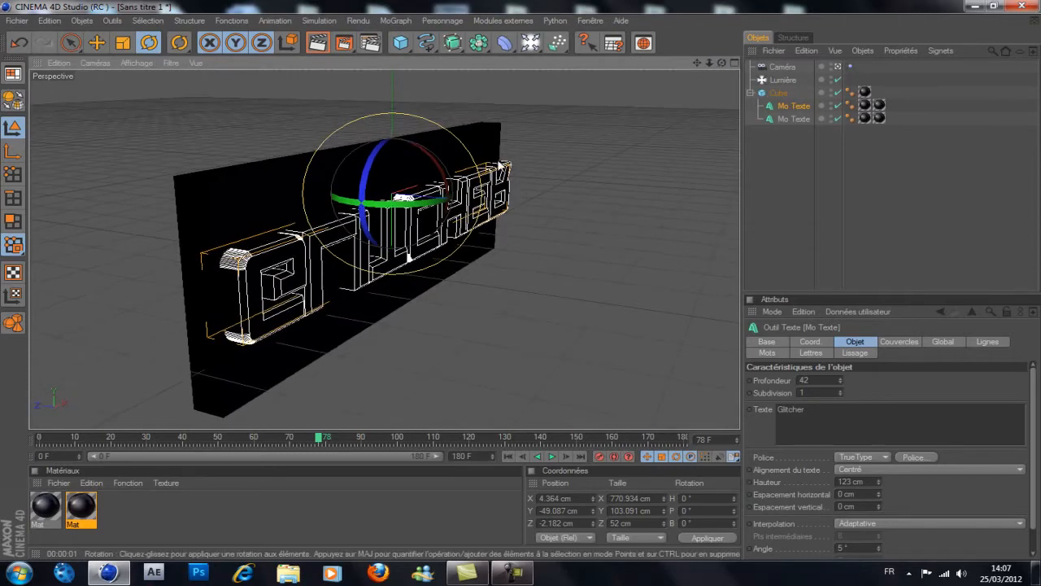
left_click_drag(422, 152, 376, 220)
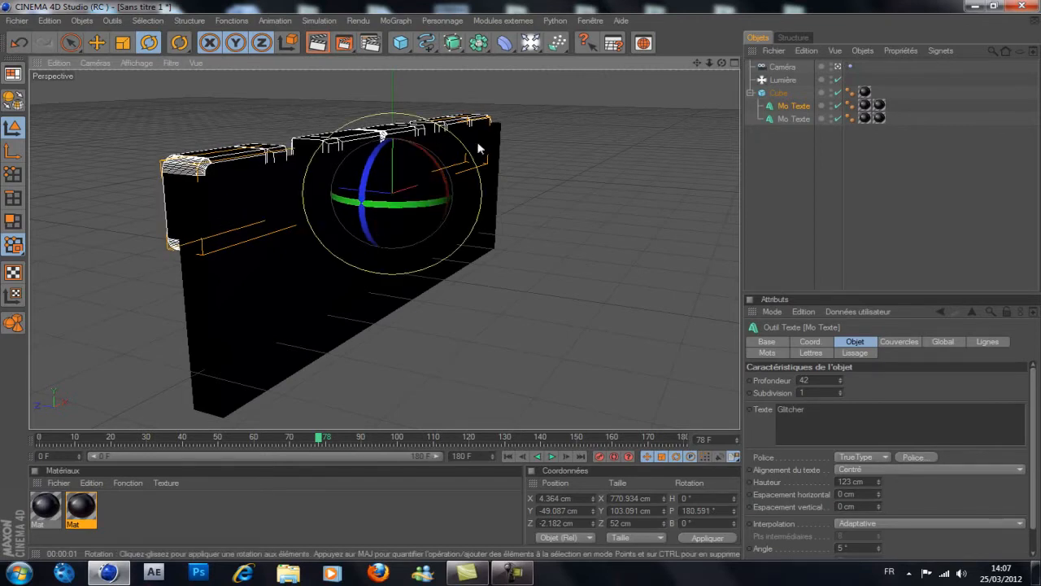
Step: Move the Glitcher text onto the panel's outer face, to about 43 cm in Y and 42.8 cm in Z
left_click(97, 45)
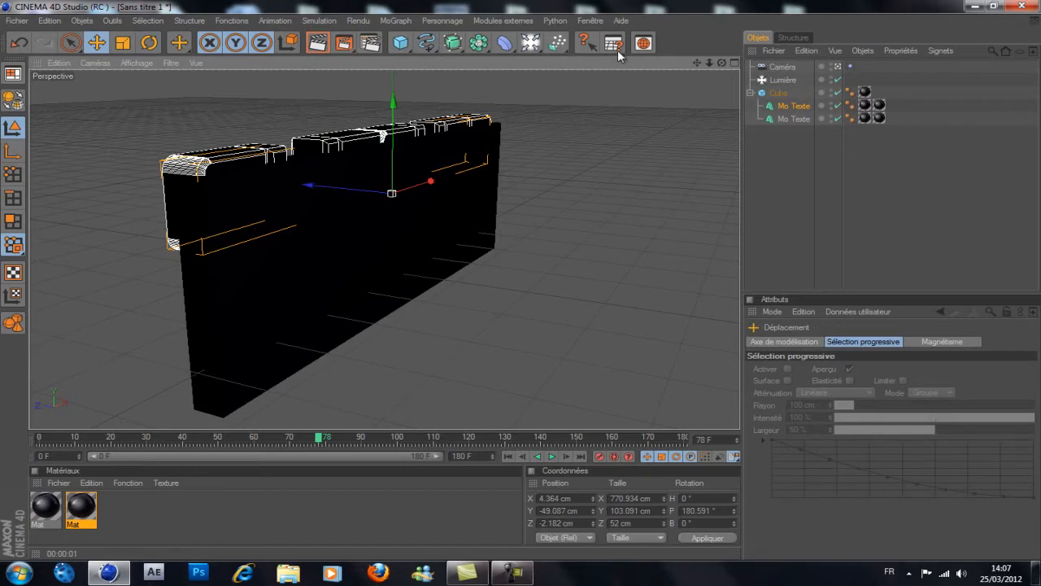
left_click(733, 64)
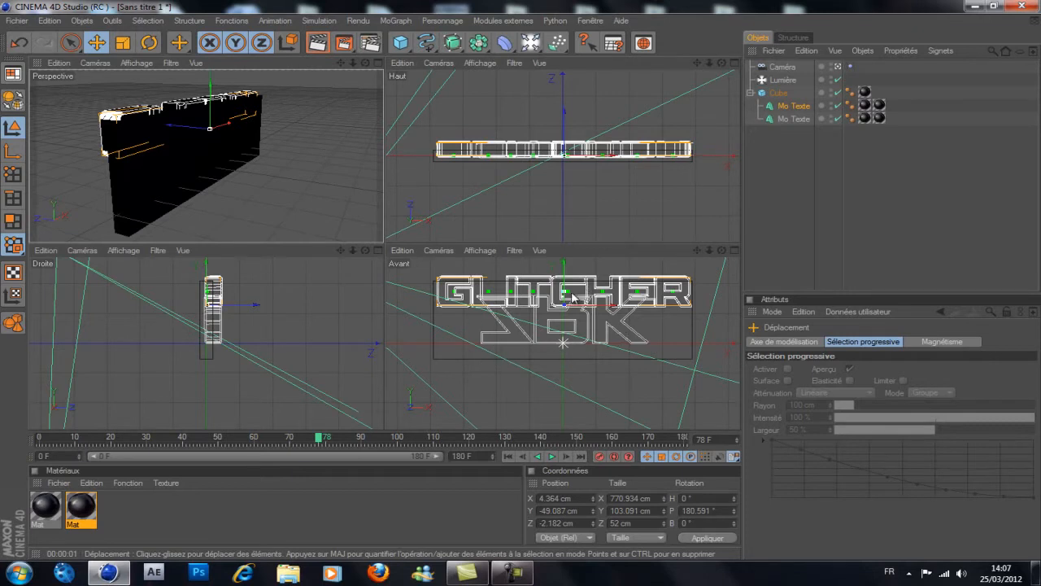
left_click_drag(563, 281, 521, 279)
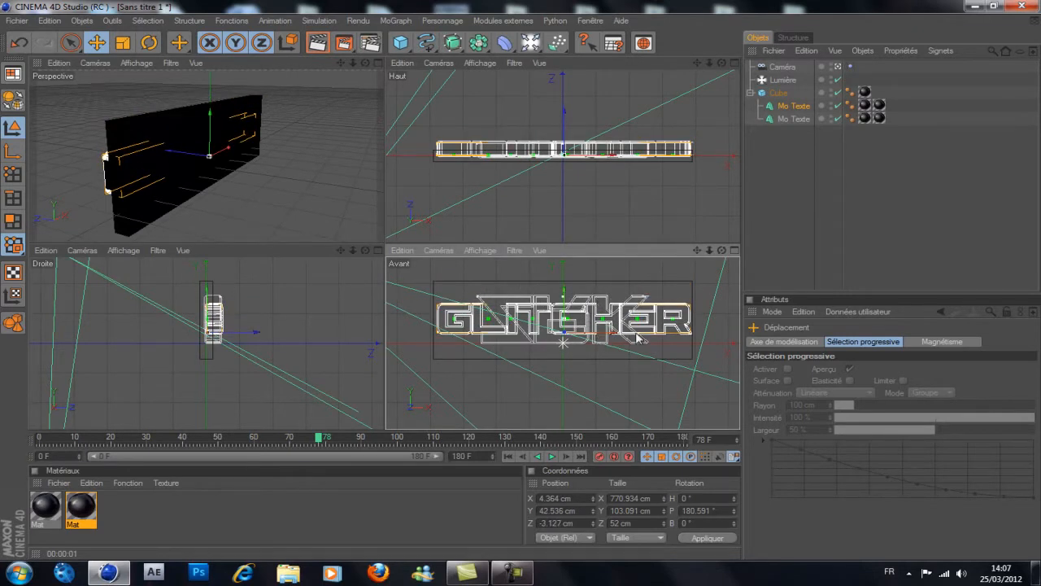
left_click_drag(256, 337, 383, 284)
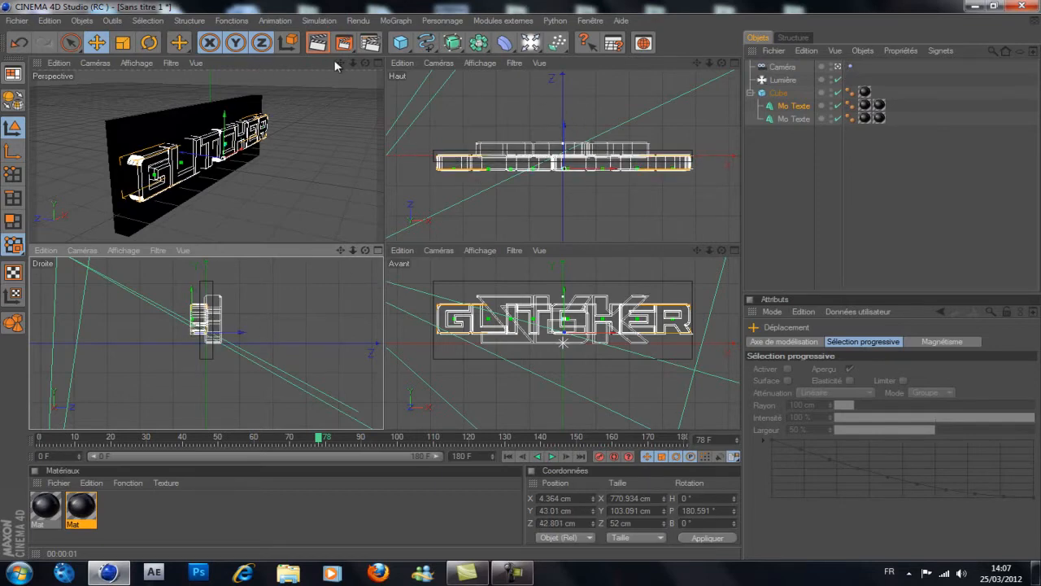
Step: Reframe the camera view frontally on the Glitcher side of the panel and return to frame 0
left_click(376, 64)
left_click_drag(721, 62, 521, 284)
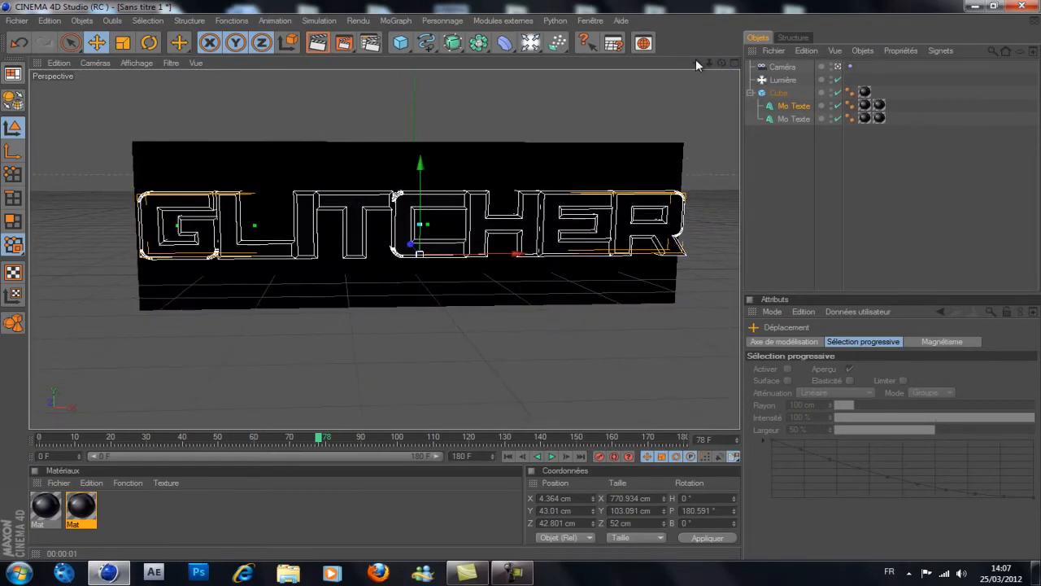
left_click_drag(697, 62, 521, 265)
left_click_drag(728, 61, 522, 285)
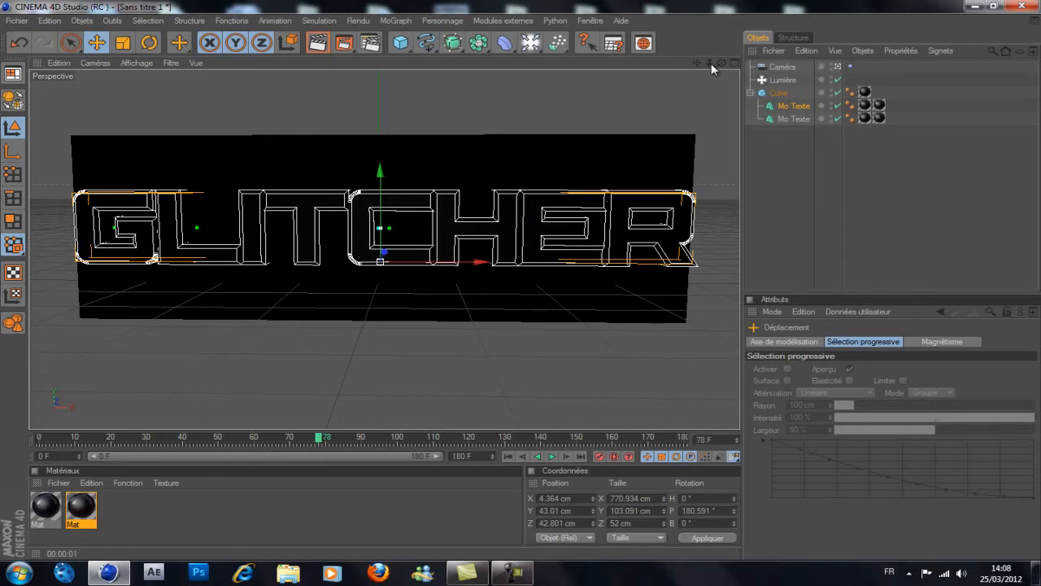
left_click_drag(701, 61, 521, 279)
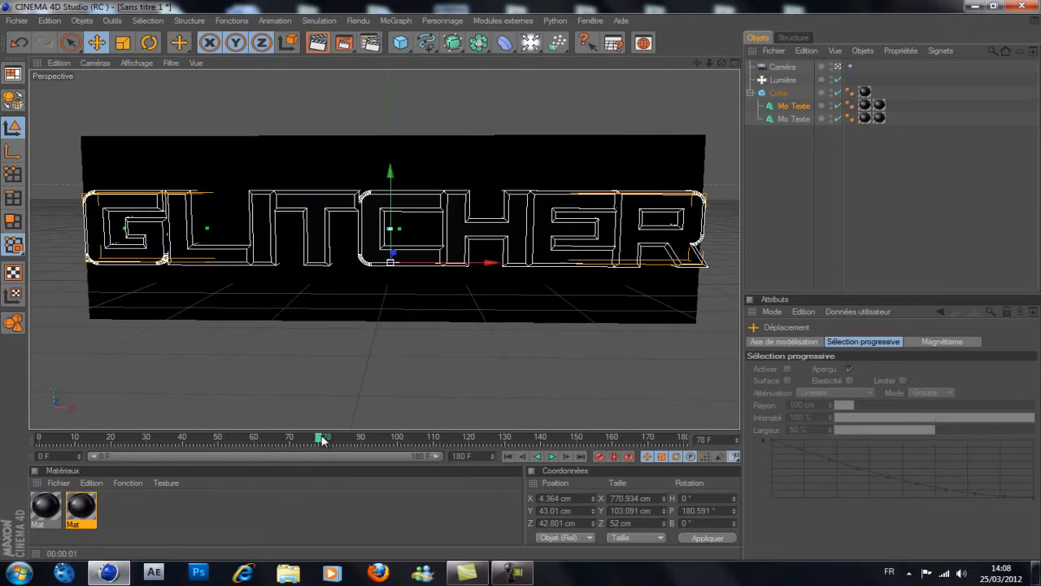
left_click_drag(322, 440, 39, 439)
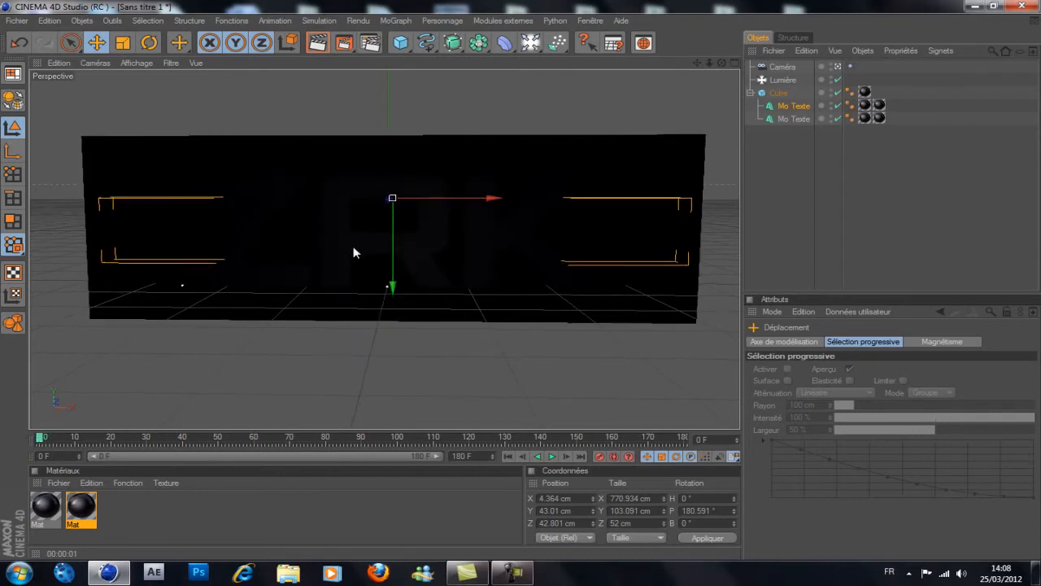
Step: Move the ZRK text to -48 cm in Z and render the view at frame 0
left_click(799, 124)
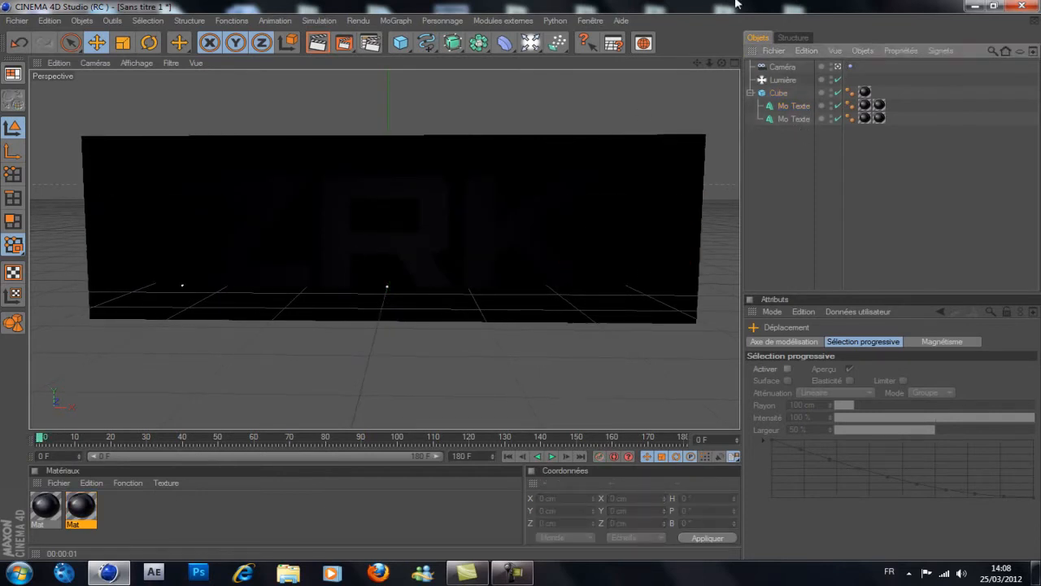
left_click(734, 63)
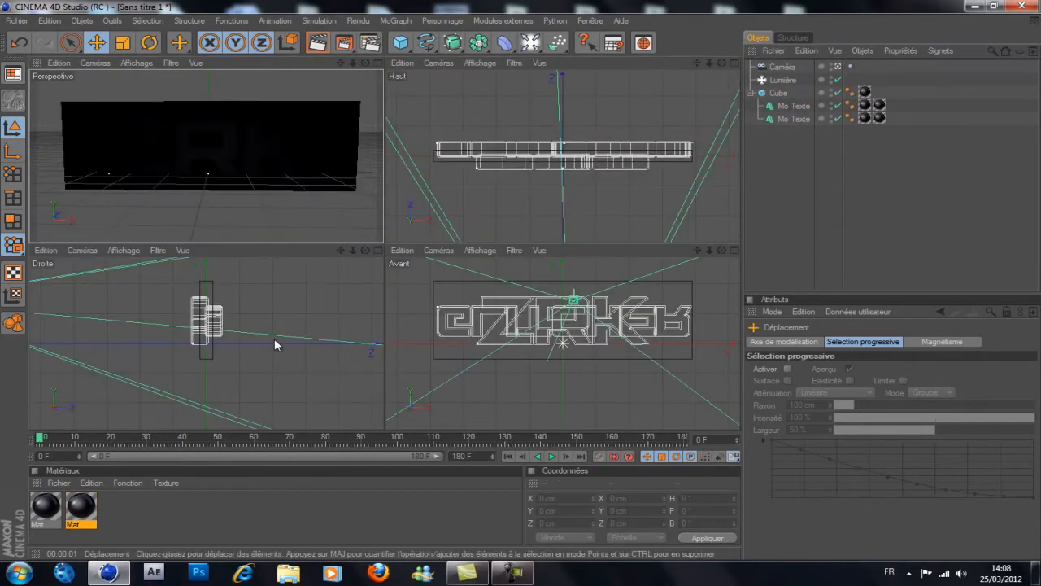
left_click(800, 119)
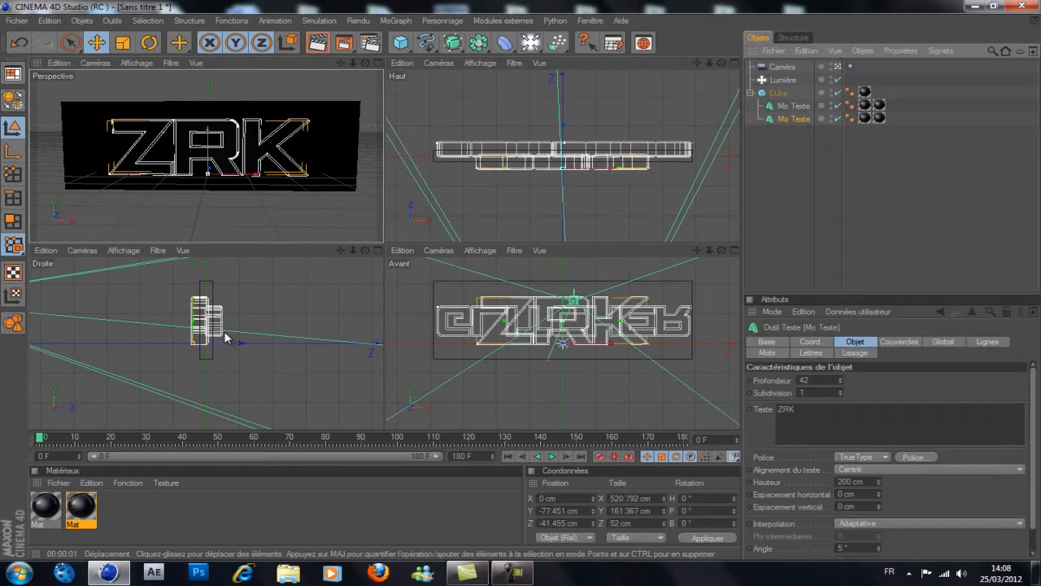
left_click(226, 347)
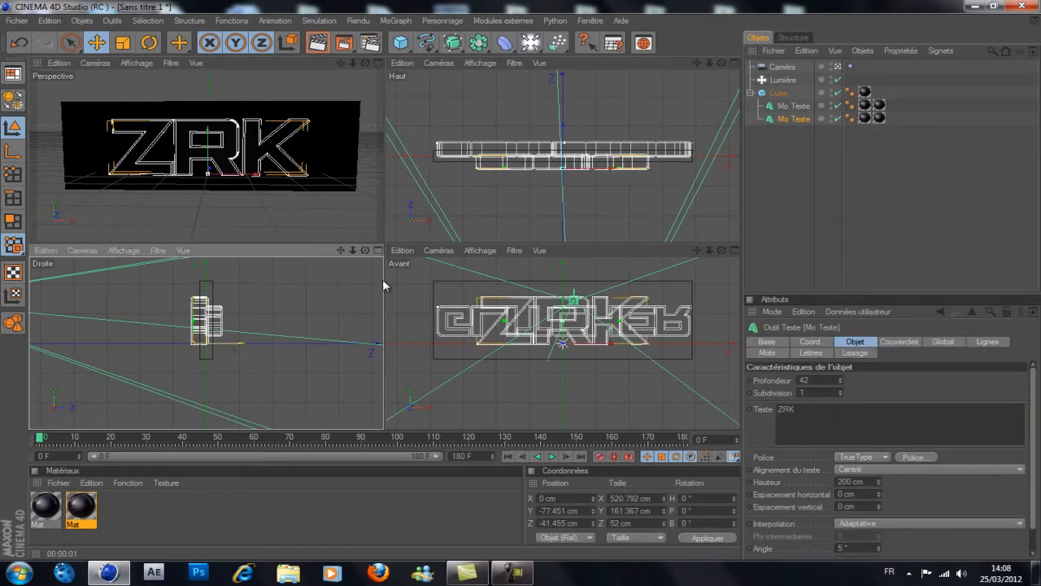
left_click_drag(228, 344, 227, 344)
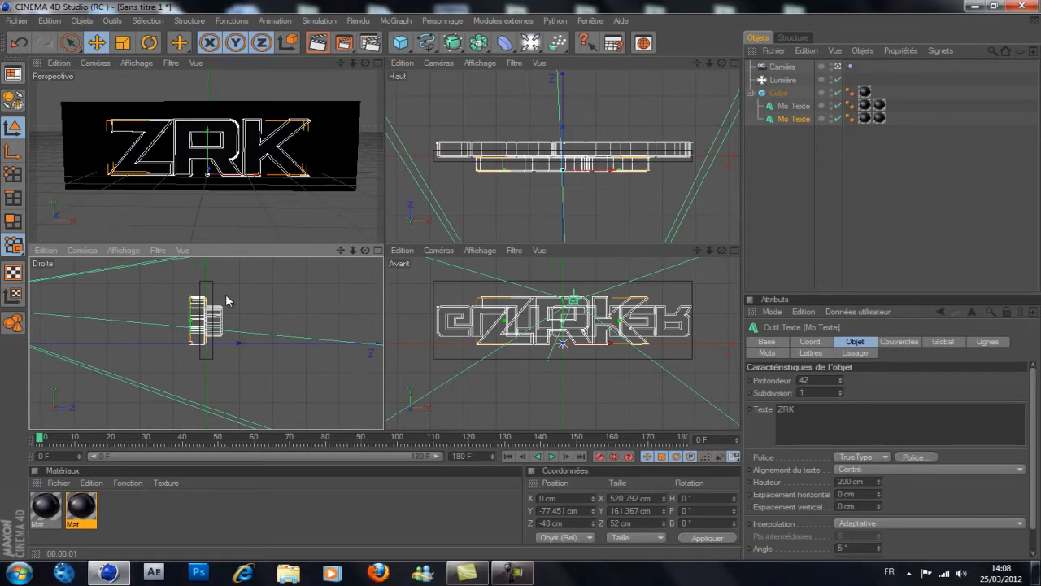
left_click(377, 62)
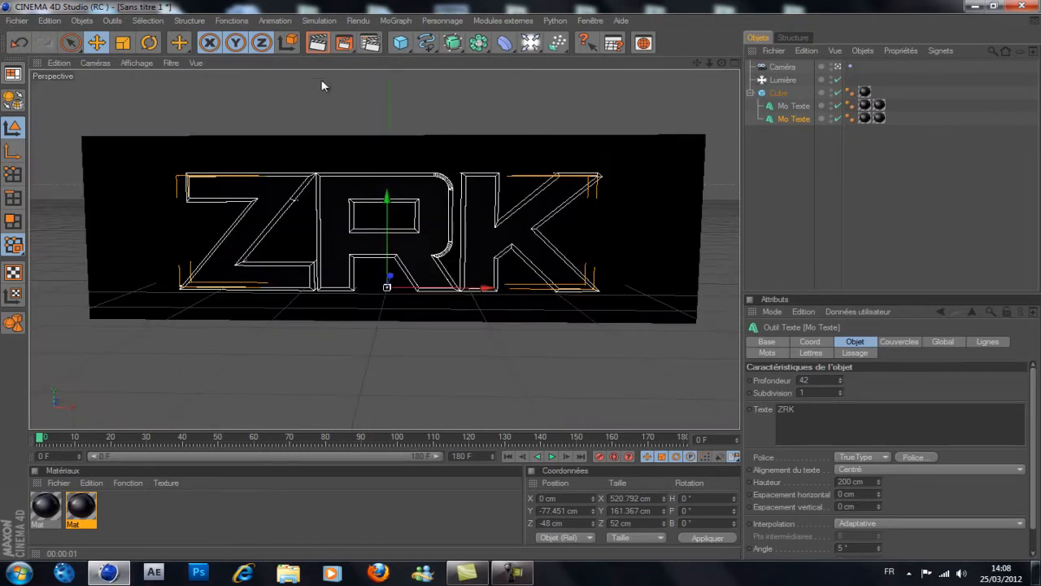
left_click(322, 43)
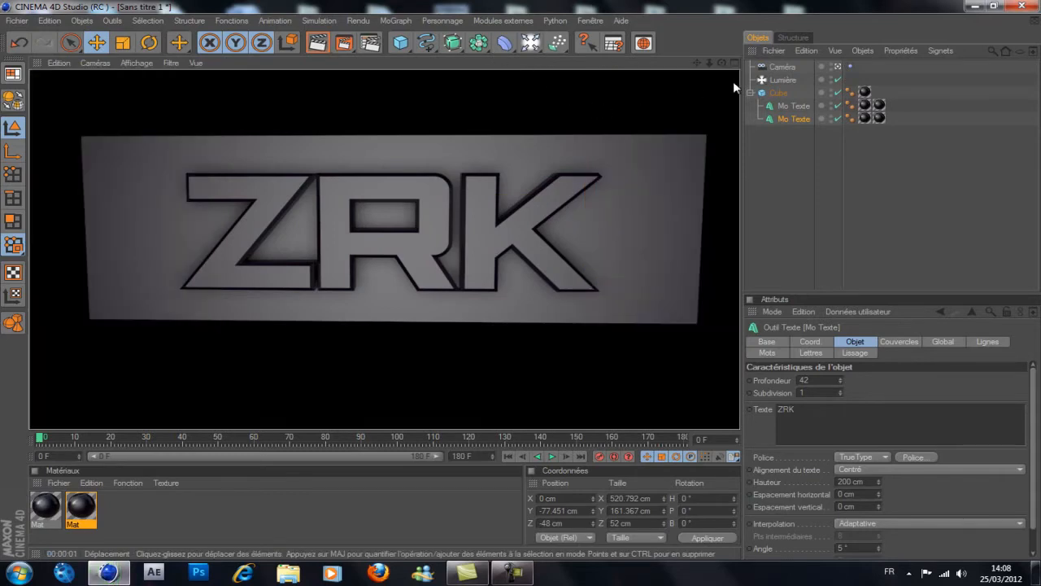
Step: Render the view at frame 96 to check the Glitcher side, and return to frame 0
left_click_drag(42, 439, 383, 443)
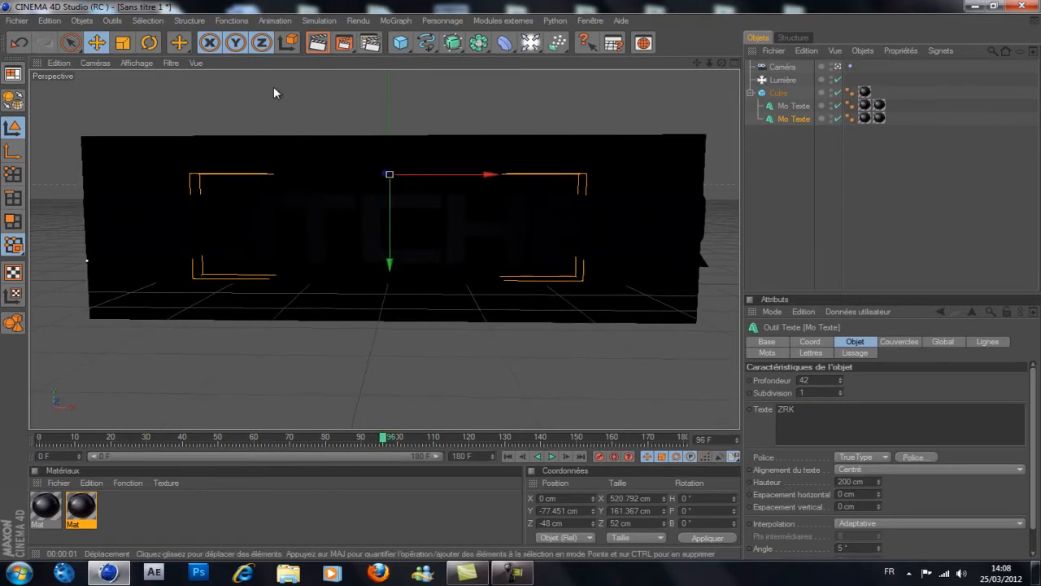
left_click(317, 42)
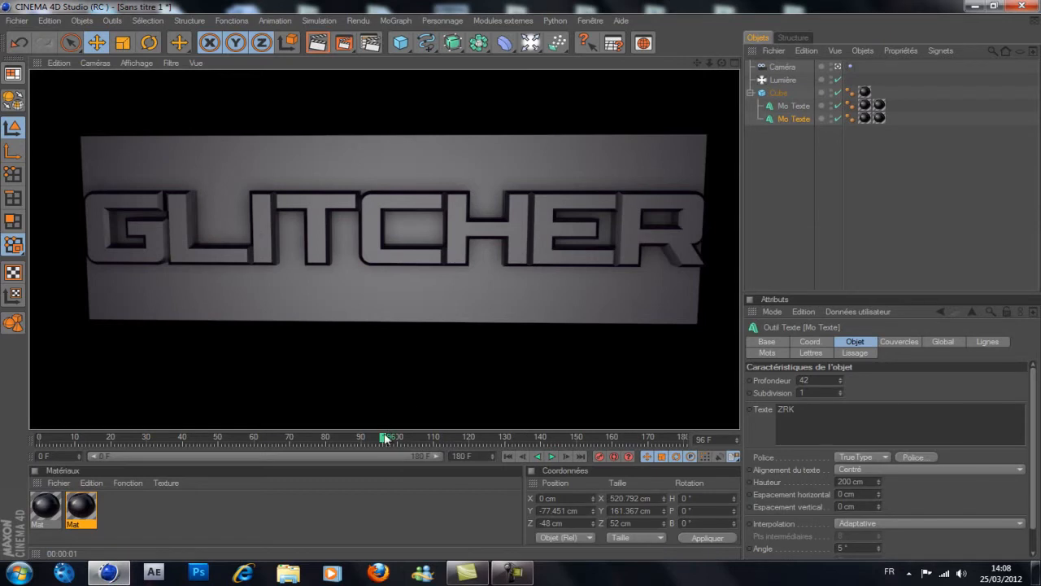
left_click_drag(383, 440, 38, 444)
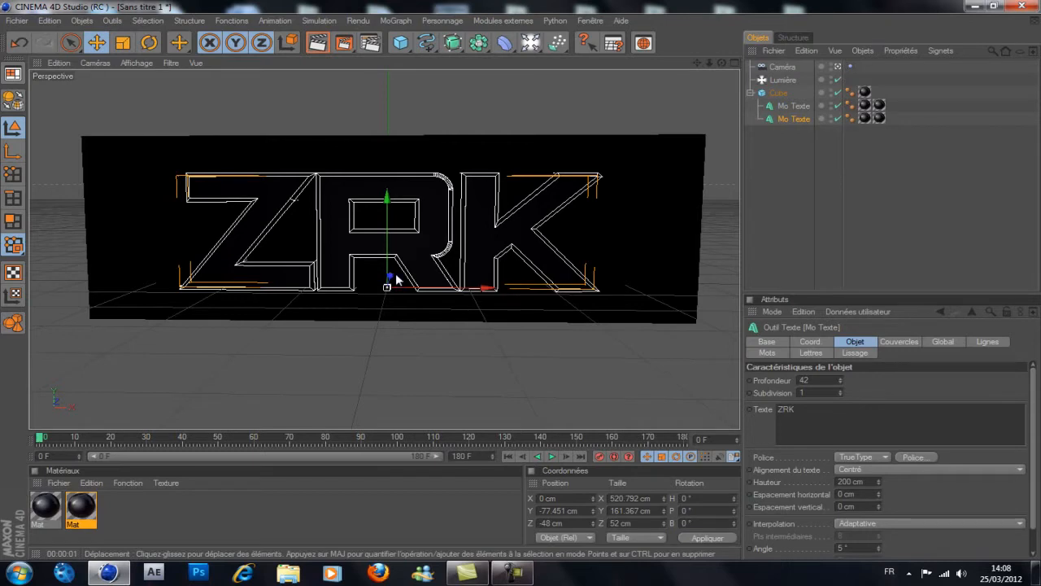
Step: Nudge the ZRK text on the panel to about 8.9 cm in X, -78.7 cm in Y and -47.1 cm in Z
left_click_drag(520, 284, 521, 279)
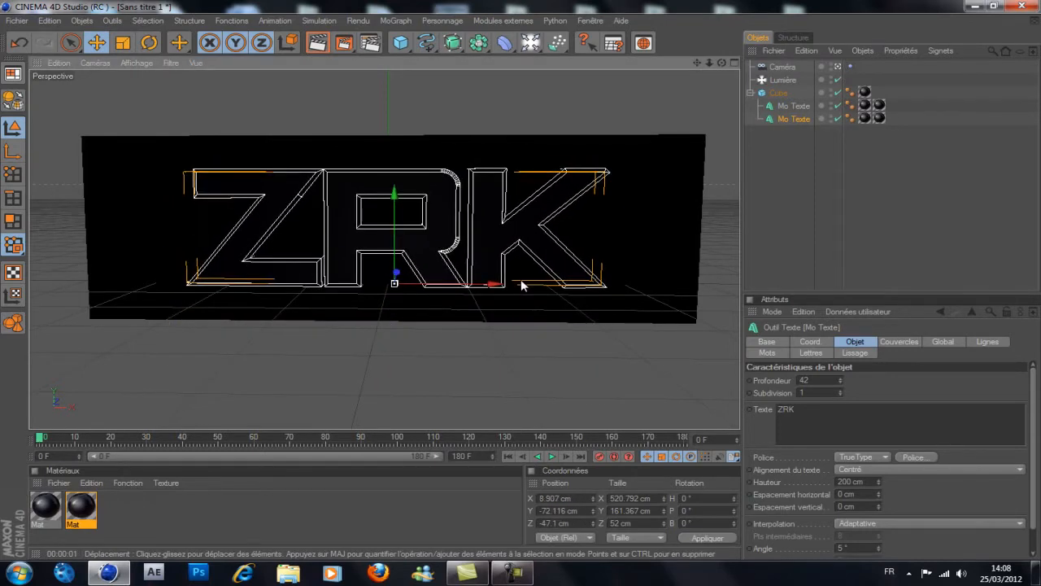
left_click(735, 62)
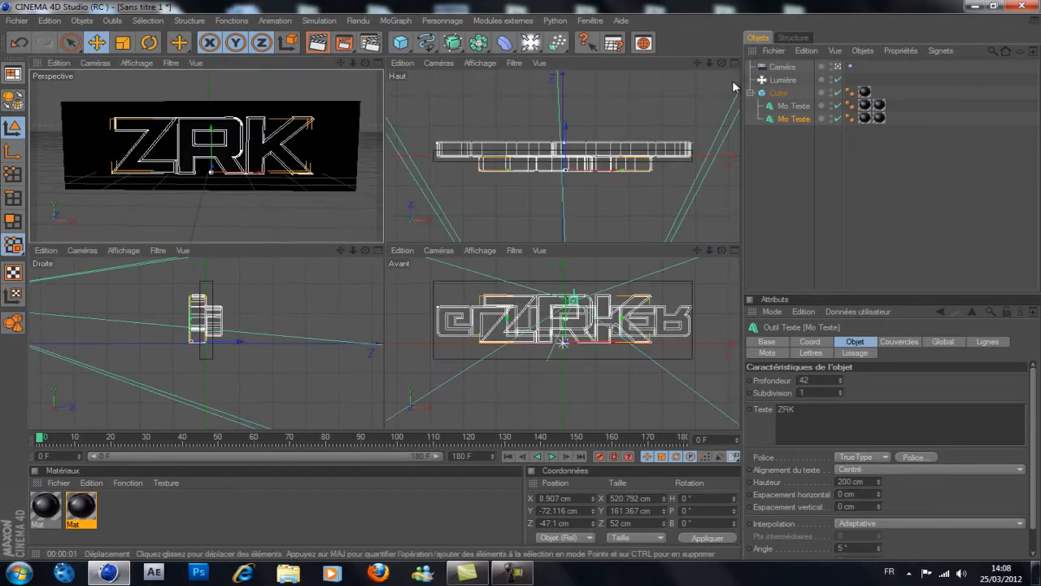
left_click_drag(568, 317, 567, 319)
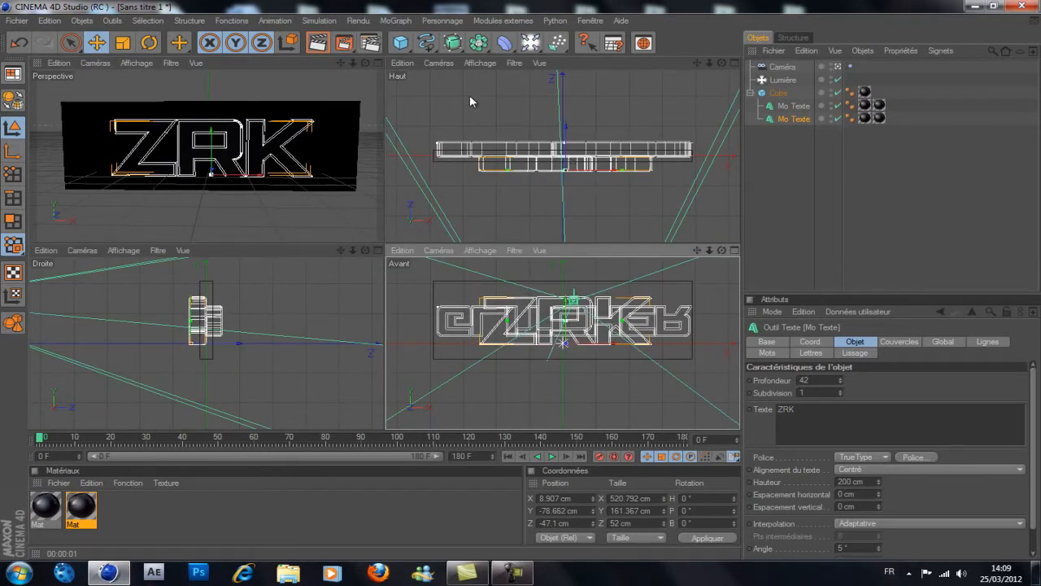
left_click(376, 63)
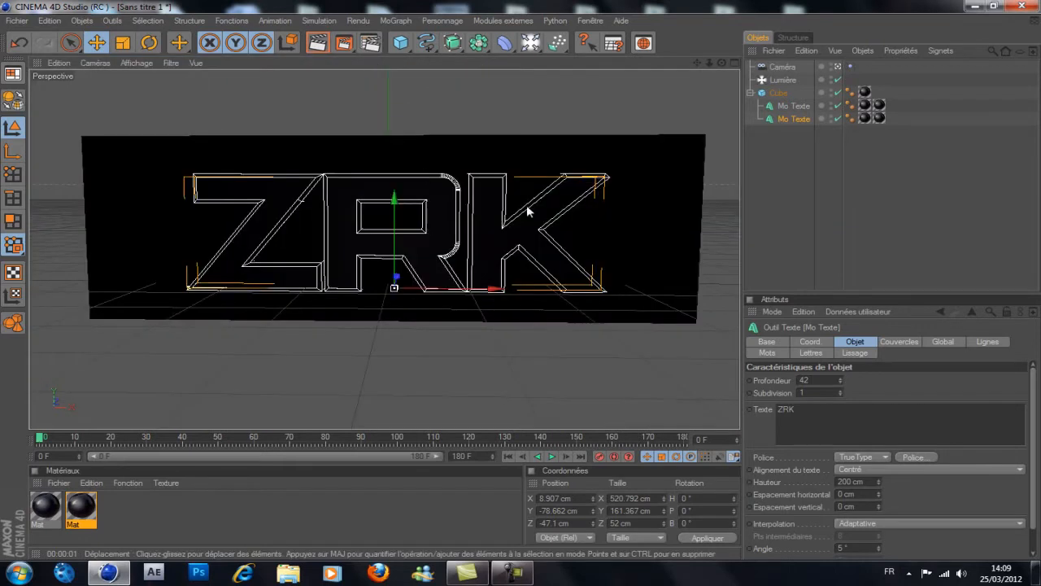
left_click(594, 523)
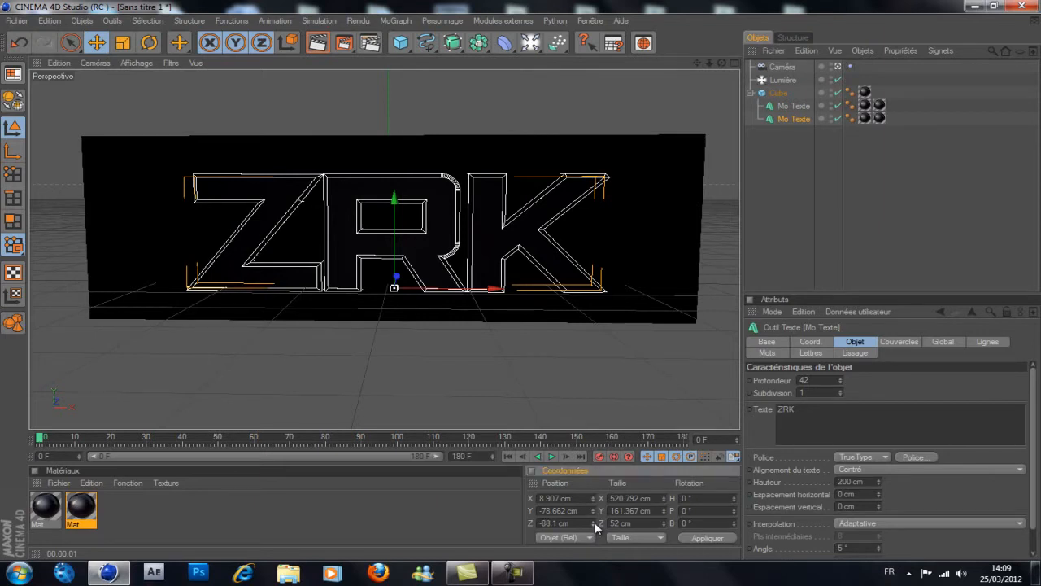
left_click_drag(595, 524, 595, 524)
Step: Pull the ZRK text far in front of the panel, to about -105 cm in Y and -1240 cm in Z, and keyframe it at frame 0
left_click_drag(722, 62, 595, 163)
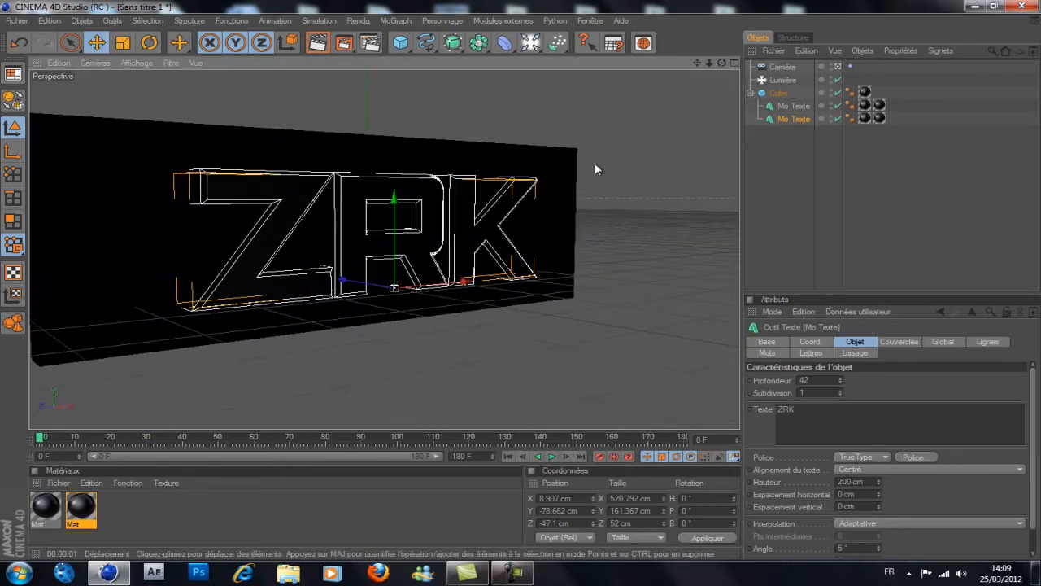
left_click_drag(377, 283, 523, 284)
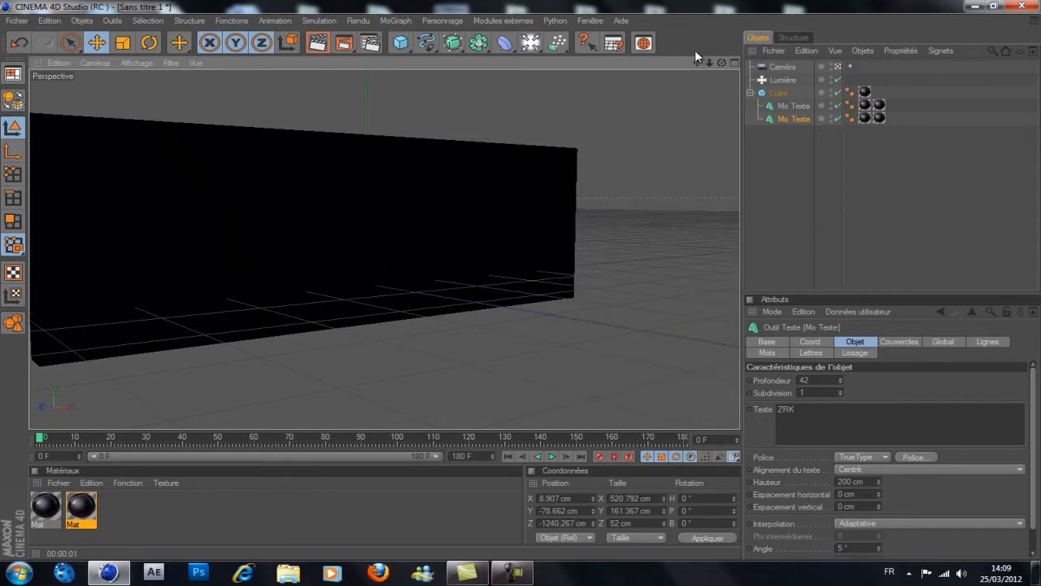
left_click_drag(723, 65, 523, 286)
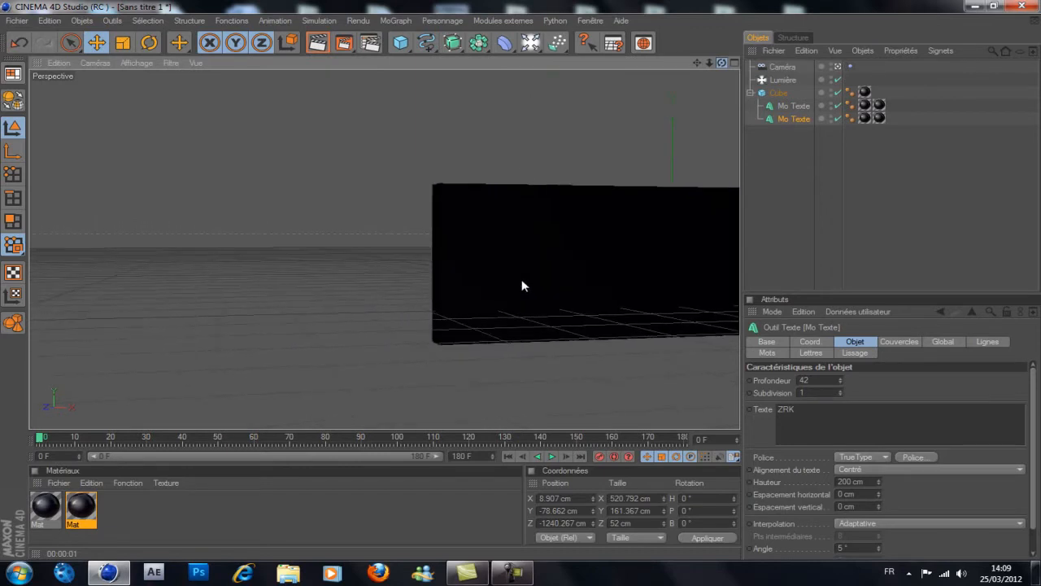
left_click_drag(696, 62, 488, 285)
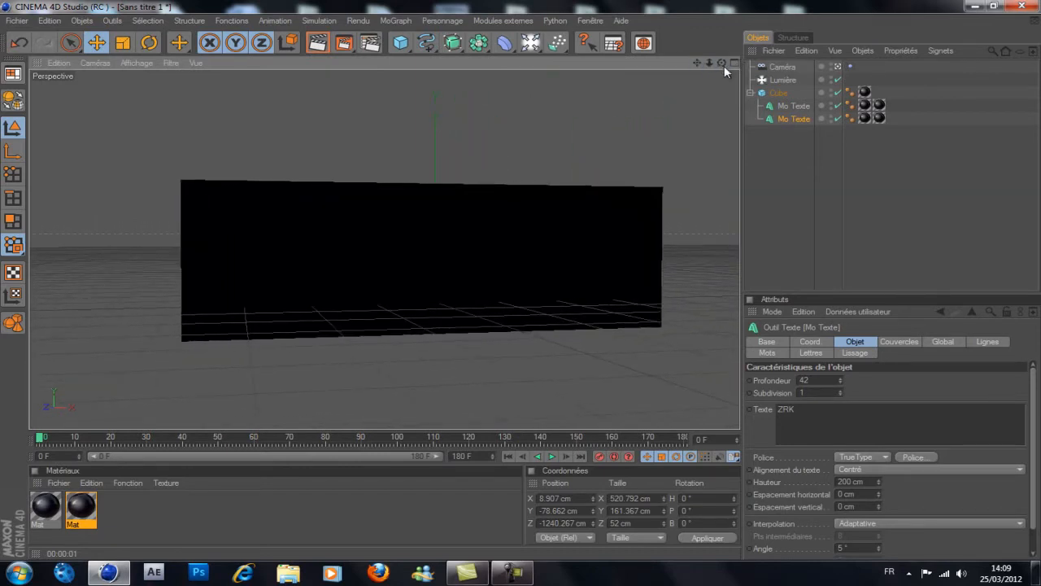
left_click_drag(724, 65, 521, 279)
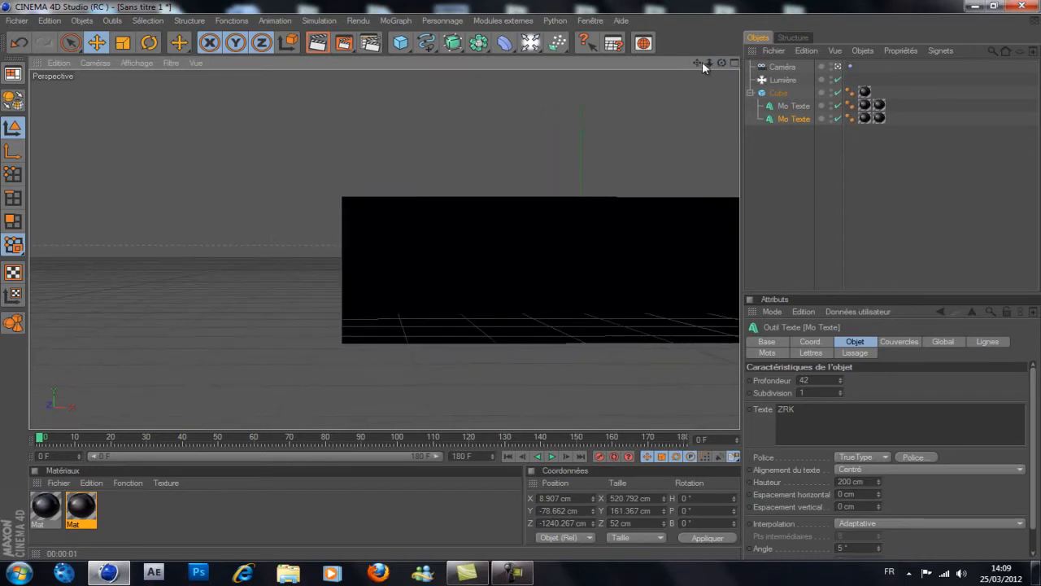
left_click_drag(703, 63, 520, 281)
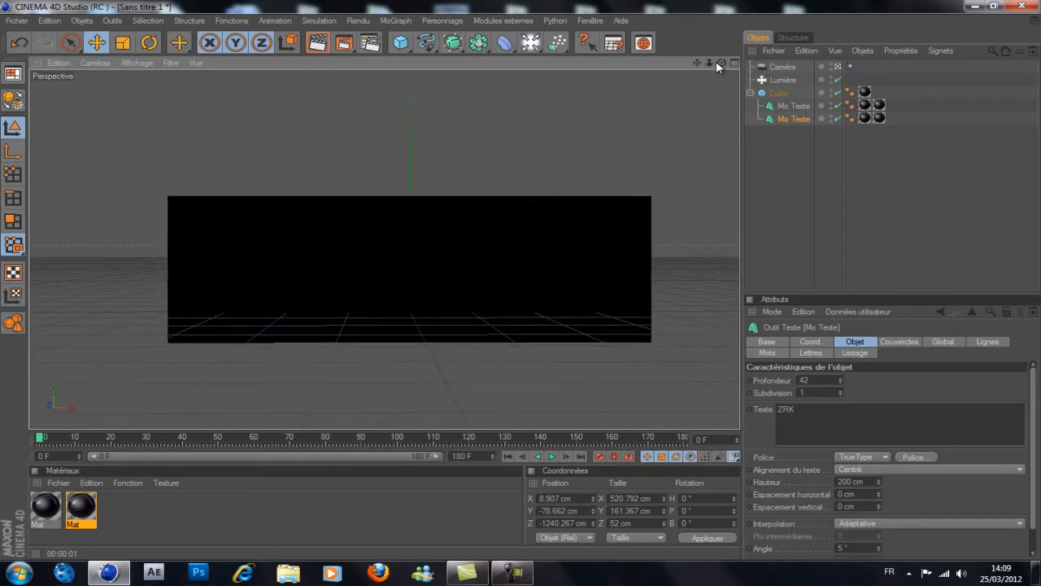
left_click_drag(719, 63, 521, 282)
left_click_drag(709, 63, 520, 279)
left_click_drag(697, 62, 520, 279)
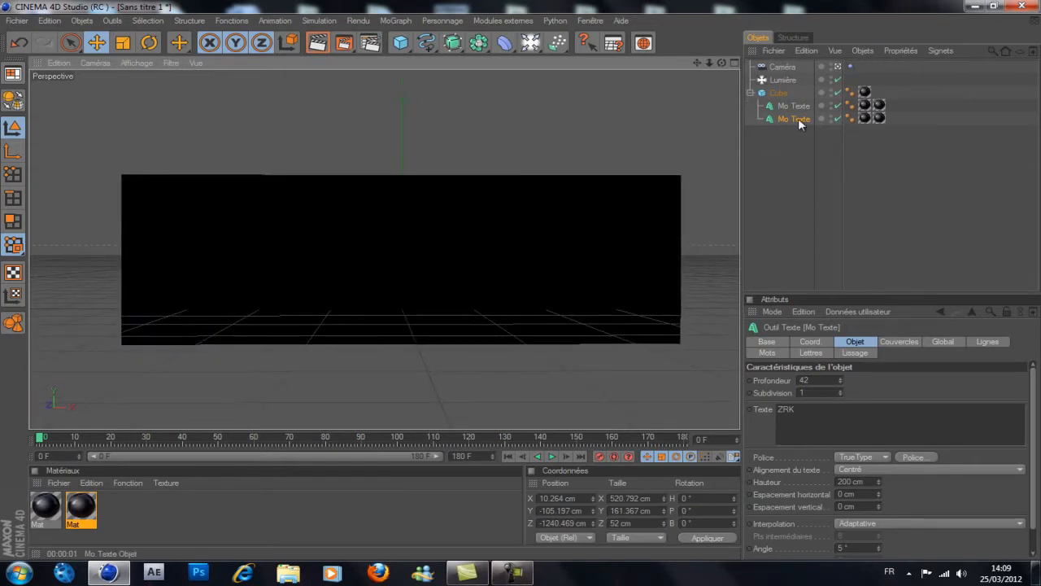
left_click_drag(709, 63, 519, 275)
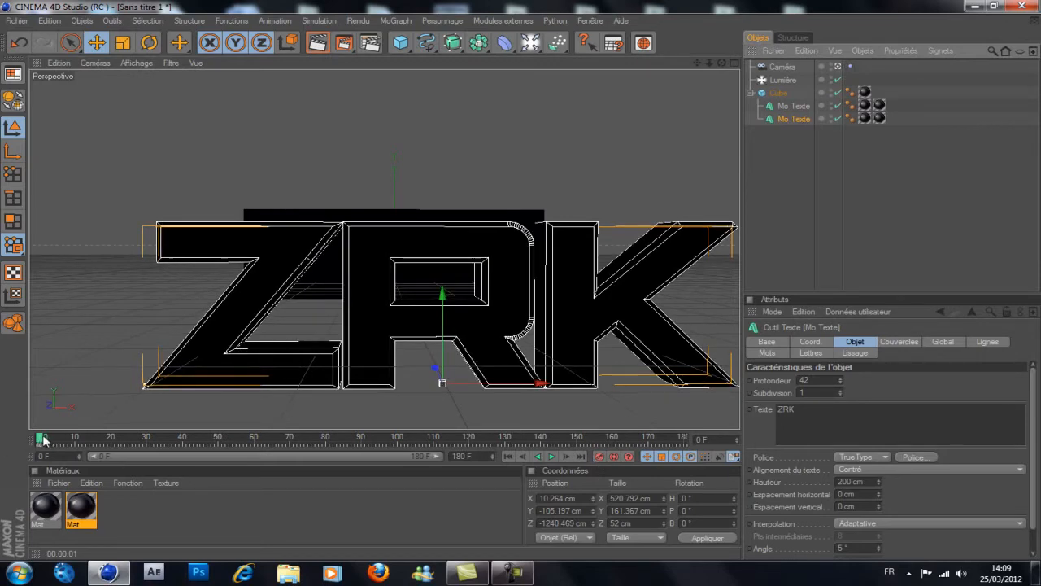
Step: At frame 15, move the ZRK text back against the panel, to about -85.7 cm in Z, and record a keyframe
left_click_drag(43, 440, 94, 440)
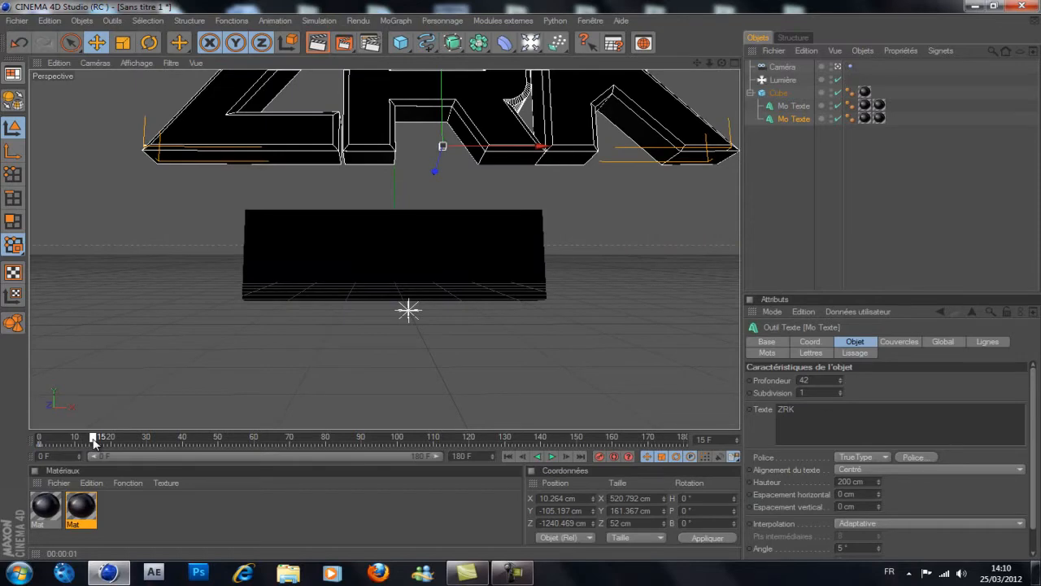
mouse_move(94, 440)
left_mouse_down()
mouse_move(68, 439)
mouse_move(173, 445)
mouse_move(92, 440)
left_mouse_up()
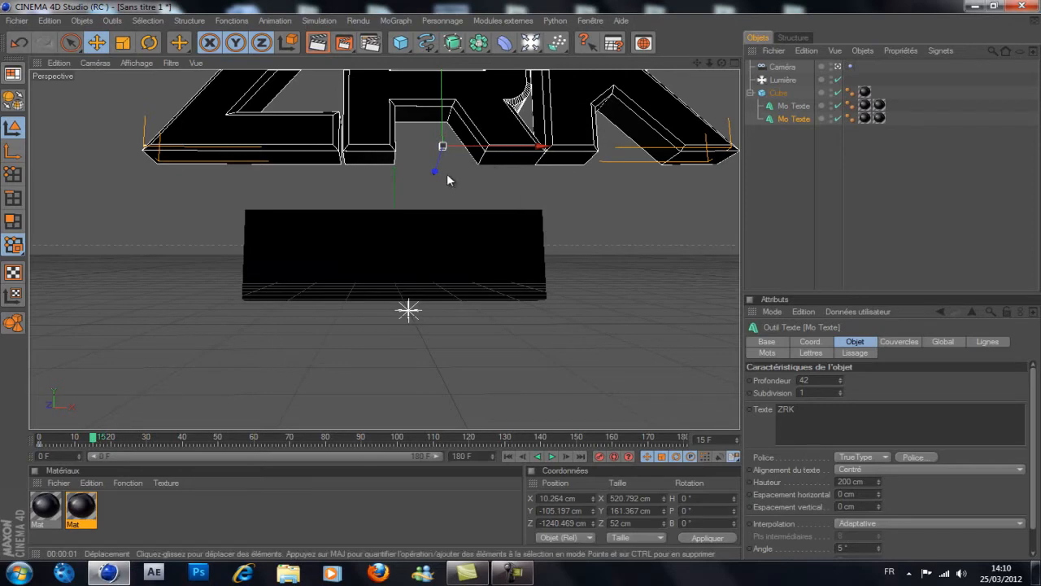
right_click_drag(511, 298, 521, 278)
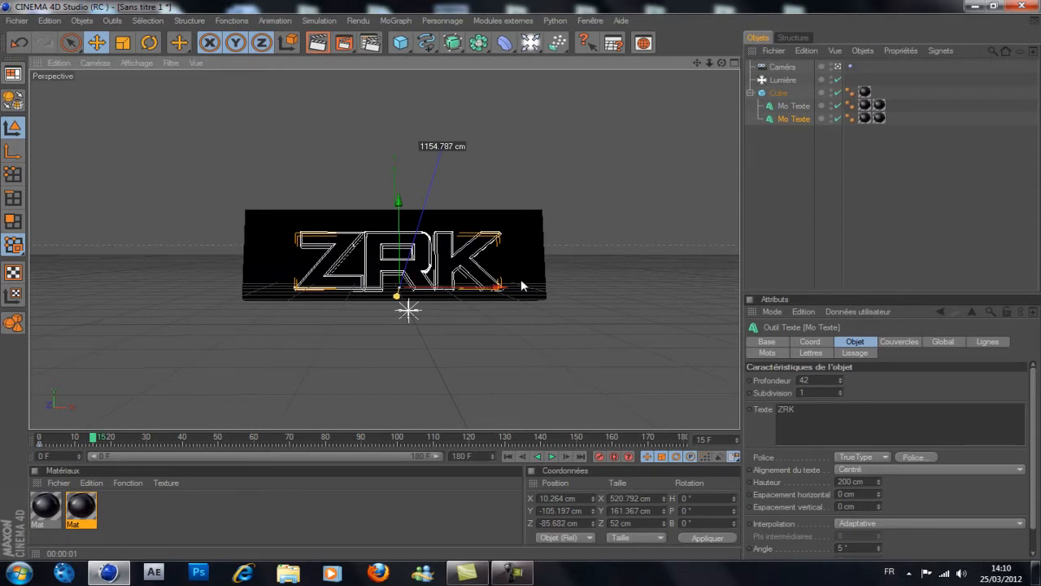
right_click_drag(521, 279, 521, 281)
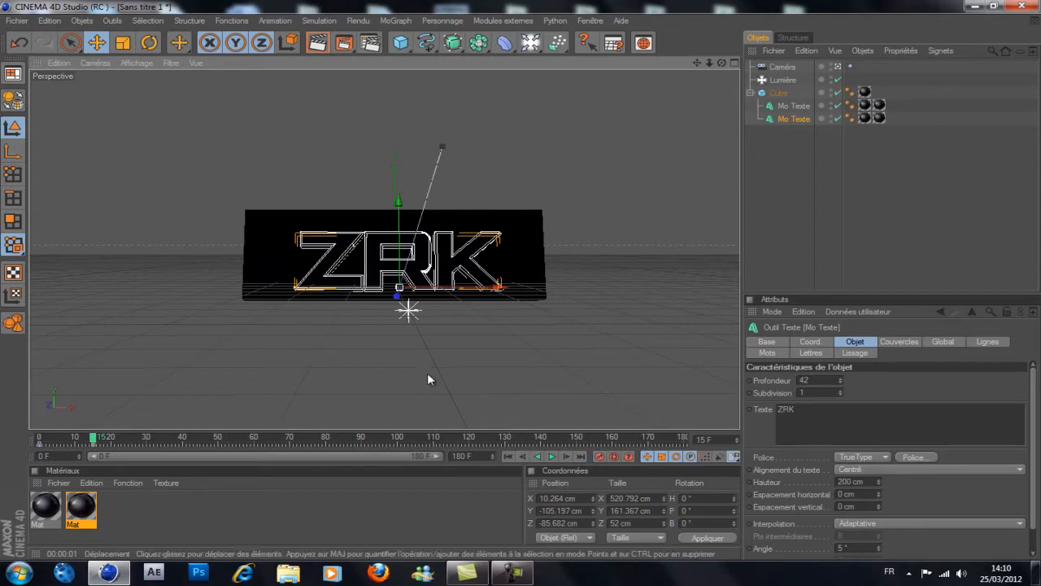
mouse_move(92, 436)
left_mouse_down()
mouse_move(0, 445)
mouse_move(95, 447)
left_mouse_up()
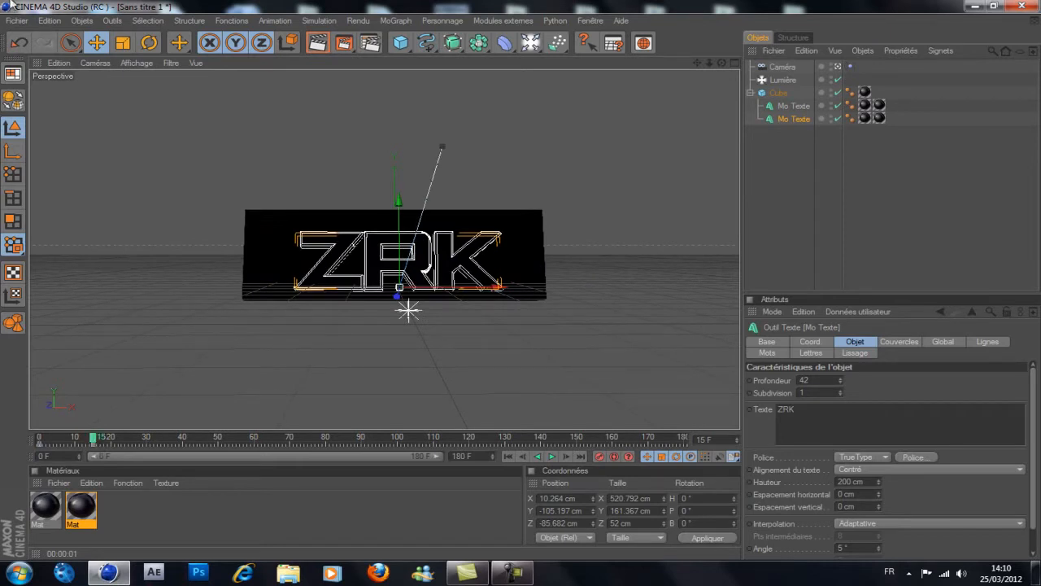
Step: Try spinning the ZRK text about -1080° in pitch at frame 15 and check it from the front
left_click(151, 42)
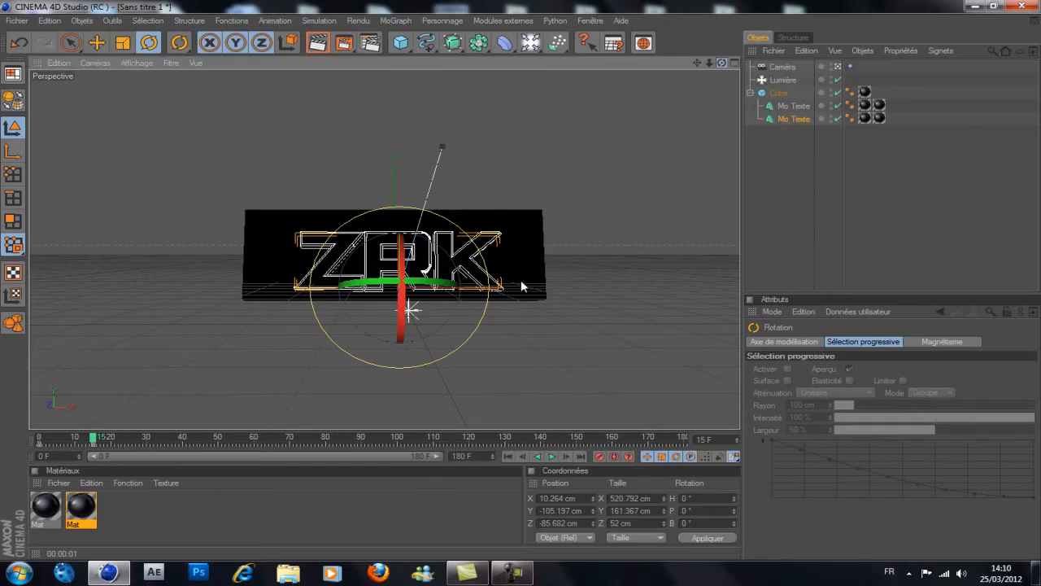
left_click_drag(520, 286, 521, 284, "alt")
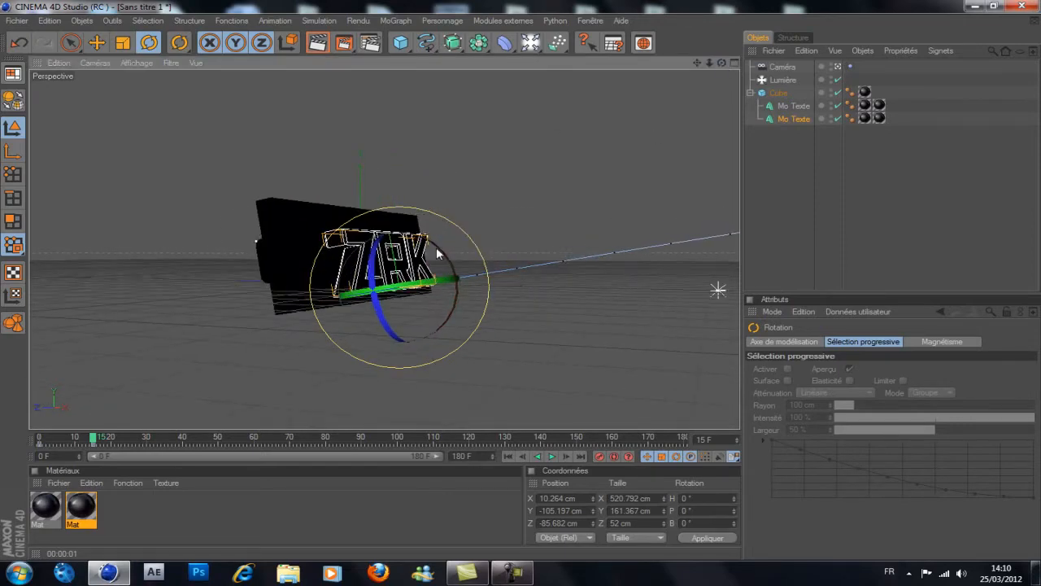
mouse_move(441, 250)
left_mouse_down()
mouse_move(353, 209)
mouse_move(448, 321)
mouse_move(374, 268)
mouse_move(426, 249)
mouse_move(396, 297)
mouse_move(445, 324)
mouse_move(450, 269)
mouse_move(417, 239)
mouse_move(399, 296)
mouse_move(413, 314)
mouse_move(429, 290)
mouse_move(385, 317)
mouse_move(403, 236)
mouse_move(431, 270)
mouse_move(416, 249)
mouse_move(344, 332)
mouse_move(443, 305)
mouse_move(432, 260)
left_mouse_up()
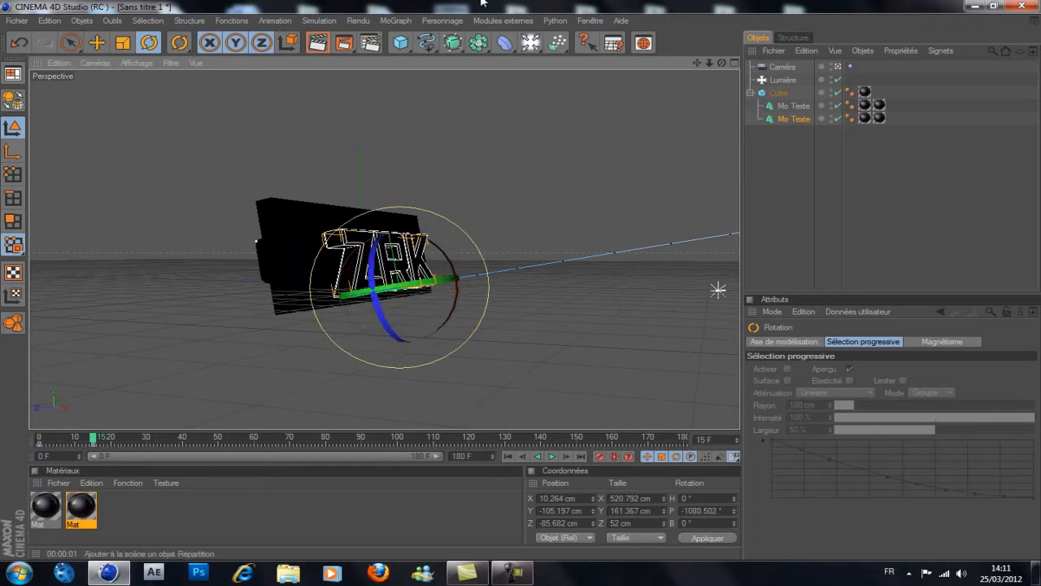
left_click(99, 42)
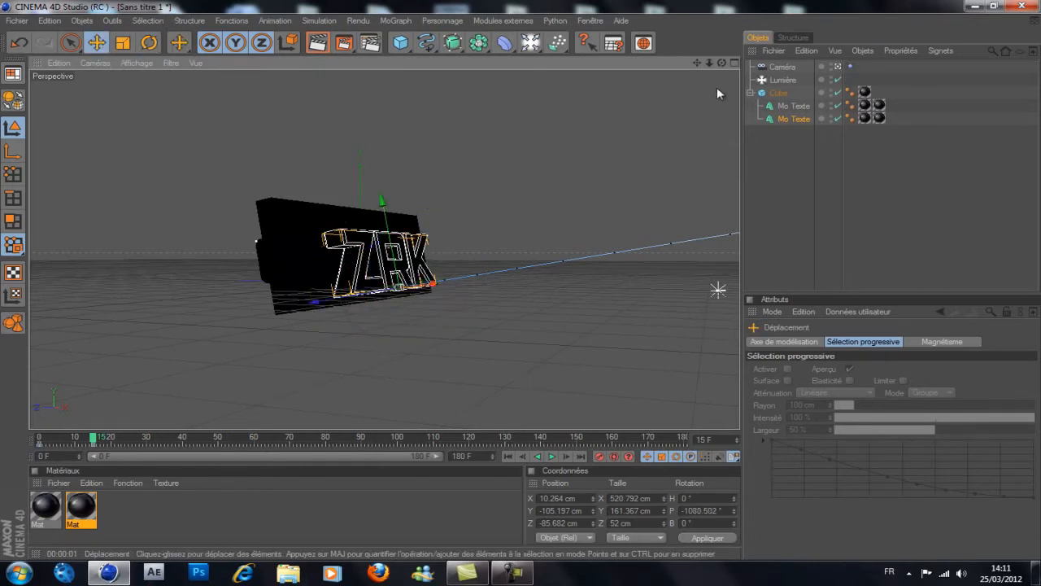
left_click_drag(541, 280, 522, 281)
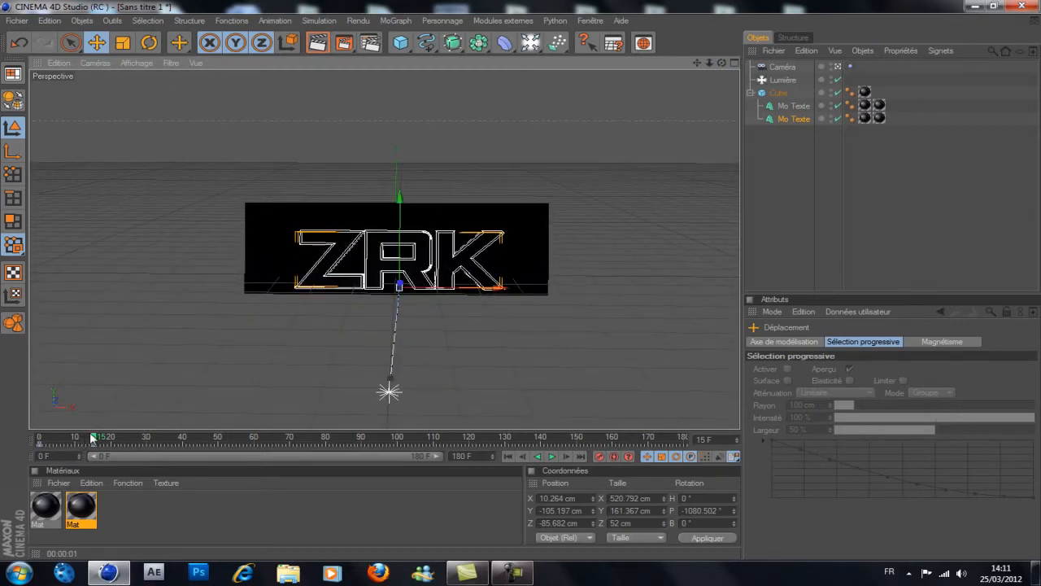
mouse_move(94, 440)
left_mouse_down()
mouse_move(42, 437)
mouse_move(92, 446)
left_mouse_up()
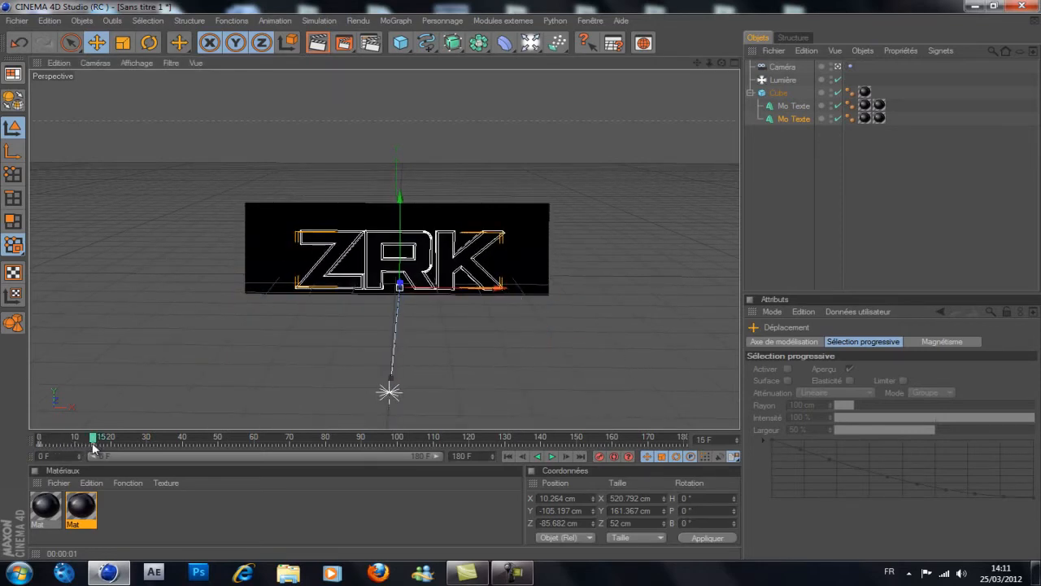
Step: Rotate the ZRK text to about 1080.9° in pitch at frame 15 and record a keyframe
left_click(793, 119)
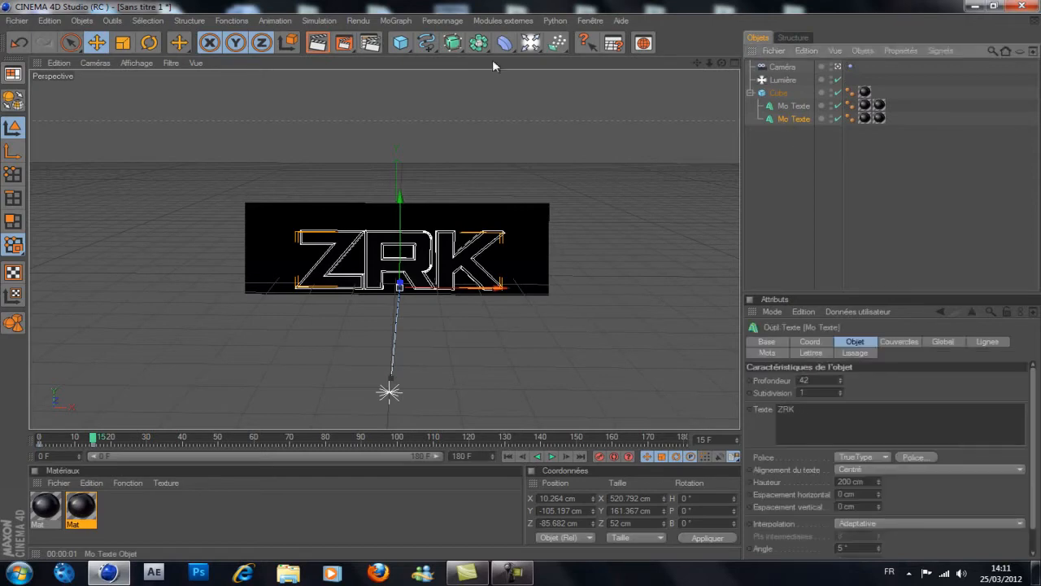
left_click(158, 44)
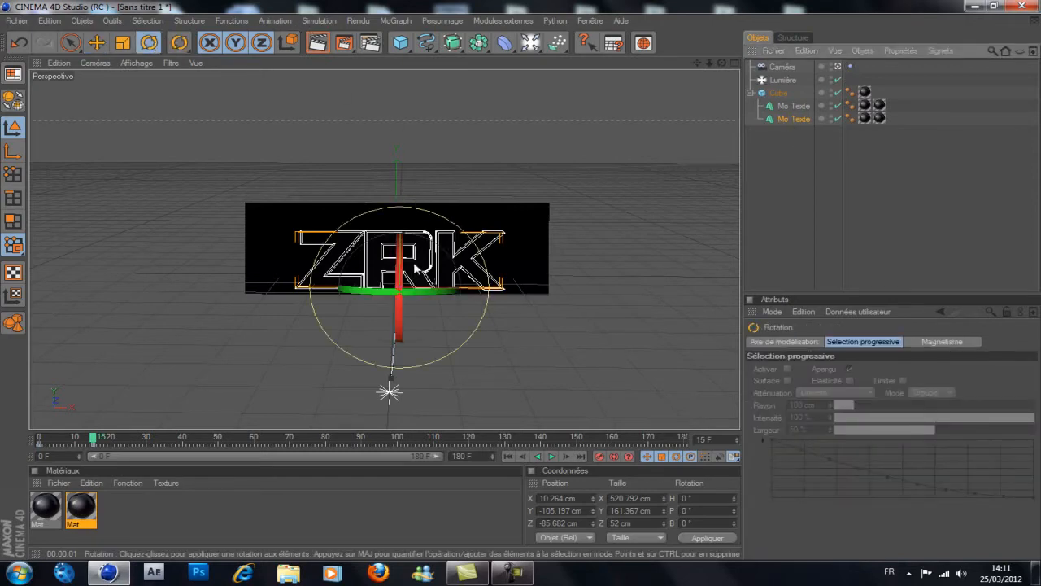
left_click_drag(721, 64, 324, 219)
mouse_move(373, 253)
left_mouse_down()
mouse_move(440, 325)
mouse_move(487, 317)
mouse_move(434, 215)
mouse_move(429, 285)
mouse_move(471, 260)
mouse_move(407, 220)
mouse_move(346, 331)
mouse_move(427, 284)
mouse_move(412, 262)
mouse_move(382, 262)
mouse_move(377, 274)
mouse_move(401, 267)
mouse_move(334, 328)
mouse_move(370, 253)
mouse_move(384, 257)
left_mouse_up()
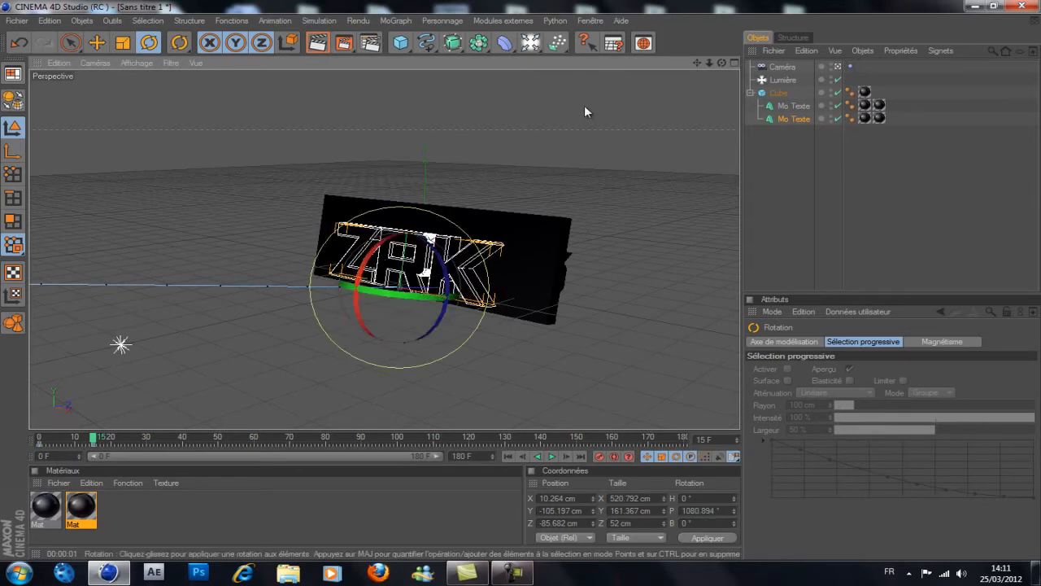
left_click(601, 459)
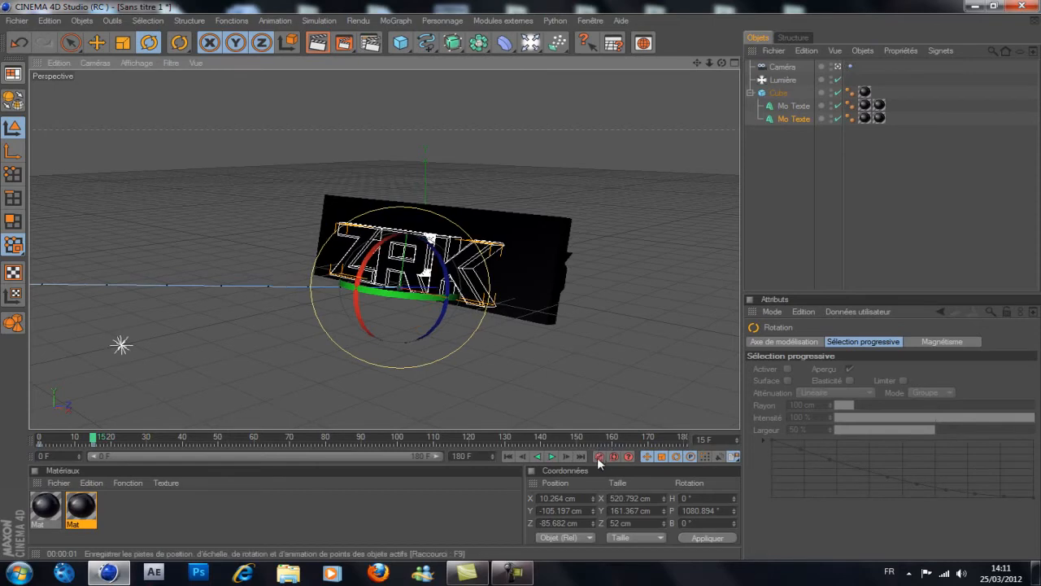
Step: Return to frame 0 and reframe the view frontally on the panel to check the text animation
left_click_drag(94, 441, 0, 454)
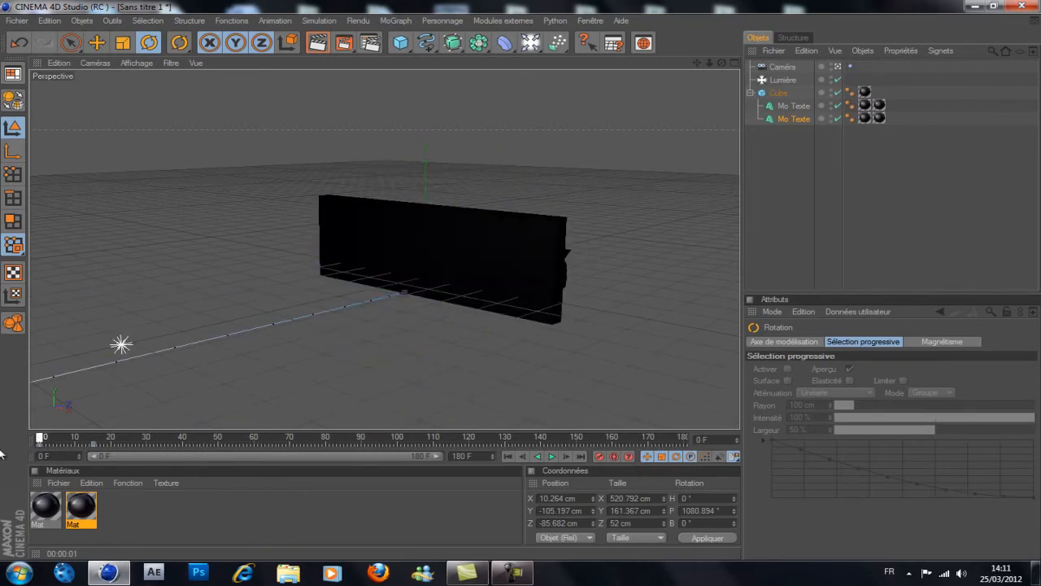
left_click_drag(721, 64, 488, 286)
left_click_drag(697, 63, 553, 280)
left_click_drag(710, 64, 525, 295)
left_click_drag(693, 64, 521, 281)
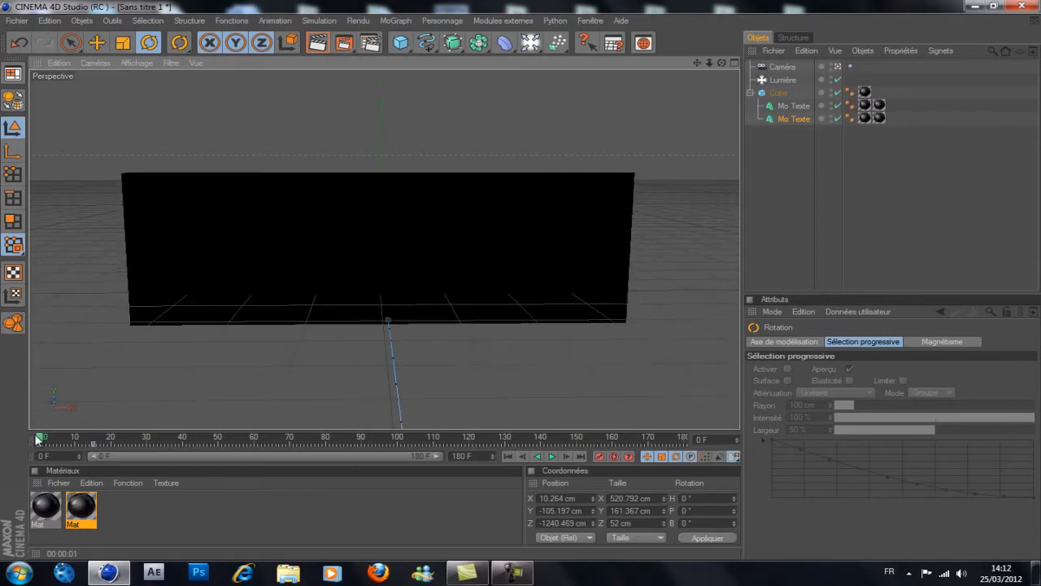
Step: Return the animation to frame 0 and render the full sequence to the picture viewer
left_click_drag(38, 440, 4, 446)
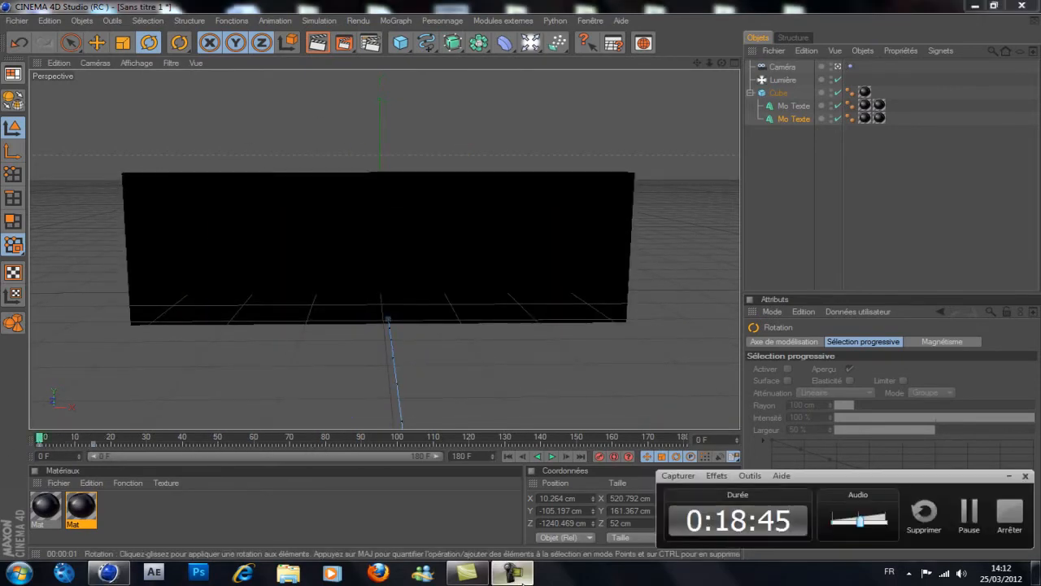
left_click_drag(47, 446, 0, 436)
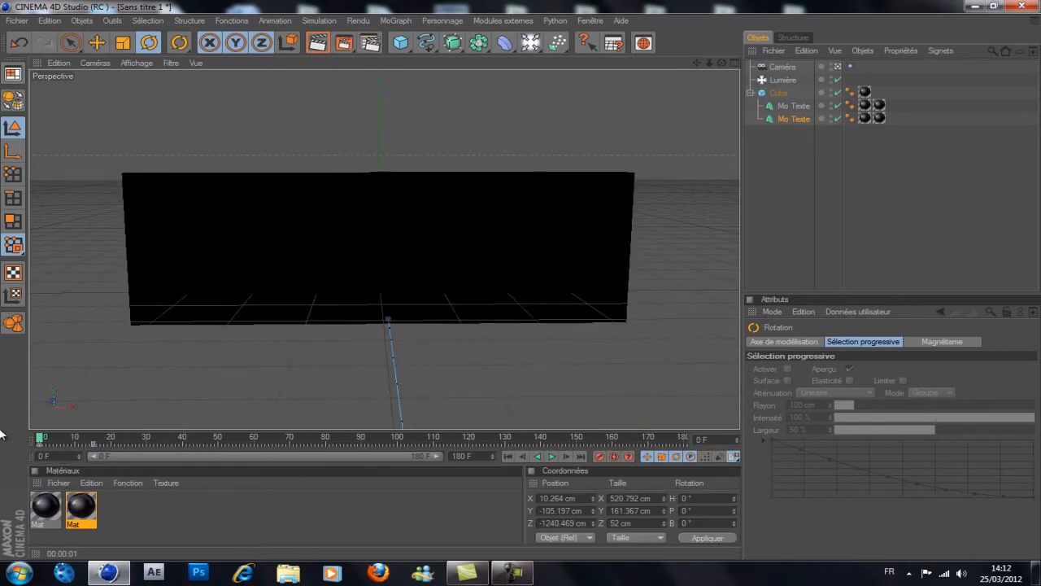
left_click(344, 44)
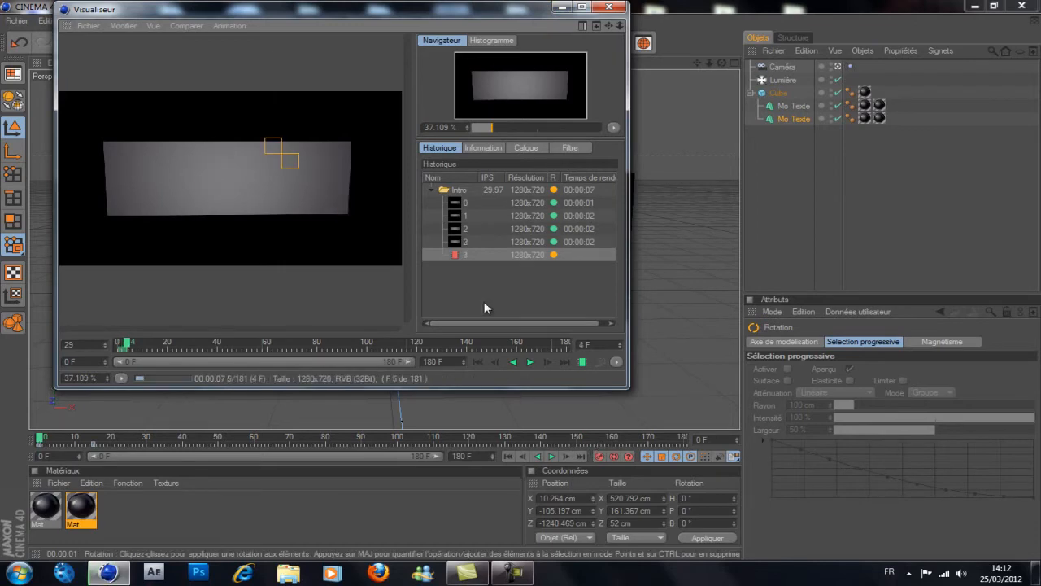
Step: Check the rendered intro frames in the c4d folder inside the desktop's tuto folder
left_click(562, 7)
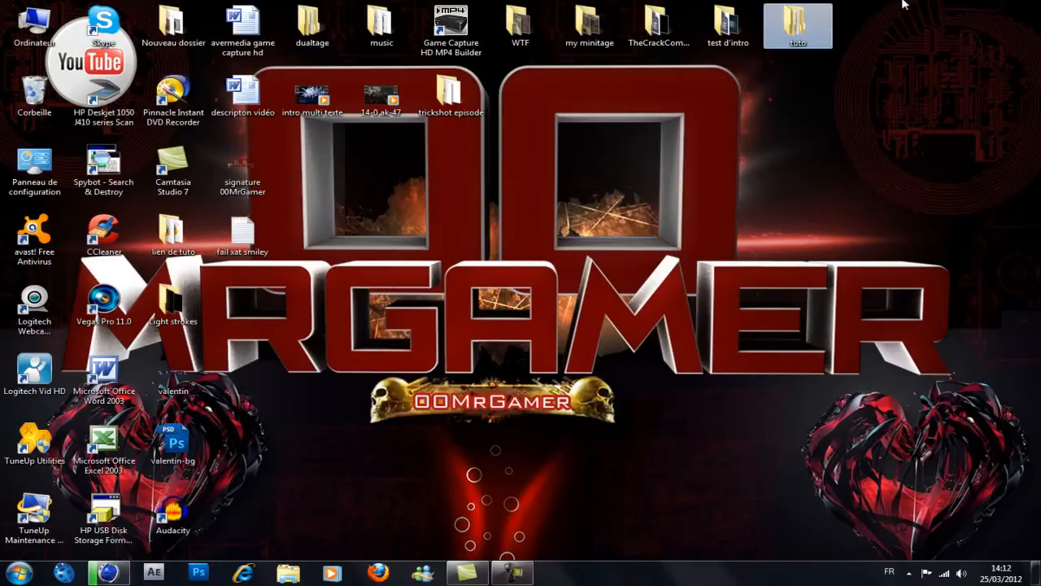
double_click(800, 29)
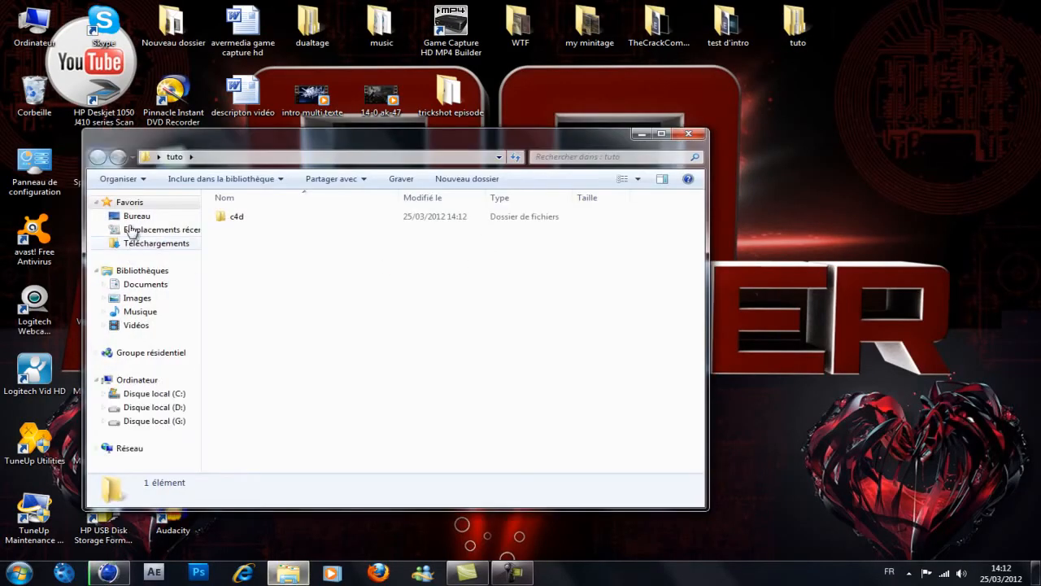
double_click(237, 221)
left_click(688, 133)
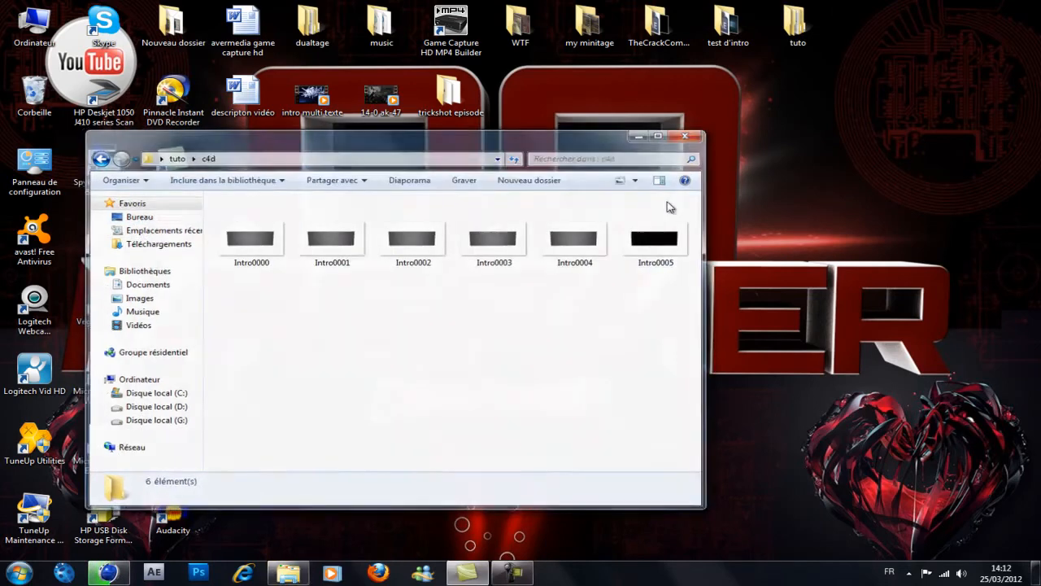
left_click(511, 573)
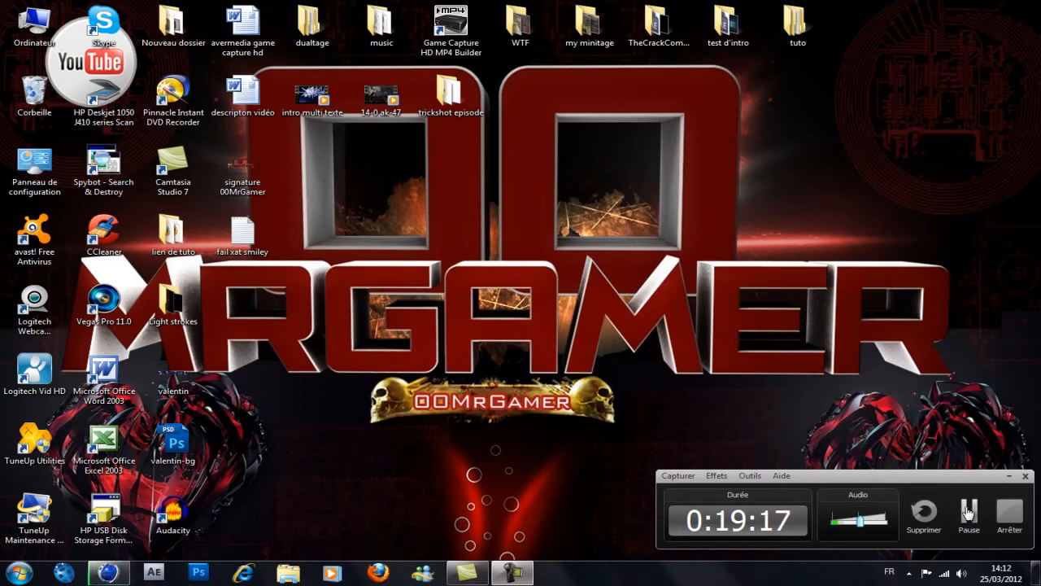
left_click(968, 511)
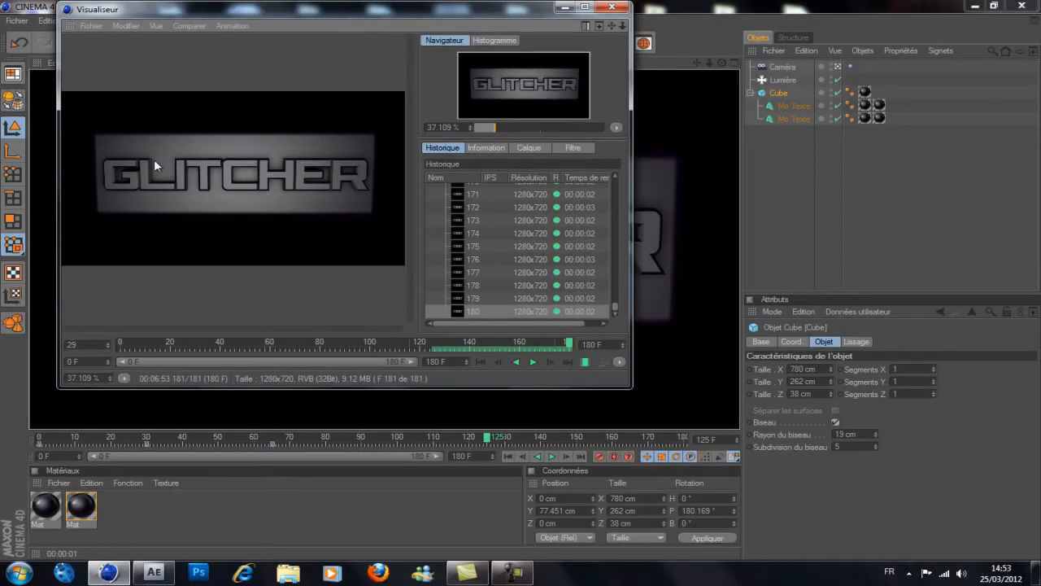
Step: Save the intro ZRK scene after dismissing the finished render, and close Cinema 4D
left_click(612, 9)
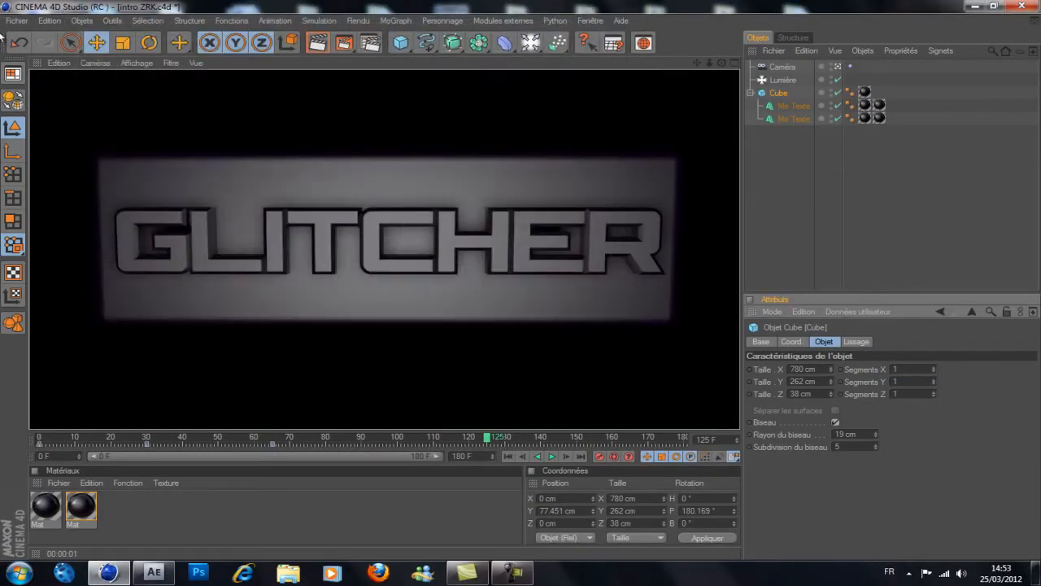
left_click(3, 19)
left_click(57, 122)
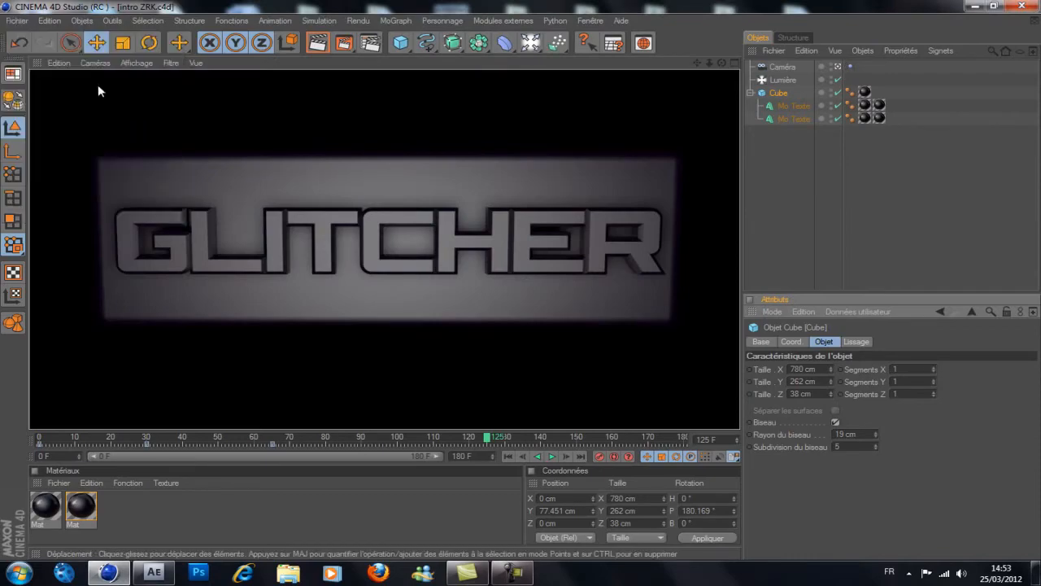
left_click(1021, 6)
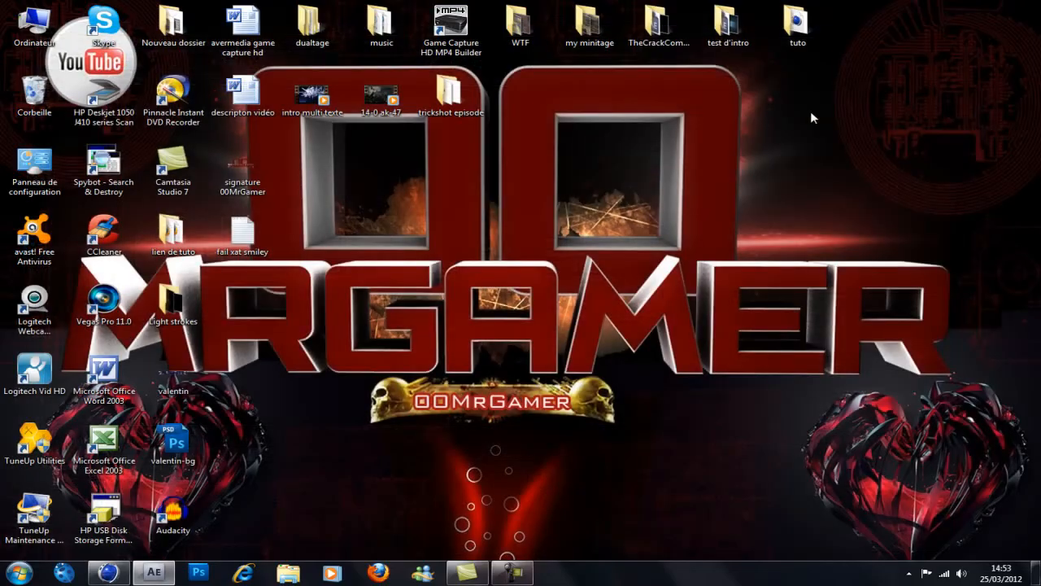
Step: Switch to After Effects and create a composition with the HDV/HDTV 720 29,97 preset and an 8-second duration
left_click(140, 570)
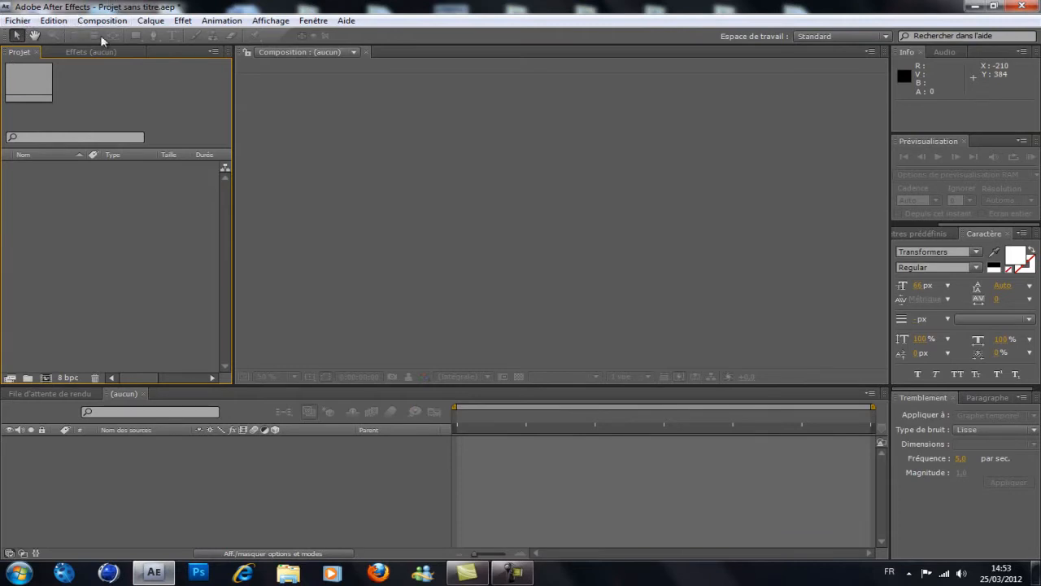
left_click(90, 22)
left_click(144, 35)
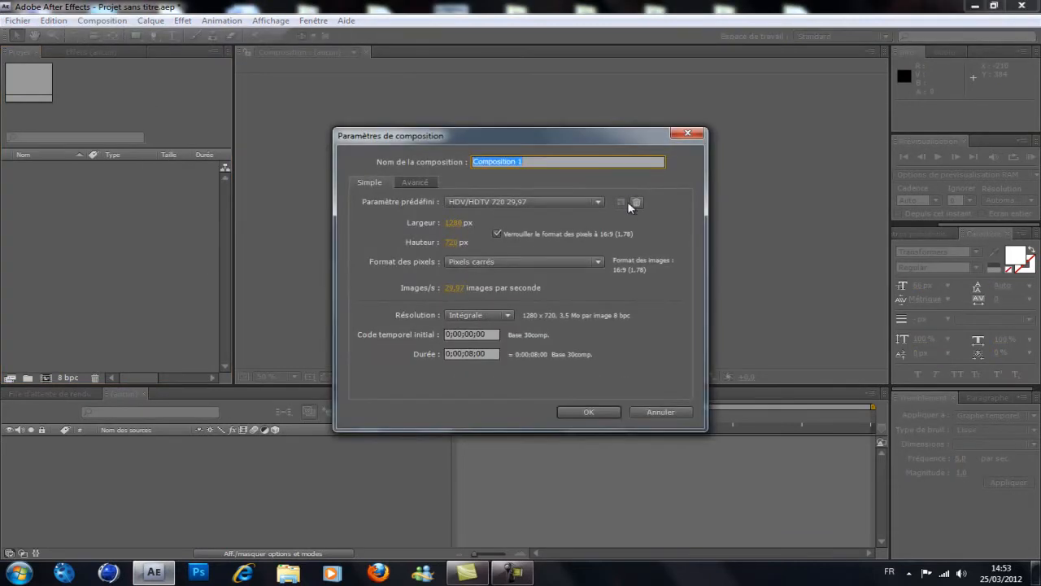
left_click(553, 201)
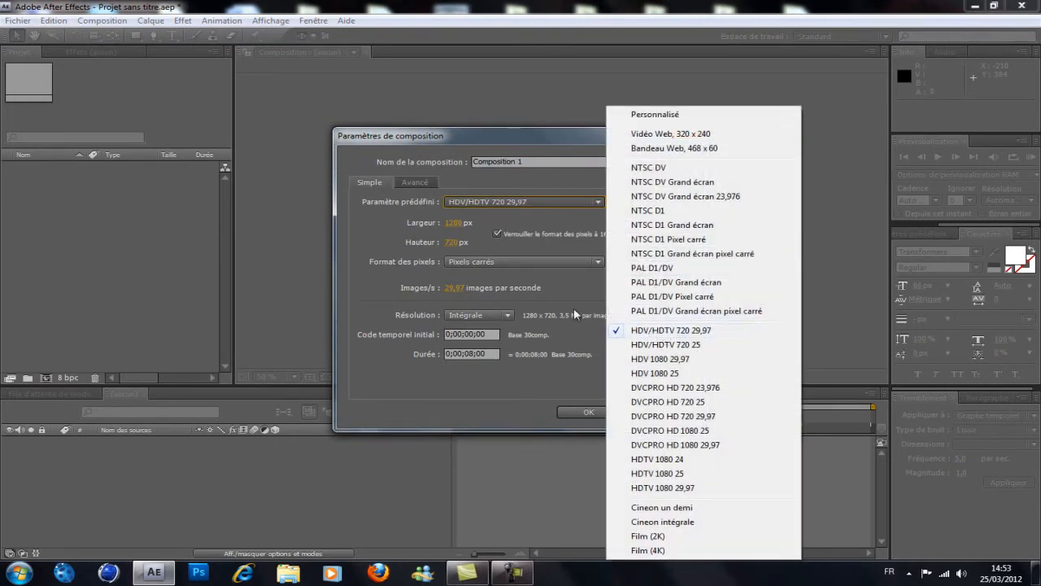
left_click(411, 231)
left_click(524, 203)
left_click(657, 332)
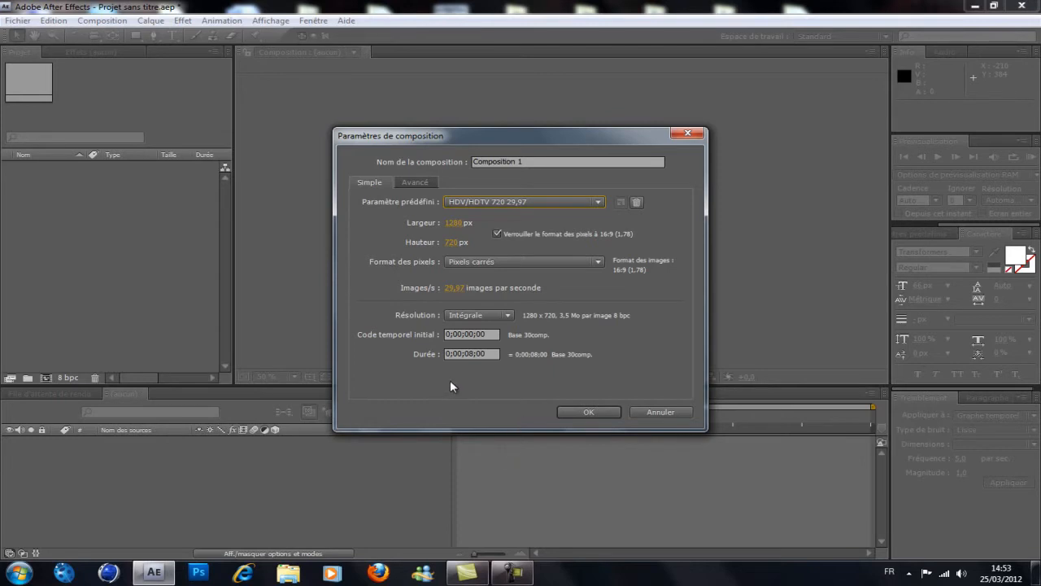
left_click(589, 412)
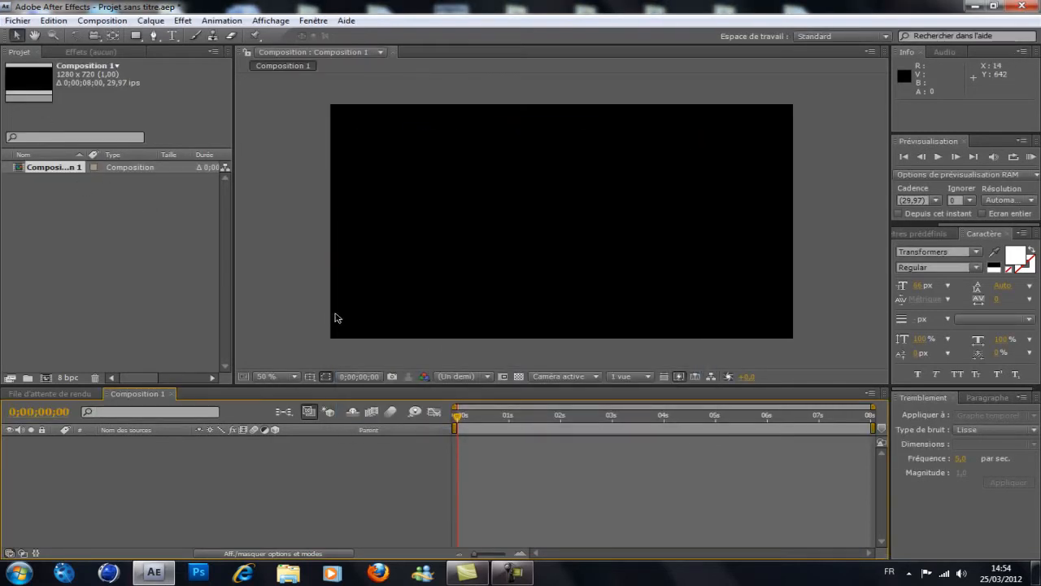
Step: Import the c4d folder from the desktop's tuto folder as an image sequence and add it to Composition 1
left_click(1037, 574)
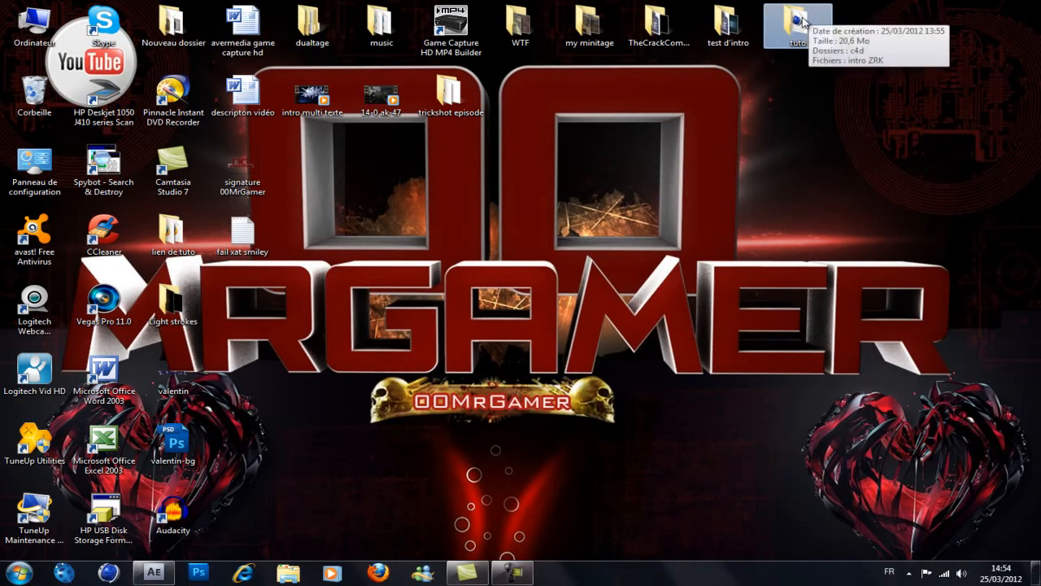
double_click(801, 21)
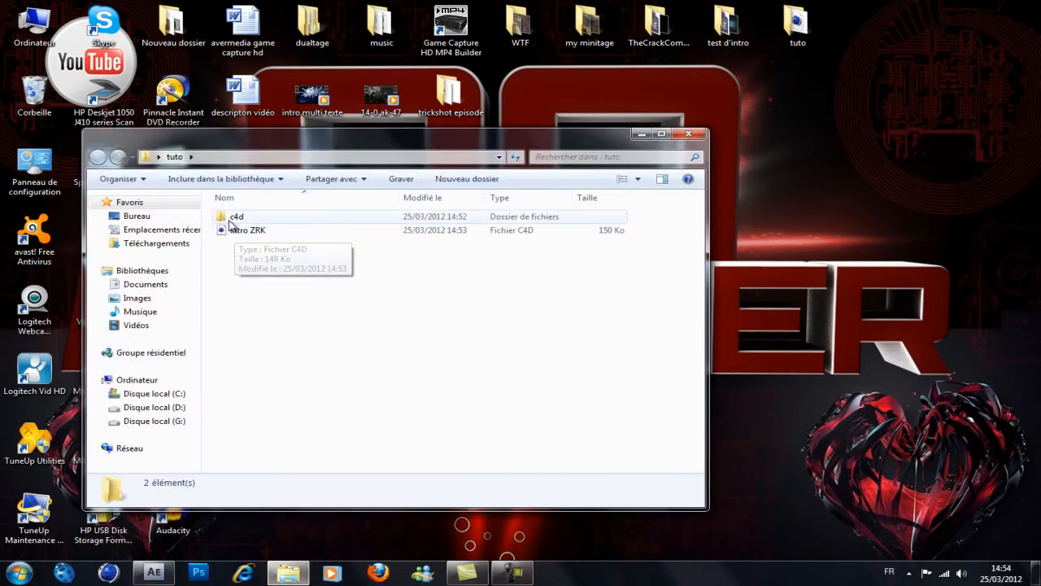
left_click_drag(234, 217, 70, 470)
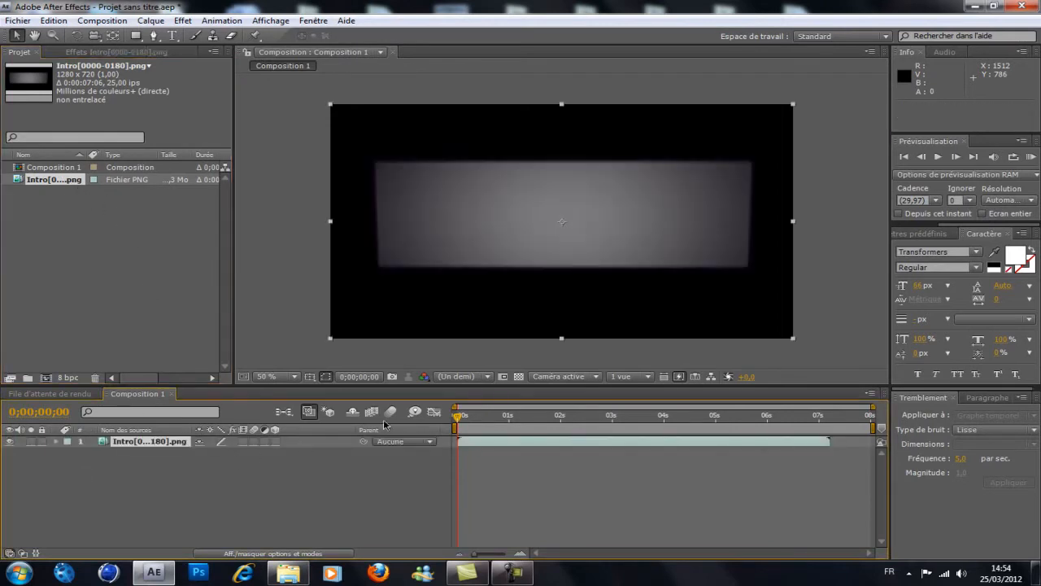
Step: Scrub through the intro sequence in Composition 1 and return to the first frame
left_click_drag(460, 418, 749, 423)
key("Home")
mouse_move(457, 416)
left_mouse_down()
mouse_move(665, 416)
mouse_move(412, 411)
mouse_move(491, 415)
mouse_move(451, 415)
left_mouse_up()
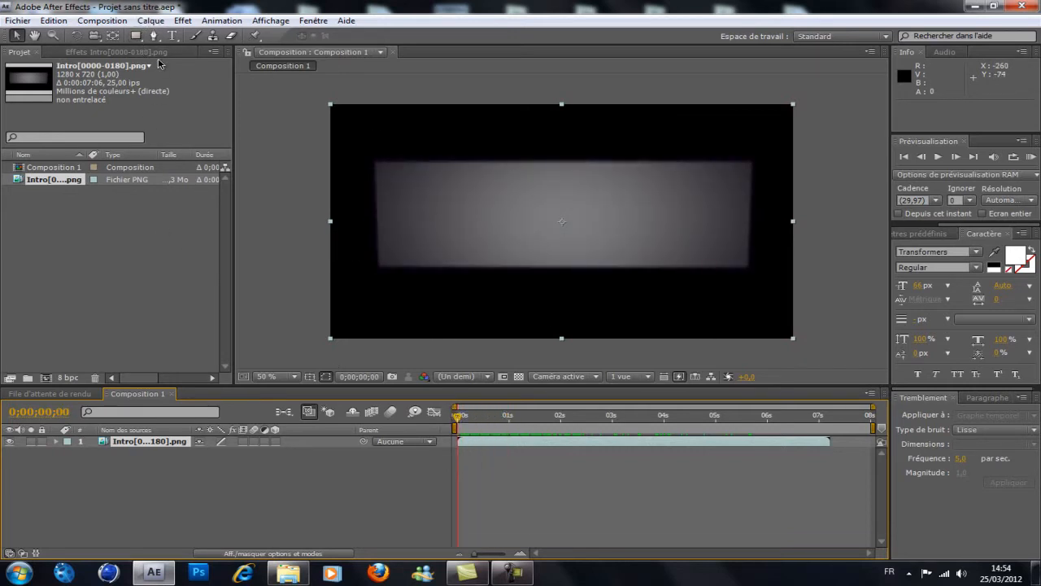
left_click(128, 51)
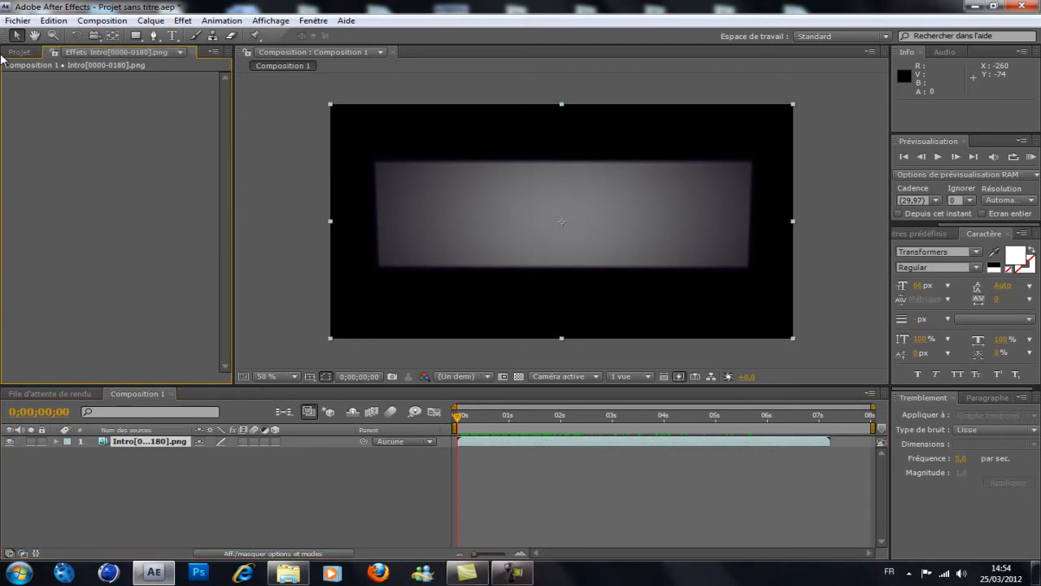
left_click(18, 51)
Step: Examine the contents of the "pack for intro" archive in the desktop's test d'intro folder, and return to After Effects
left_click(288, 572)
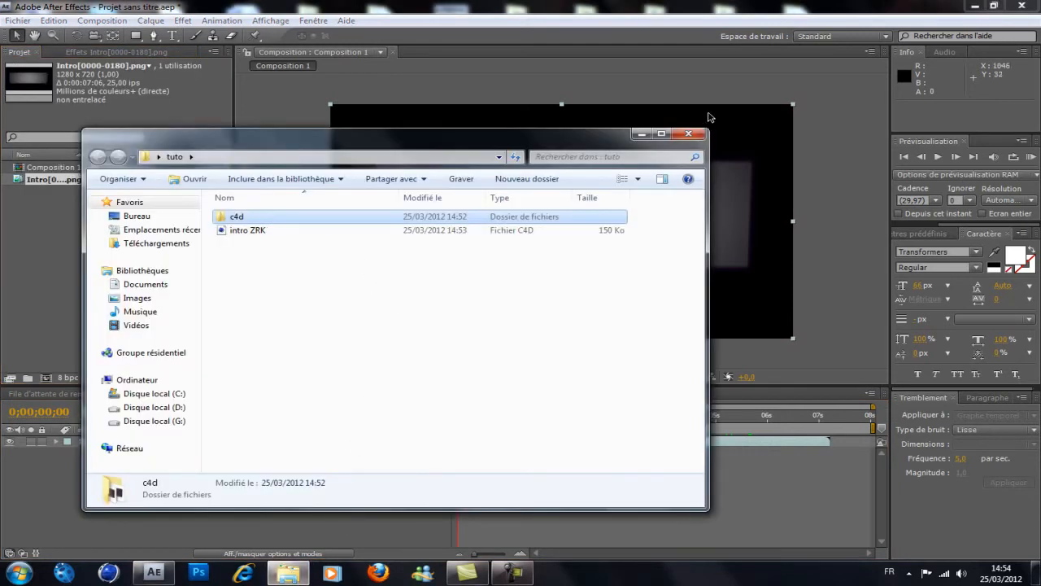
left_click(642, 135)
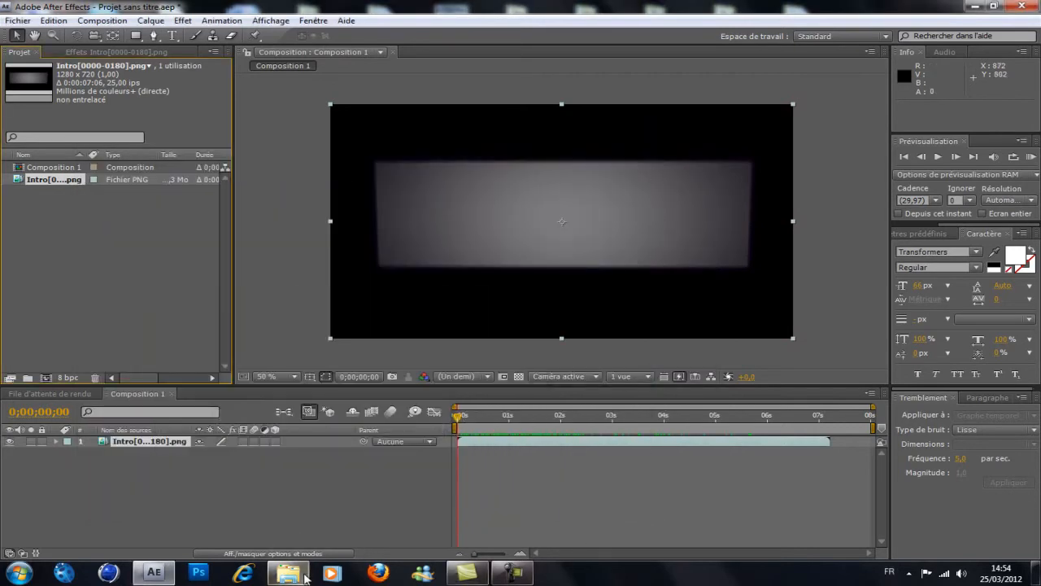
left_click(300, 574)
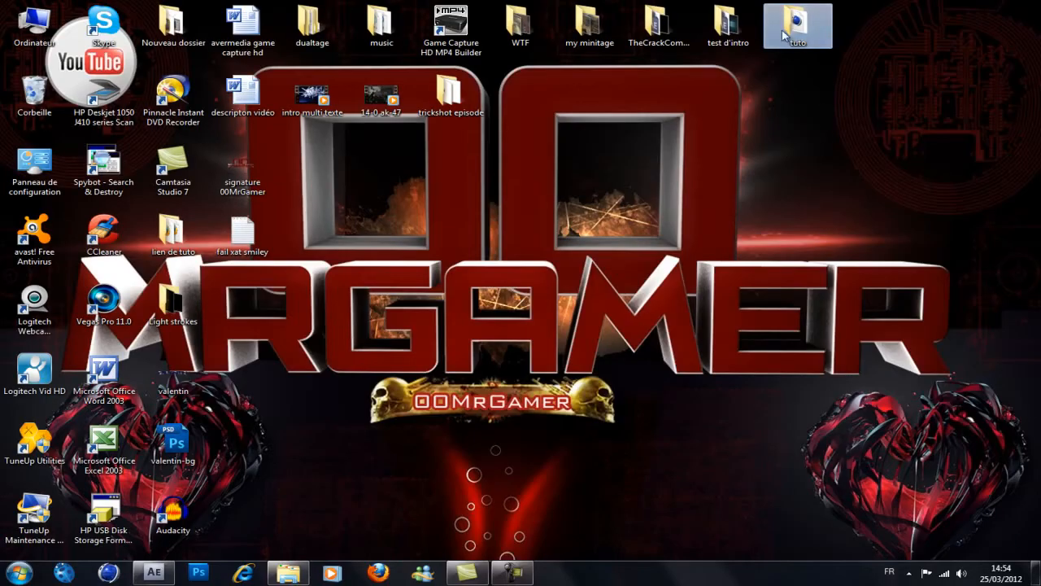
double_click(727, 26)
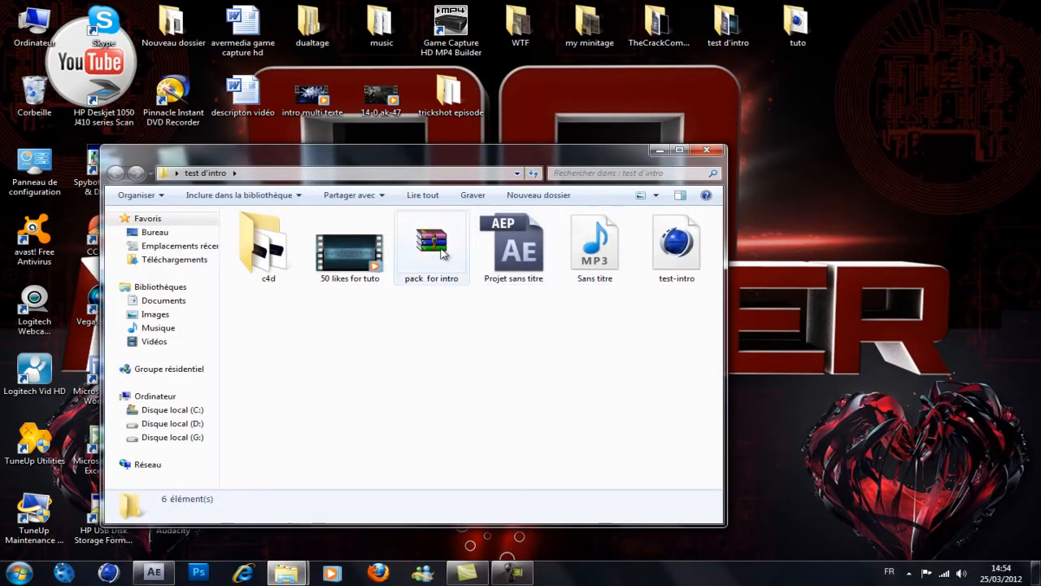
double_click(443, 254)
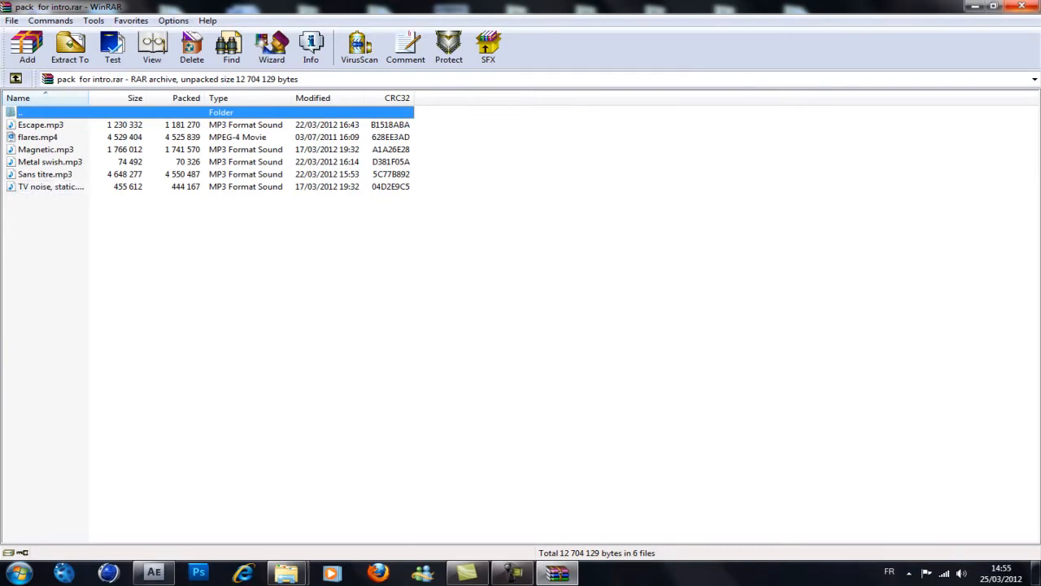
left_click(1022, 5)
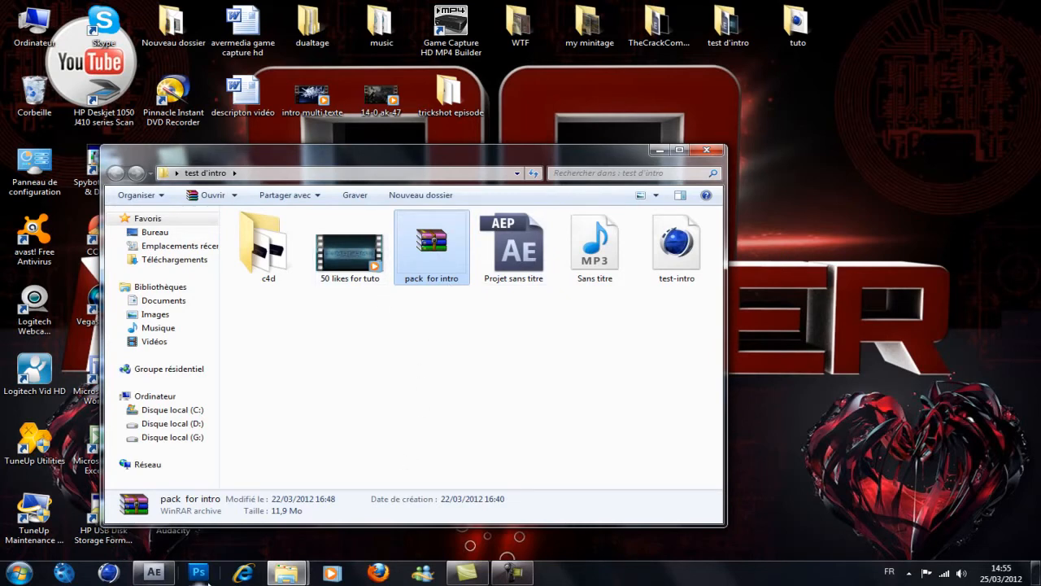
mouse_move(164, 577)
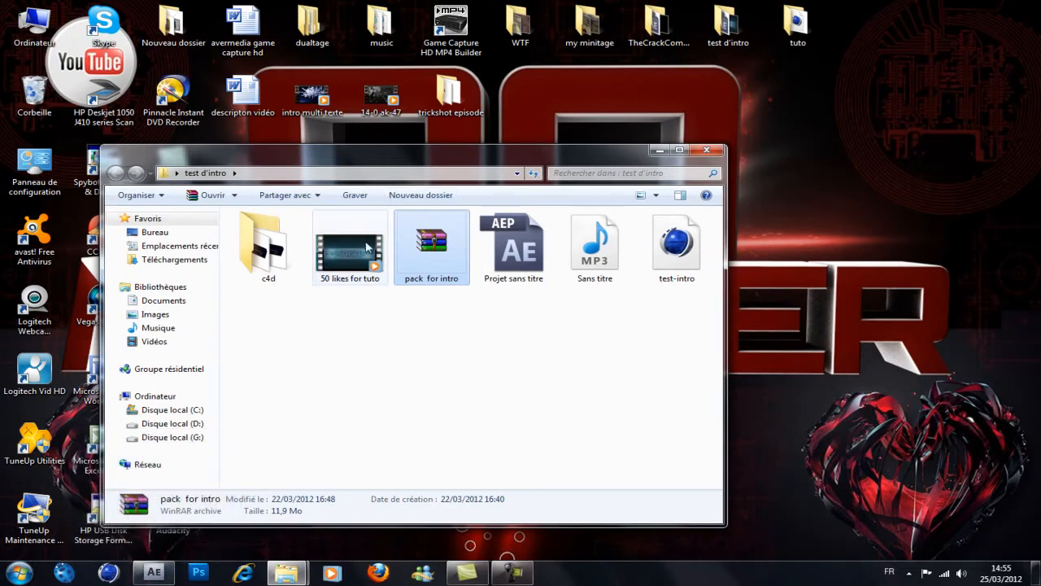
left_click(163, 579)
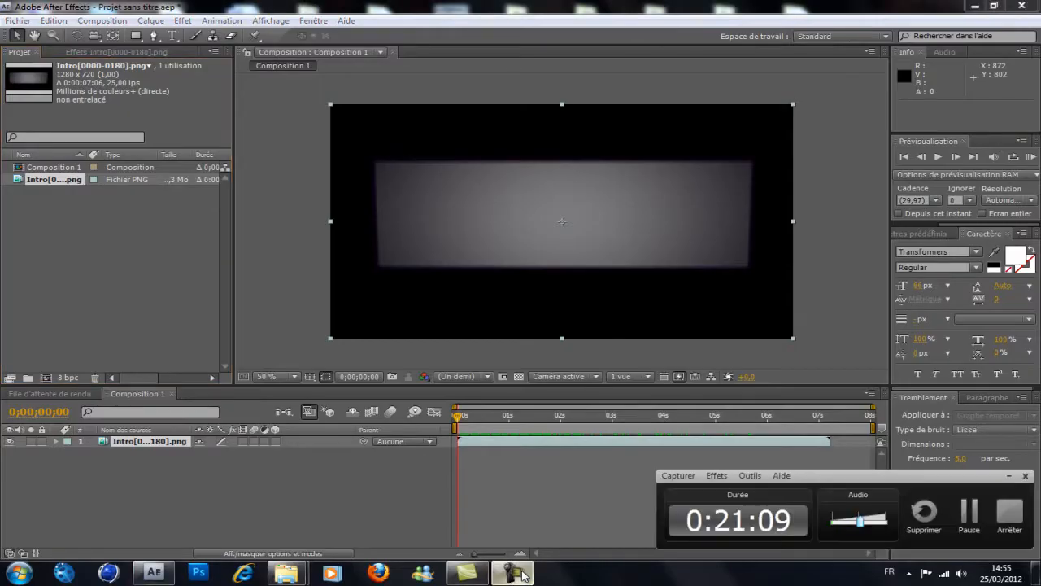
Step: Put the "pack for intro" archive from the test d'intro folder on the desktop and extract its files there
left_click(292, 577)
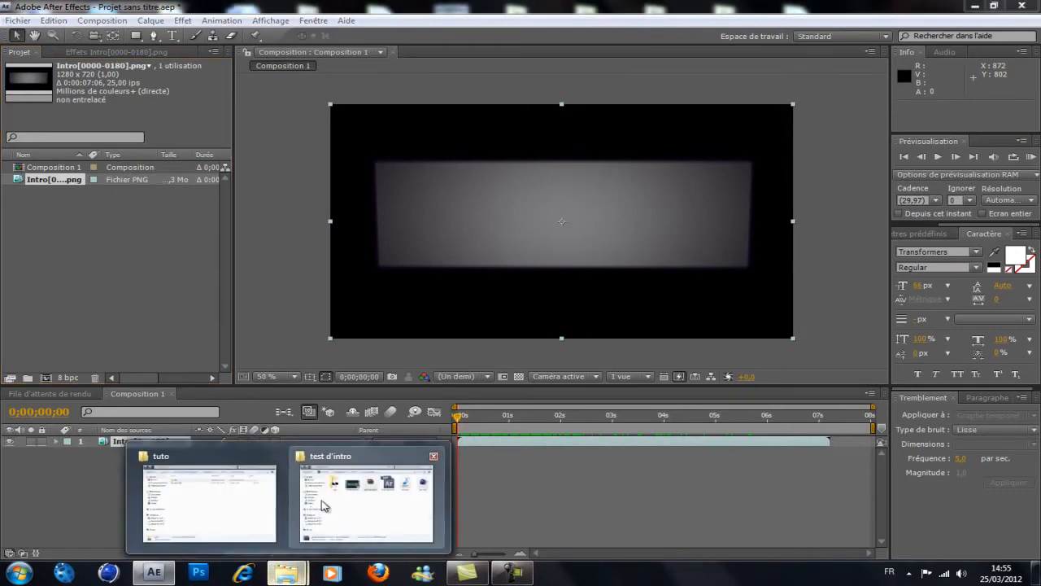
left_click(335, 500)
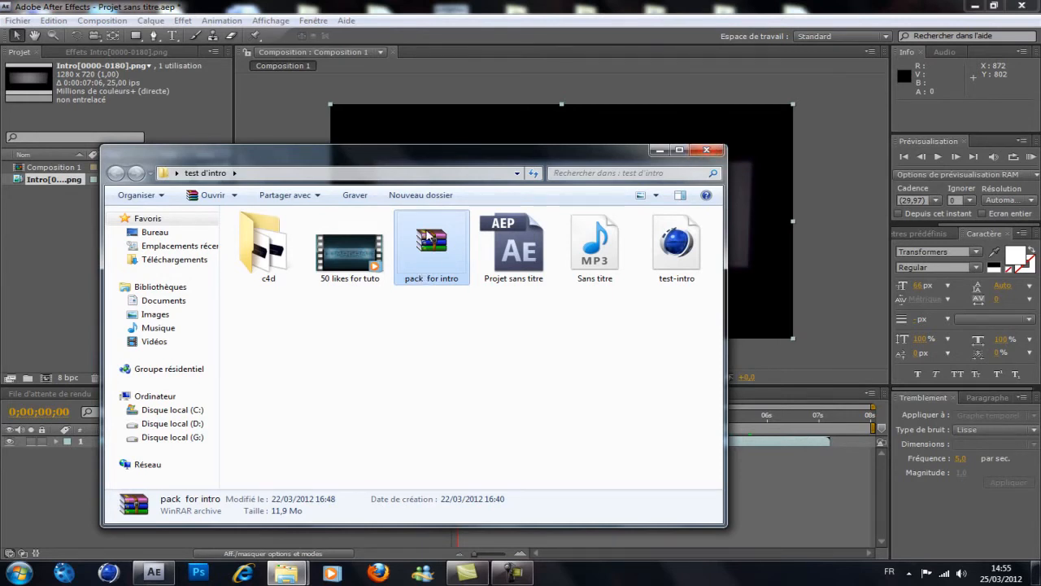
right_click(425, 229)
left_click(420, 234)
left_click_drag(425, 236, 306, 156)
right_click(310, 160)
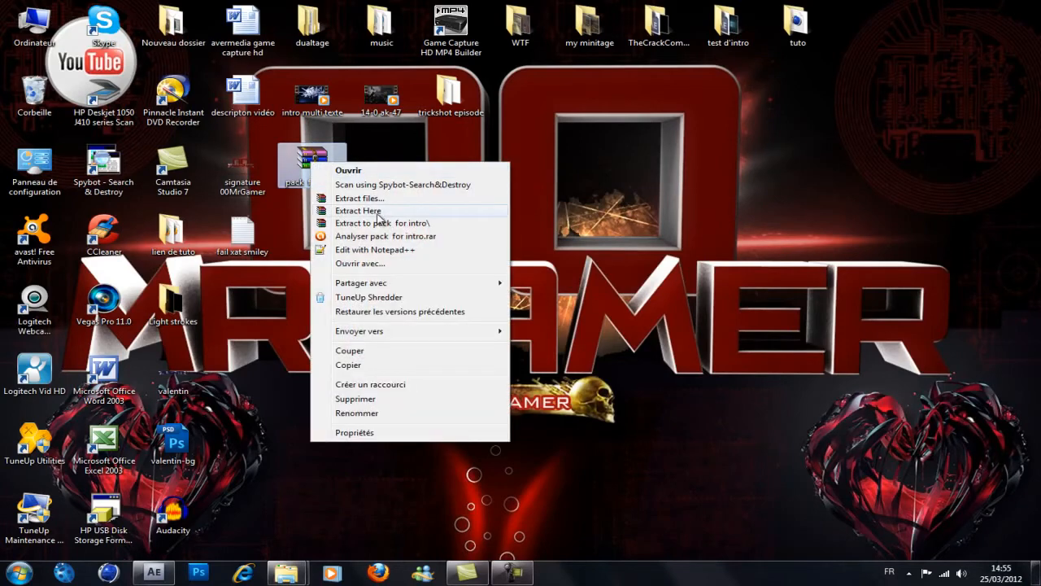
left_click(358, 211)
mouse_move(285, 573)
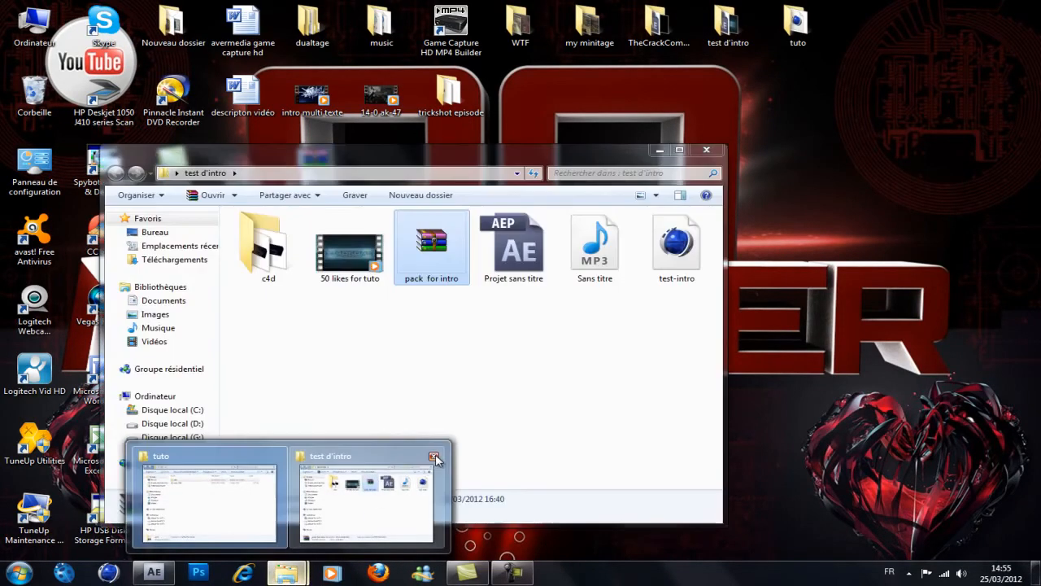
left_click(434, 457)
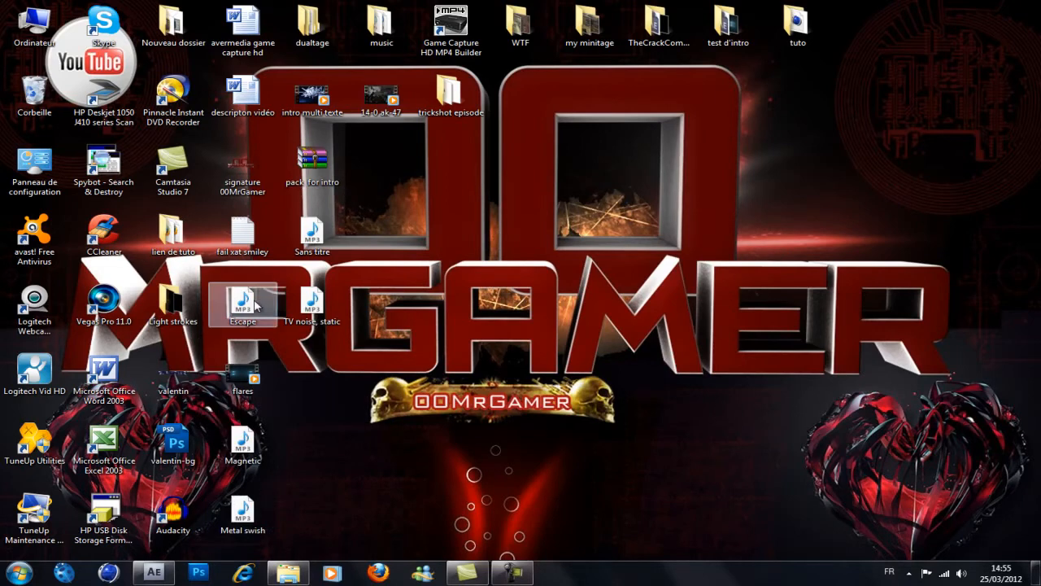
Step: Import Magnetic.mp3 from the desktop into the project and place it above the intro sequence in Composition 1
left_click_drag(252, 453, 22, 261)
left_click_drag(61, 196, 153, 441)
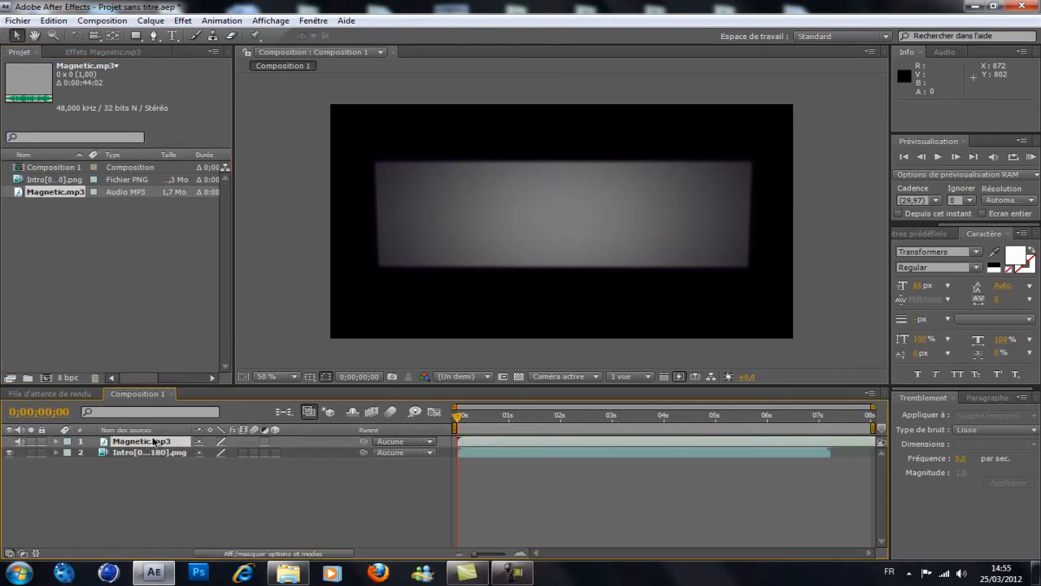
Step: Import Escape.mp3 from the desktop into the project and place it above Magnetic.mp3 in Composition 1
left_click(1037, 574)
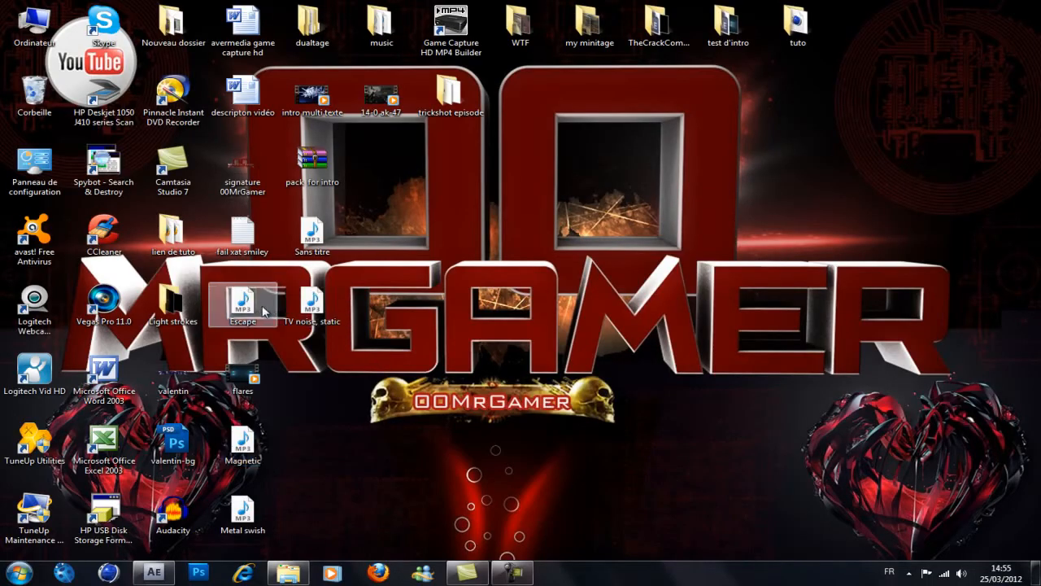
left_click_drag(244, 307, 37, 241)
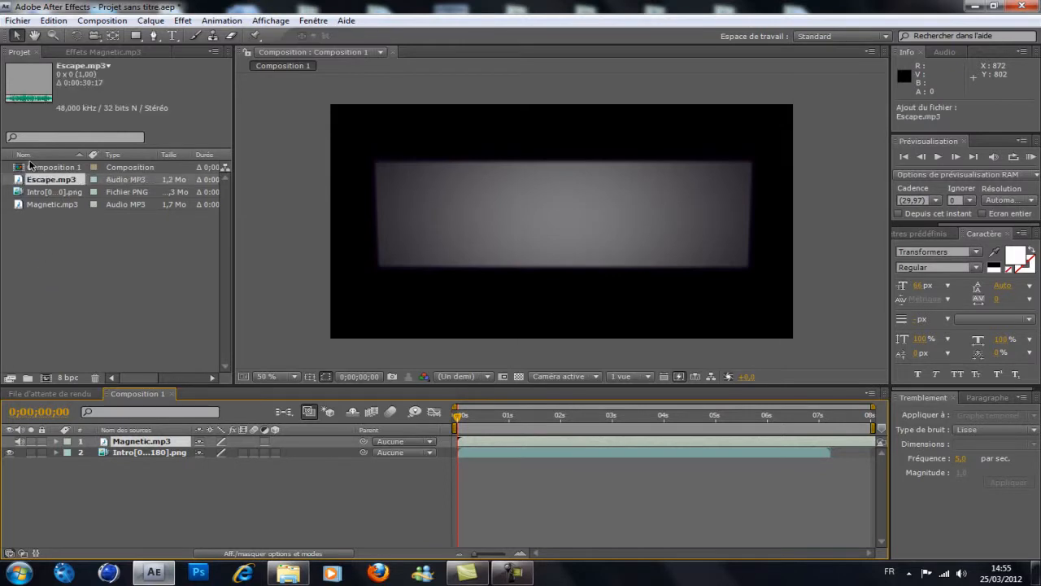
left_click_drag(39, 182, 176, 441)
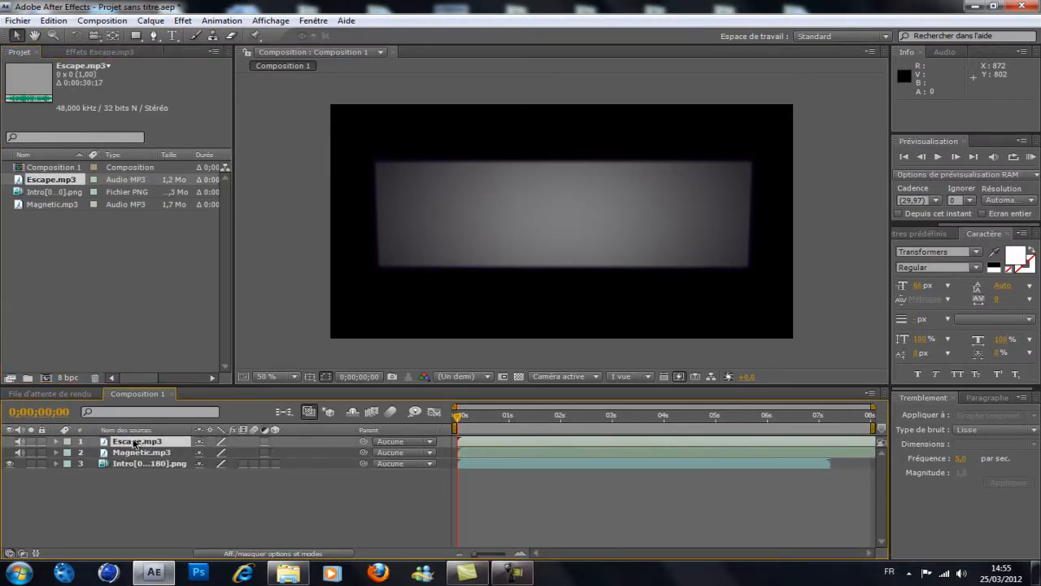
left_click(1038, 578)
left_click(276, 387)
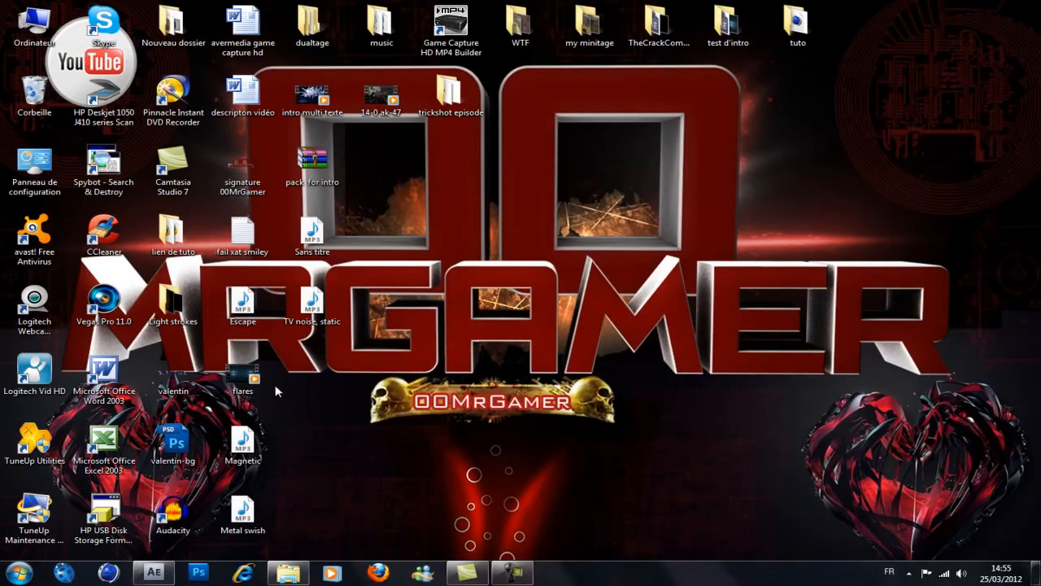
left_click(152, 573)
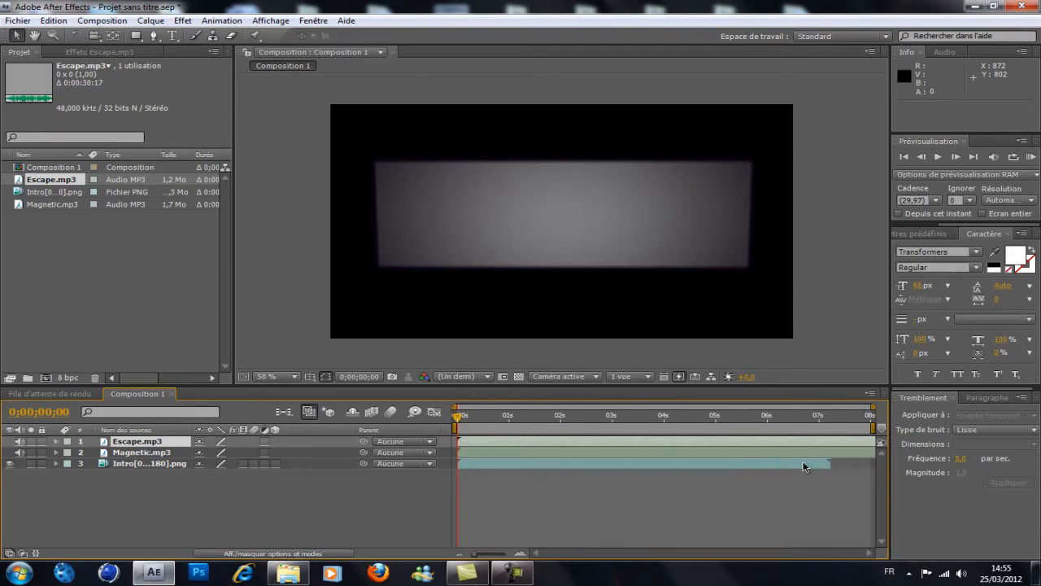
left_click(42, 193)
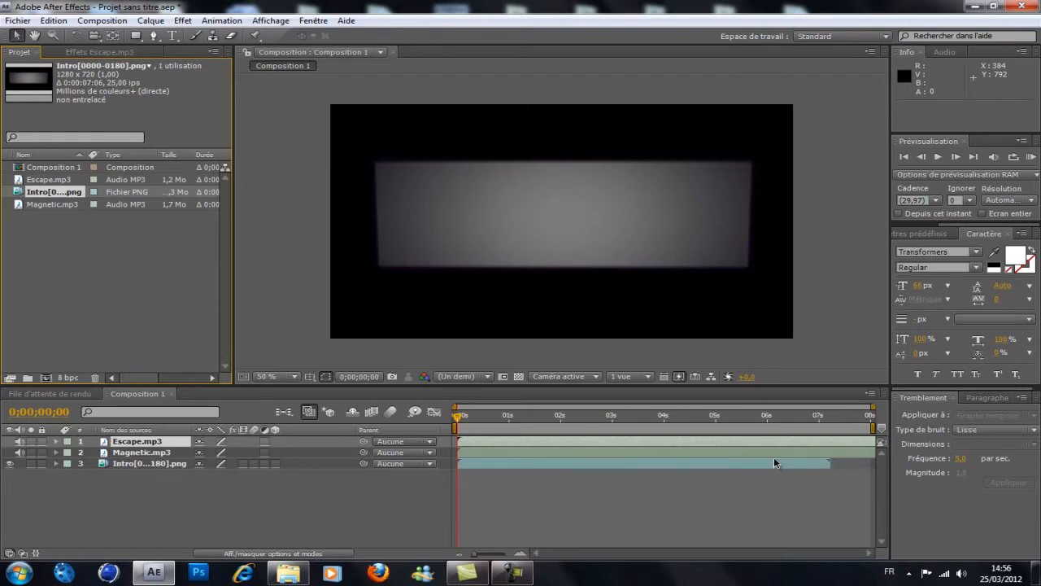
left_click(156, 464)
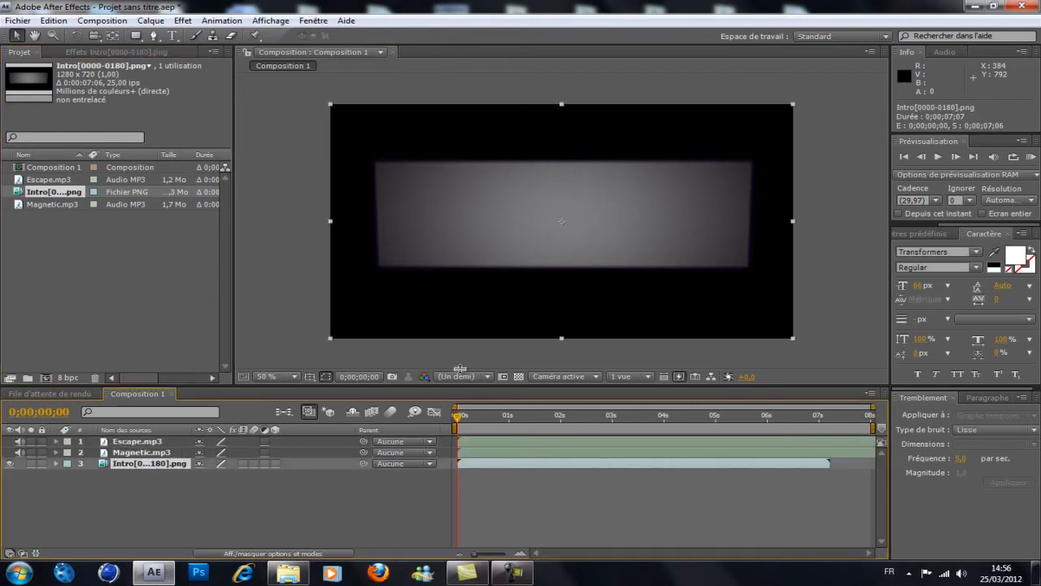
left_click_drag(461, 418, 422, 425)
Step: Import Sans titre.mp3 from the desktop into the project and place it between Magnetic.mp3 and the intro sequence in Composition 1
left_click(153, 572)
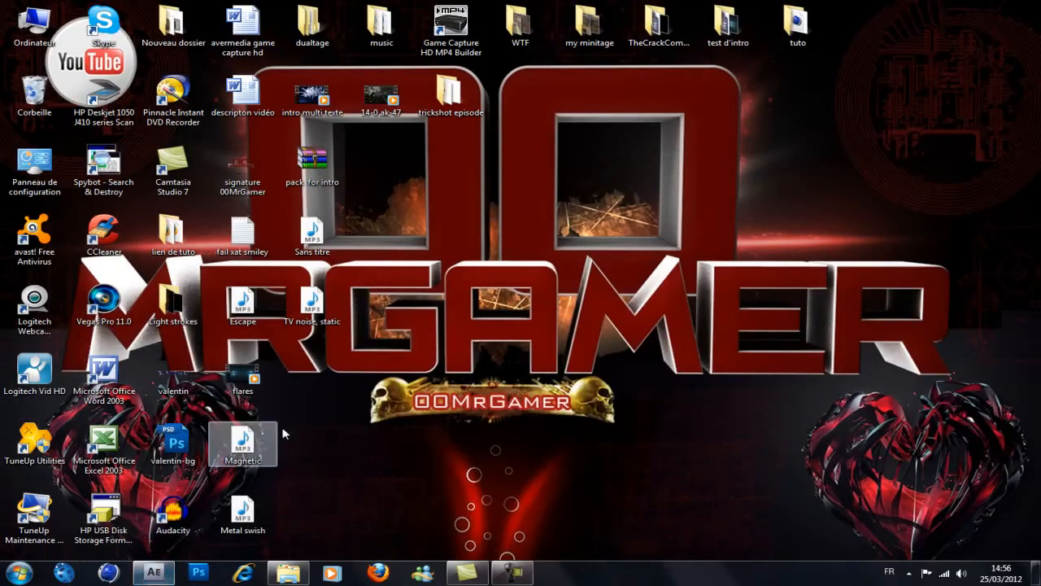
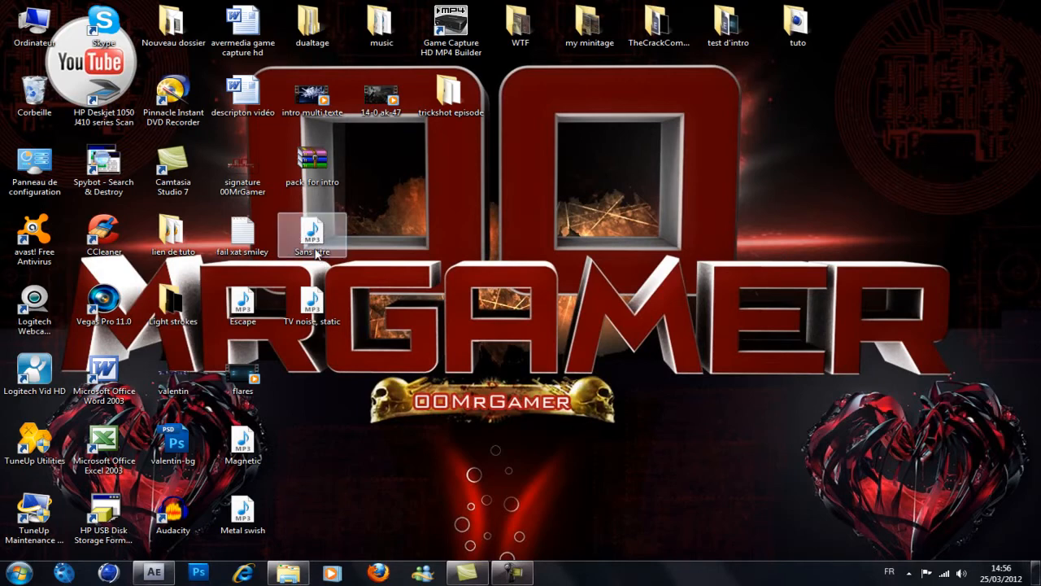
left_click_drag(318, 235, 102, 251)
left_click_drag(55, 218, 159, 458)
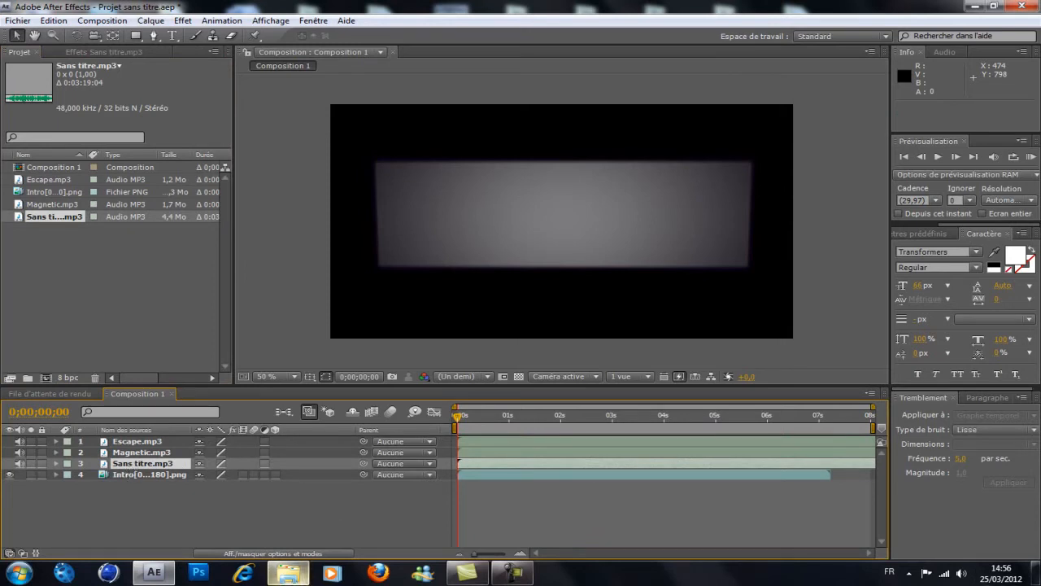
Step: Look through the tuto folder and the desktop's music folder for audio, and return to After Effects
left_click(288, 572)
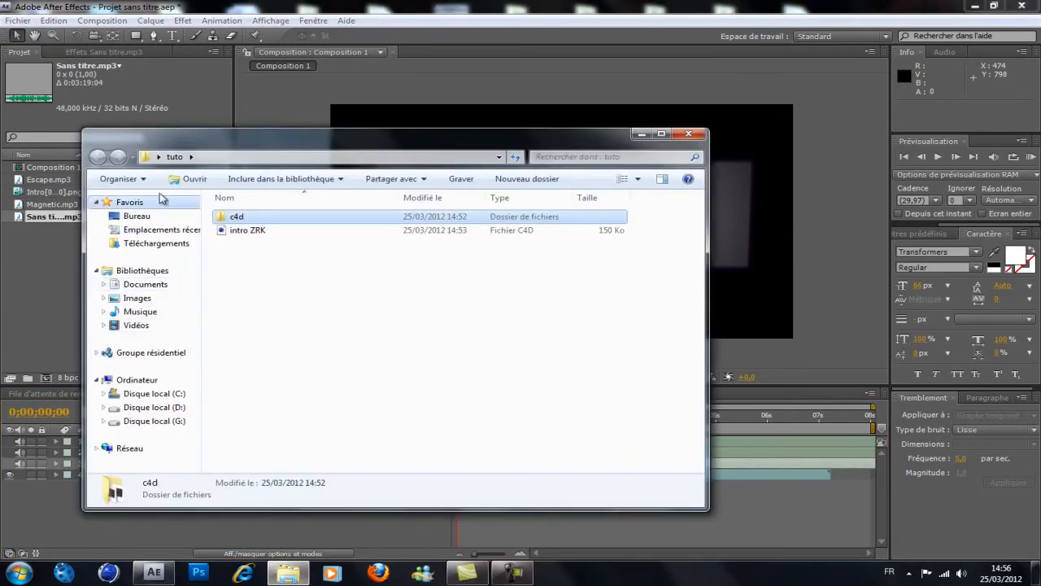
left_click(642, 133)
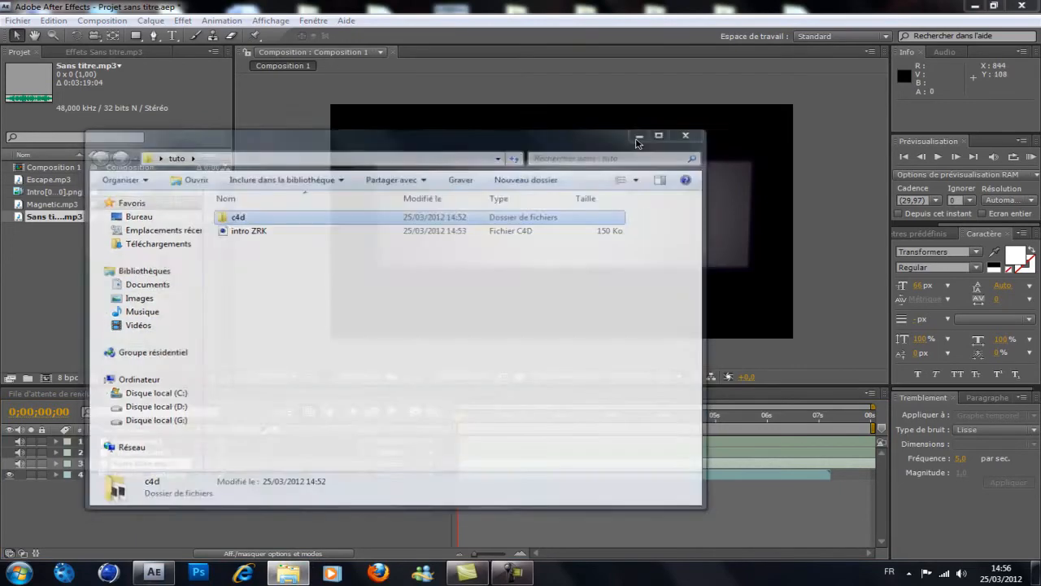
key("super+d")
double_click(368, 32)
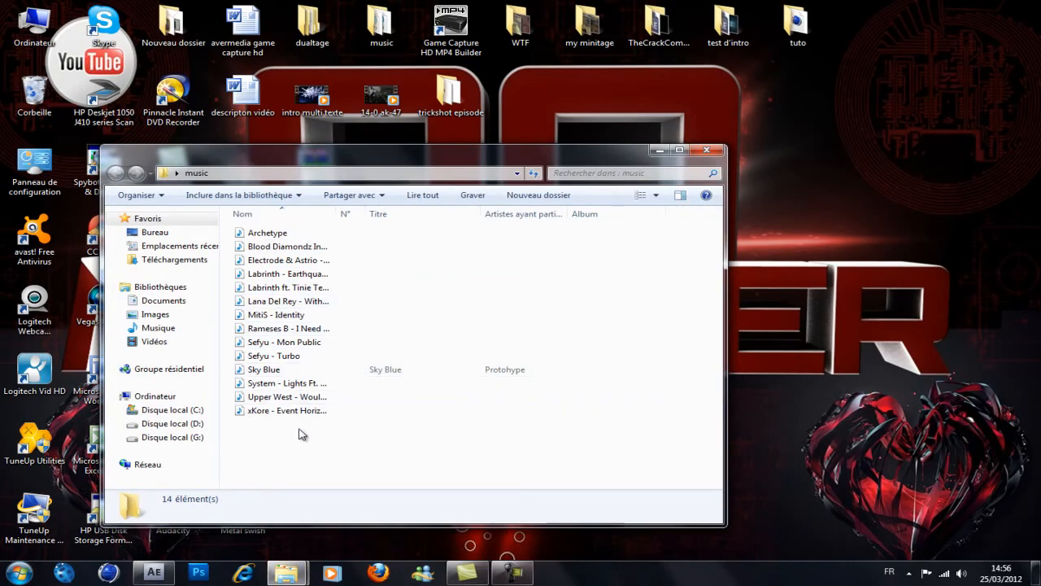
left_click(707, 150)
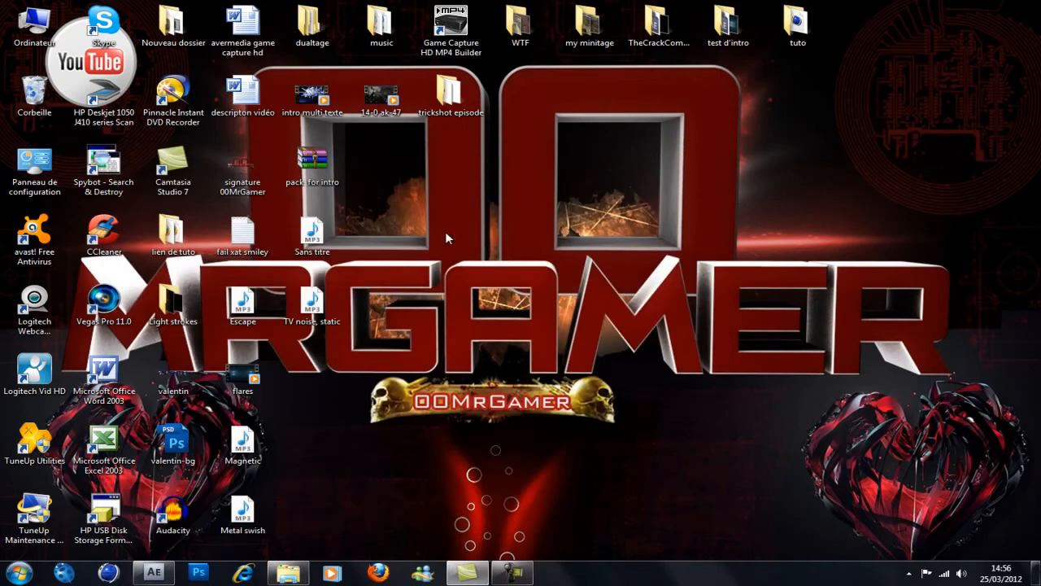
left_click(154, 572)
Step: Import Metal swish.mp3 from the desktop into the project
left_click(1036, 572)
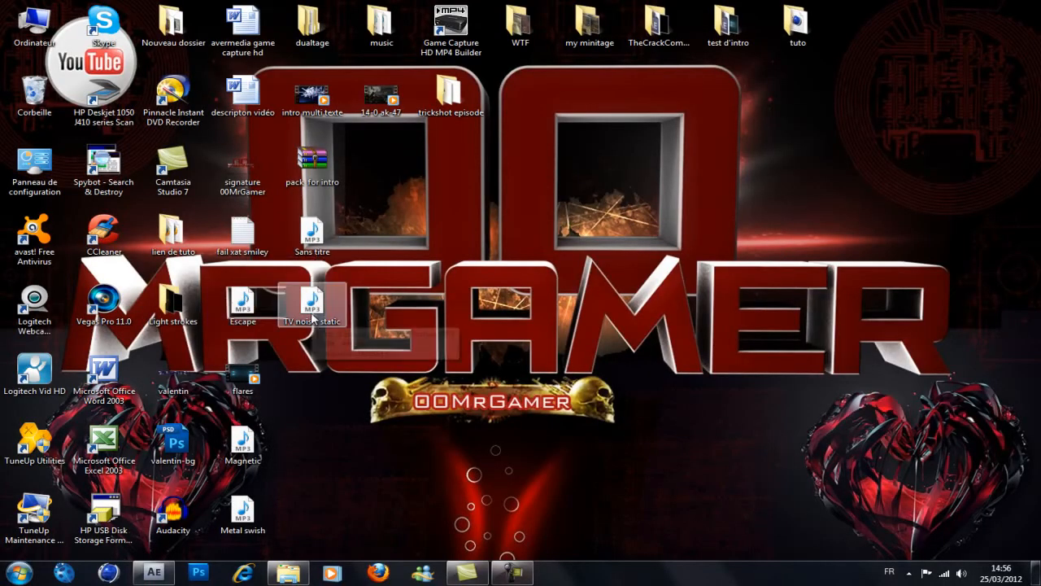
left_click_drag(243, 511, 42, 267)
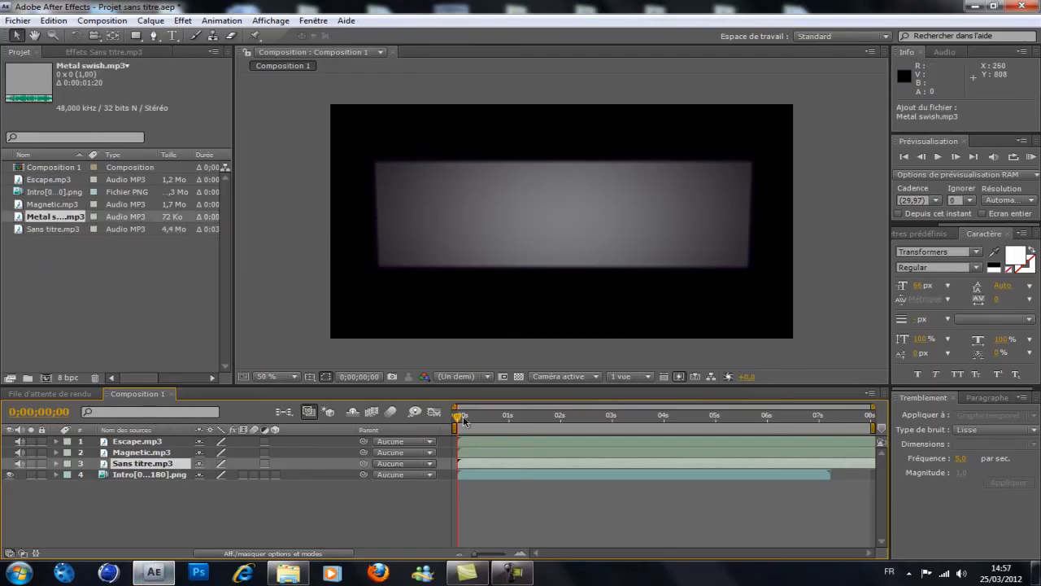
Step: Move the current time frame by frame to 0;00;00;27, where the ZRK text has landed on the plate
left_click_drag(460, 419, 500, 426)
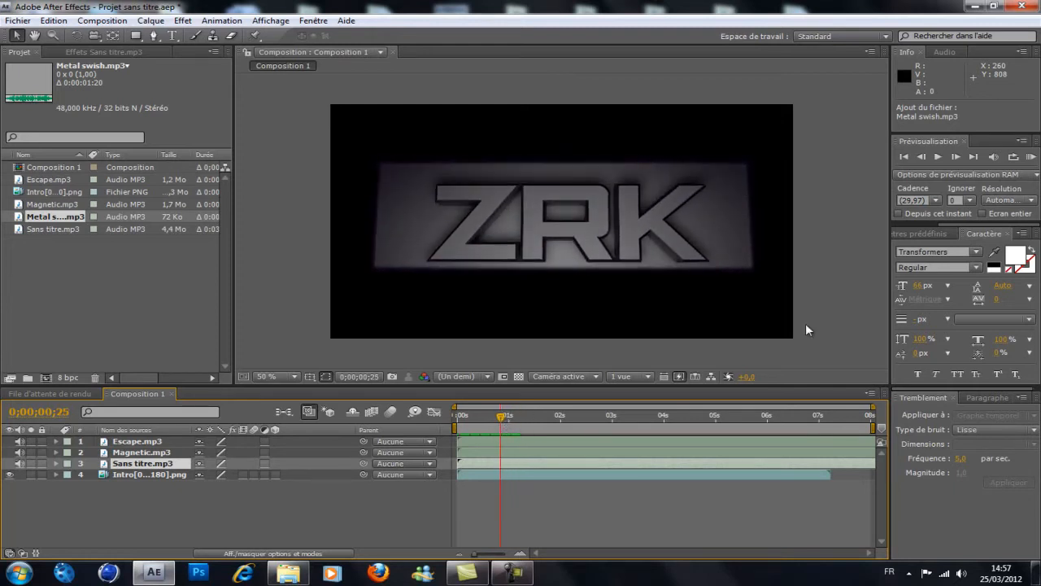
left_click(938, 157)
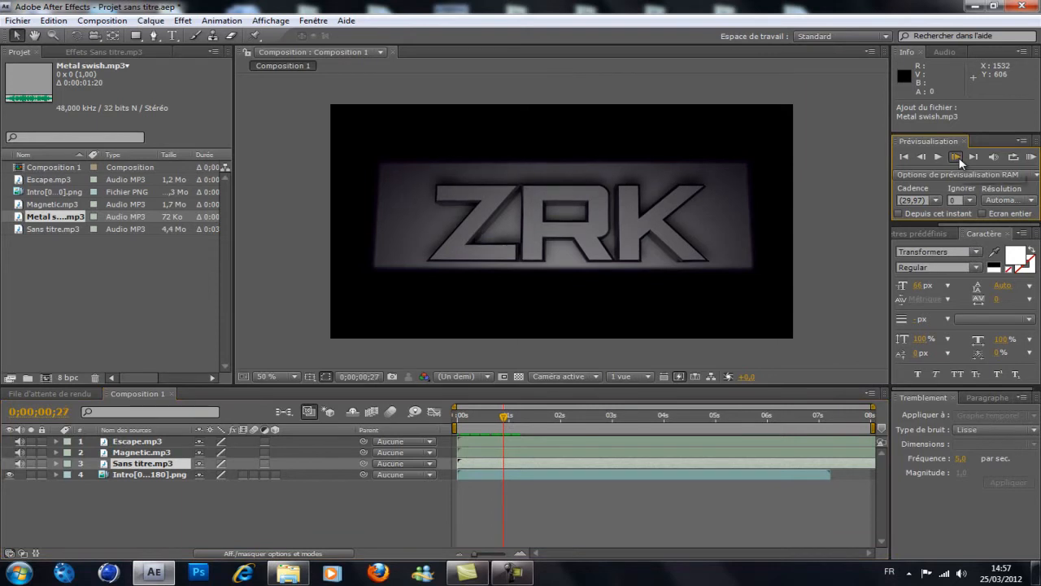
left_click(922, 161)
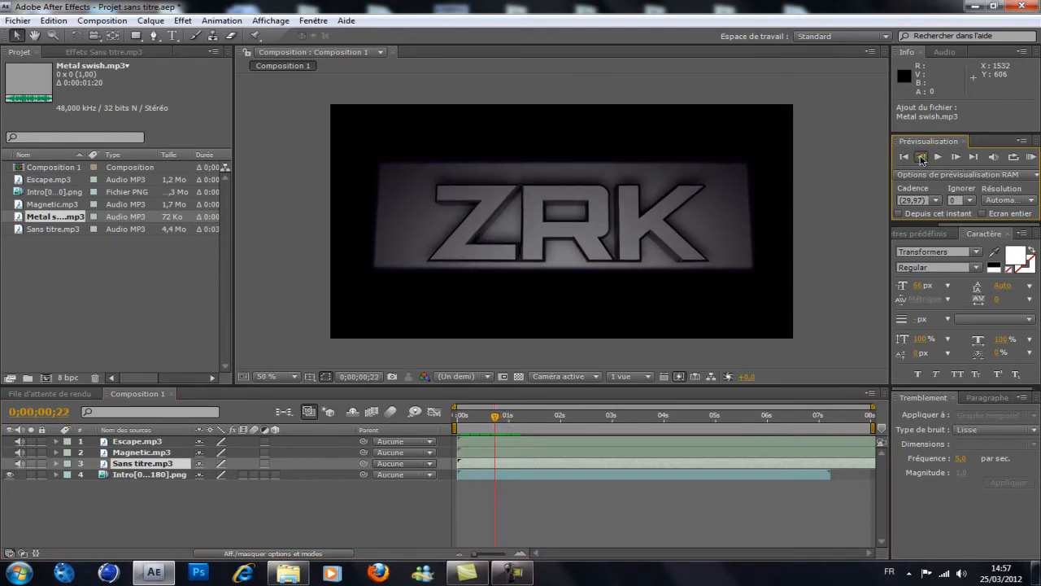
left_click(922, 161)
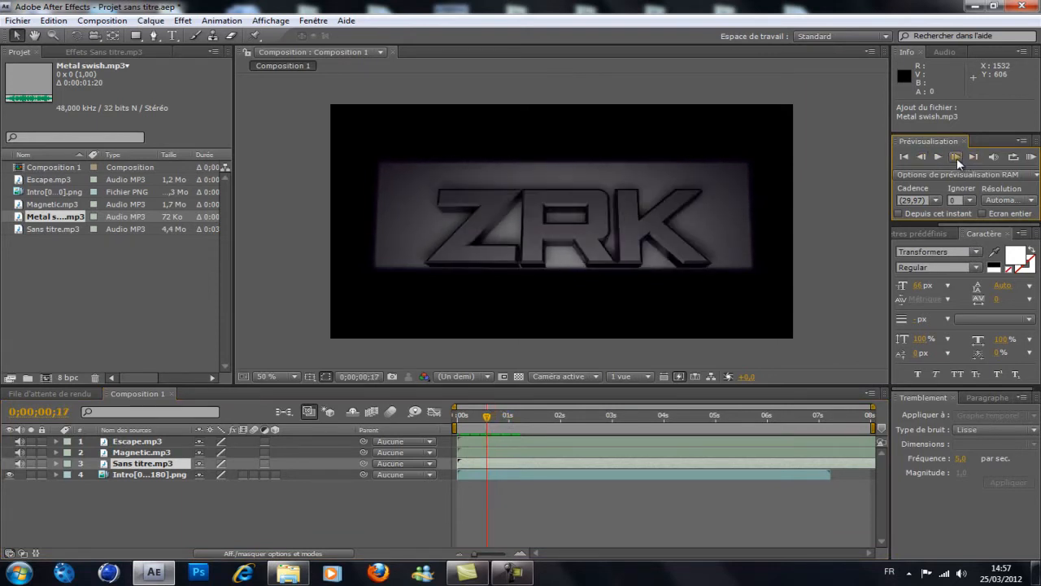
left_click(956, 157)
left_click(955, 157)
left_click(956, 157)
left_click(955, 157)
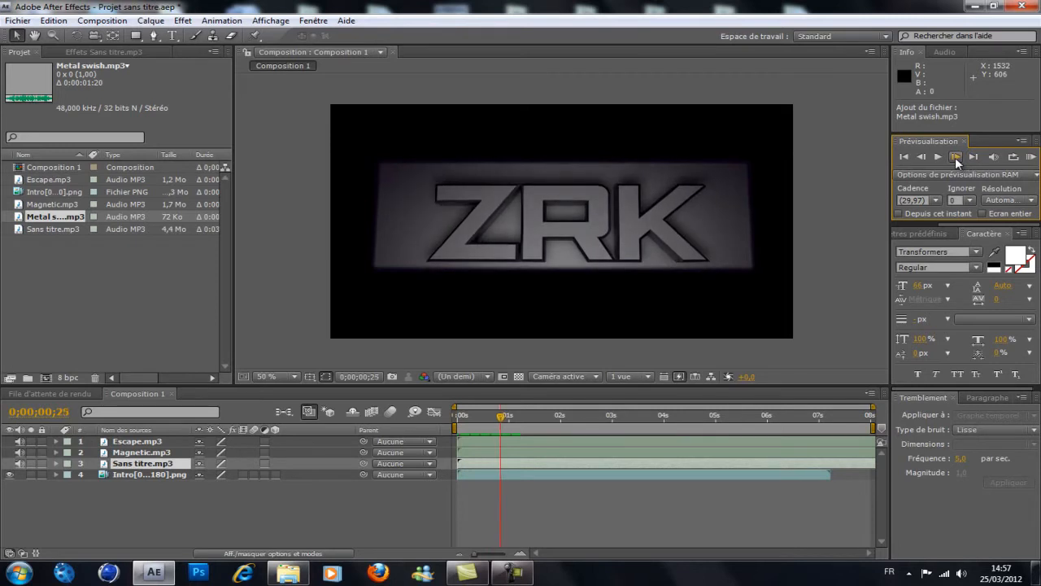
left_click(955, 157)
left_click(955, 157)
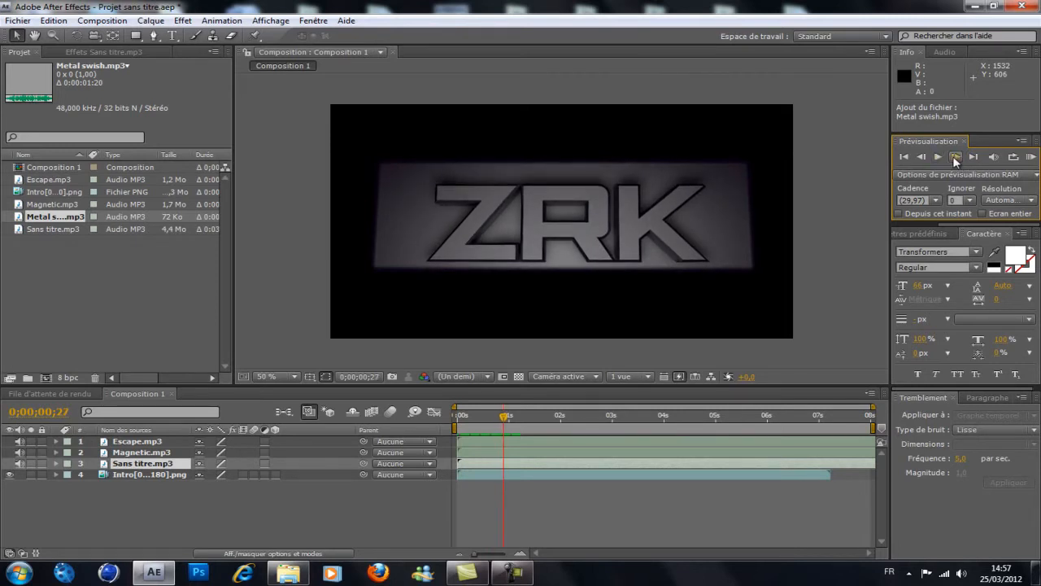
left_click(922, 157)
Step: Add Metal swish.mp3 above Sans titre.mp3 in Composition 1 and shift its clip to start at 0;00;00;26
left_click_drag(49, 221, 166, 463)
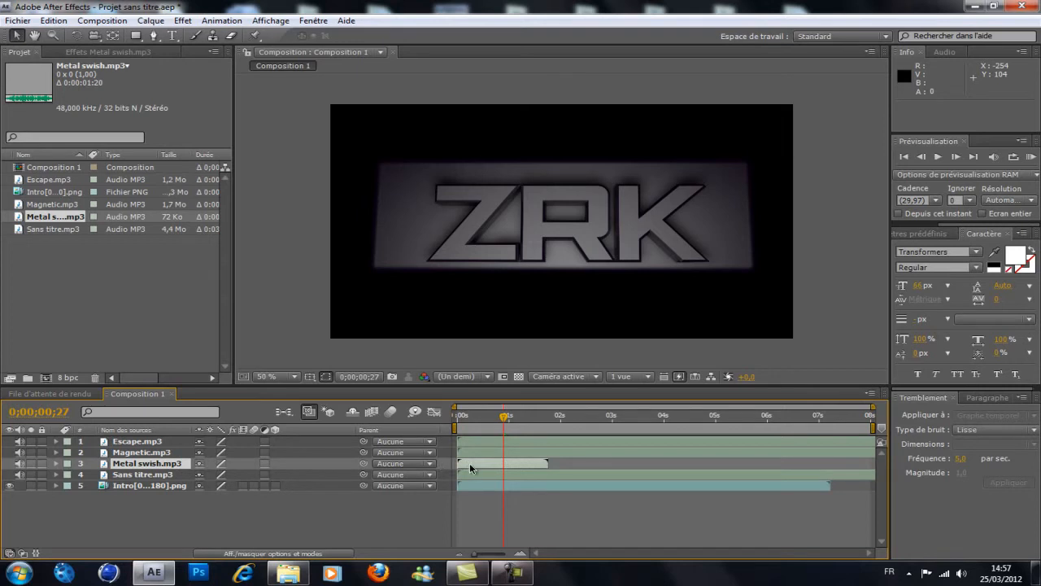
left_click_drag(470, 462, 500, 464)
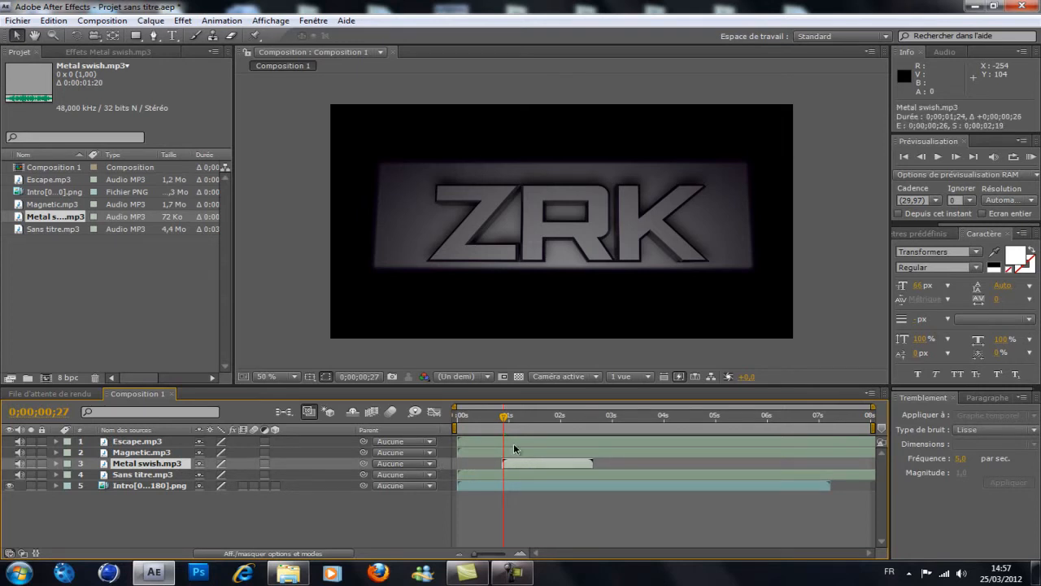
Step: Save the project as "ZRK intro" in the desktop's tuto folder
left_click(18, 21)
left_click(69, 155)
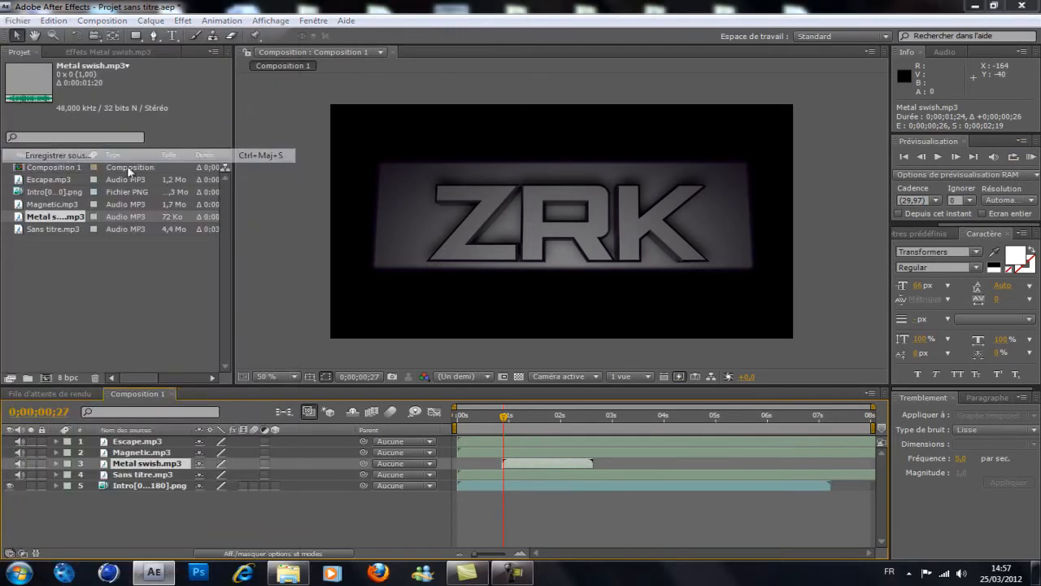
left_click(41, 138)
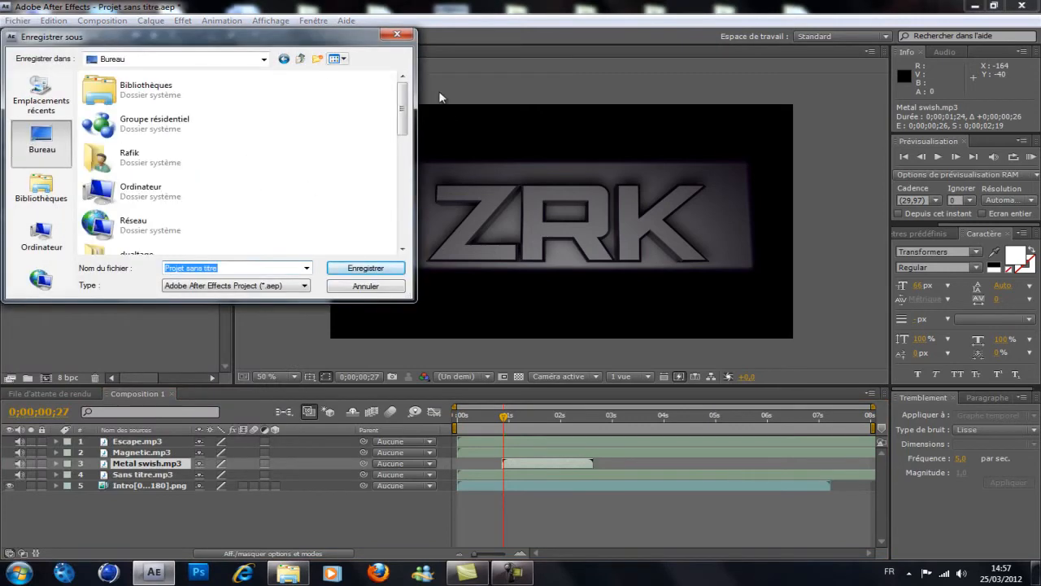
left_click_drag(399, 112, 401, 216)
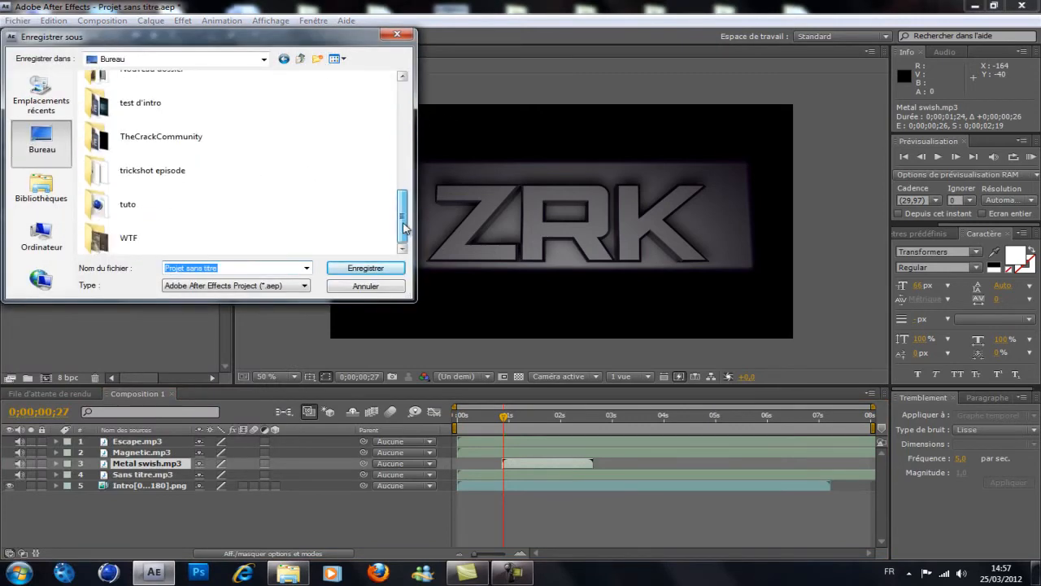
double_click(128, 205)
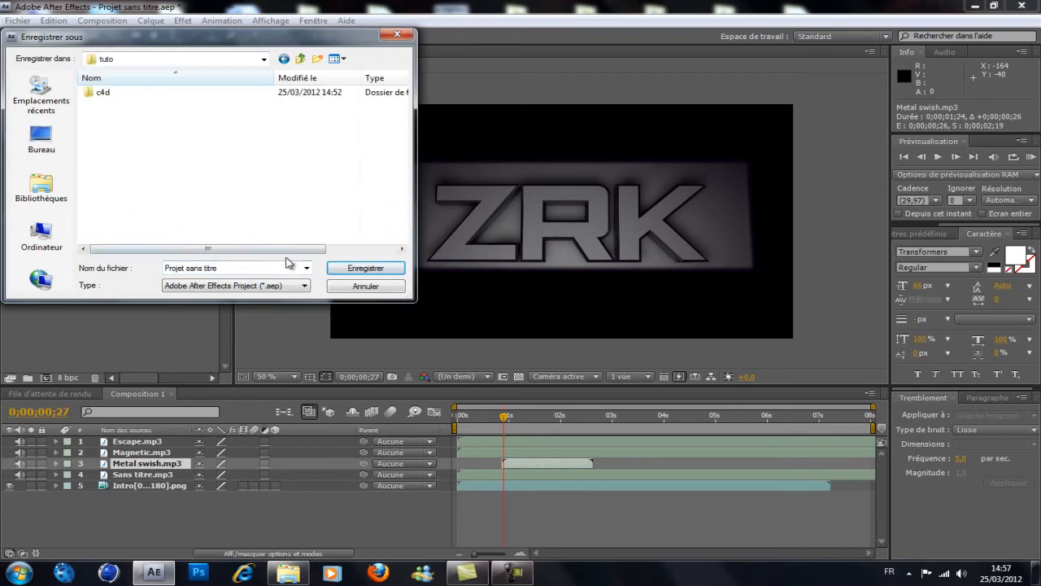
left_click(281, 267)
type("ZRK intro")
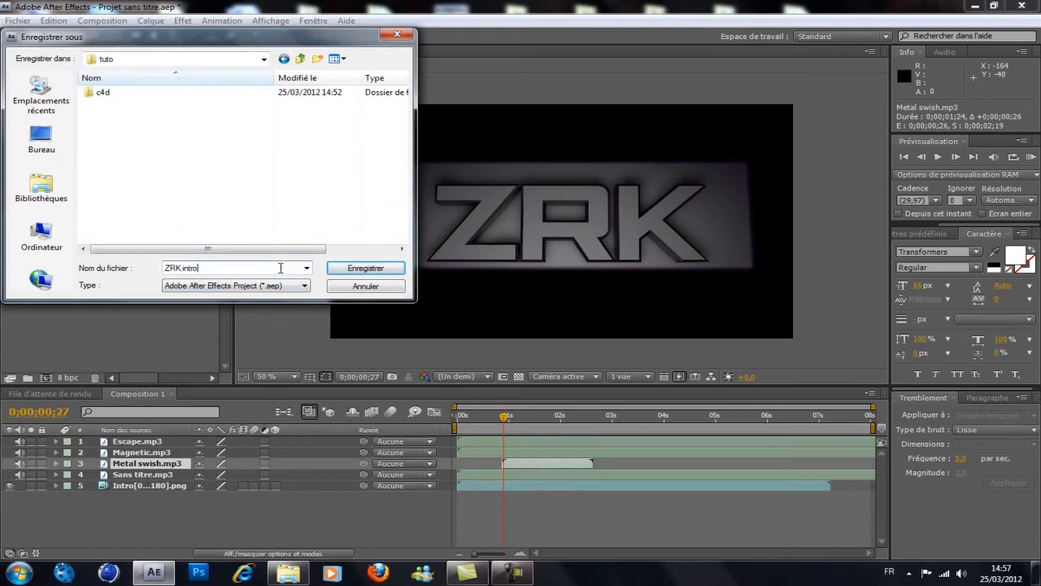
key("Return")
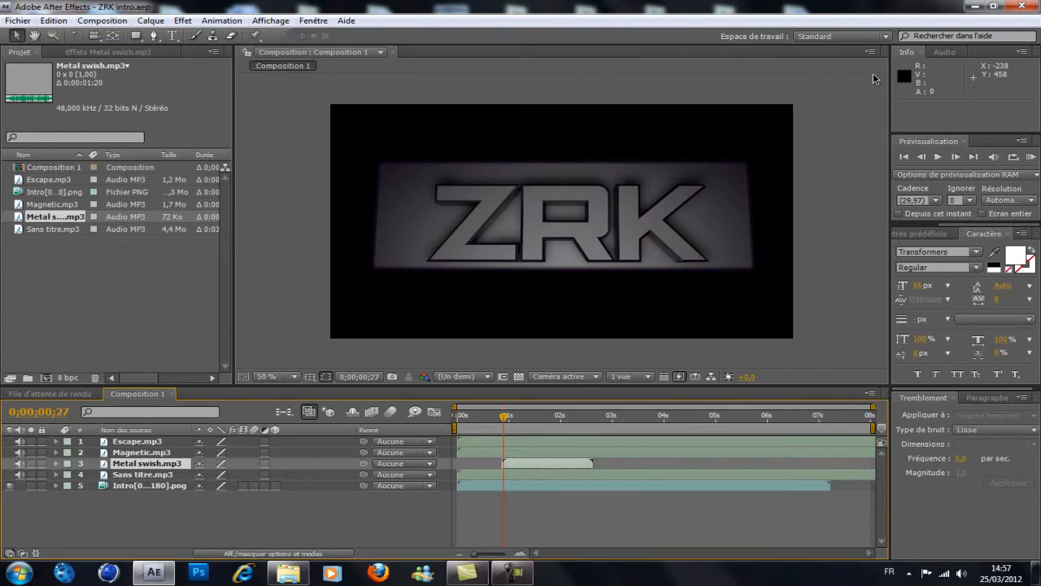
Step: Preview Composition 1 around the metal swish sound and return to the first frame
mouse_move(503, 426)
left_mouse_down()
mouse_move(436, 423)
mouse_move(517, 421)
left_mouse_up()
key("KP_0")
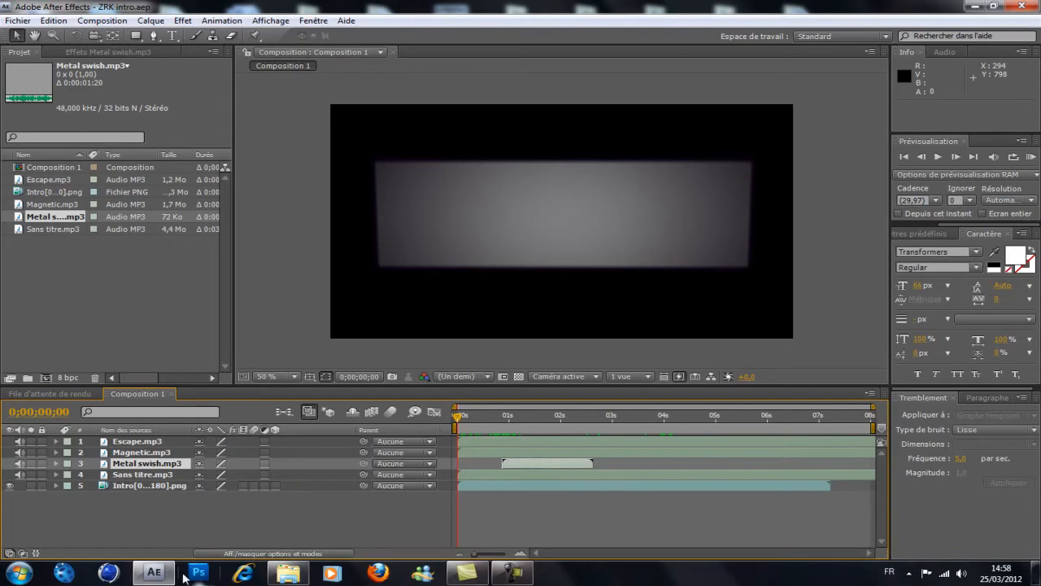
left_click(18, 572)
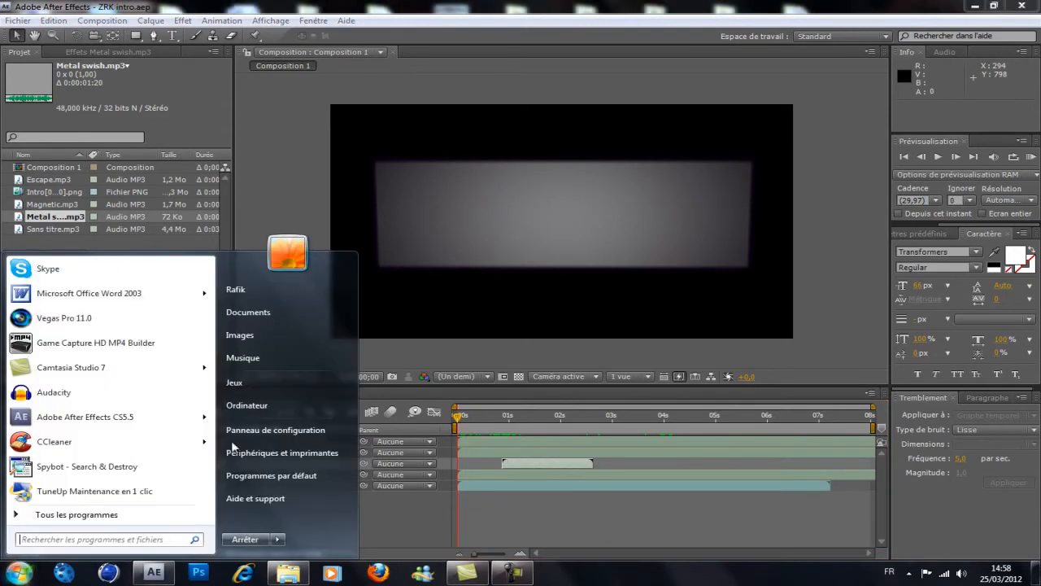
left_click(278, 413)
left_click(713, 148)
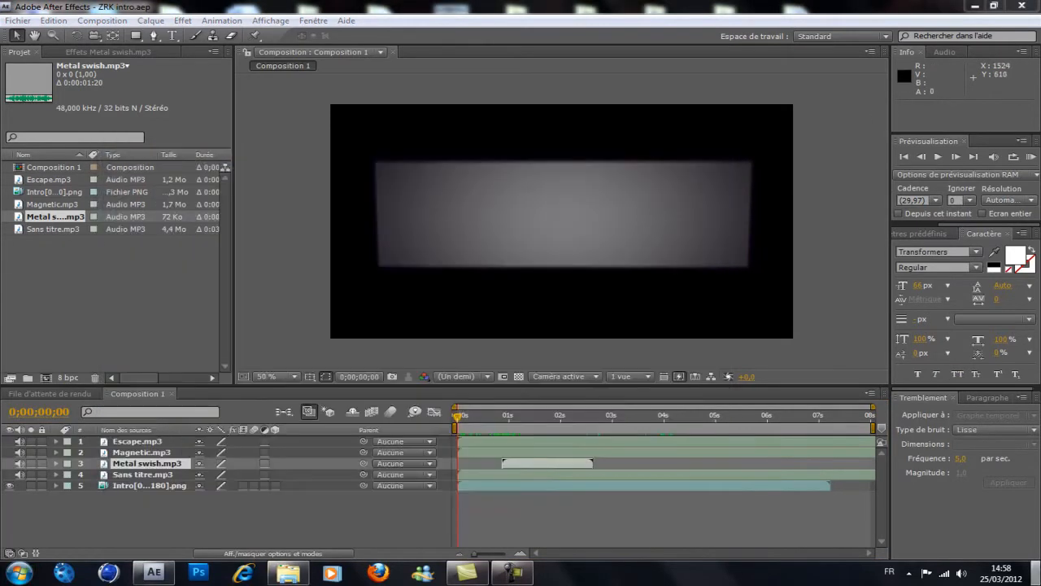
Step: From the desktop's Nouveau dossier, open the Impacts (100) folder inside son pour intro's Designer Sound FX MP3's collection
key("super+d")
double_click(172, 24)
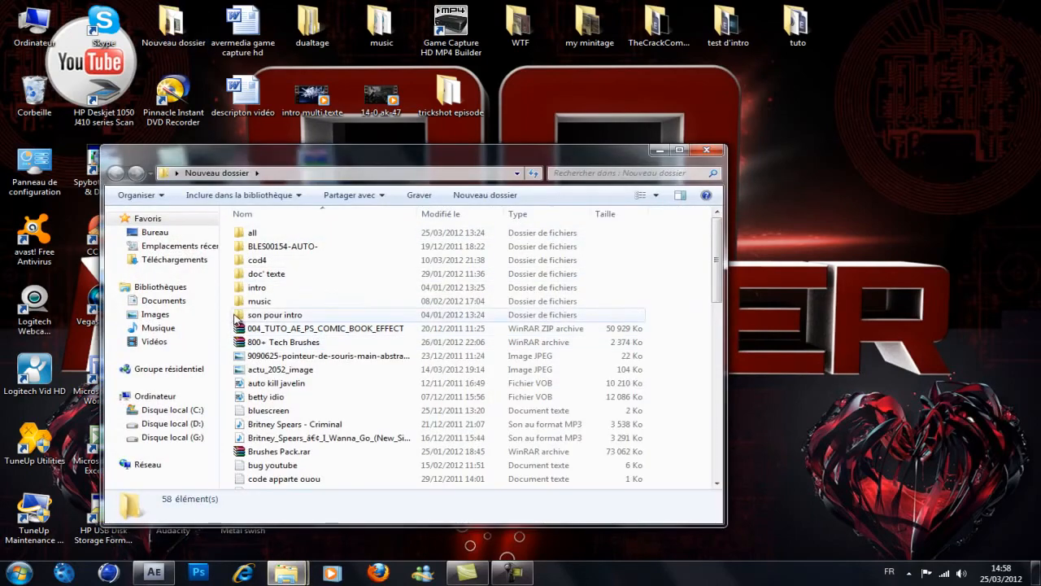
double_click(270, 305)
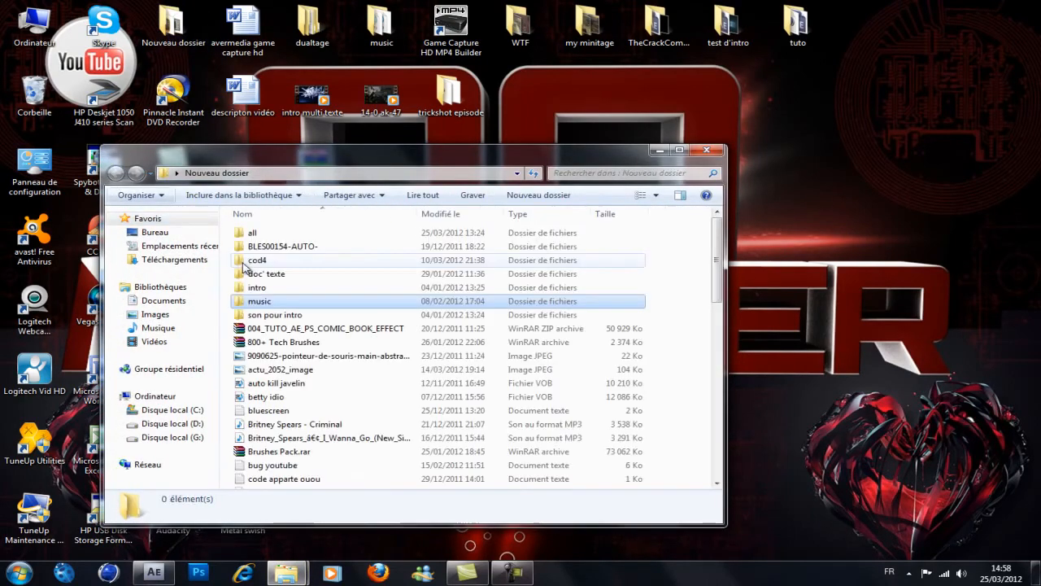
left_click(115, 172)
double_click(277, 315)
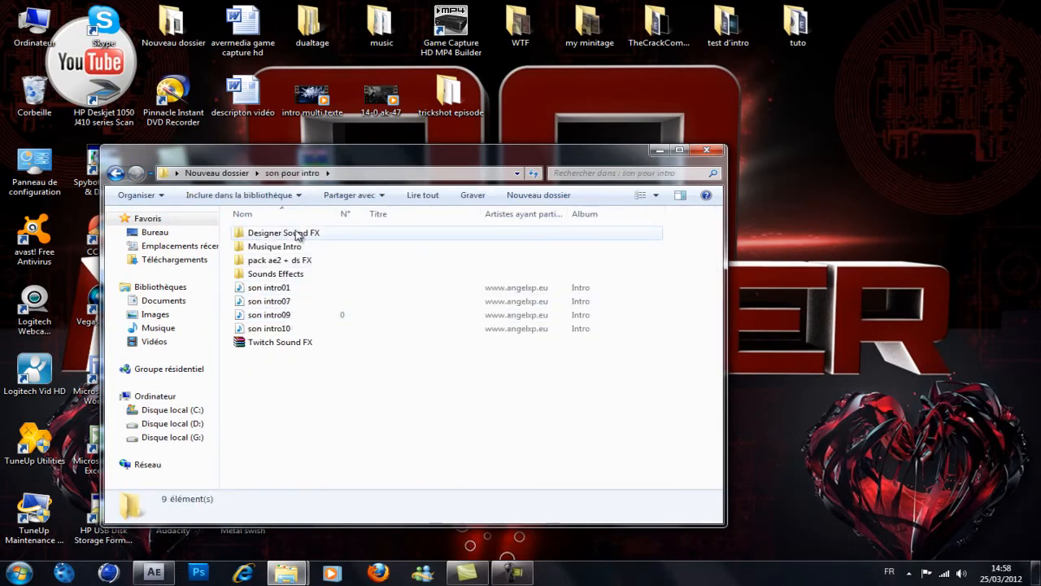
double_click(296, 234)
double_click(296, 233)
left_click(296, 233)
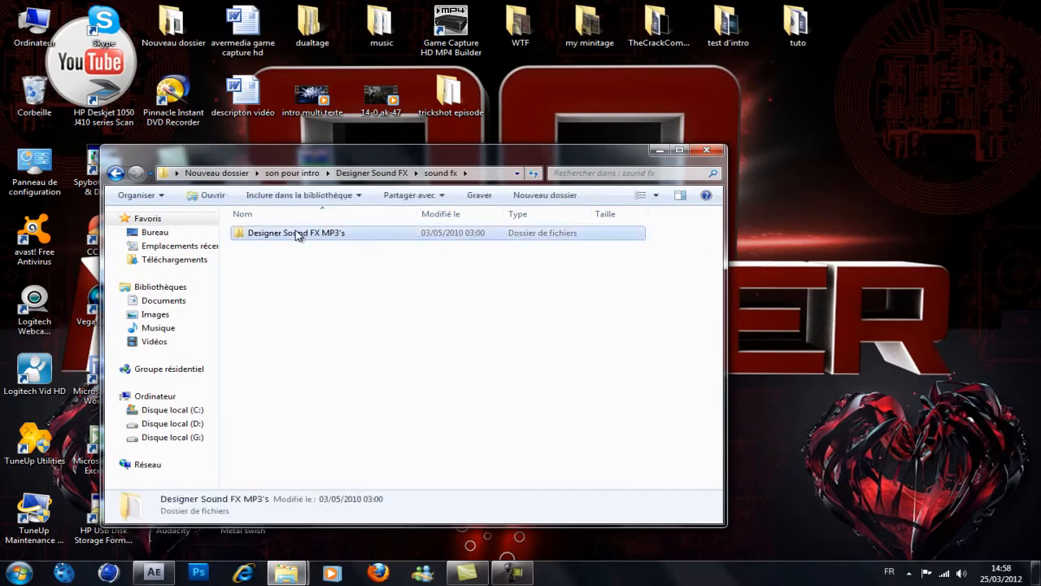
double_click(296, 233)
left_click(286, 287)
double_click(285, 273)
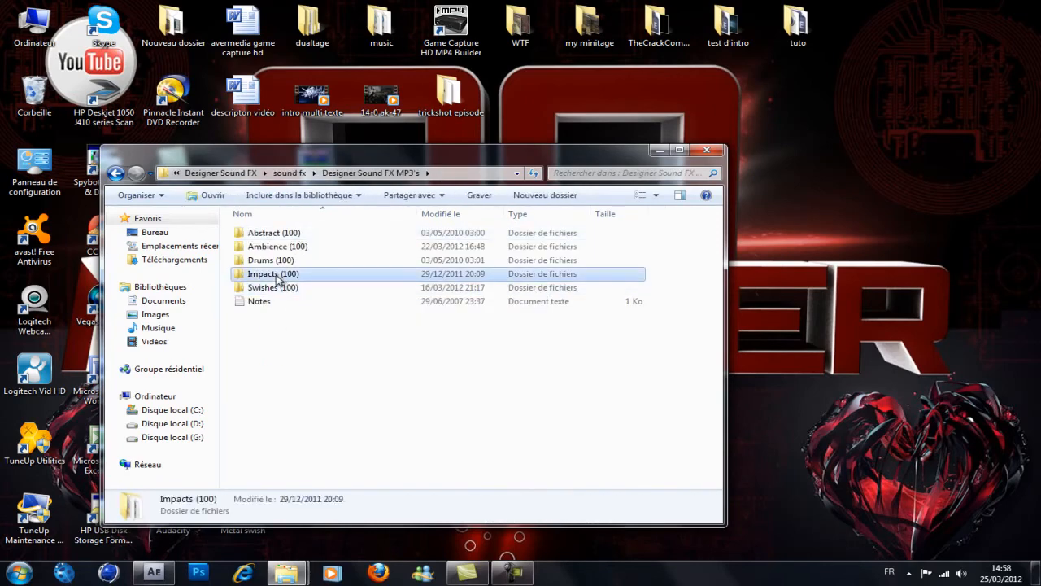
Step: Copy the "Aluminum, phazed" sound from the Impacts (100) folder to the desktop and close the folder window
left_click_drag(292, 238, 349, 234)
right_click(350, 235)
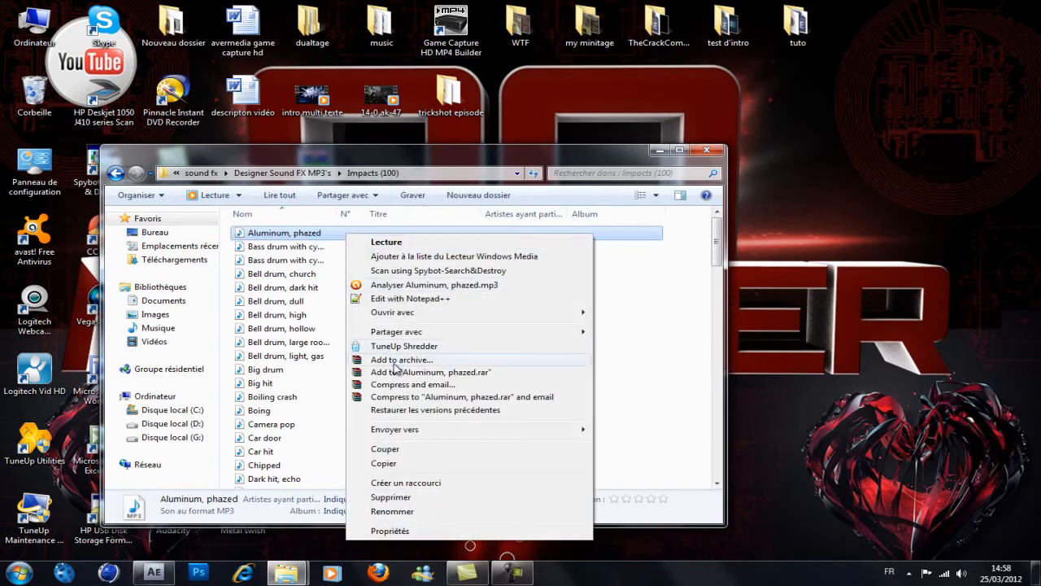
left_click(429, 465)
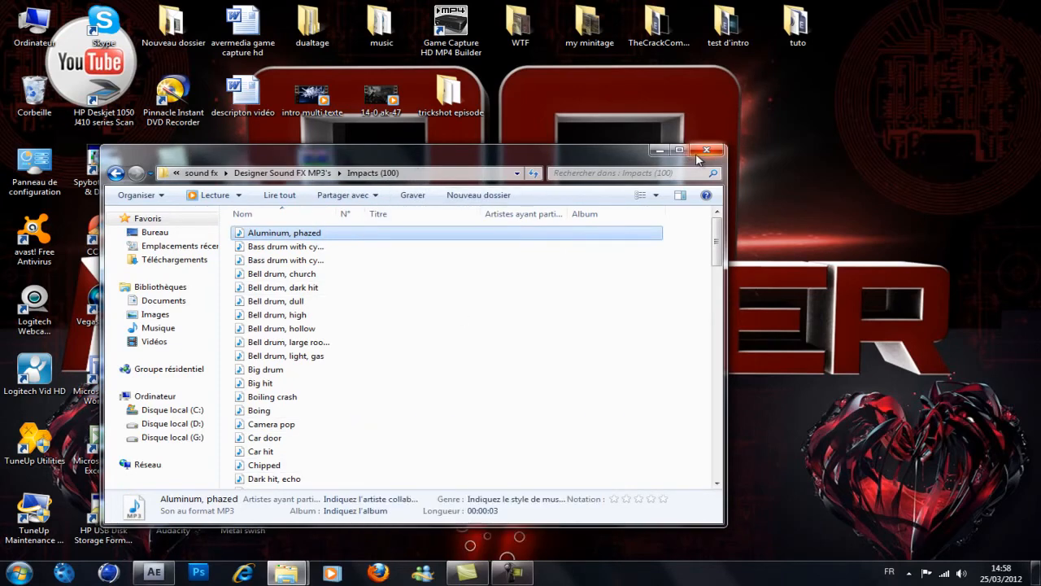
left_click(706, 150)
right_click(384, 167)
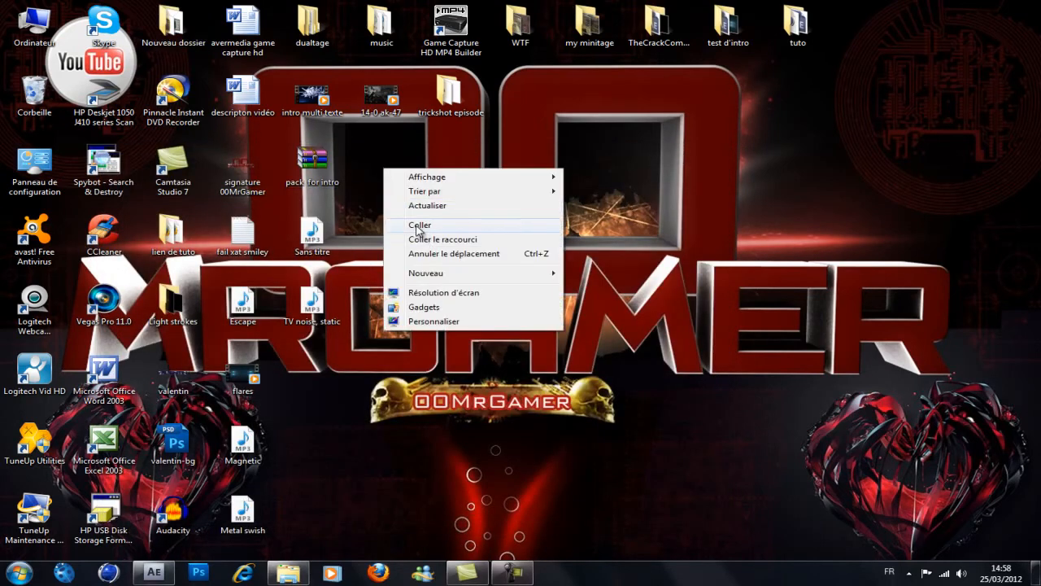
left_click(415, 224)
left_click(424, 193)
Step: Import Aluminum, phazed.mp3 from the desktop into the After Effects project and add it as the top layer of Composition 1
left_click_drag(378, 154, 308, 166)
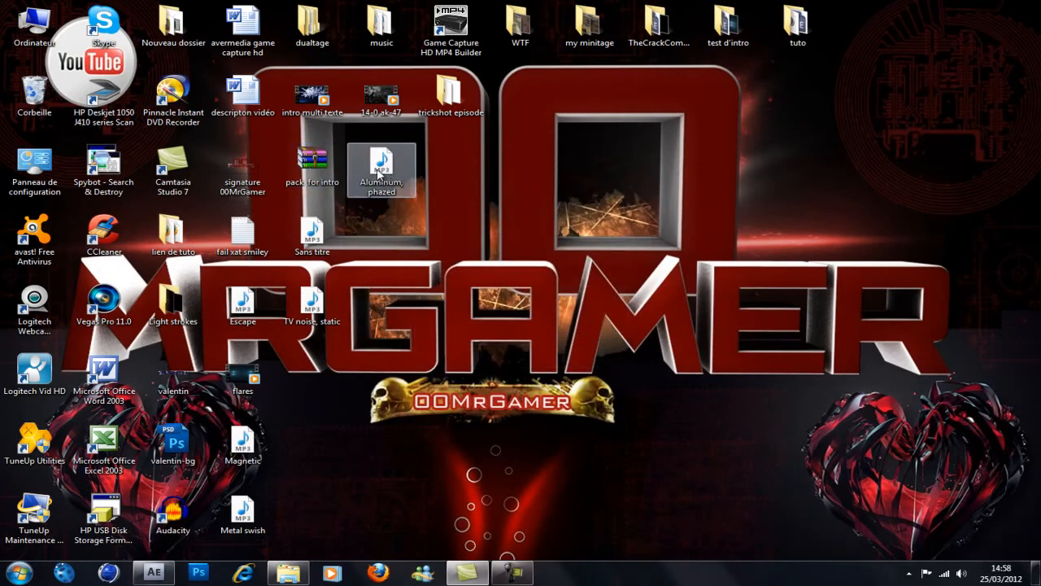
left_click_drag(381, 168, 57, 243)
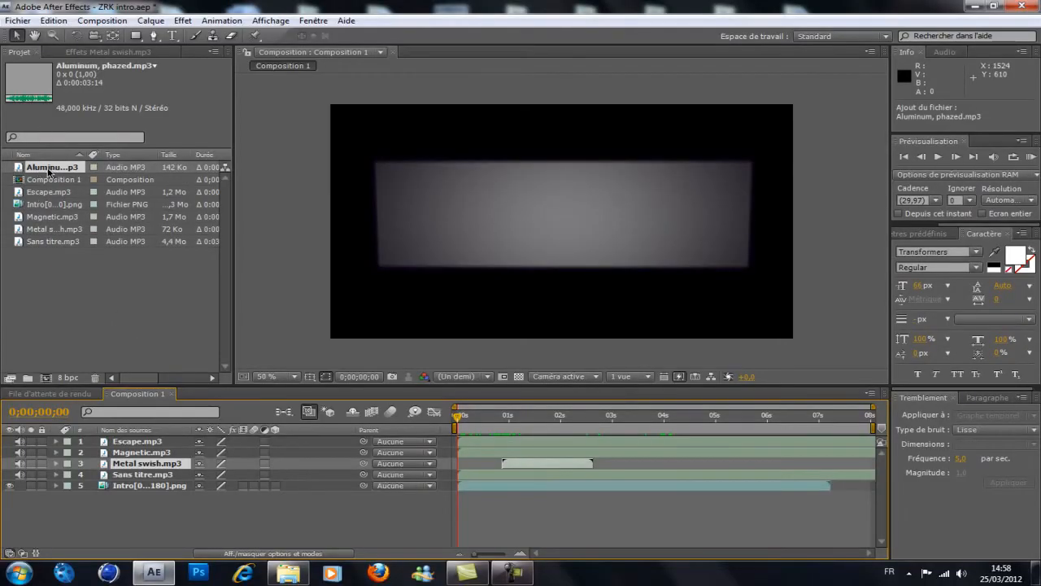
left_click_drag(49, 171, 519, 427)
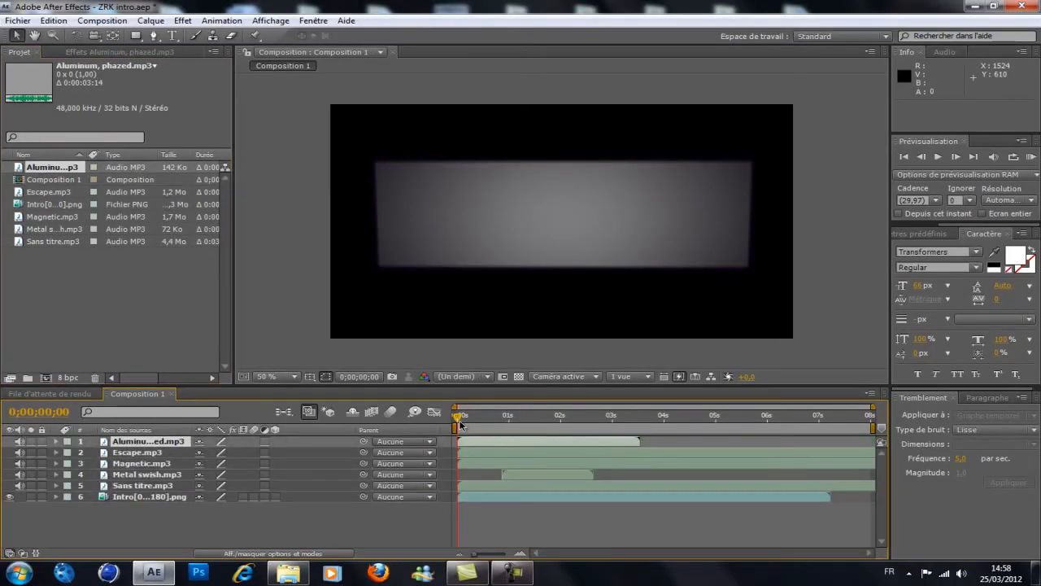
Step: Move the current time to 0;00;00;18 and shift the Aluminum, phazed.mp3 clip to start there
left_click_drag(458, 419, 489, 429)
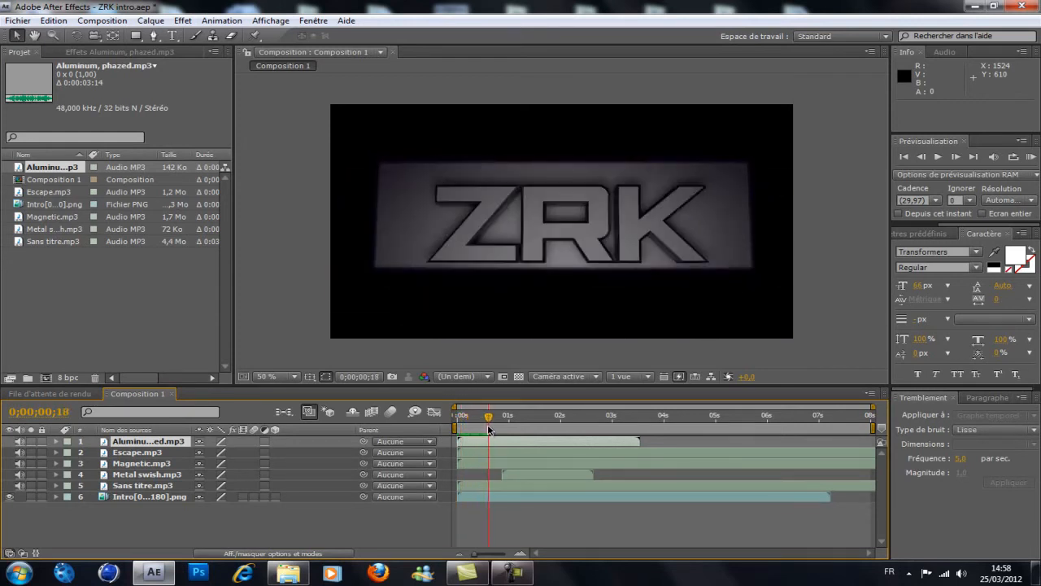
left_click(949, 165)
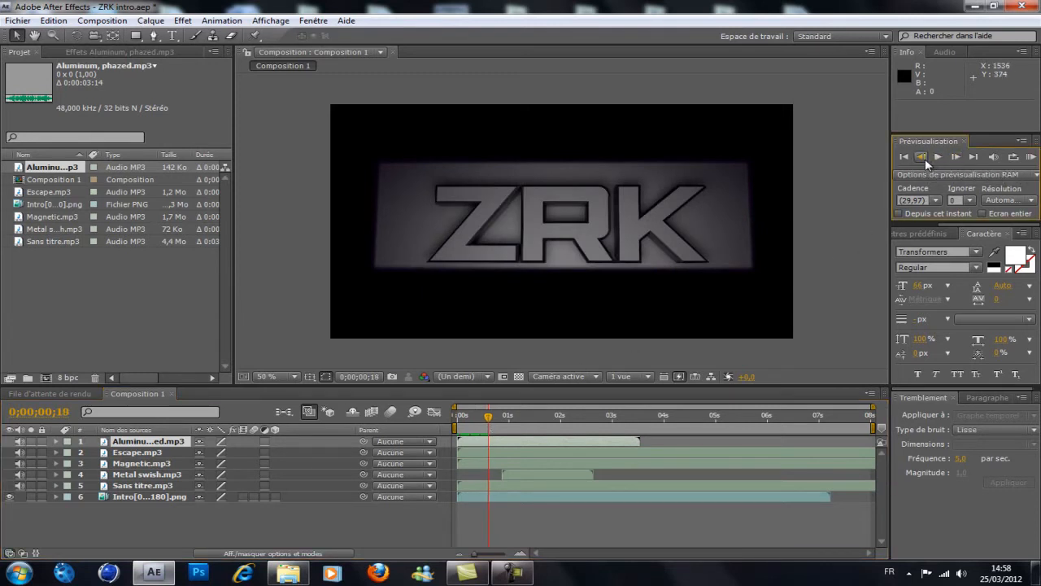
left_click(922, 156)
left_click(956, 156)
left_click_drag(504, 437, 529, 438)
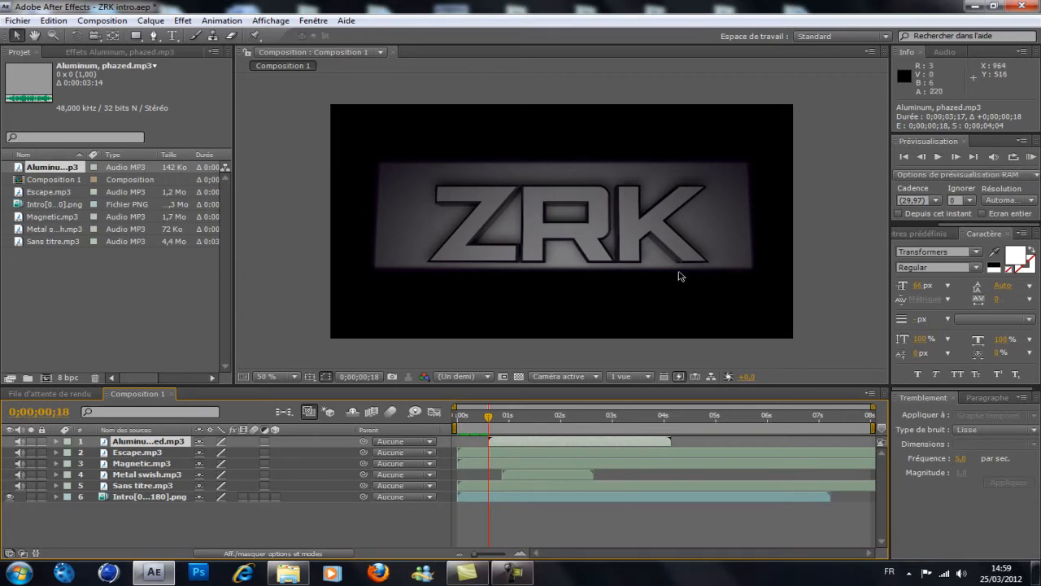
left_click(288, 573)
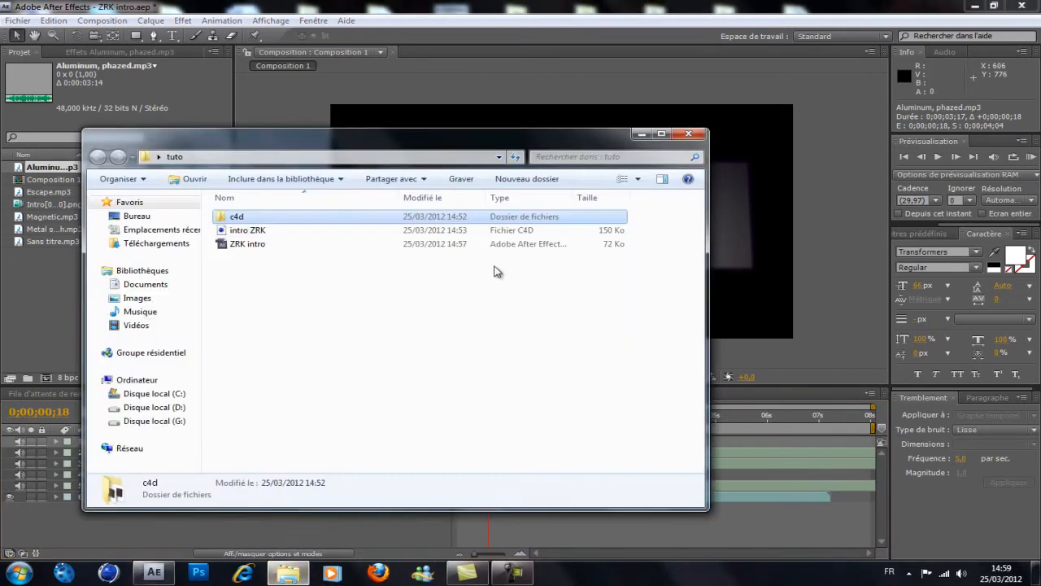
left_click(642, 134)
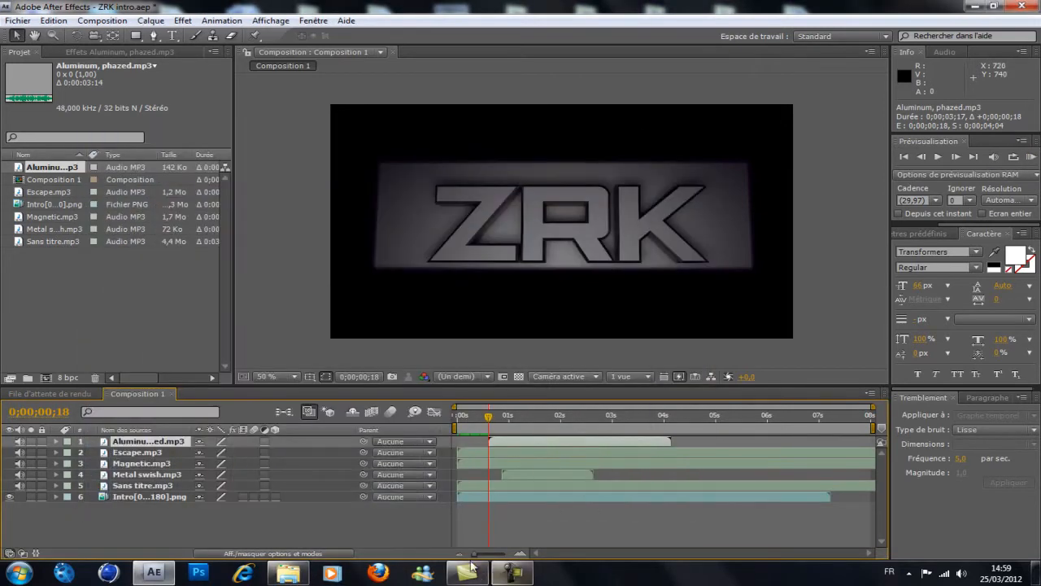
Step: Move the current time to 0;00;04;22, where the GLITCHER text shows, and add an adjustment layer above all layers
left_click_drag(488, 421, 701, 426)
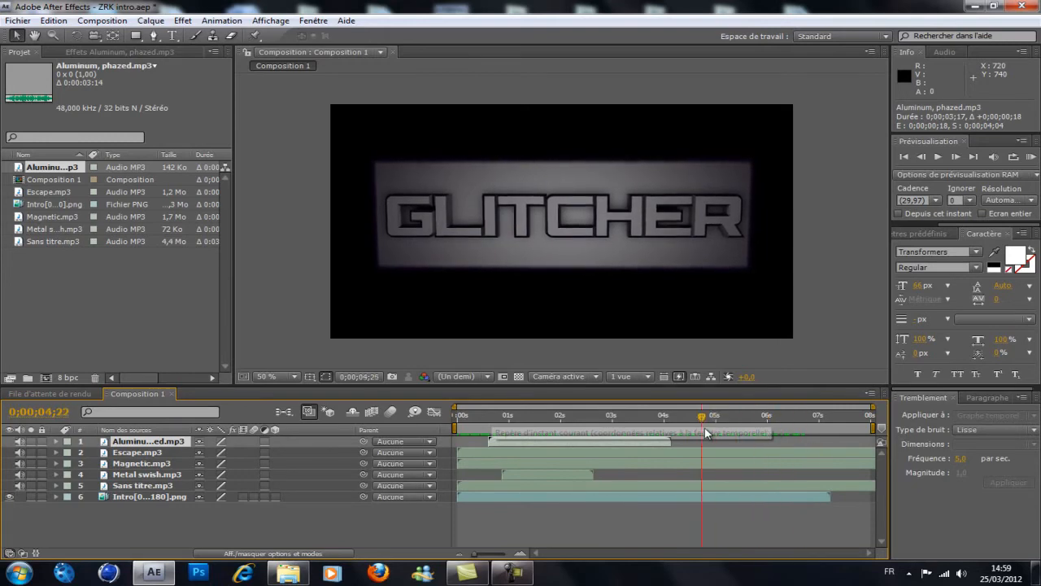
left_click(150, 21)
mouse_move(228, 36)
left_click(505, 121)
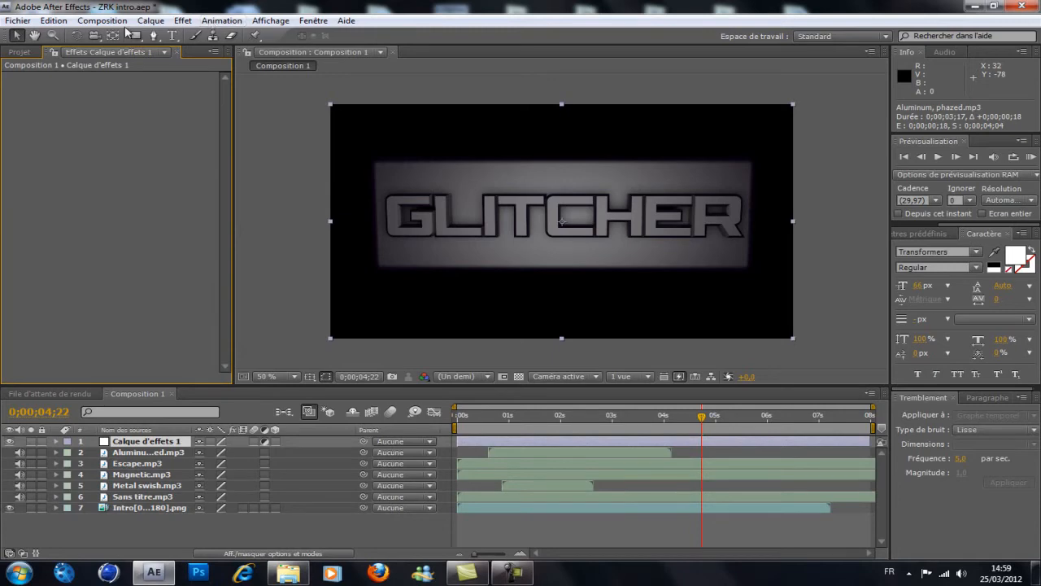
Step: Apply the Video Copilot Optical Flares effect to the adjustment layer with its render mode set to Over Original
left_click(184, 21)
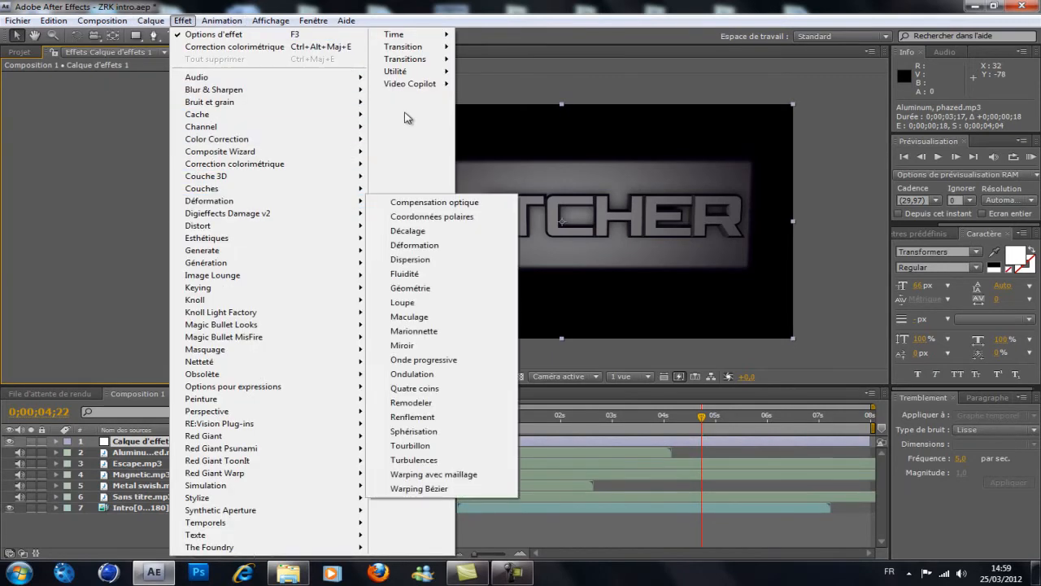
mouse_move(408, 90)
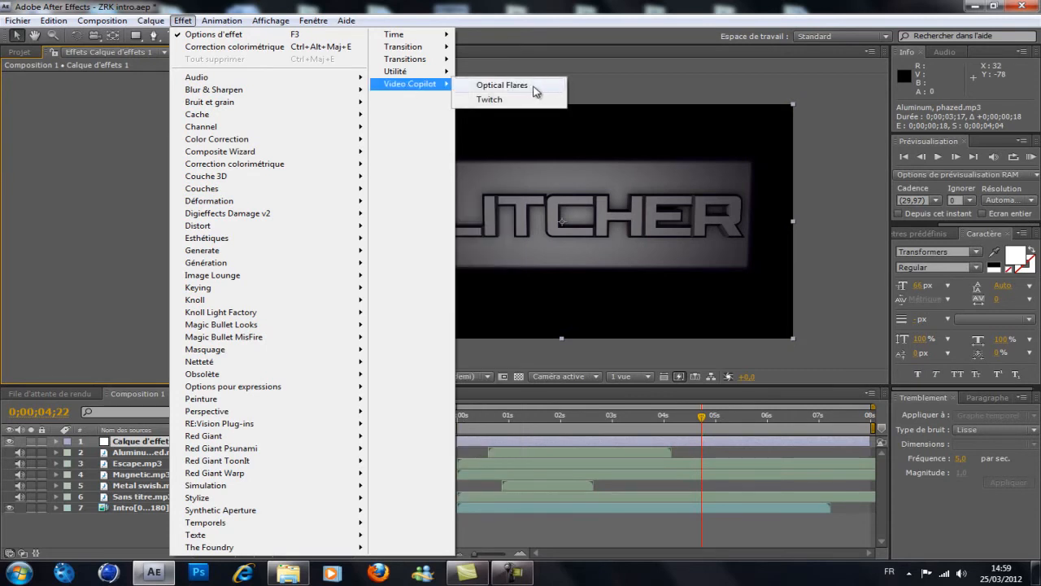
left_click(502, 85)
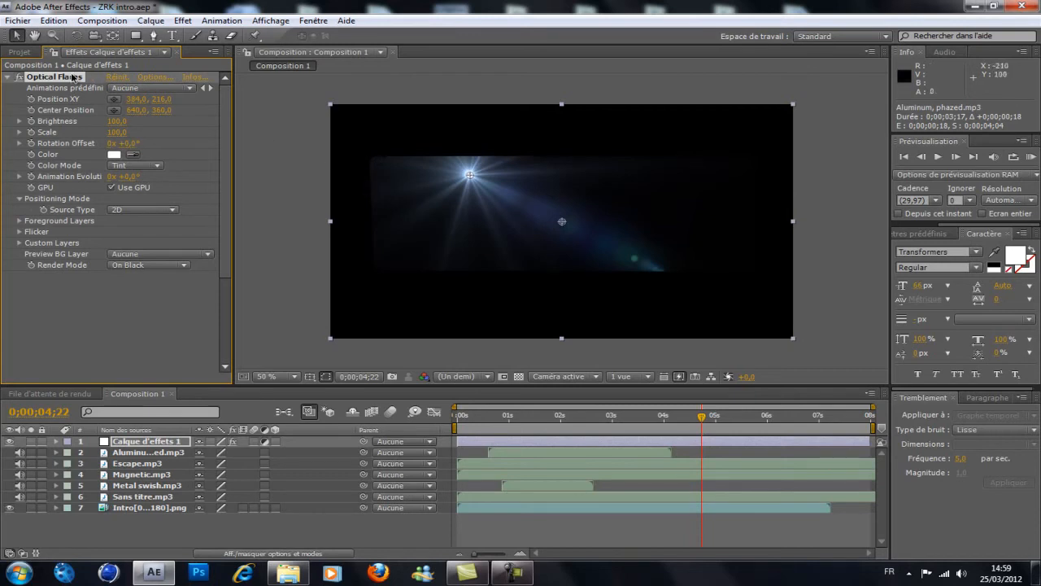
left_click(169, 267)
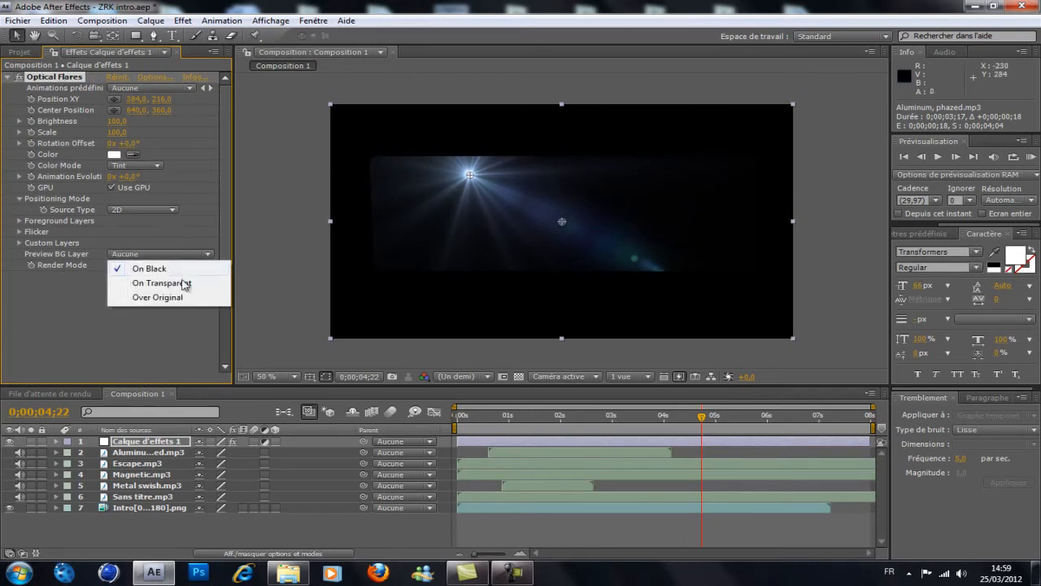
left_click(195, 295)
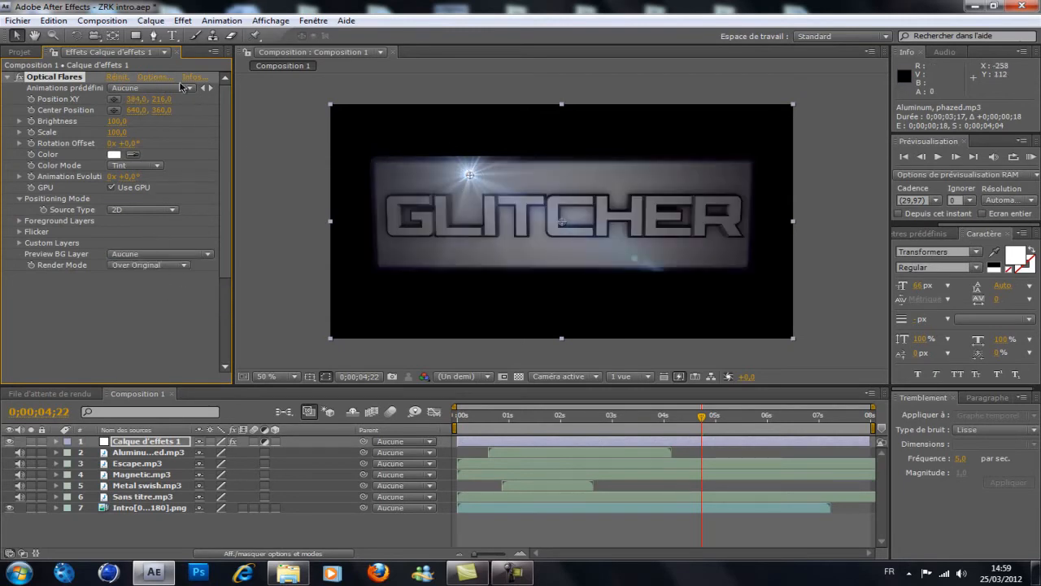
Step: Load the Mini-Anamorphic preset from the Pro Presets 2 folder in the Optical Flares options
left_click(154, 76)
left_click(816, 205)
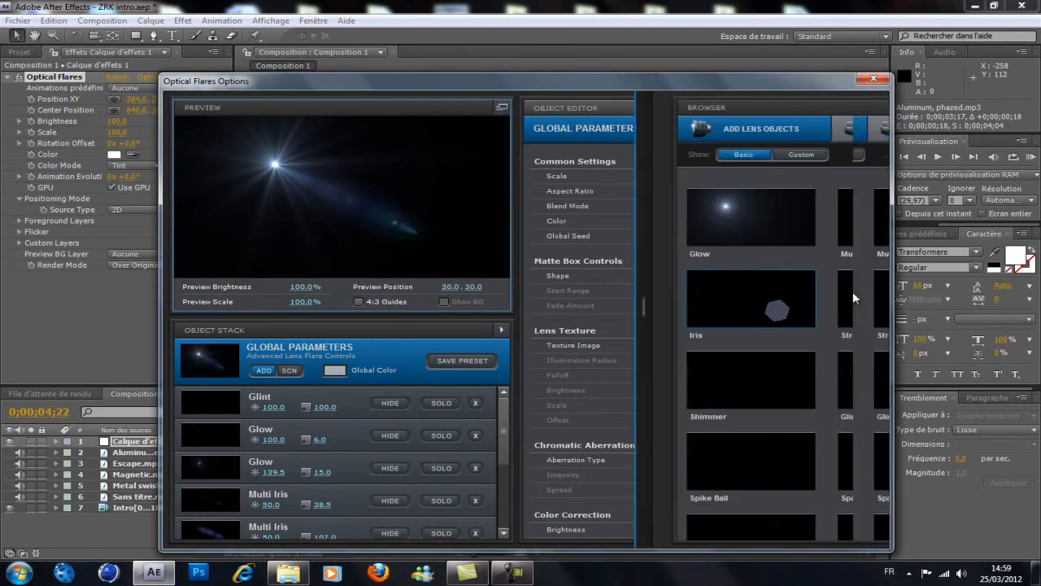
left_click(759, 136)
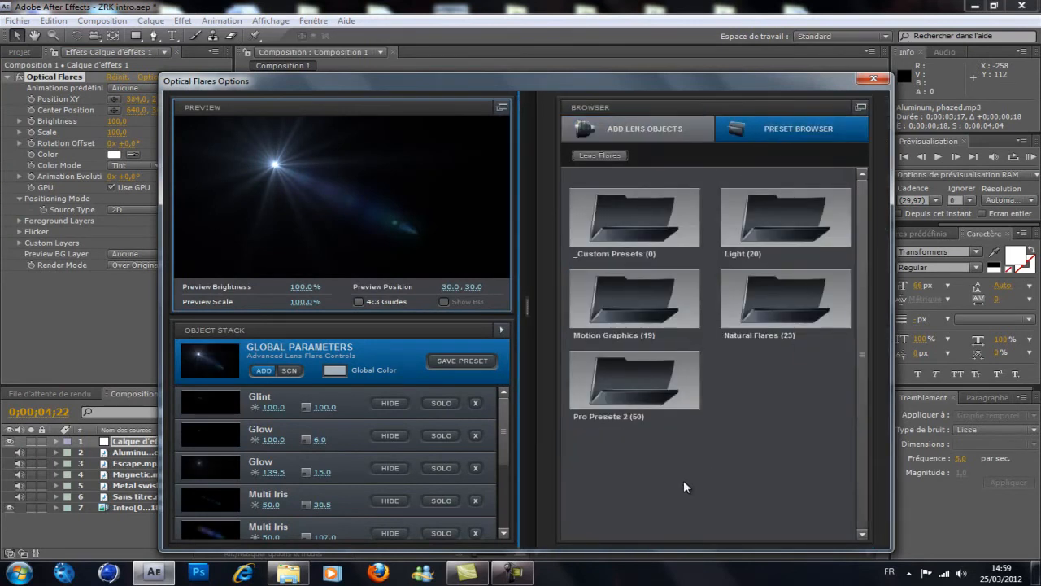
left_click(641, 399)
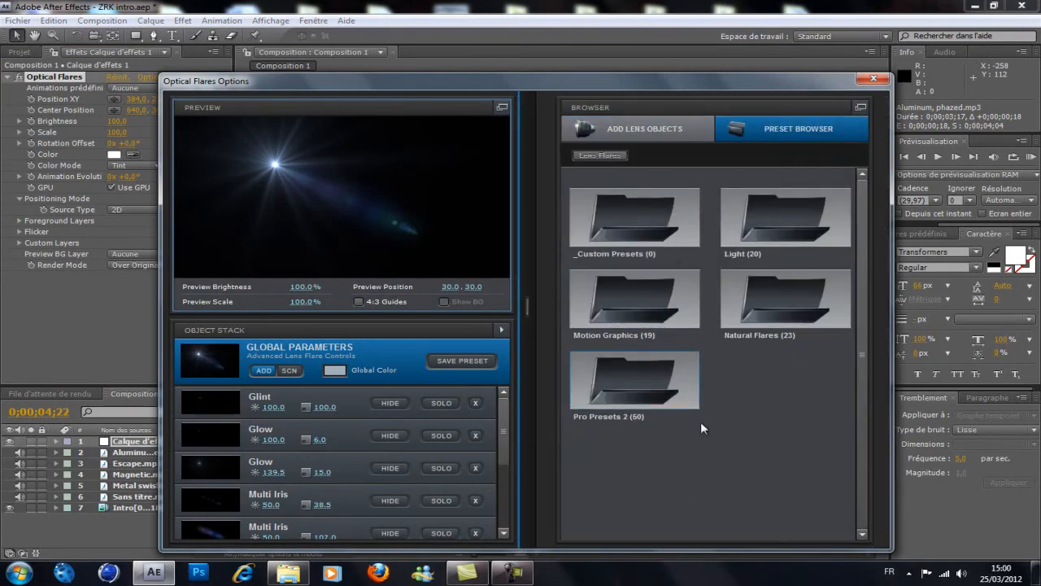
double_click(623, 378)
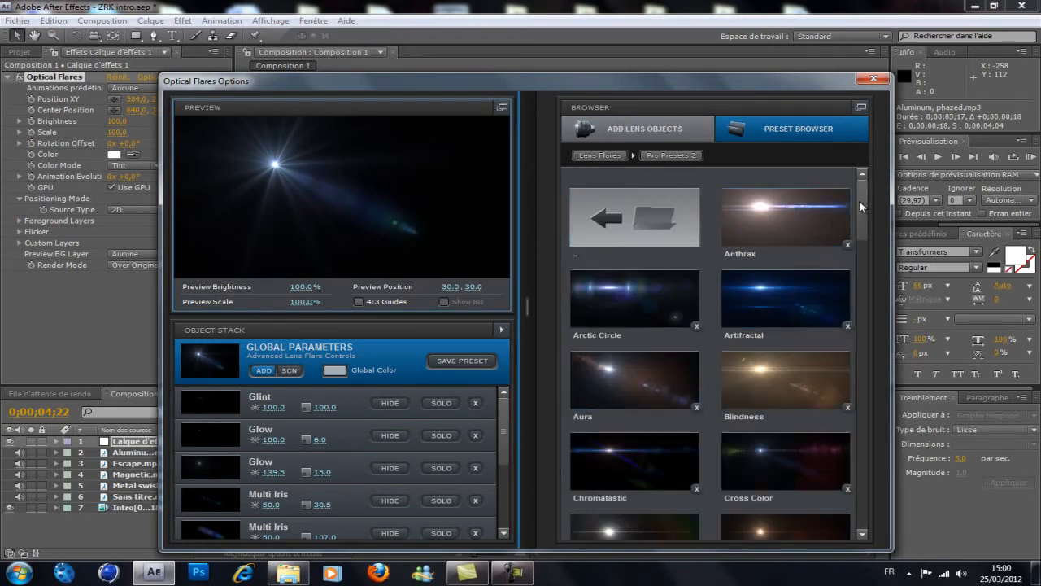
left_click_drag(859, 201, 857, 323)
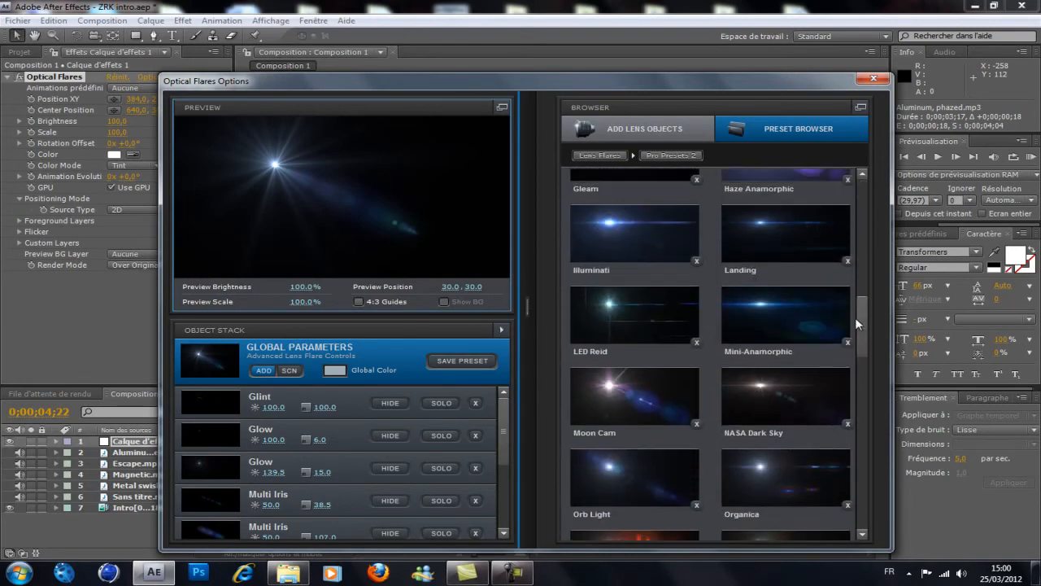
left_click(788, 314)
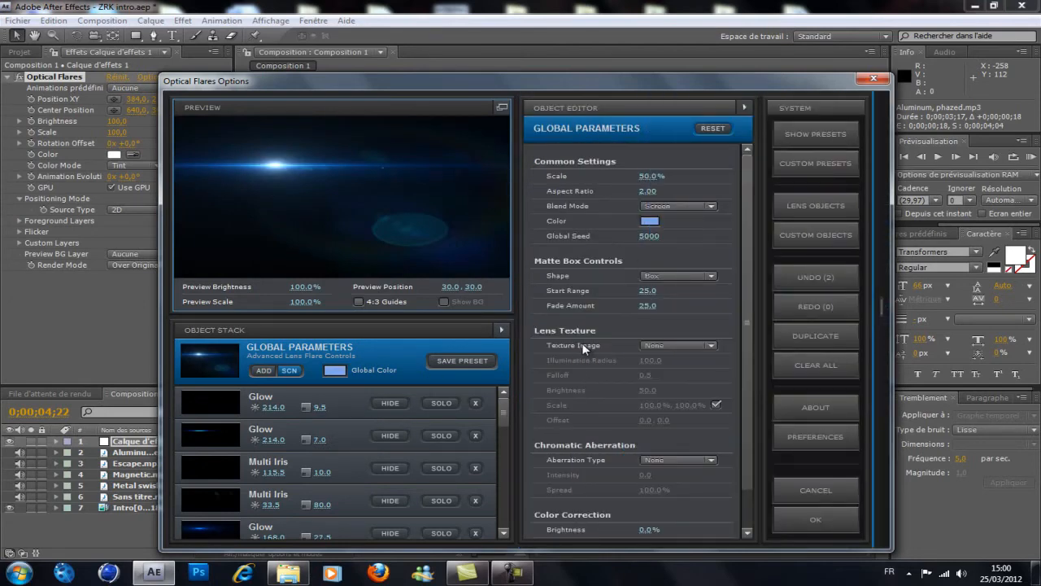
Step: Set the flare's lens texture image to Messy, accept the options, and move the flare outside the frame to about -122, -68
left_click(676, 344)
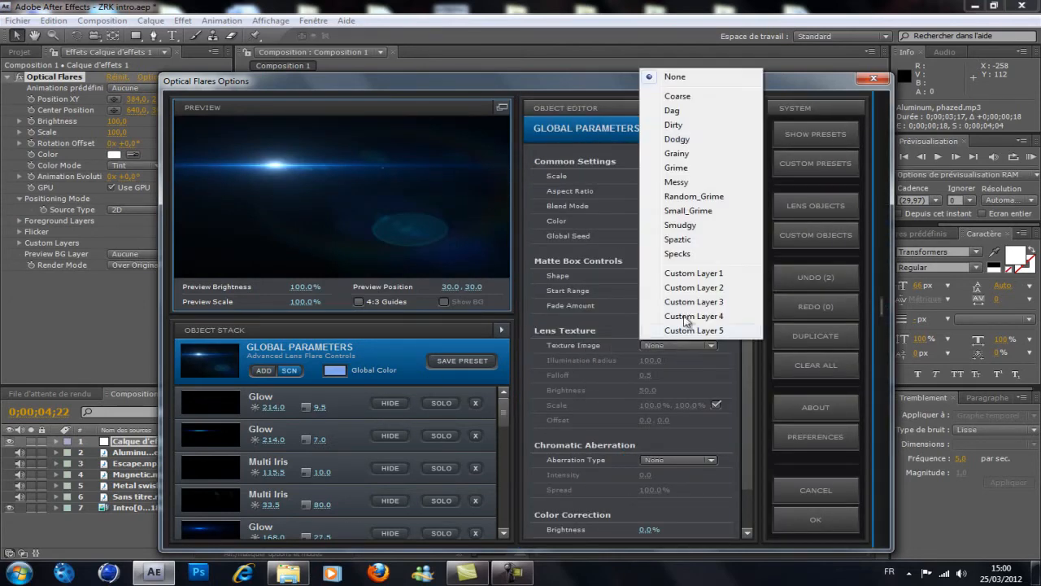
left_click(681, 182)
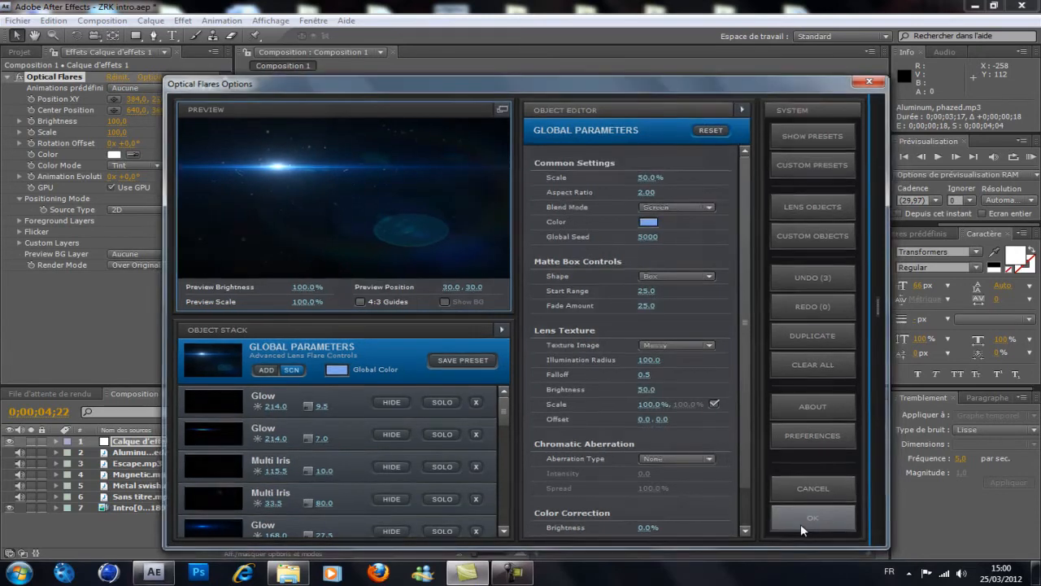
left_click(801, 524)
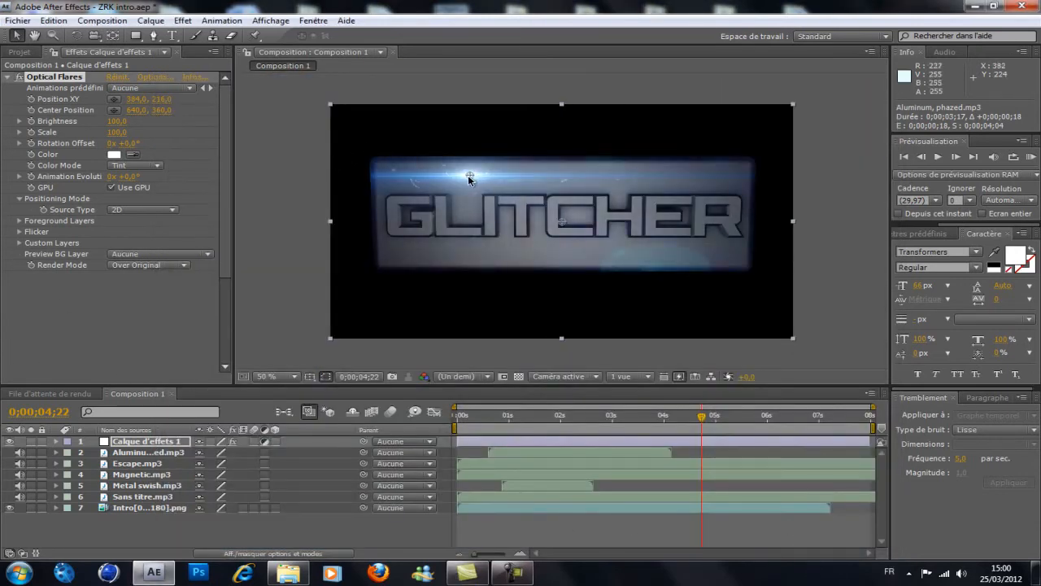
left_click_drag(471, 177, 287, 81)
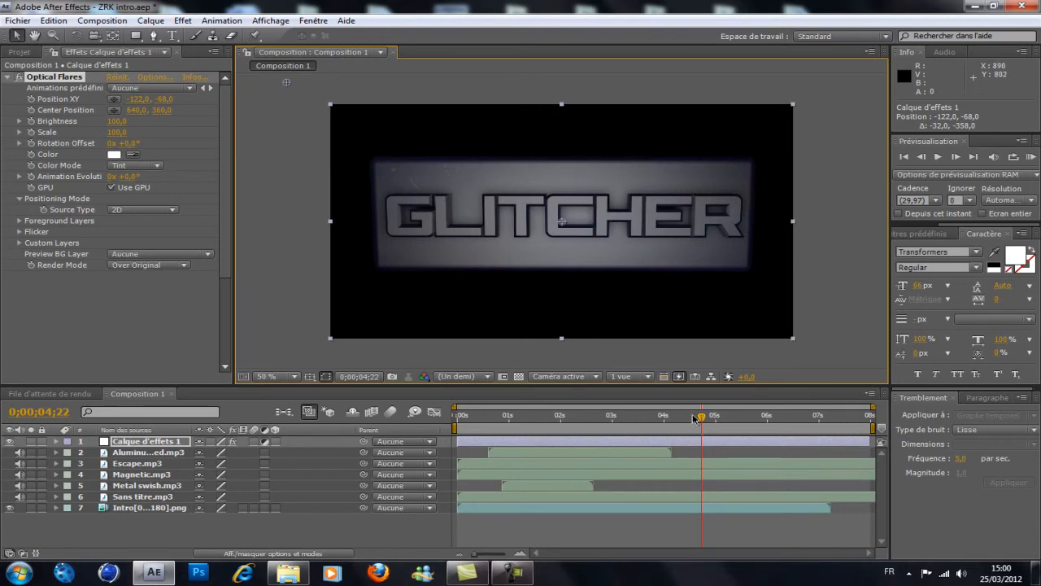
Step: Move the current time to 0;00;02;18 and turn on keyframing for the flare's Position XY
left_click_drag(702, 417, 591, 419)
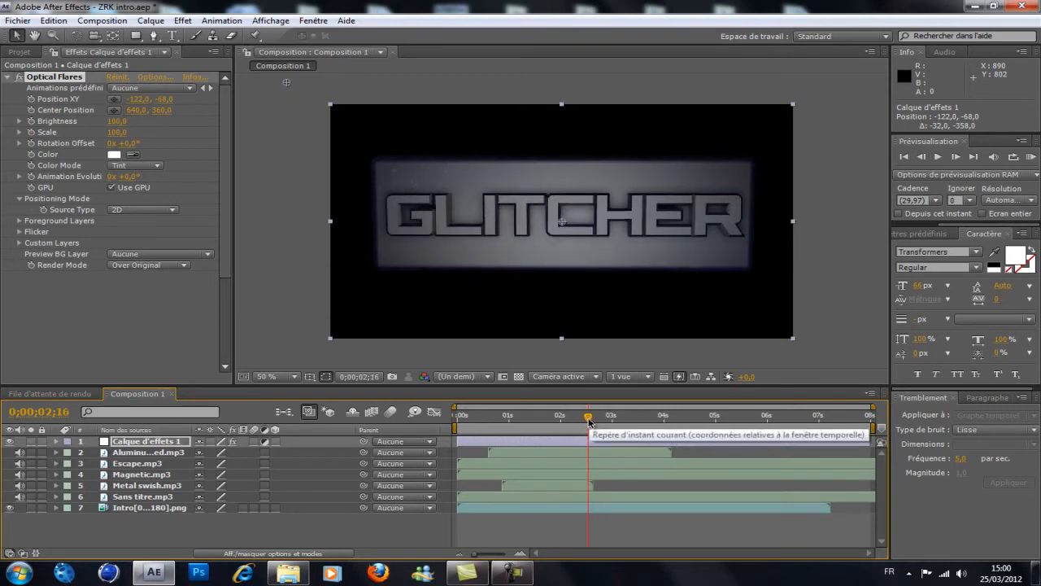
left_click(959, 159)
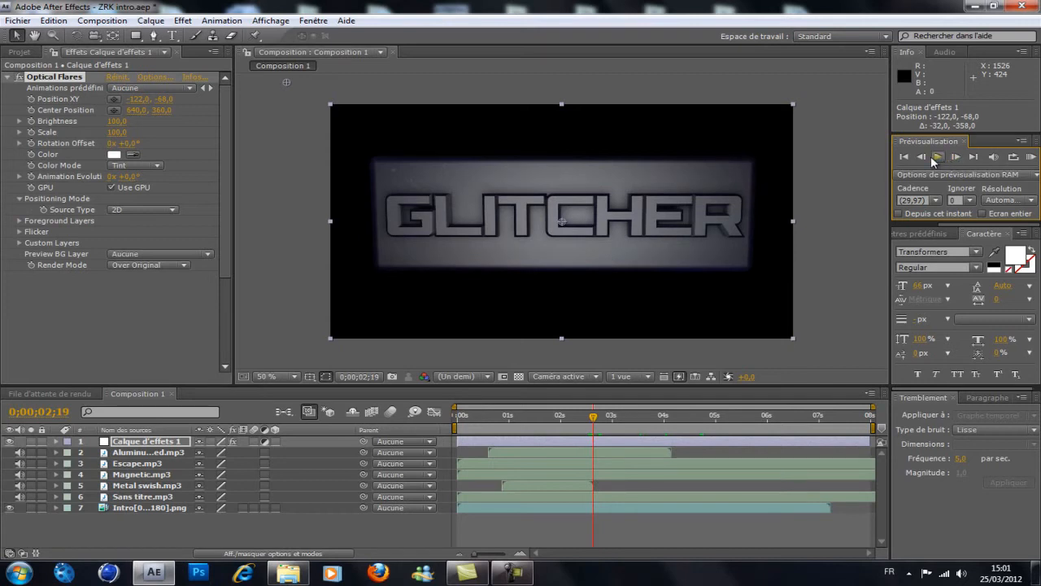
left_click(922, 156)
left_click(922, 156)
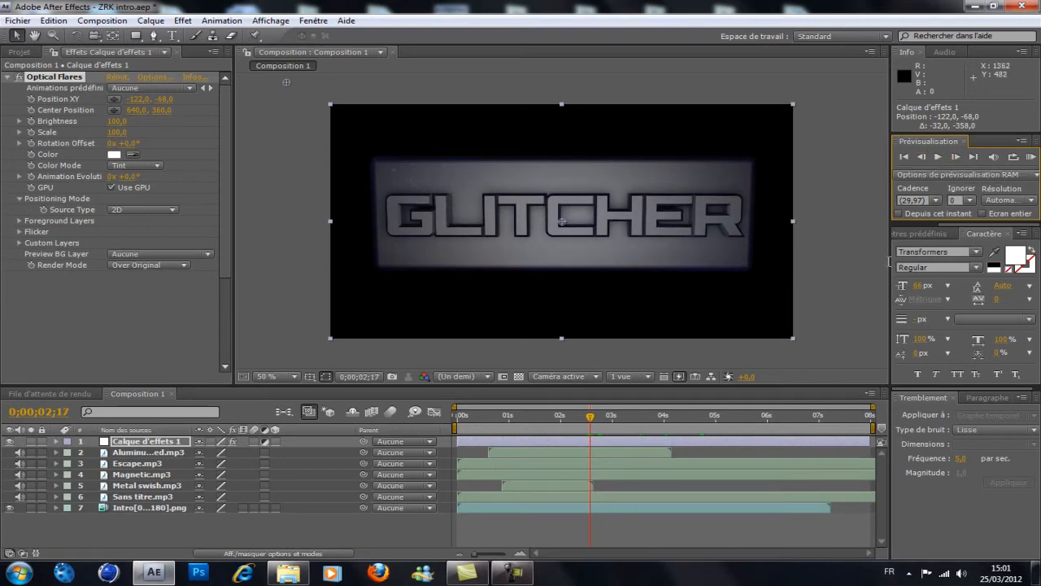
left_click(957, 157)
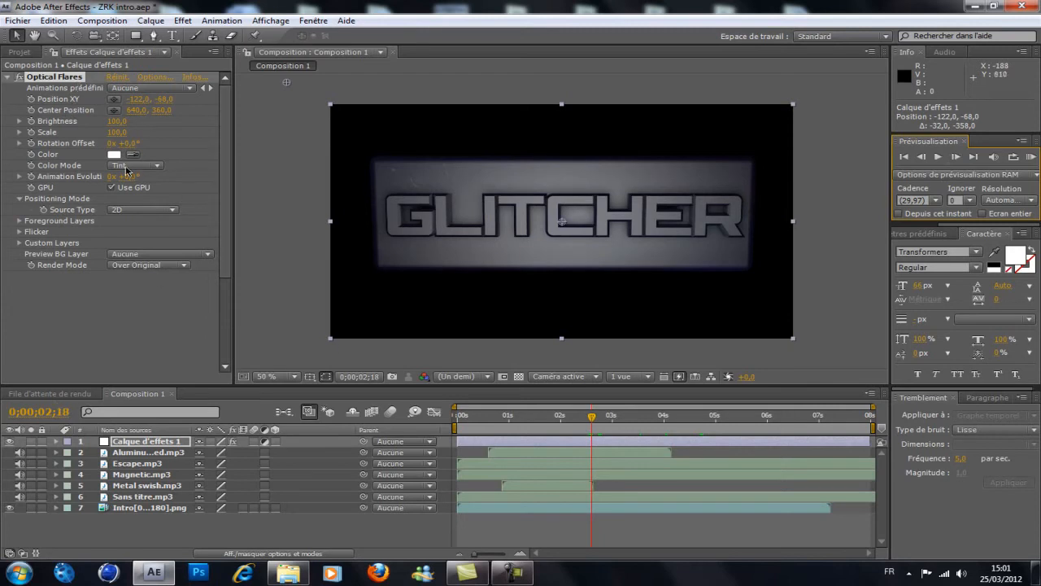
left_click(32, 98)
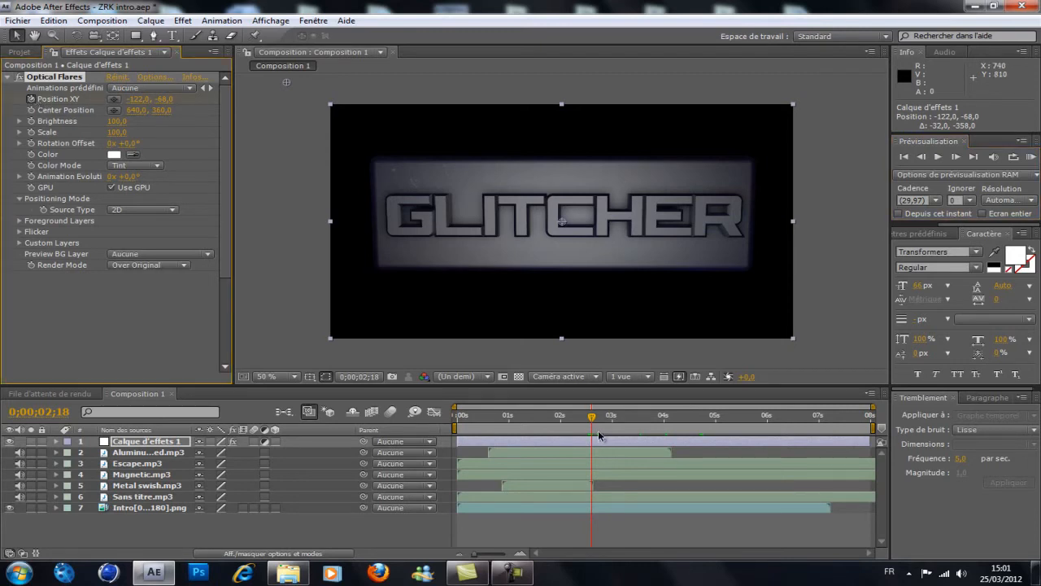
Step: Advance to 0;00;02;22 and set the flare's Y position to 271
left_click(958, 157)
left_click(958, 157)
left_click(957, 157)
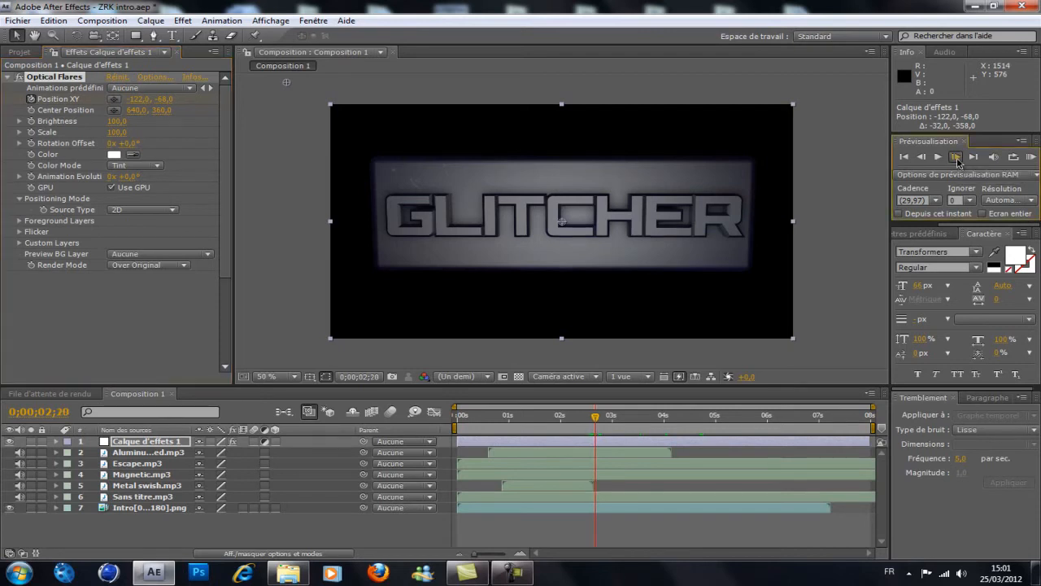
left_click(957, 157)
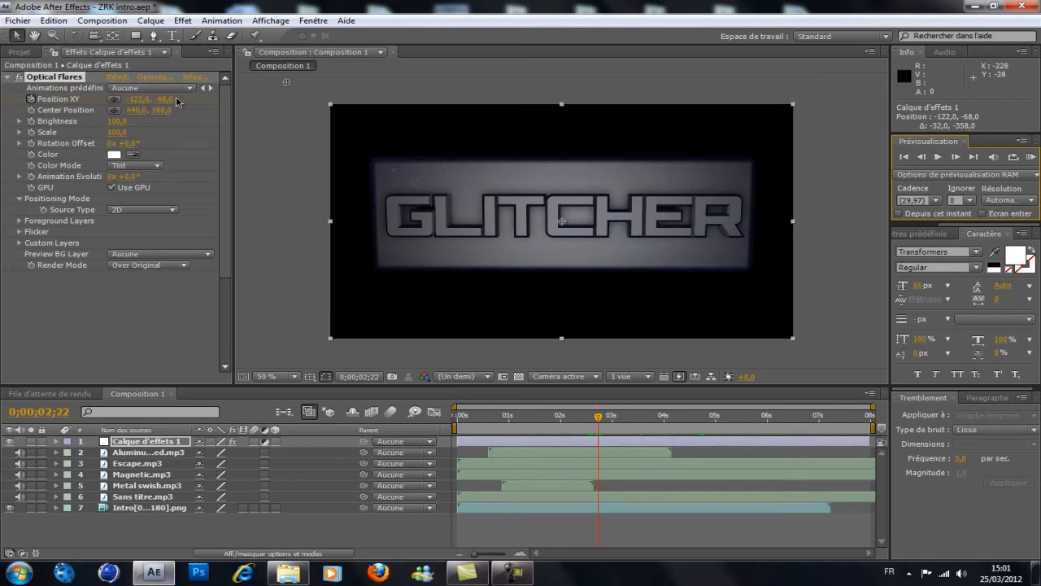
left_click_drag(168, 102, 376, 131)
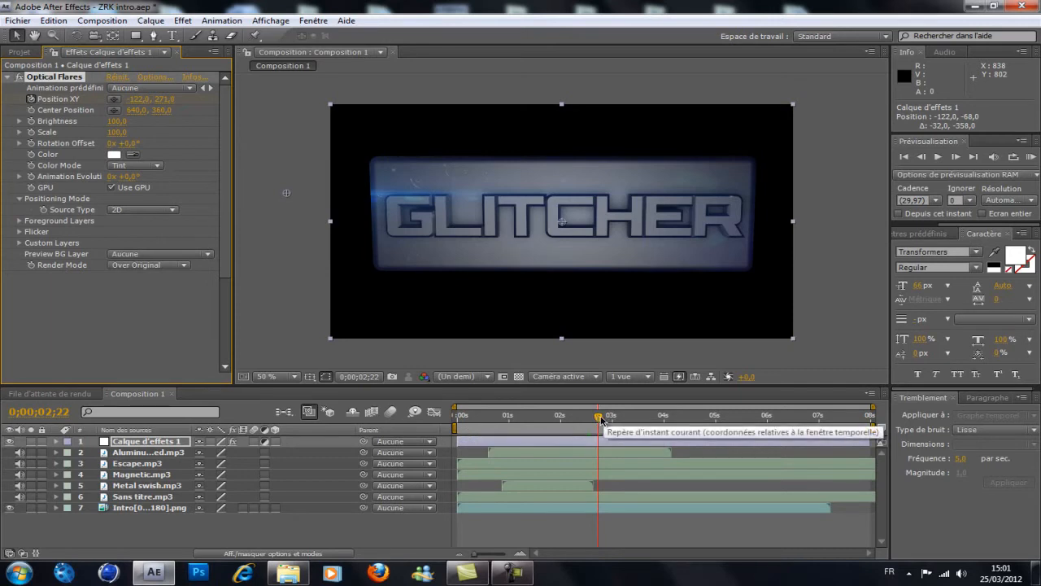
Step: Keyframe the flare's X position at 1578 at 0;00;03;20, past the frame's edge, and reveal the adjustment layer's keyframes
left_click_drag(601, 418, 650, 422)
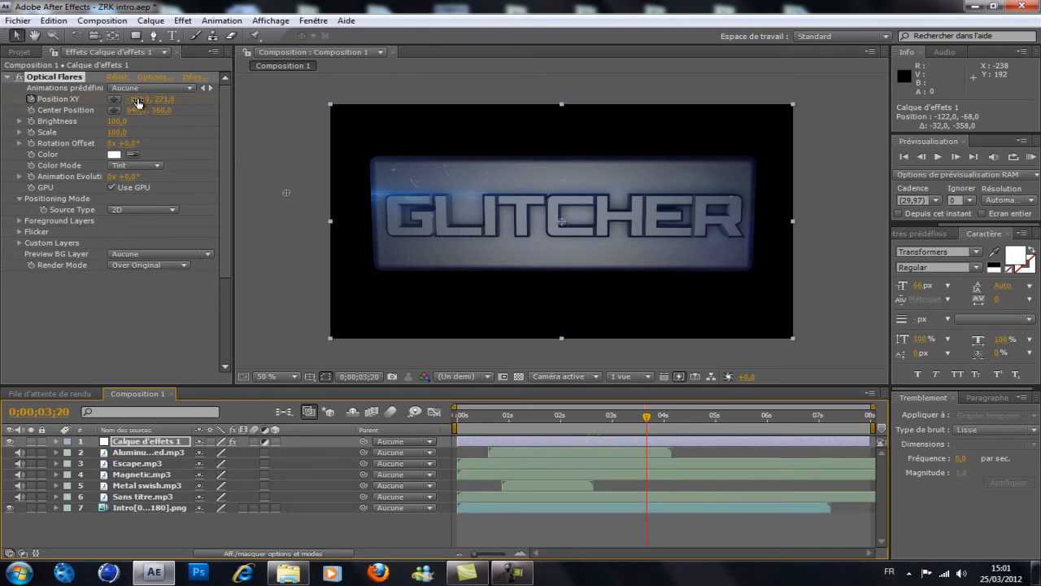
mouse_move(135, 100)
left_mouse_down()
mouse_move(528, 152)
mouse_move(846, 154)
mouse_move(975, 144)
mouse_move(1038, 125)
left_mouse_up()
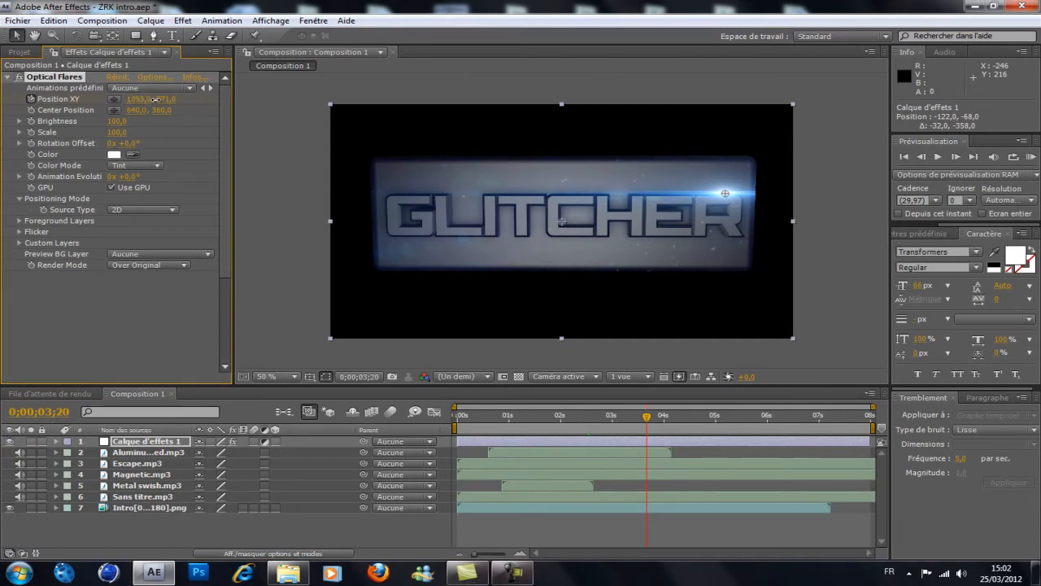
left_click_drag(155, 98, 484, 115)
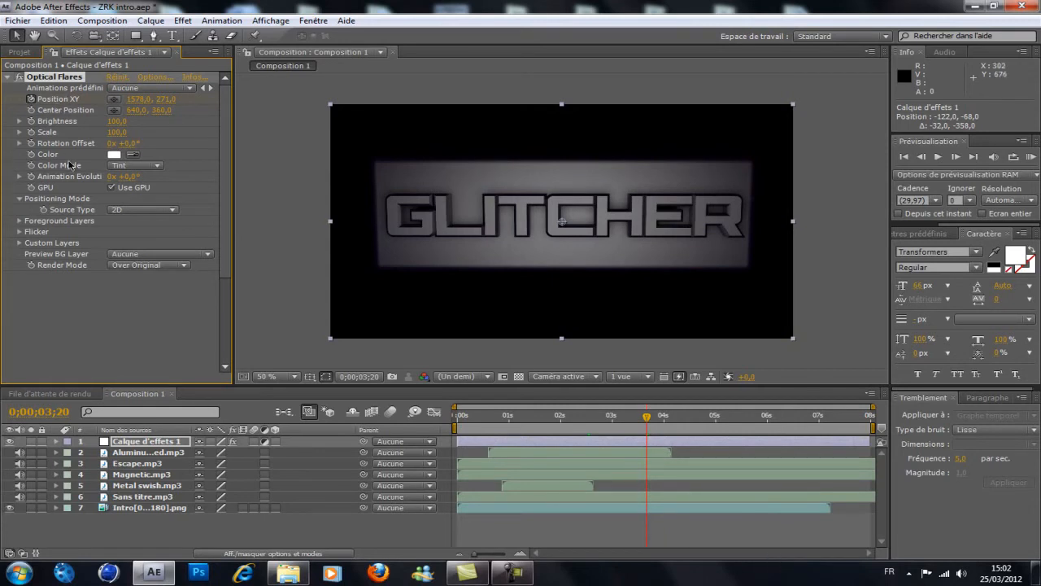
key("u")
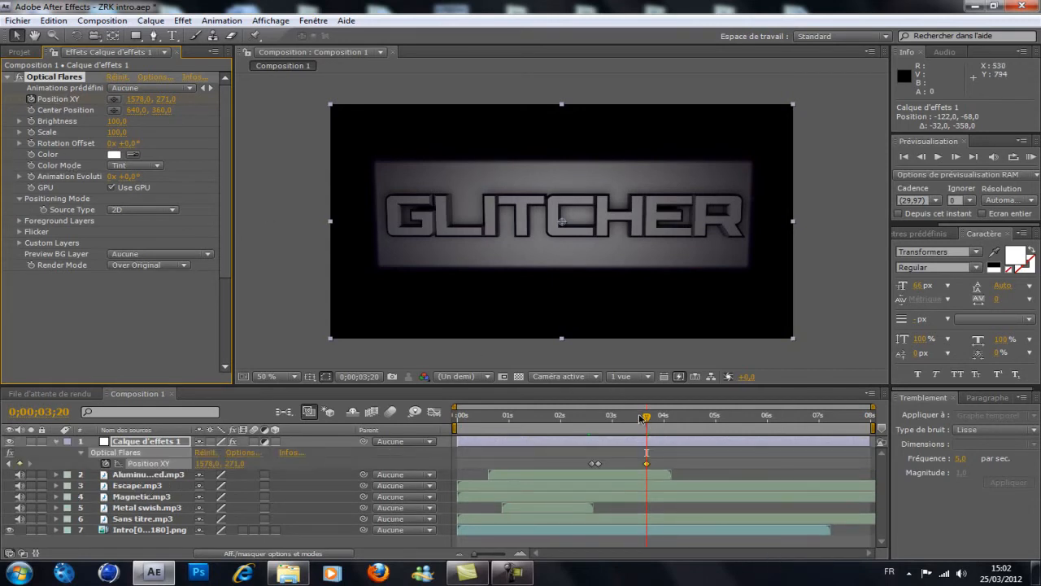
Step: Return to the Position XY keyframe at 0;00;02;22 and set the flare's Y position to 253
left_click_drag(647, 419, 458, 414)
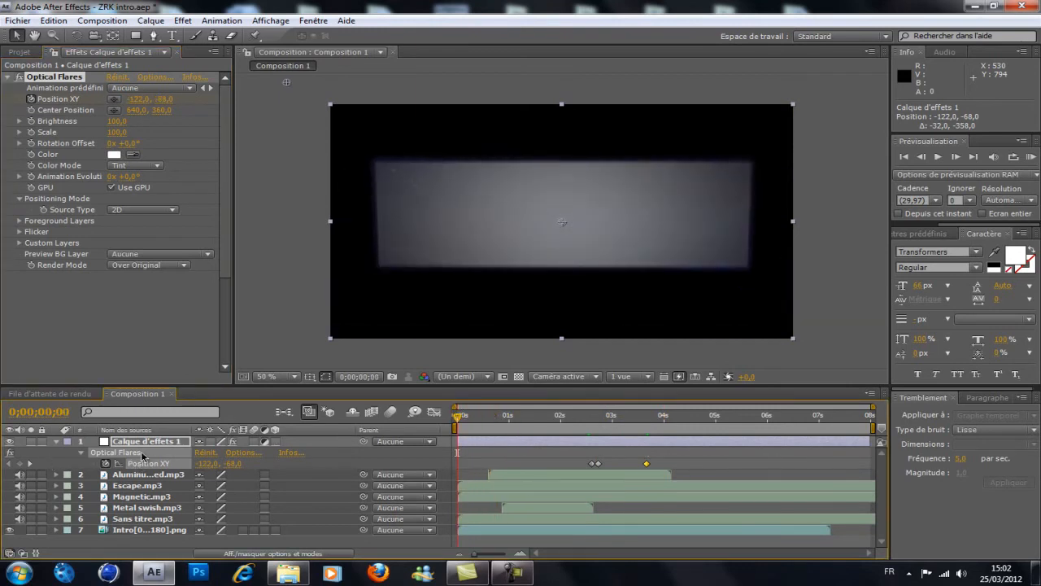
left_click(55, 101)
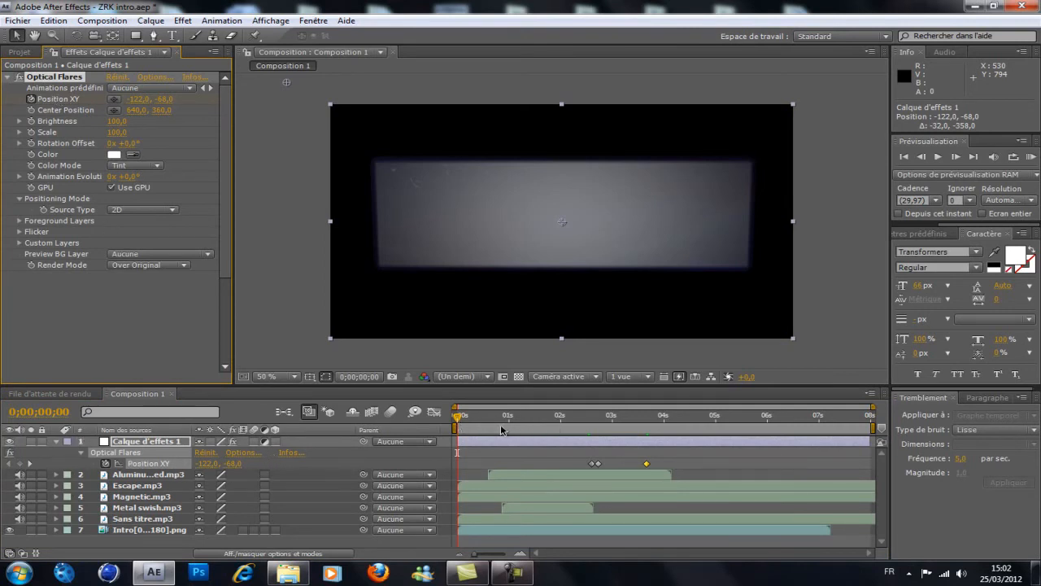
left_click_drag(464, 419, 601, 416)
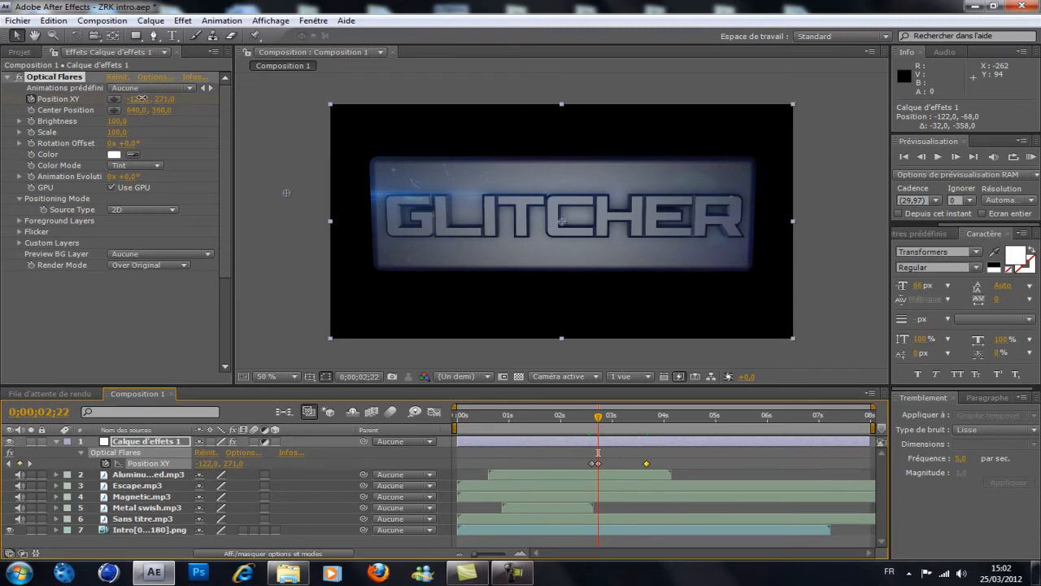
left_click_drag(165, 99, 156, 99)
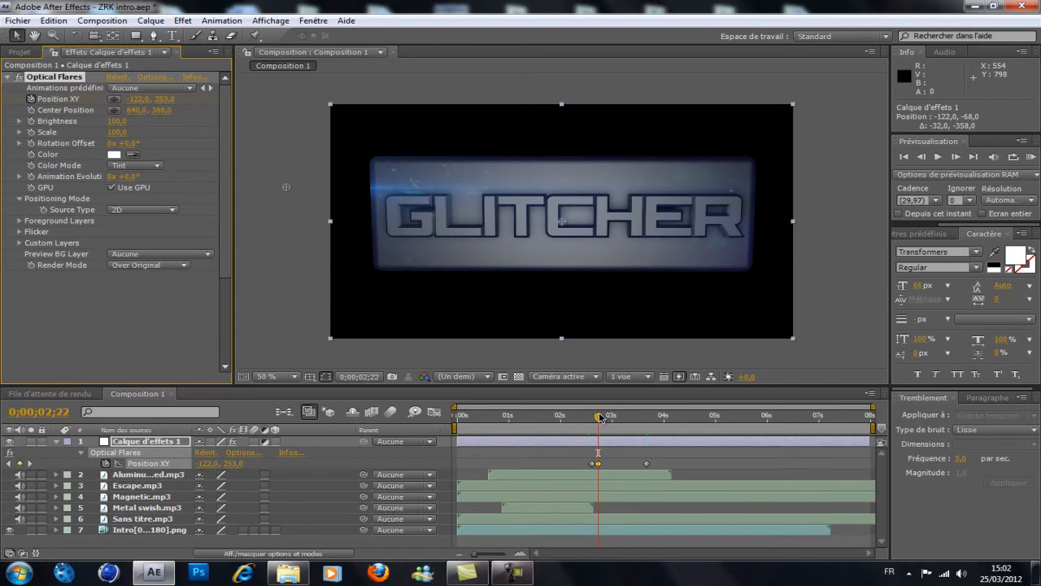
Step: Move the current time to 0;00;07;06, the rendered intro's last frame, and set Composition 1's duration to 0;00;07;06
left_click_drag(600, 418, 836, 435)
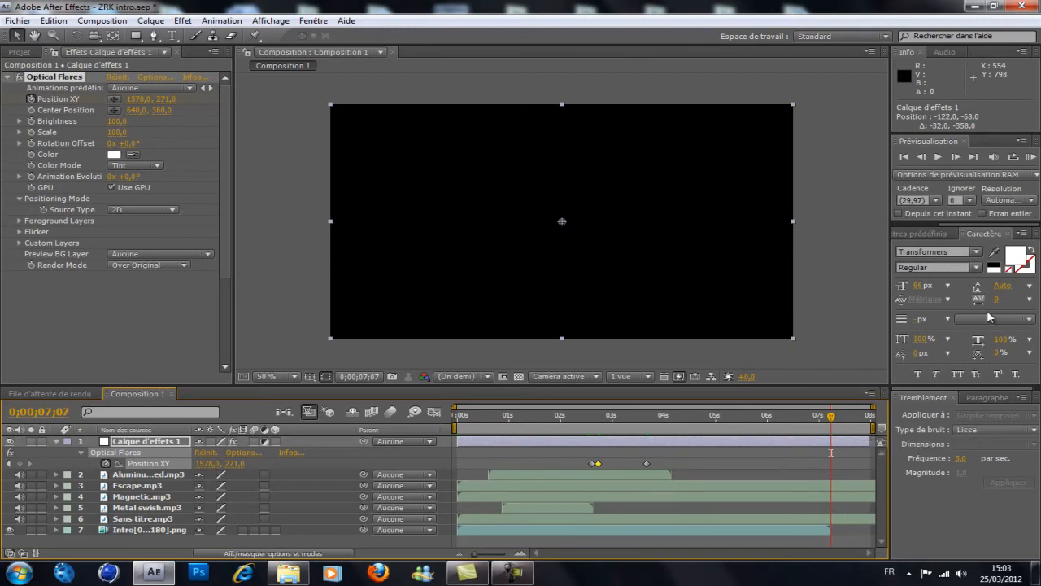
left_click(928, 158)
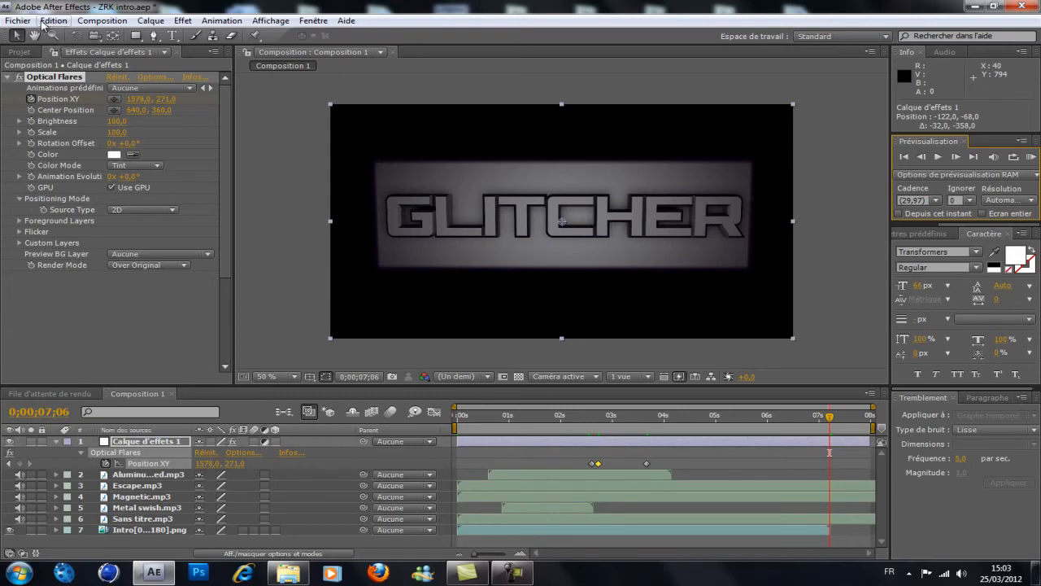
left_click(15, 51)
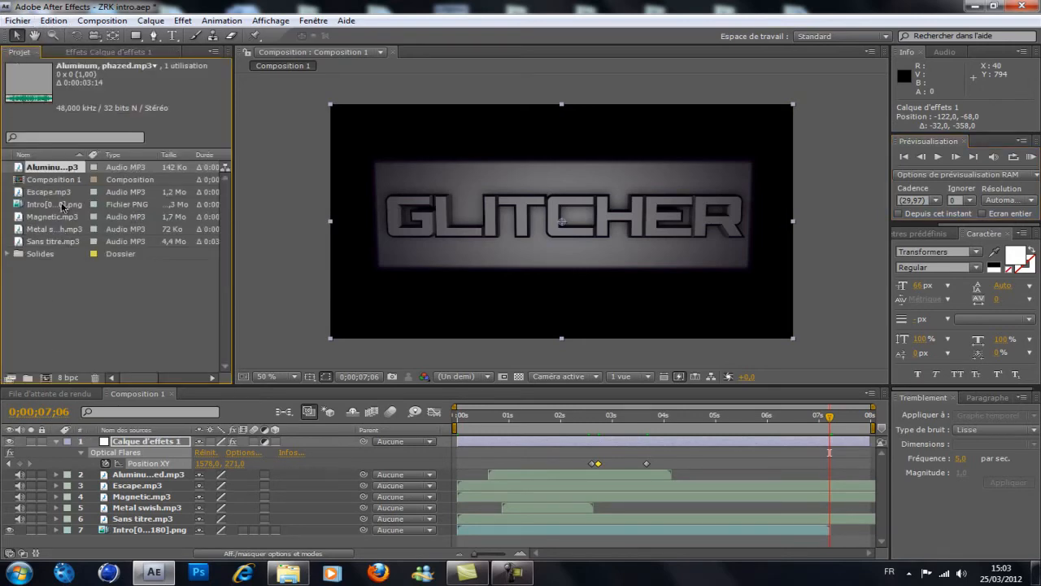
right_click(58, 181)
left_click(98, 186)
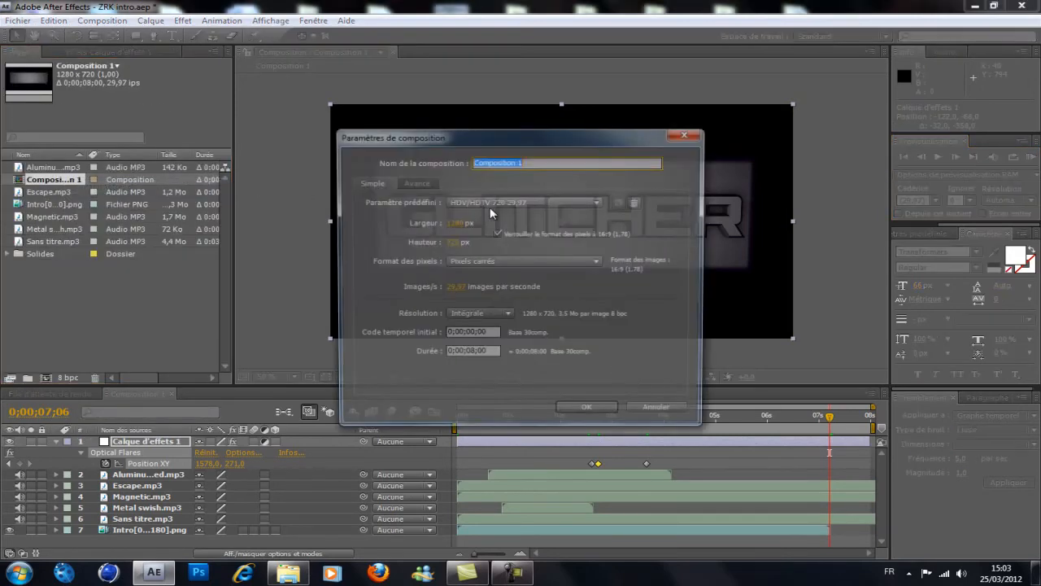
left_click(498, 353)
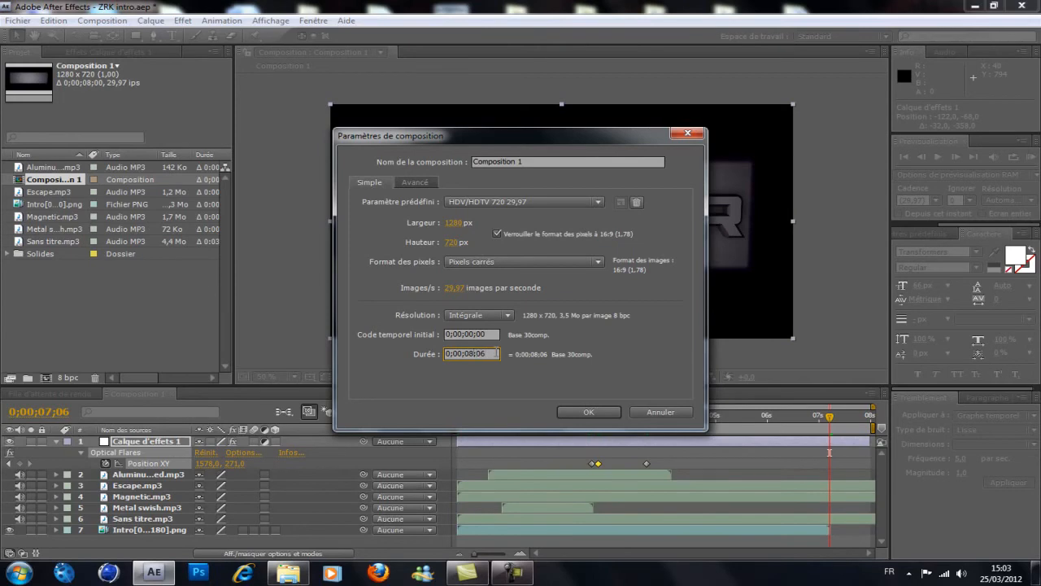
type("7")
key("Return")
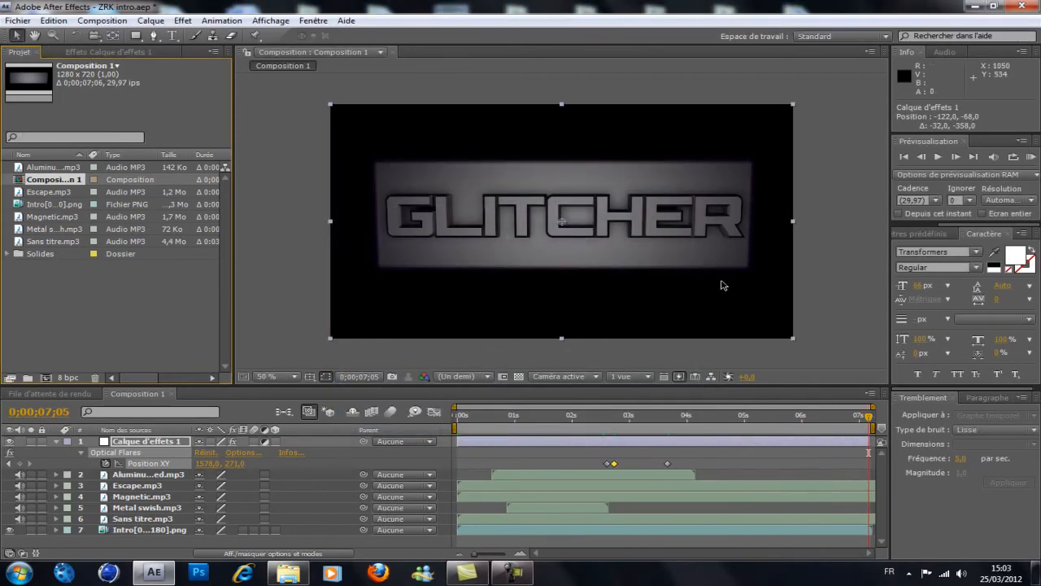
Step: Import flares.mp4 from the desktop, place it directly above the Intro image sequence, and collapse the adjustment layer's properties
mouse_move(869, 417)
left_mouse_down()
mouse_move(640, 417)
mouse_move(863, 427)
left_mouse_up()
left_click(1036, 572)
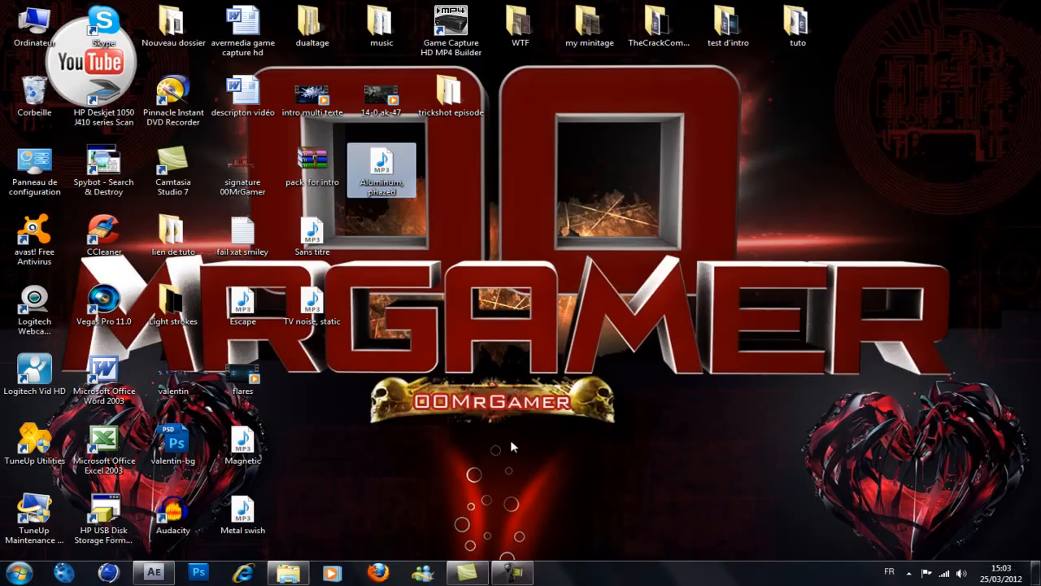
left_click_drag(251, 379, 76, 251)
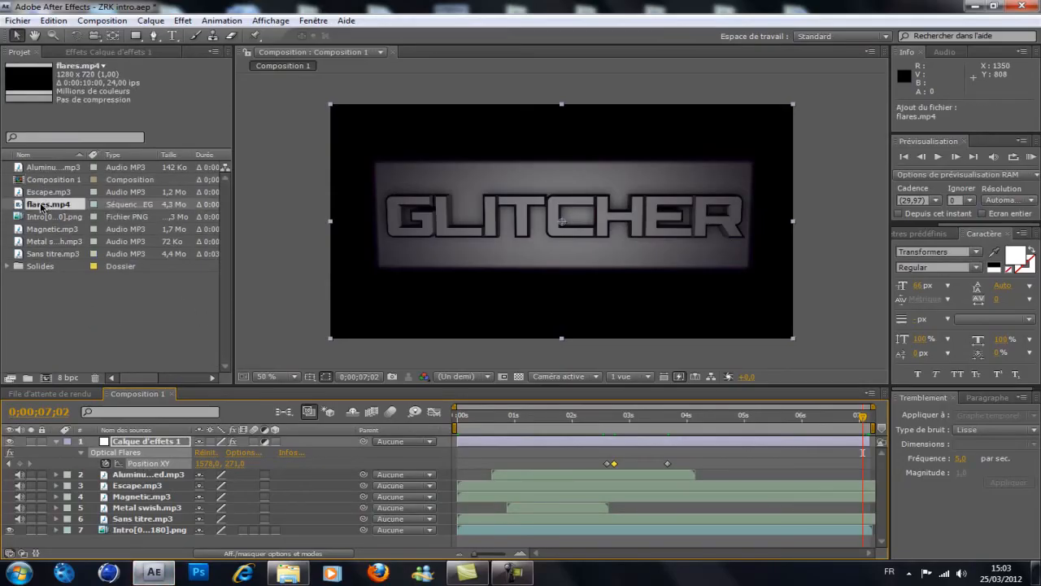
left_click_drag(47, 204, 160, 534)
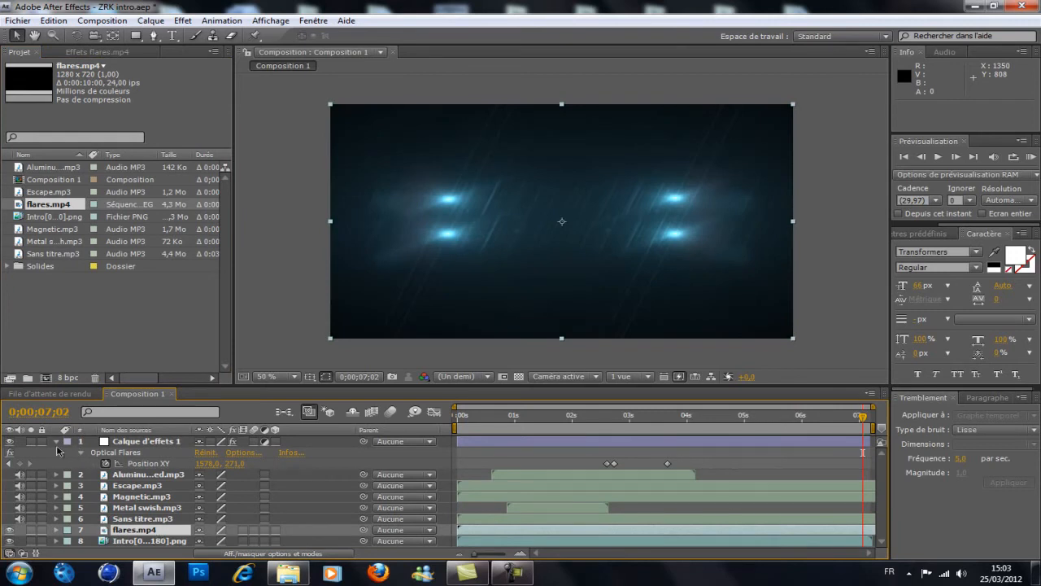
left_click(61, 445)
left_click(56, 442)
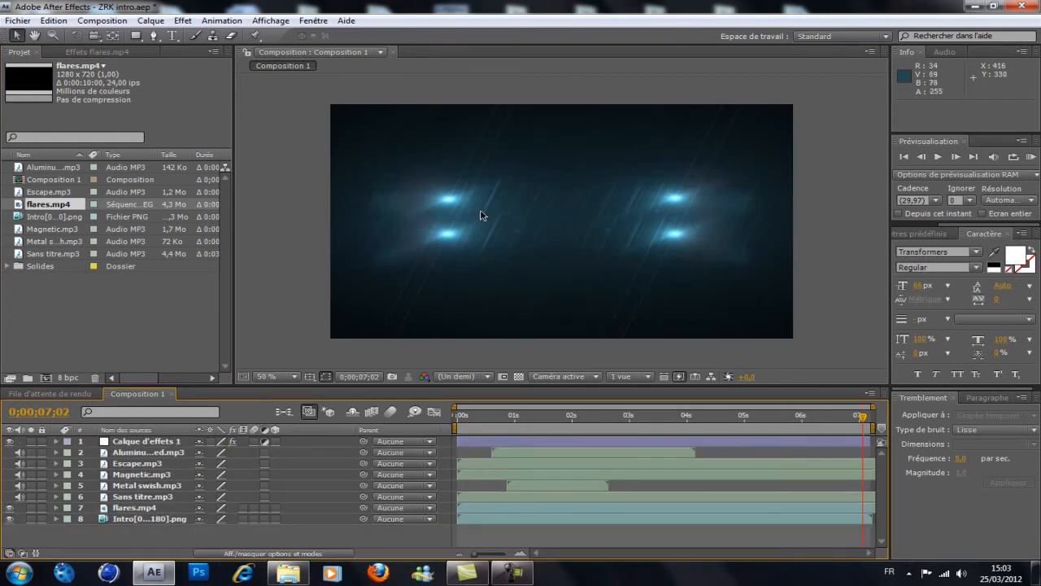
Step: Set the opacity of the flares.mp4 layer to 50%, then collapse its properties
left_click(127, 509)
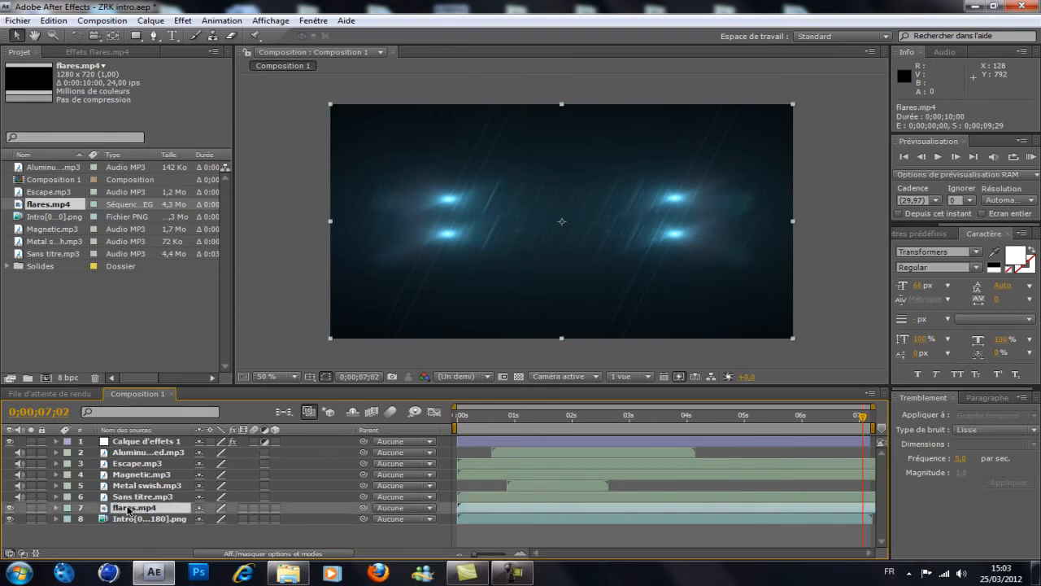
left_click(56, 507)
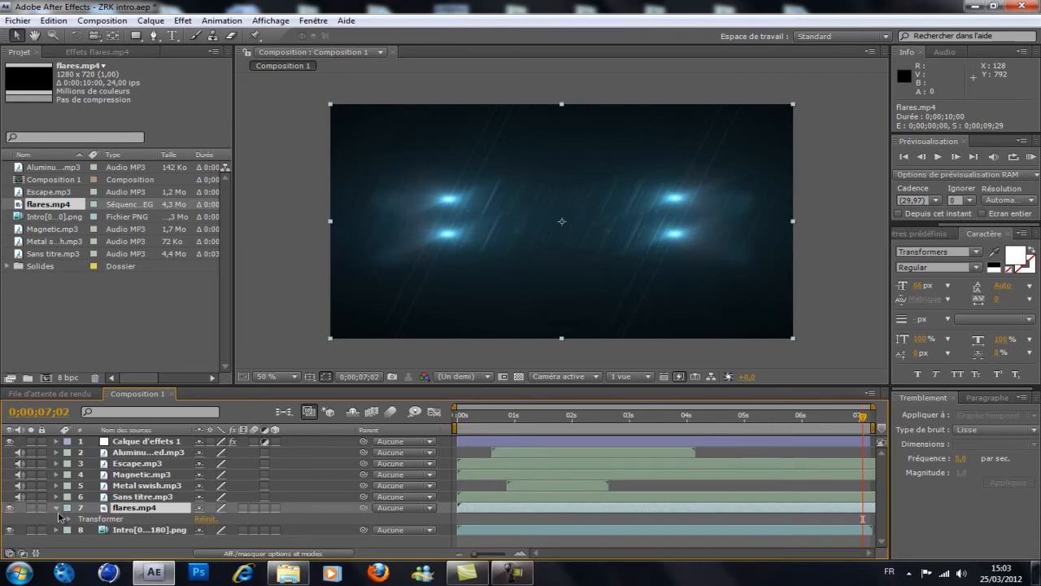
left_click(69, 521)
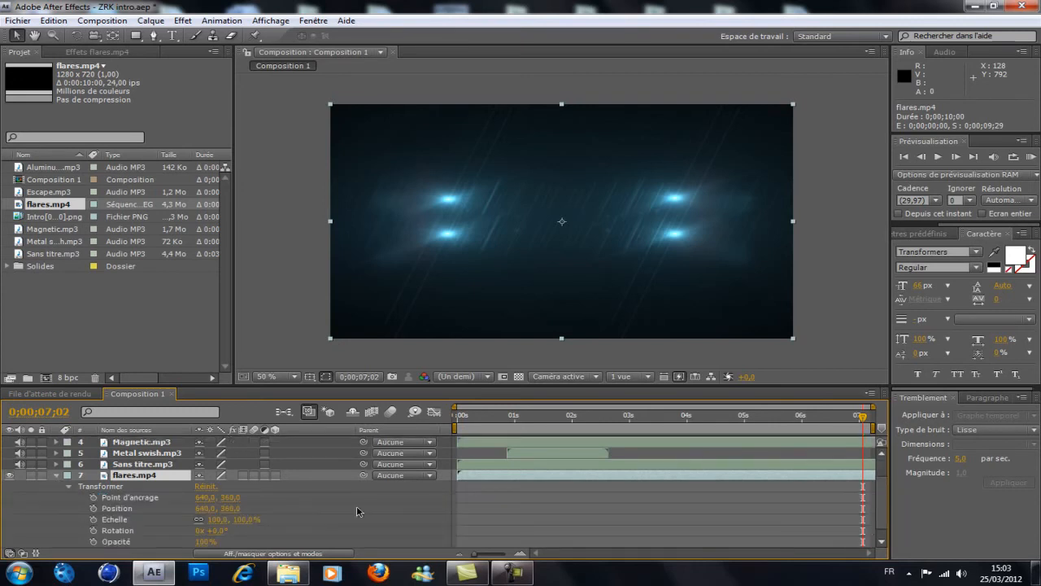
left_click(206, 541)
key("Return")
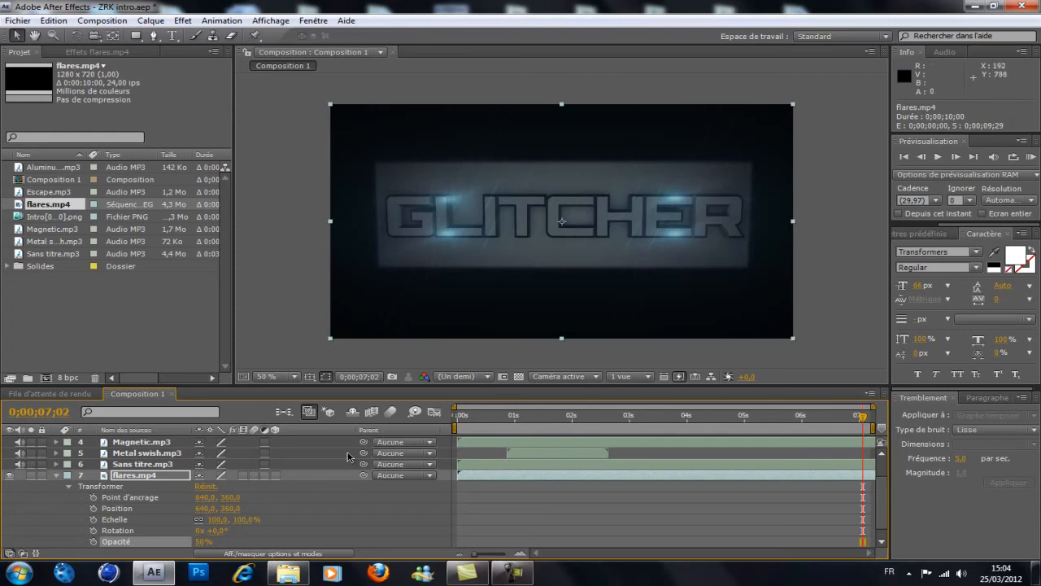
left_click(57, 475)
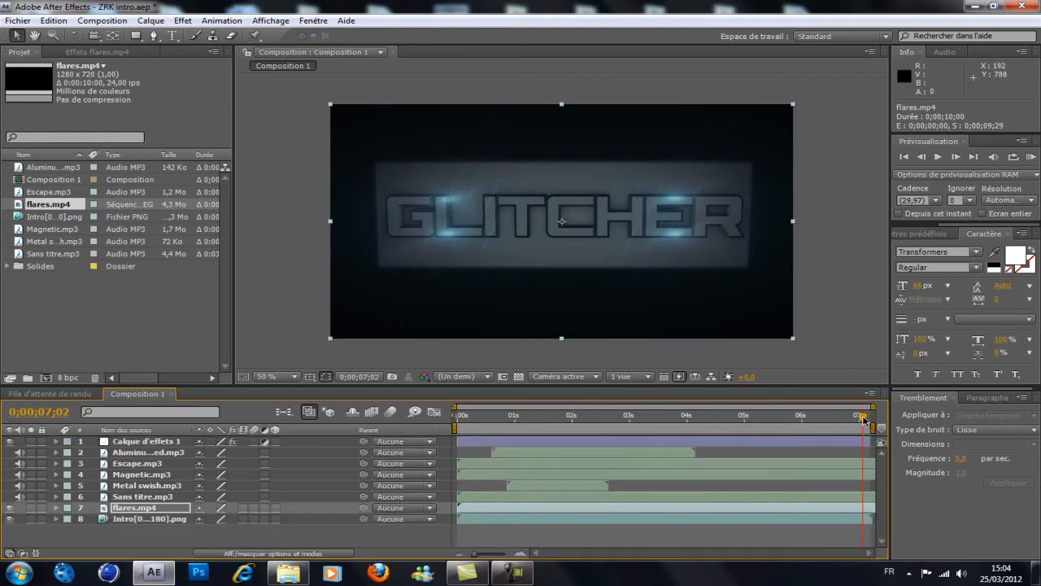
Step: Split the flares.mp4 layer at 0;00;01;20 and delete the part before the cut
left_click_drag(864, 419, 447, 415)
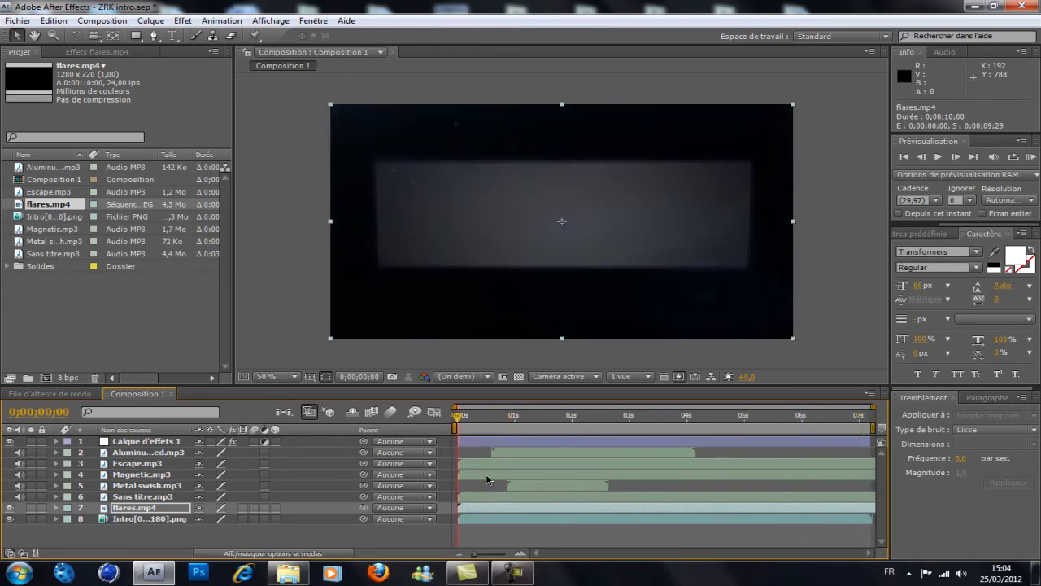
left_click(156, 510)
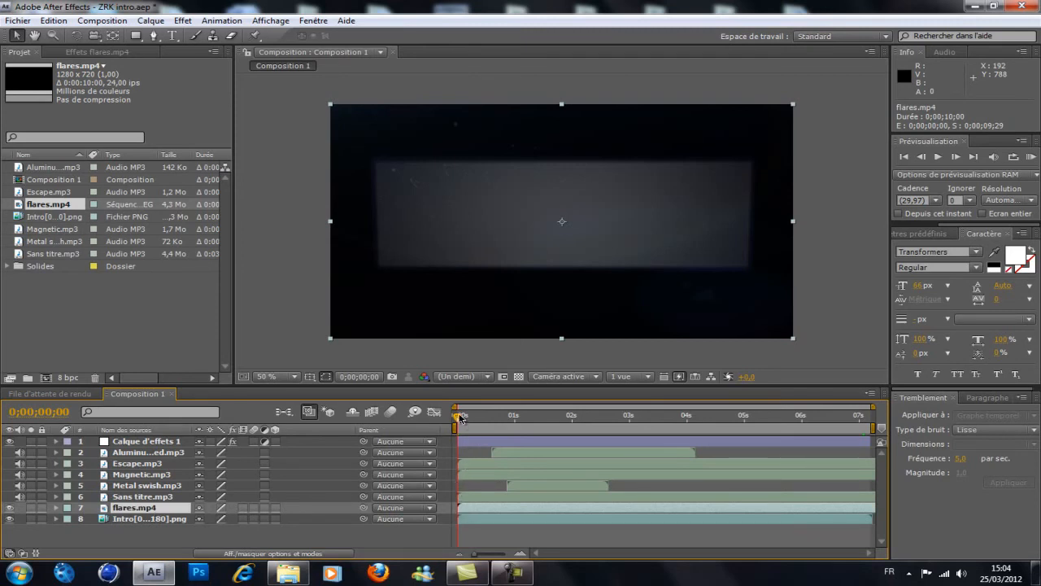
left_click_drag(461, 418, 494, 427)
left_click_drag(498, 429, 553, 444)
key("Page_Up")
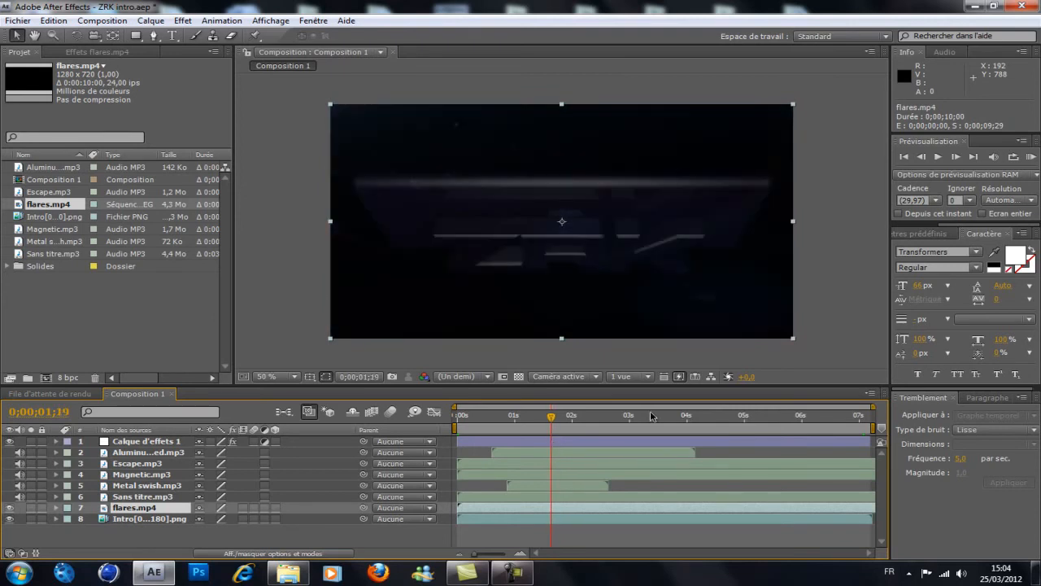
left_click(952, 160)
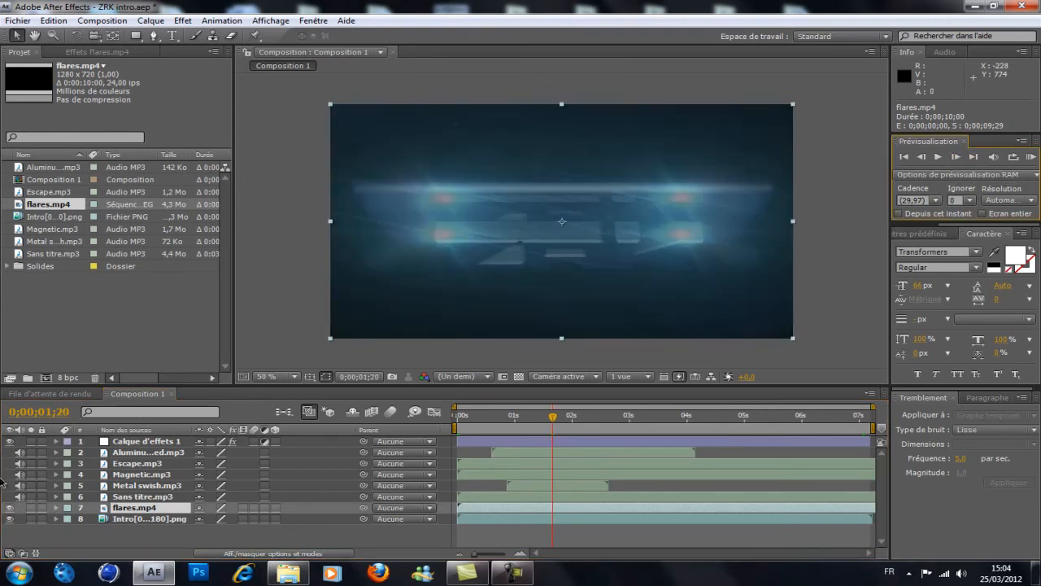
left_click(128, 510)
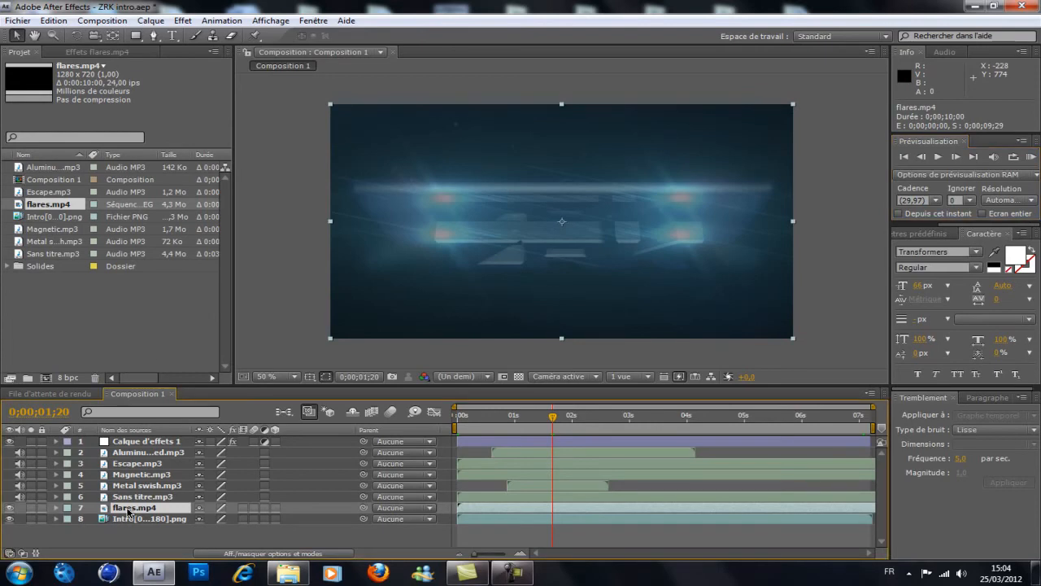
left_click(53, 21)
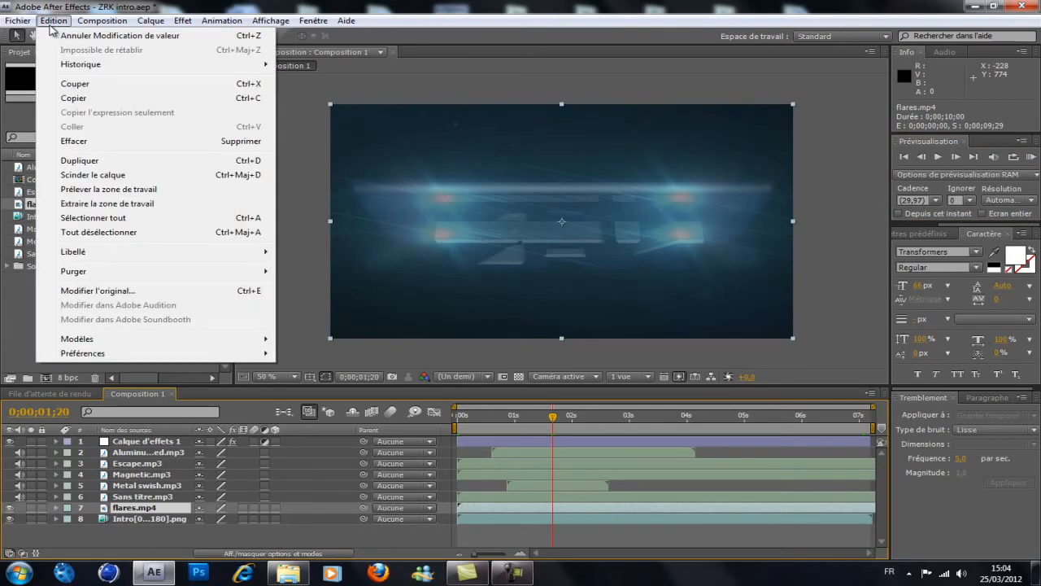
left_click(109, 176)
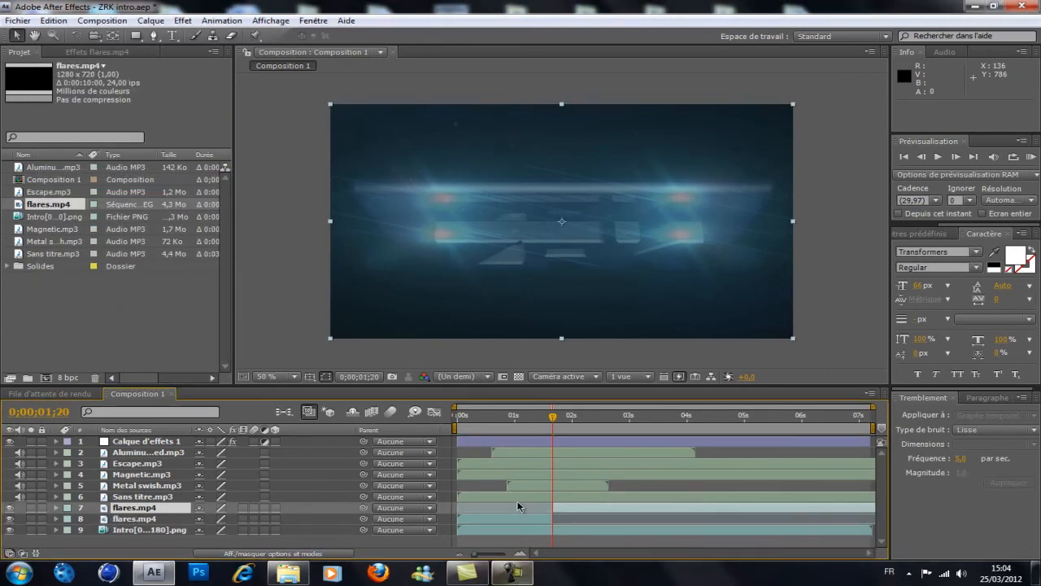
left_click(151, 518)
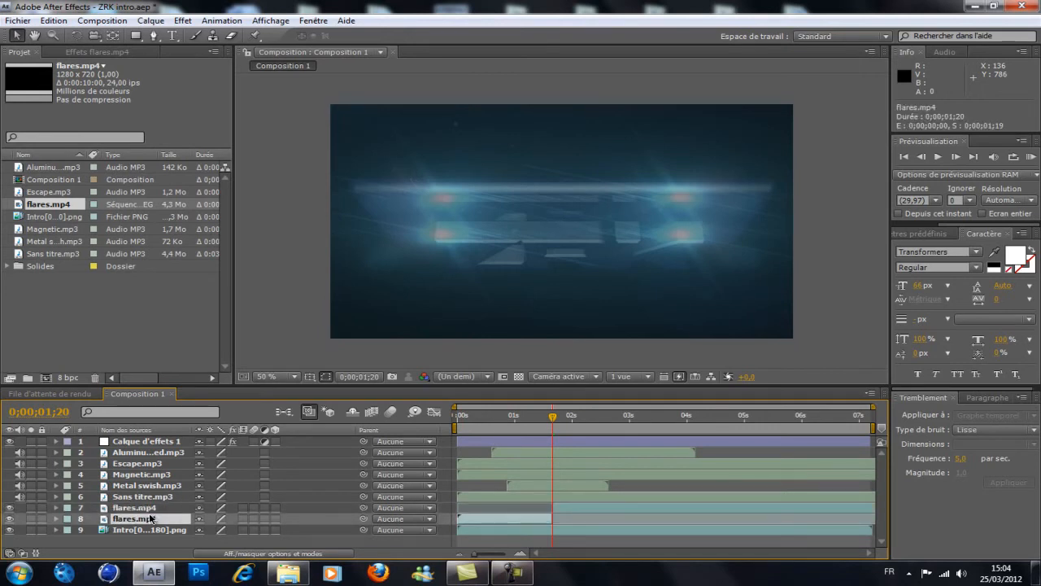
key("Delete")
Step: Shift the remaining flares.mp4 segment along the timeline so that it starts at 0;00;02;18
left_click(149, 509)
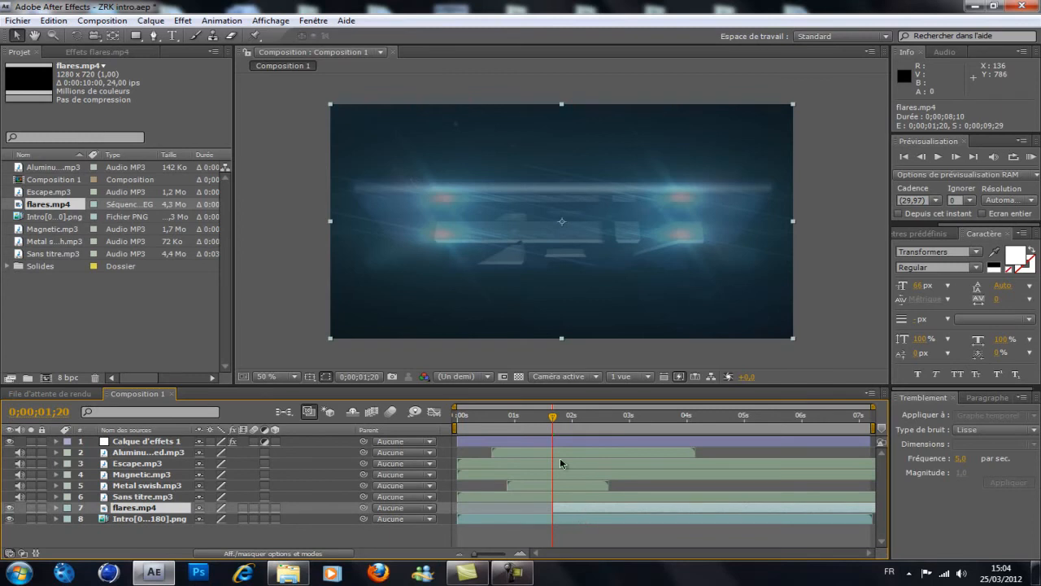
left_click_drag(557, 419, 545, 444)
left_click_drag(574, 511, 590, 510)
left_click(549, 416)
left_click_drag(549, 418, 574, 417)
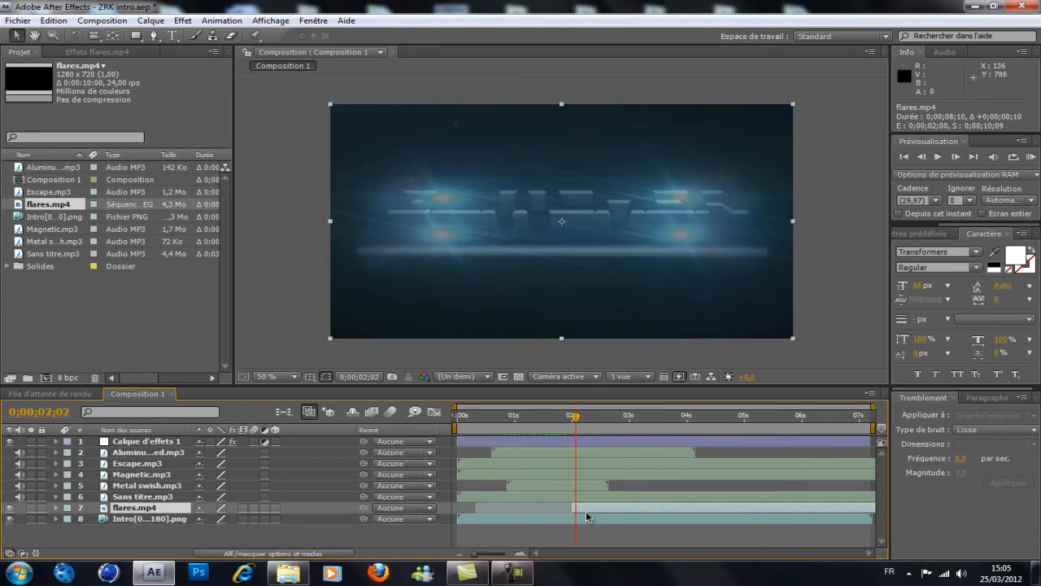
left_click_drag(586, 511, 626, 509)
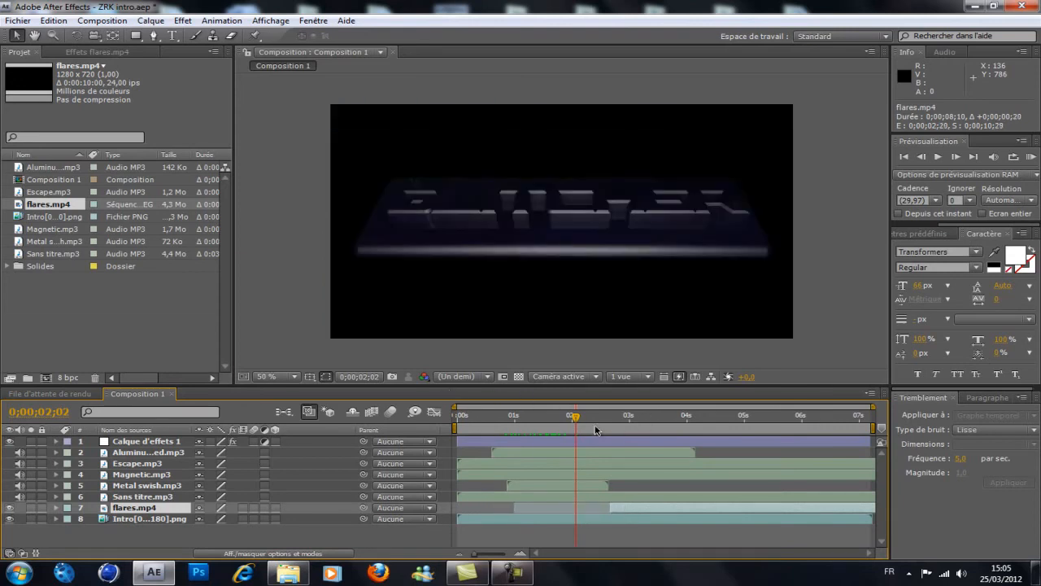
left_click_drag(580, 421, 613, 426)
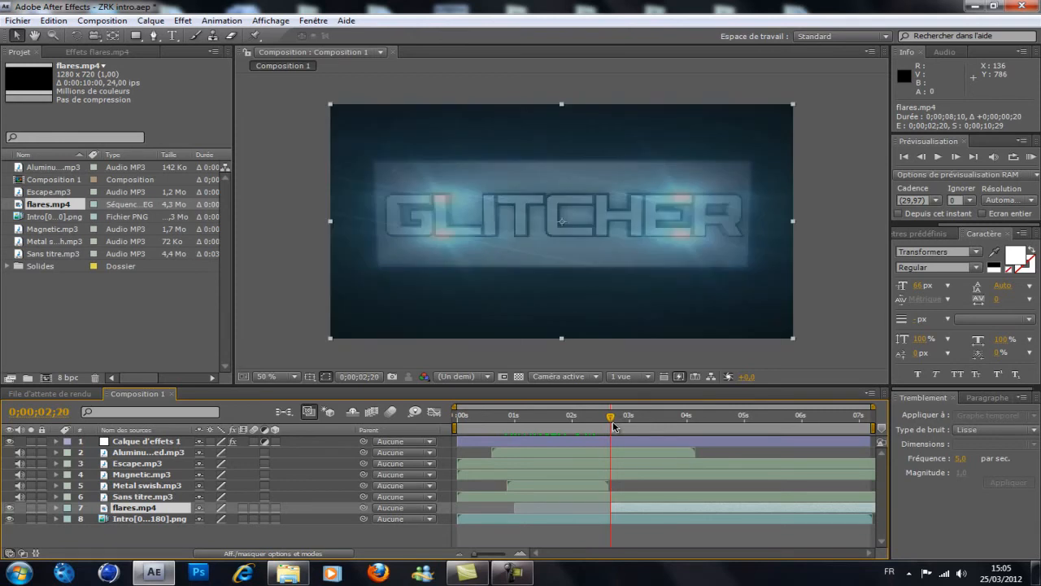
left_click(926, 160)
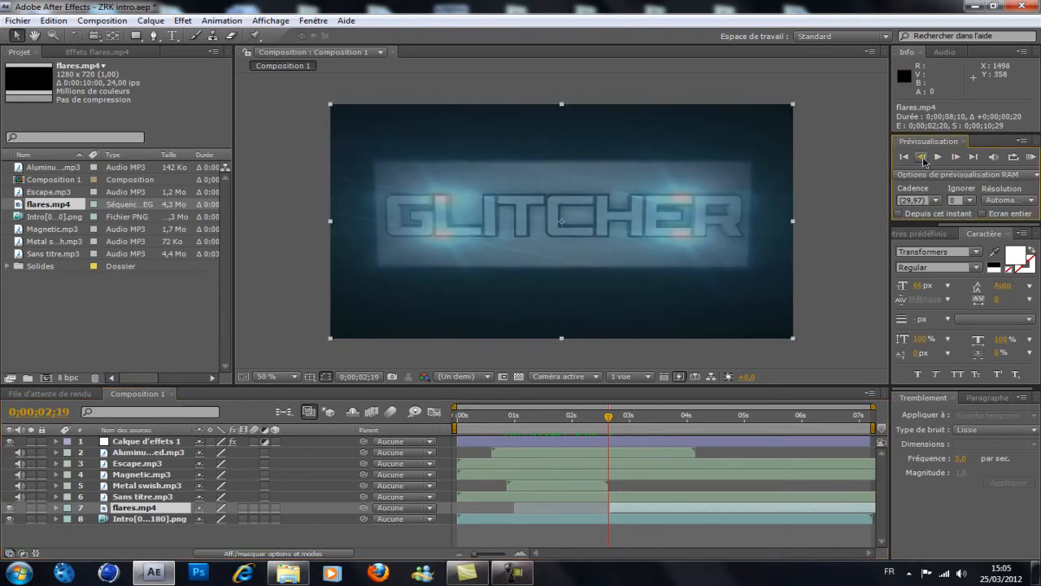
left_click(925, 161)
left_click(925, 161)
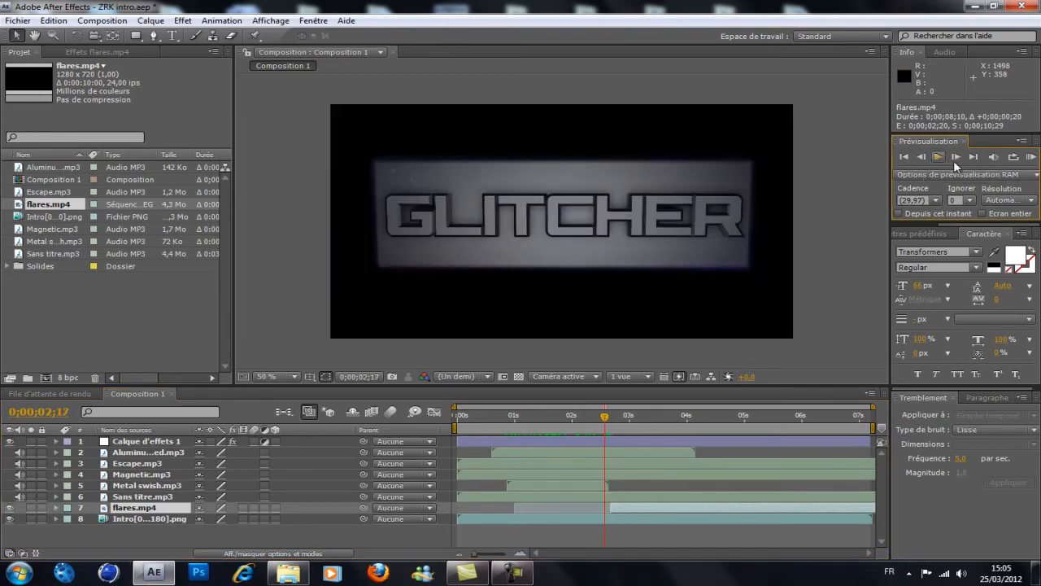
left_click(956, 160)
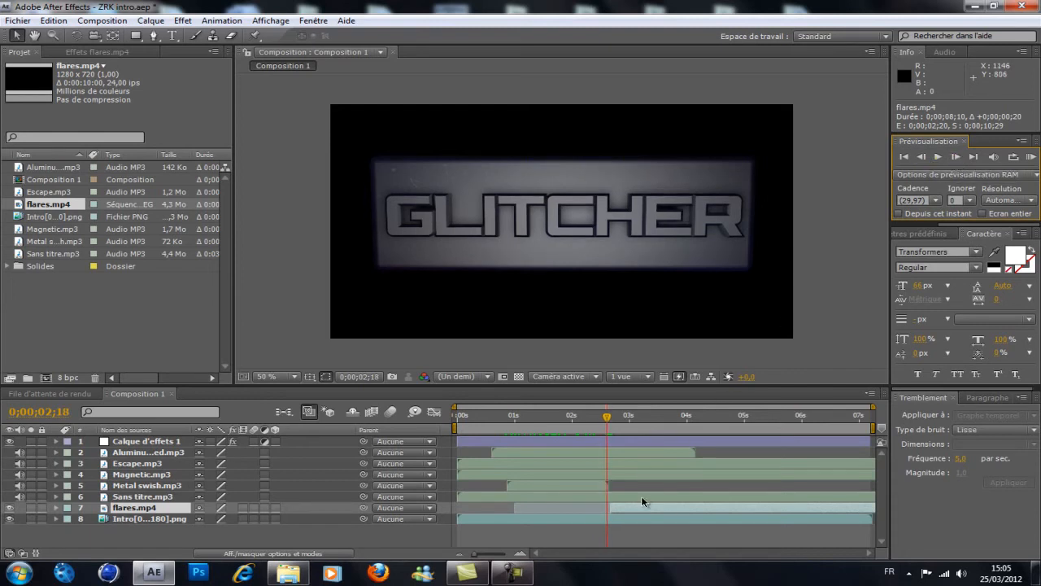
left_click_drag(642, 502, 641, 509)
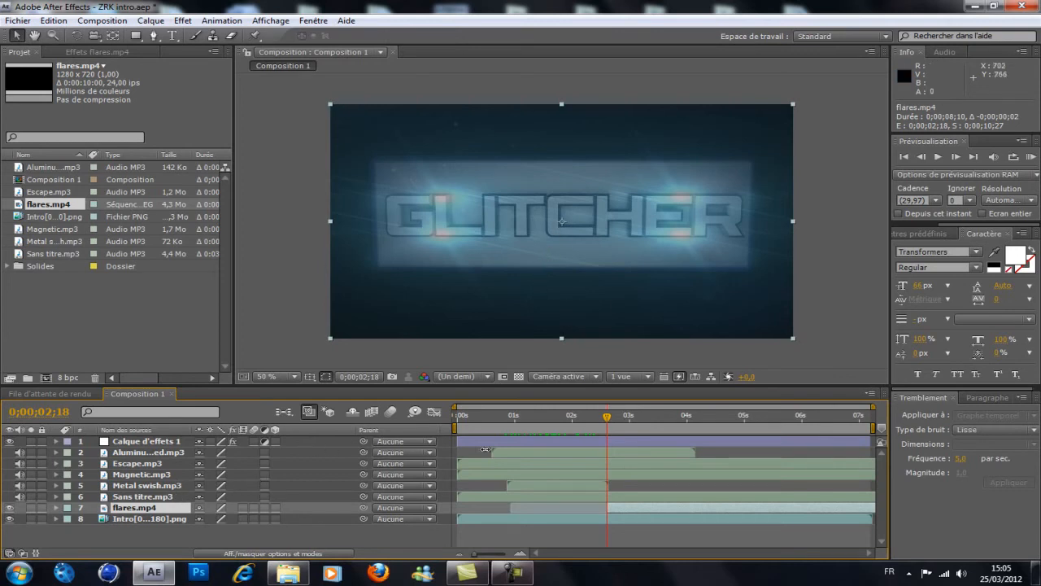
Step: Create a new adjustment layer above all the others and apply the Digieffects Damage v2 effect DE_Destabilize to it
left_click_drag(611, 420, 656, 432)
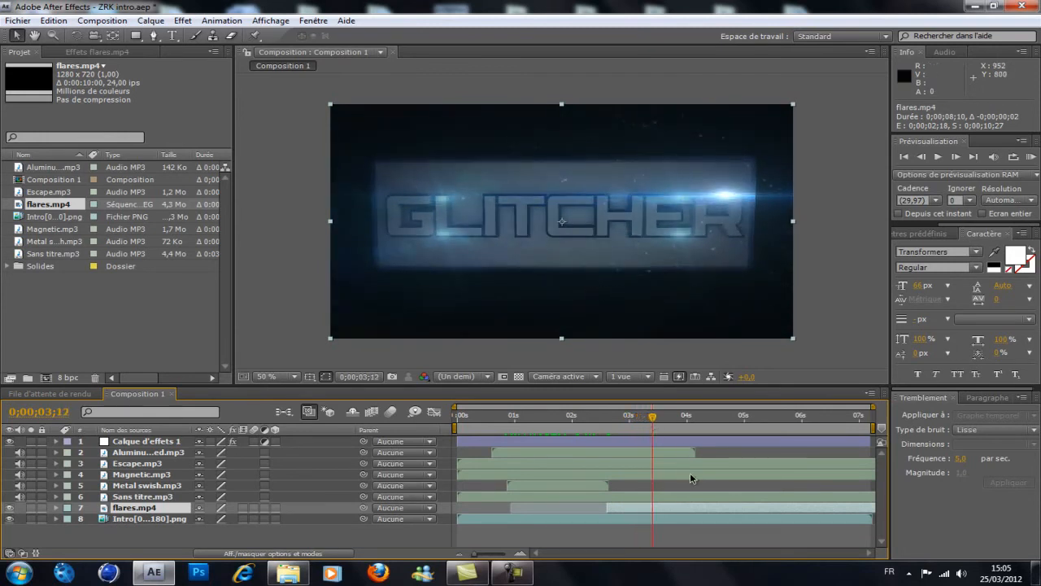
left_click_drag(655, 418, 705, 444)
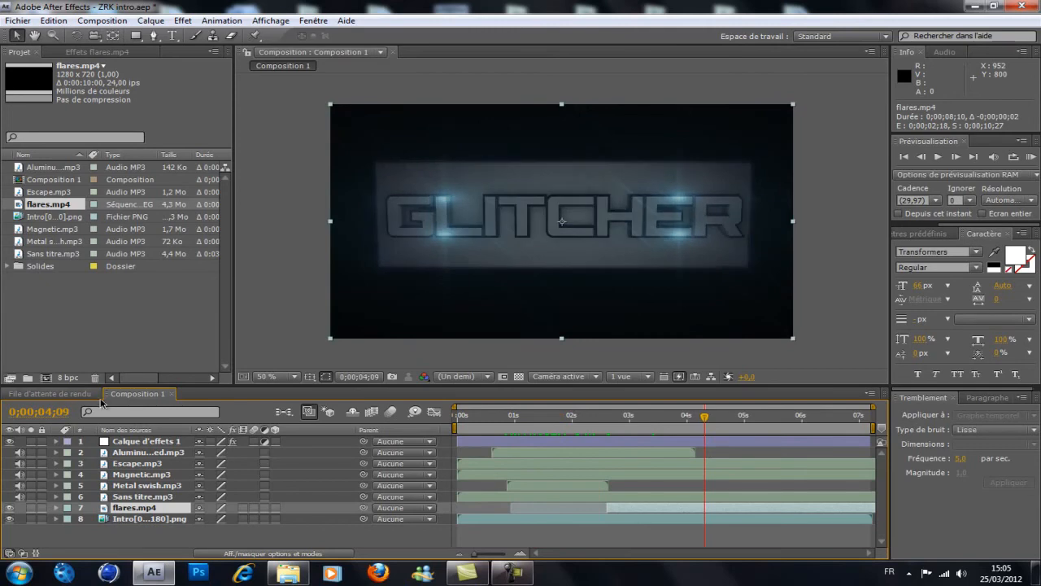
left_click(147, 21)
mouse_move(171, 36)
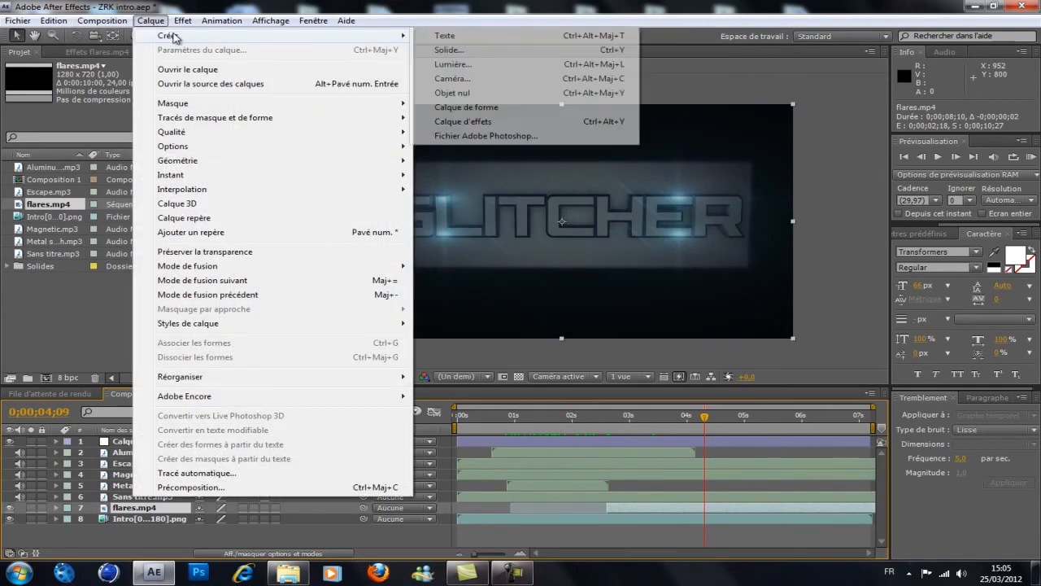
left_click(463, 121)
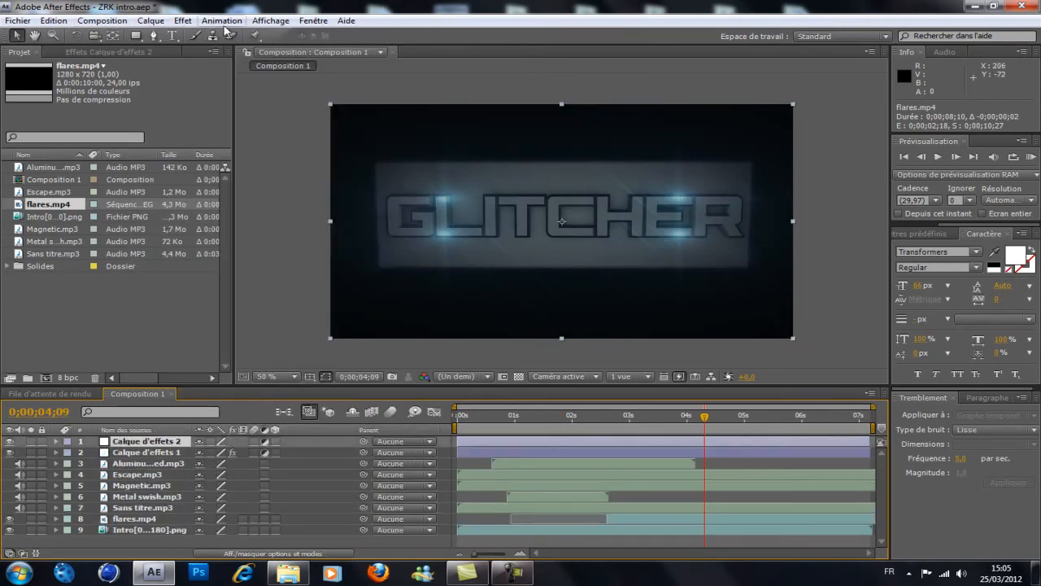
left_click(182, 20)
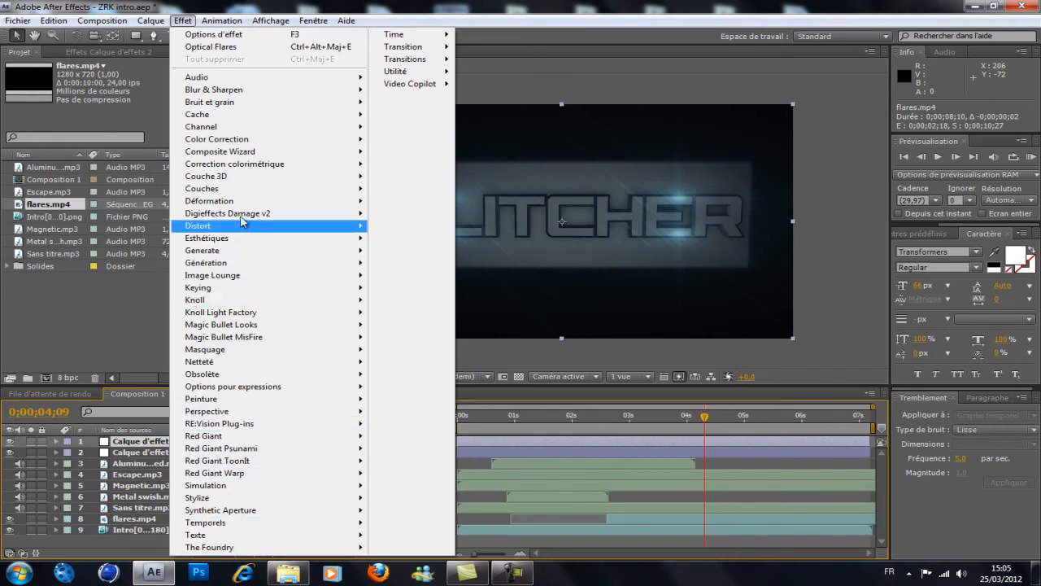
mouse_move(260, 213)
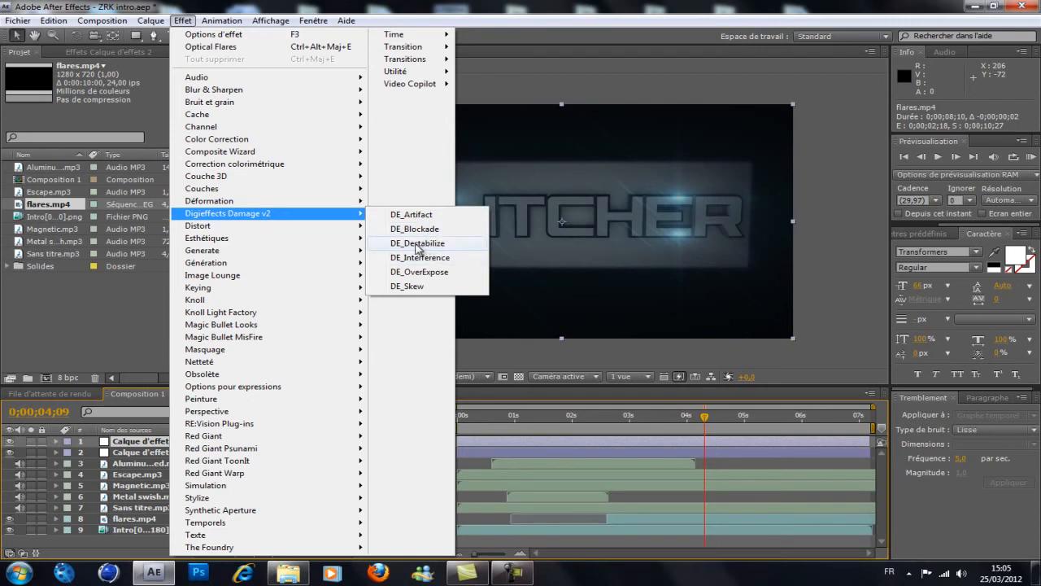
left_click(417, 243)
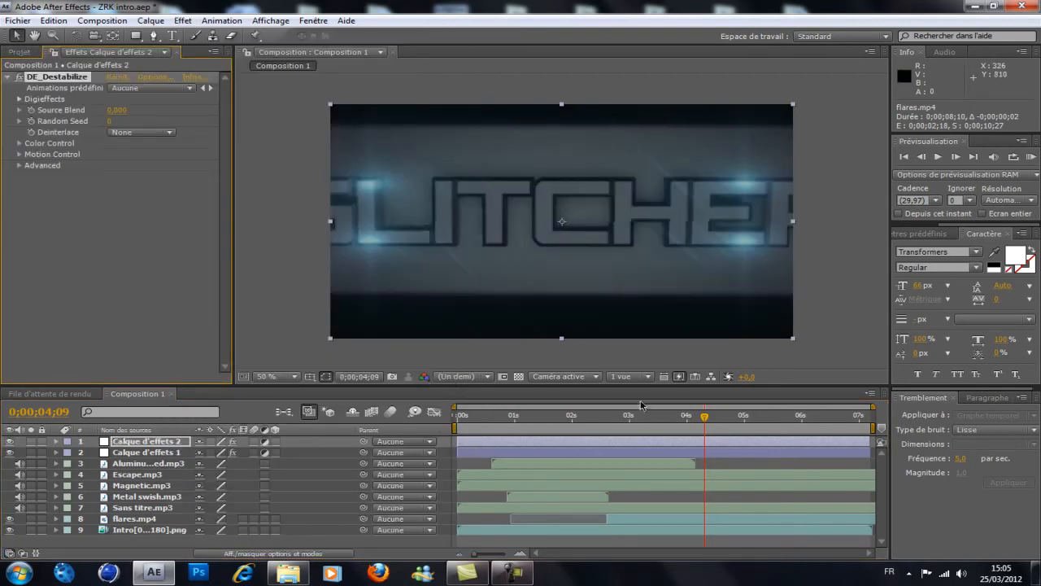
Step: Split the DE_Destabilize adjustment layer at 0;00;06;00 and delete the part before the cut
left_click_drag(710, 419, 804, 424)
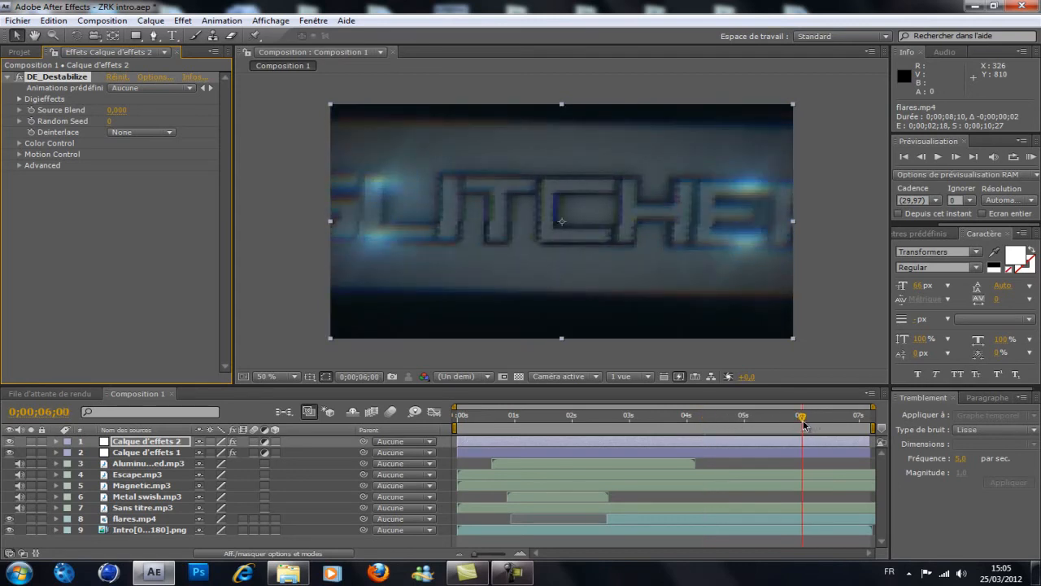
left_click(120, 441)
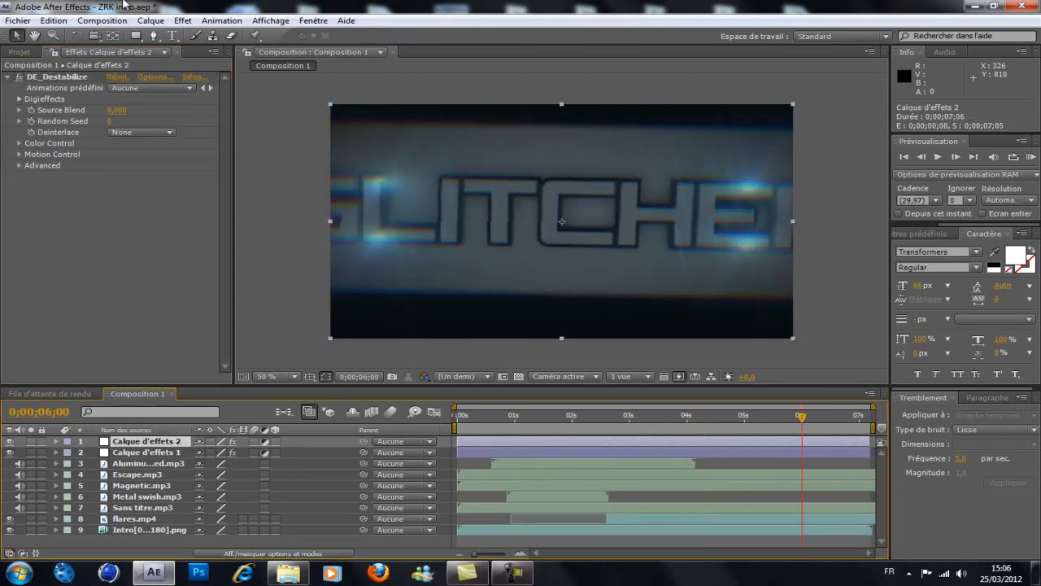
left_click(53, 20)
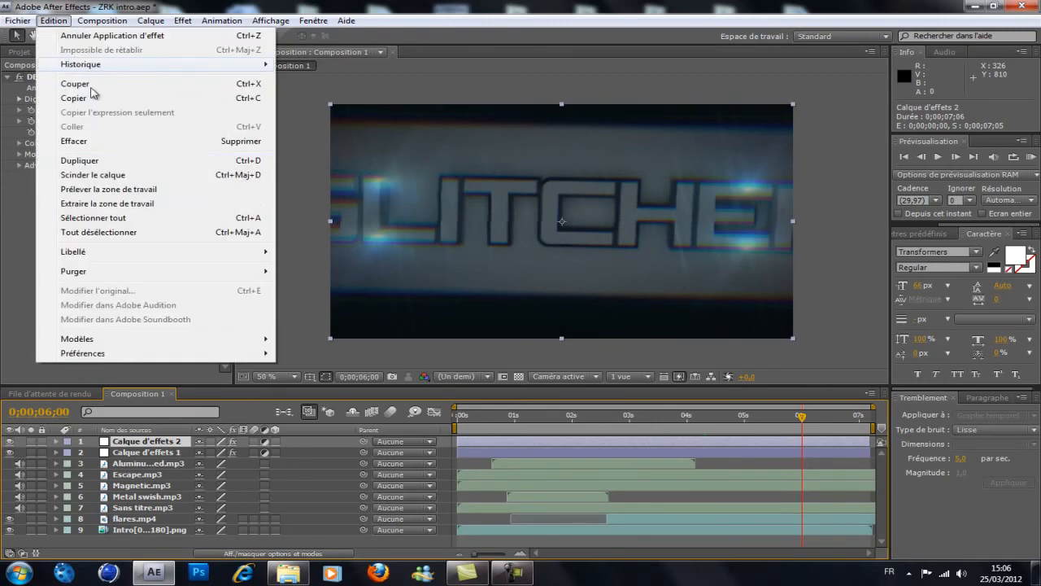
left_click(93, 175)
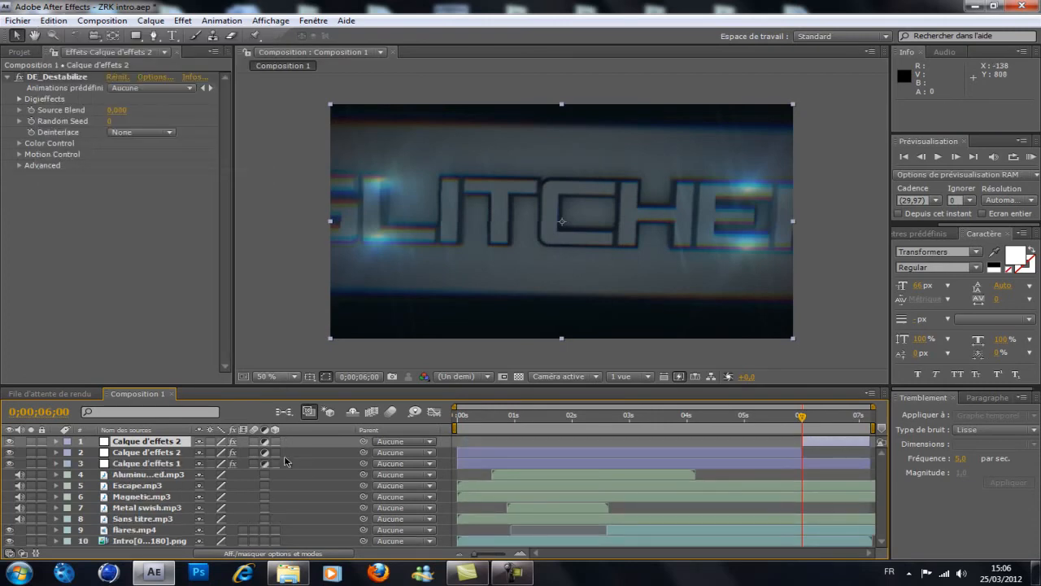
left_click(173, 460)
left_click(173, 455)
key("Delete")
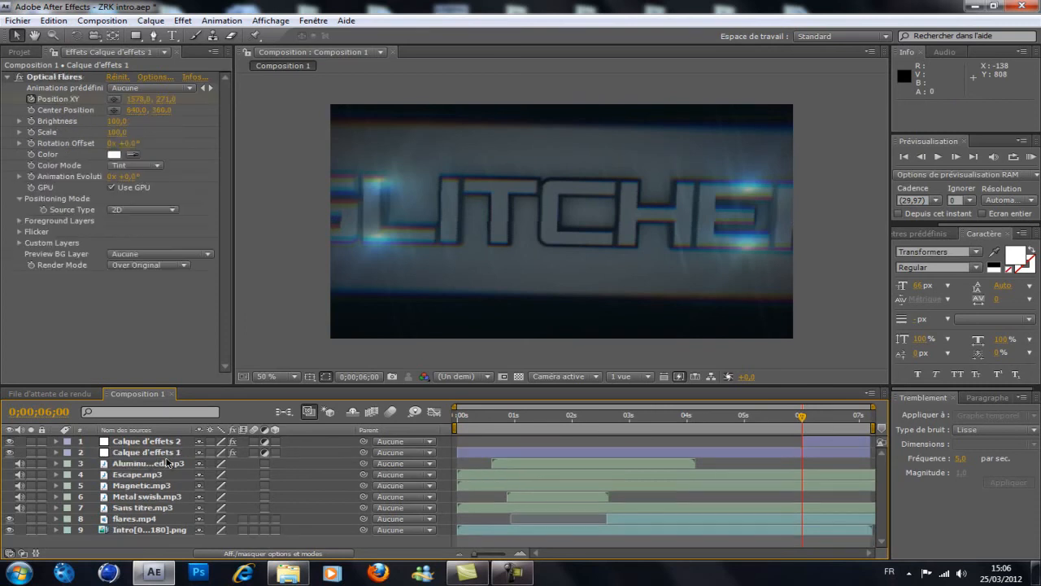
left_click(137, 442)
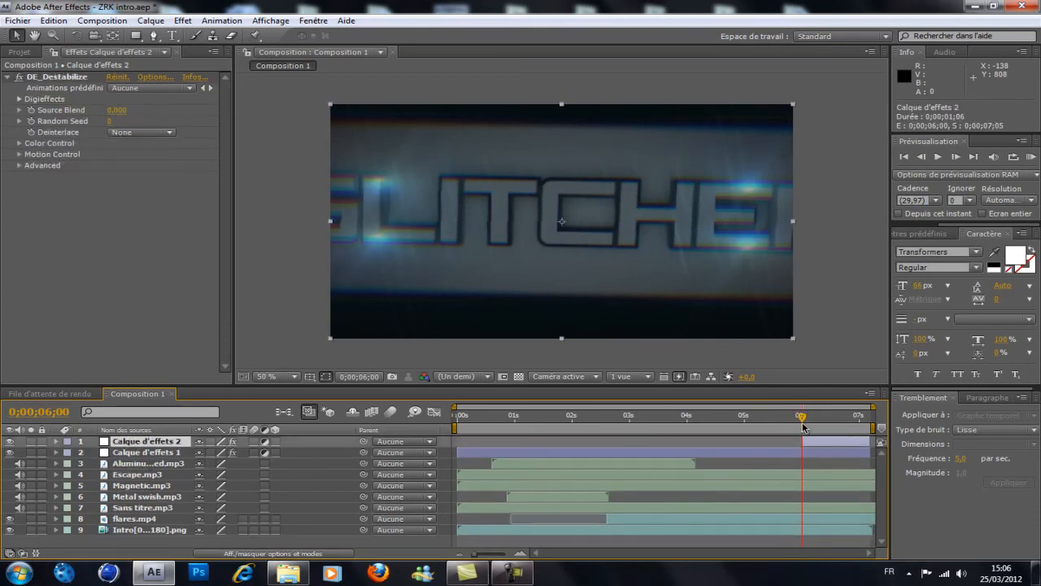
mouse_move(805, 421)
left_mouse_down()
mouse_move(829, 425)
mouse_move(806, 421)
left_mouse_up()
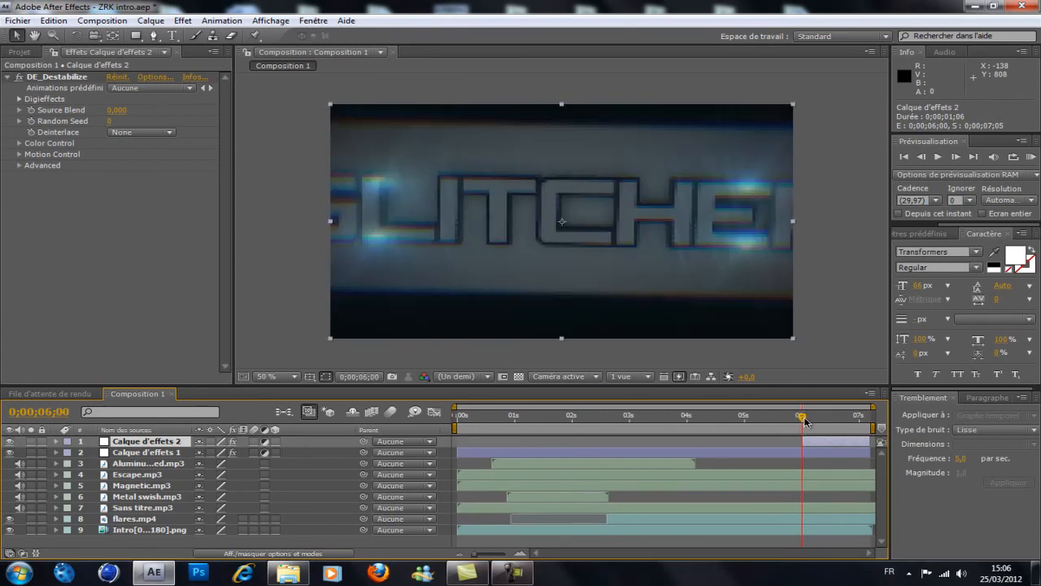
left_click_drag(806, 421, 788, 419)
left_click(512, 573)
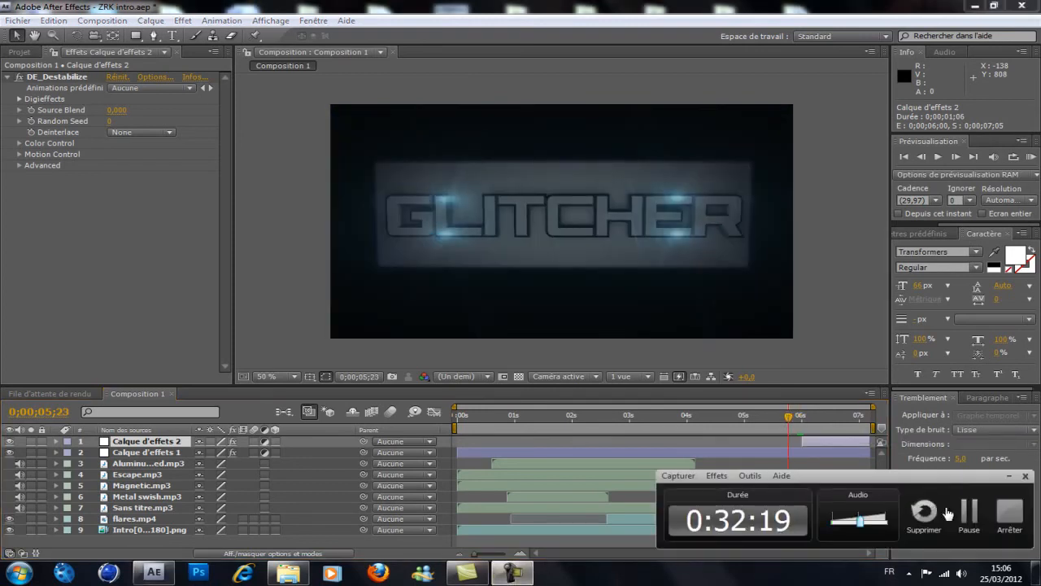
left_click(1009, 477)
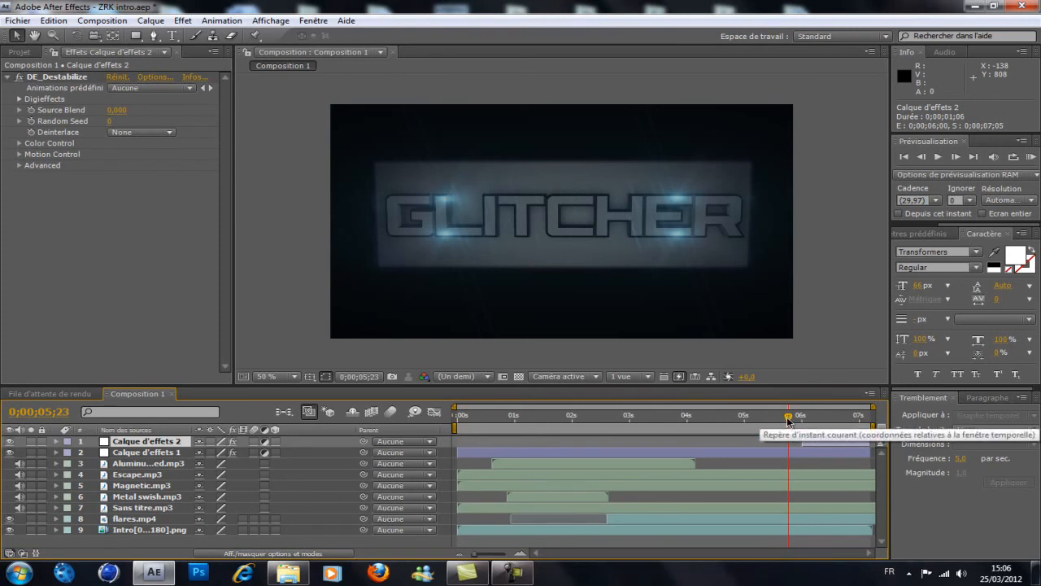
Step: With the playhead at 0;00;05;15, create a new adjustment layer above all the others and apply the Video Copilot Twitch effect to it
left_click_drag(789, 420, 774, 422)
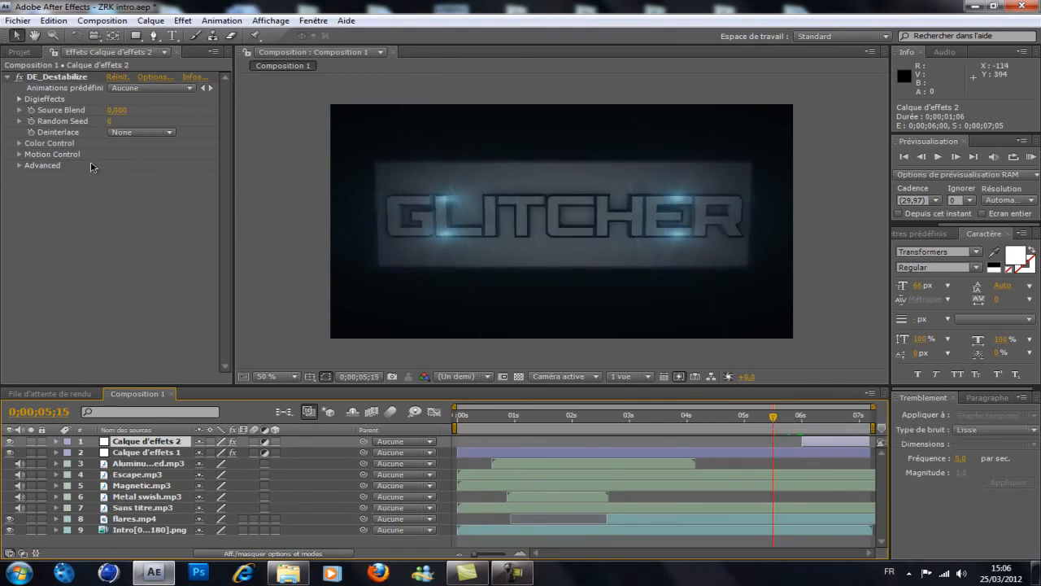
left_click(151, 21)
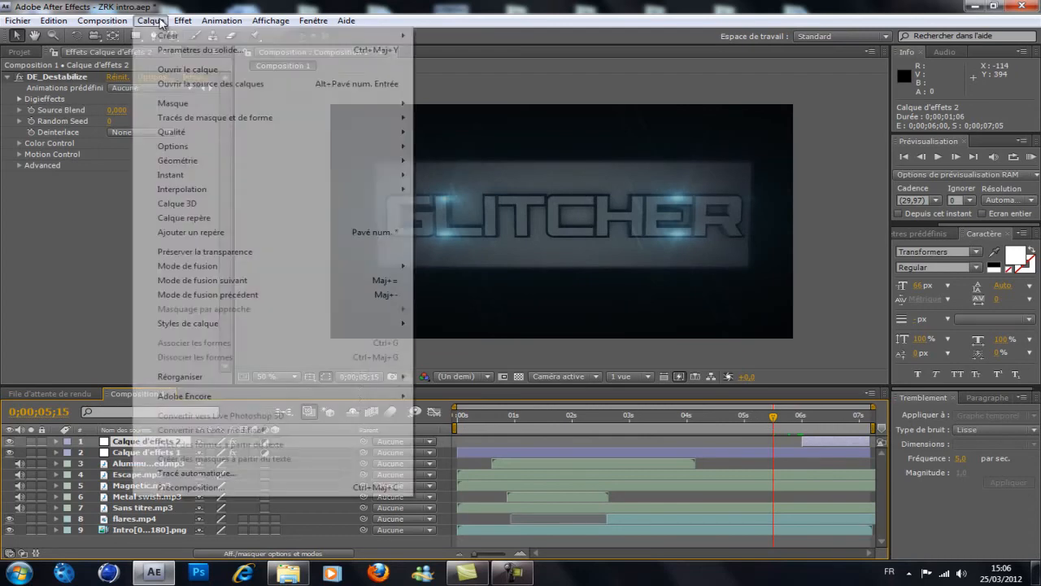
left_click(155, 22)
left_click(154, 22)
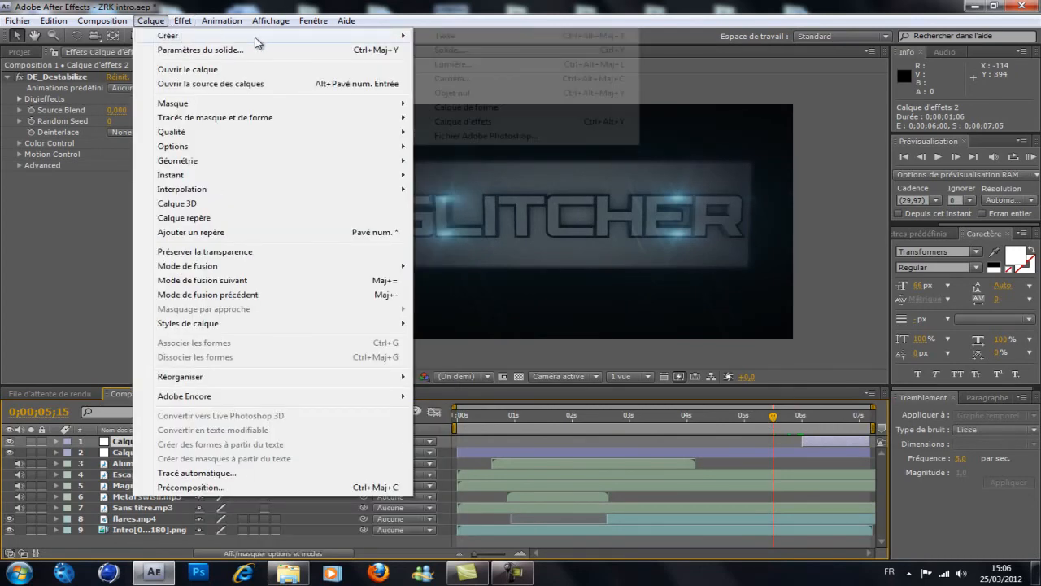
mouse_move(259, 36)
left_click(463, 122)
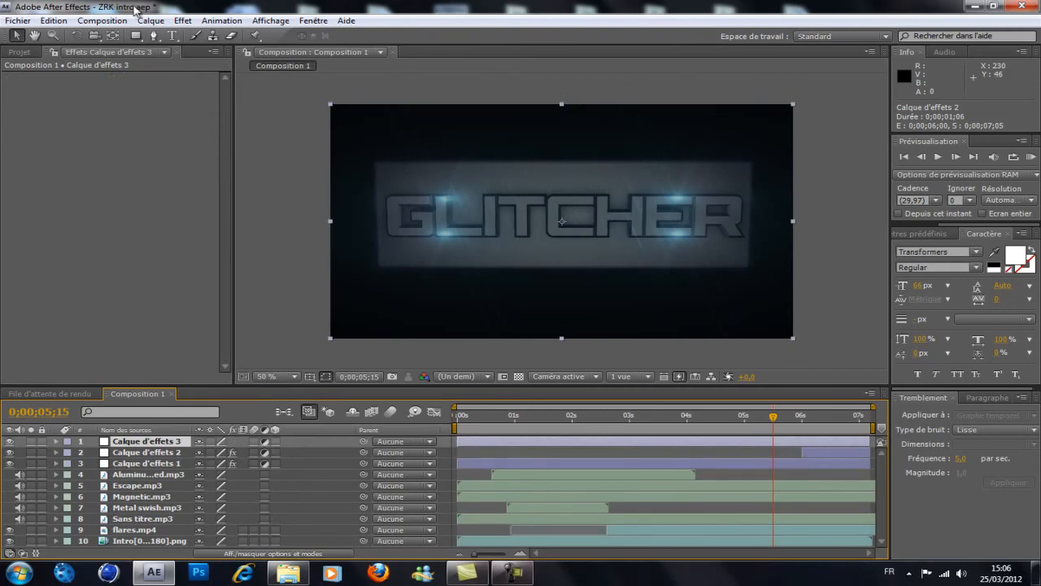
left_click(182, 20)
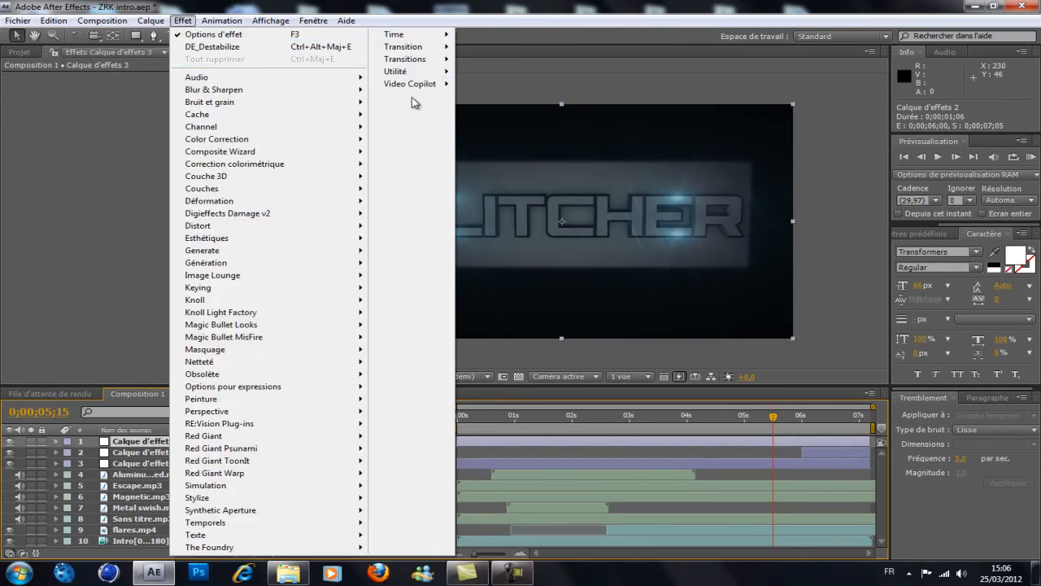
mouse_move(411, 85)
left_click(490, 99)
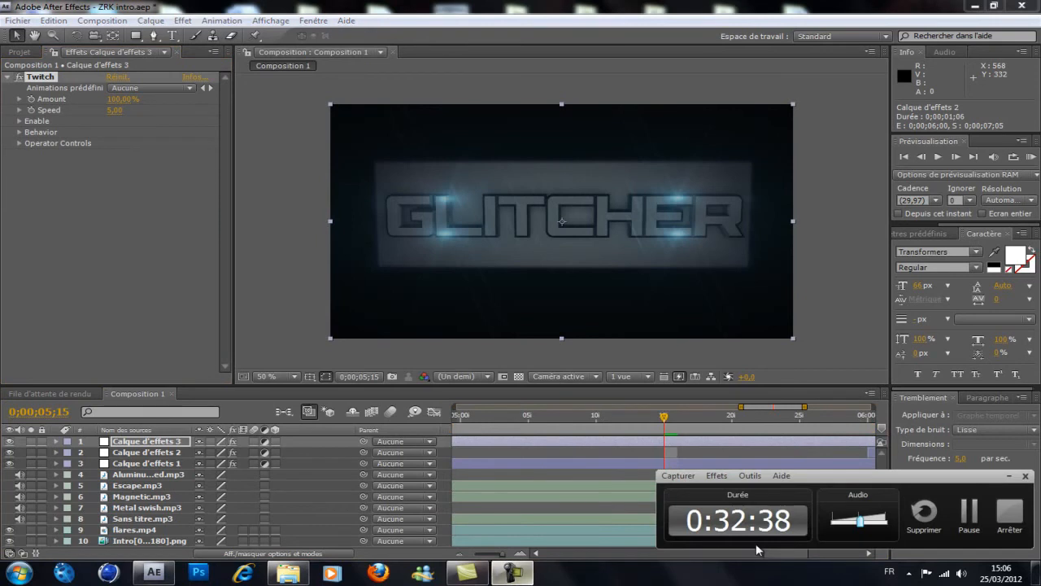
left_click(965, 518)
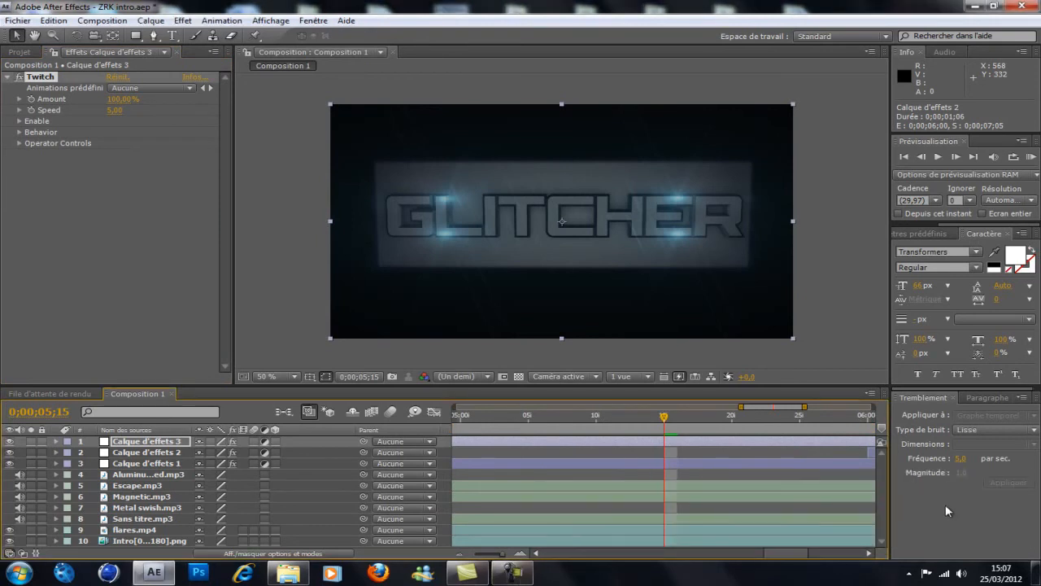
Step: Split the Twitch adjustment layer at 0;00;05;15 and delete the part before the cut
left_click(128, 444)
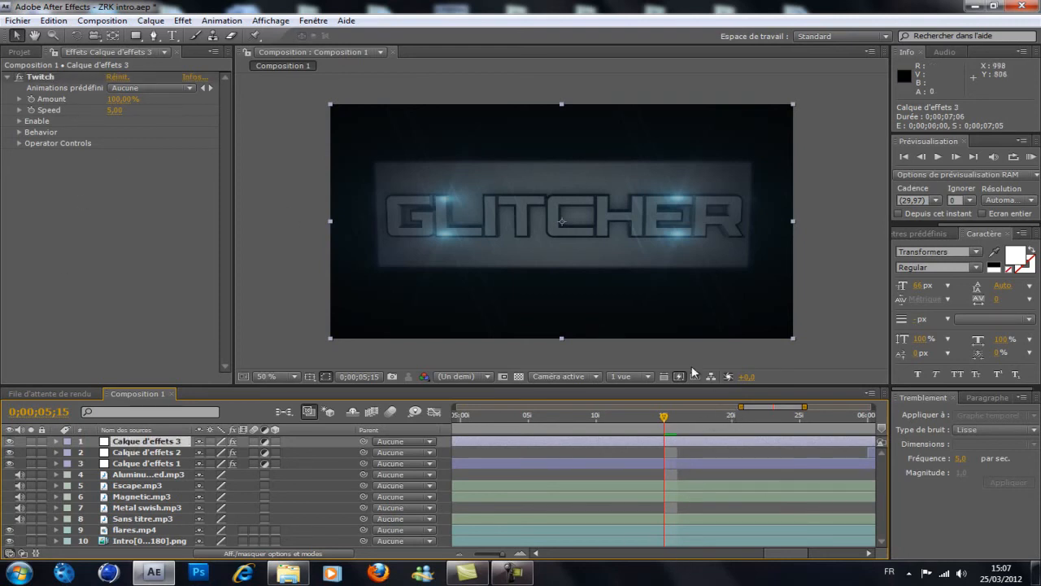
left_click_drag(743, 407, 426, 409)
left_click_drag(805, 407, 883, 409)
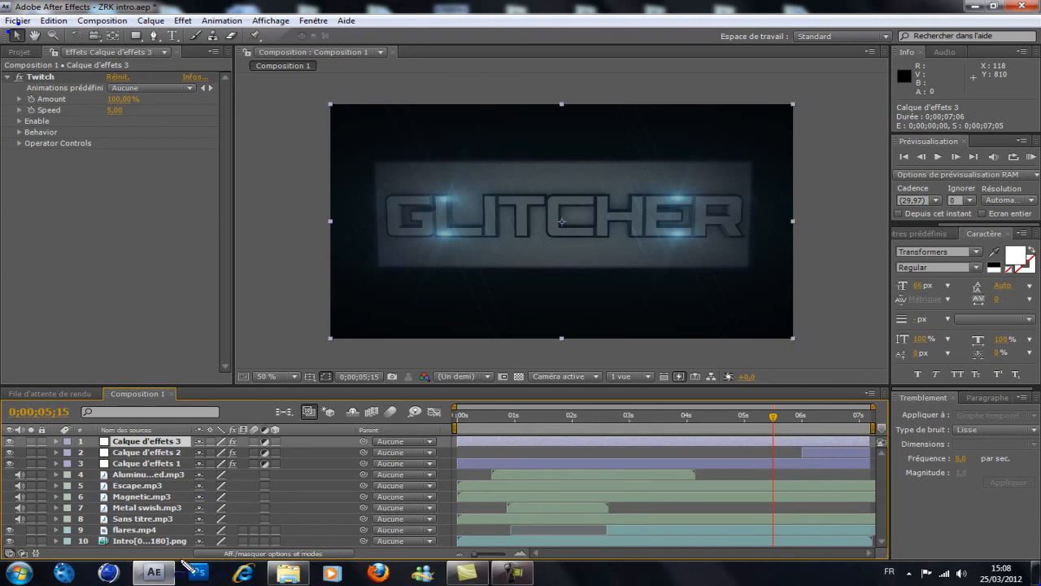
left_click(18, 573)
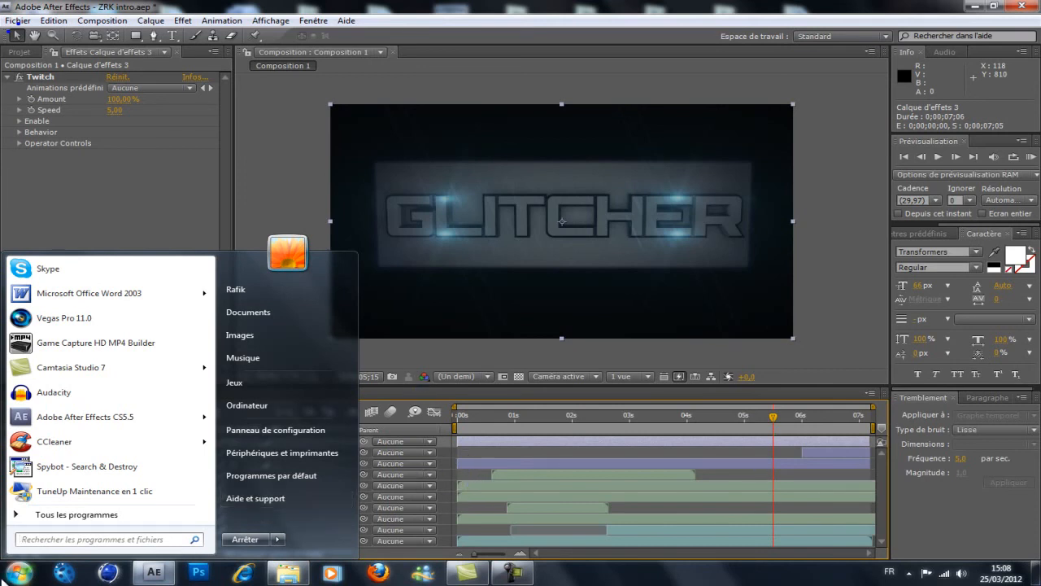
left_click(2, 581)
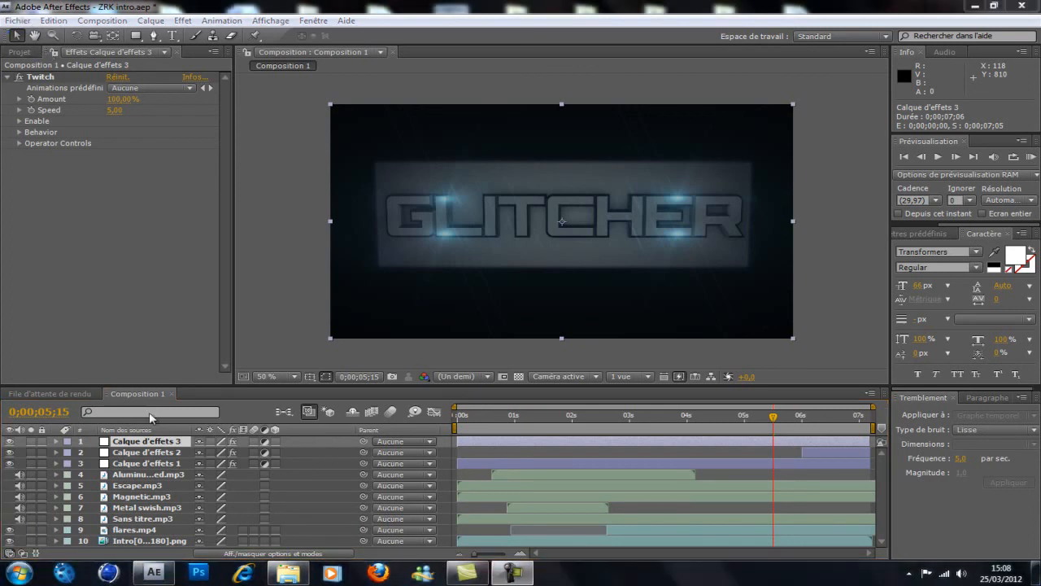
left_click(38, 20)
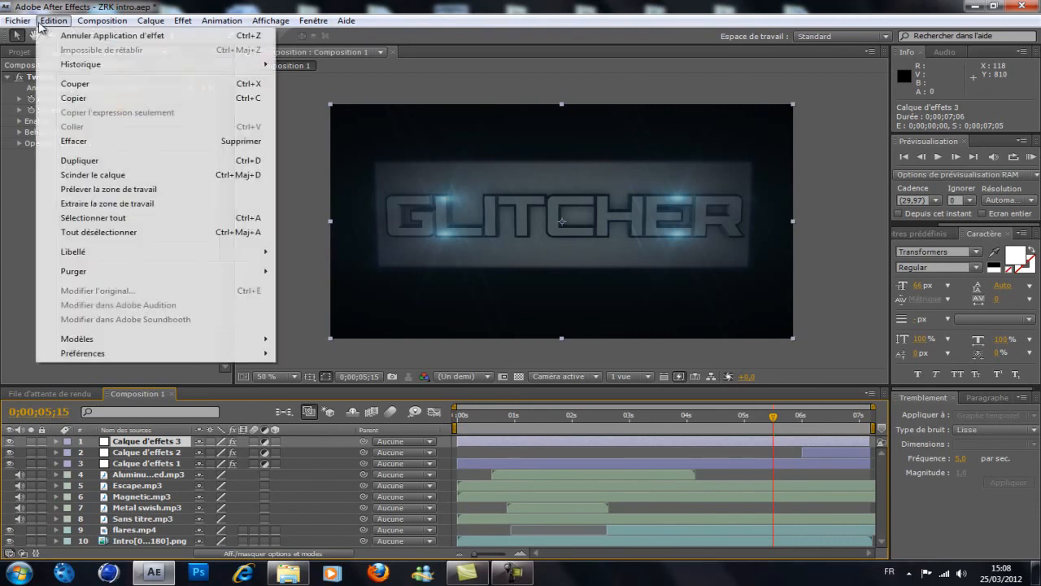
left_click(122, 175)
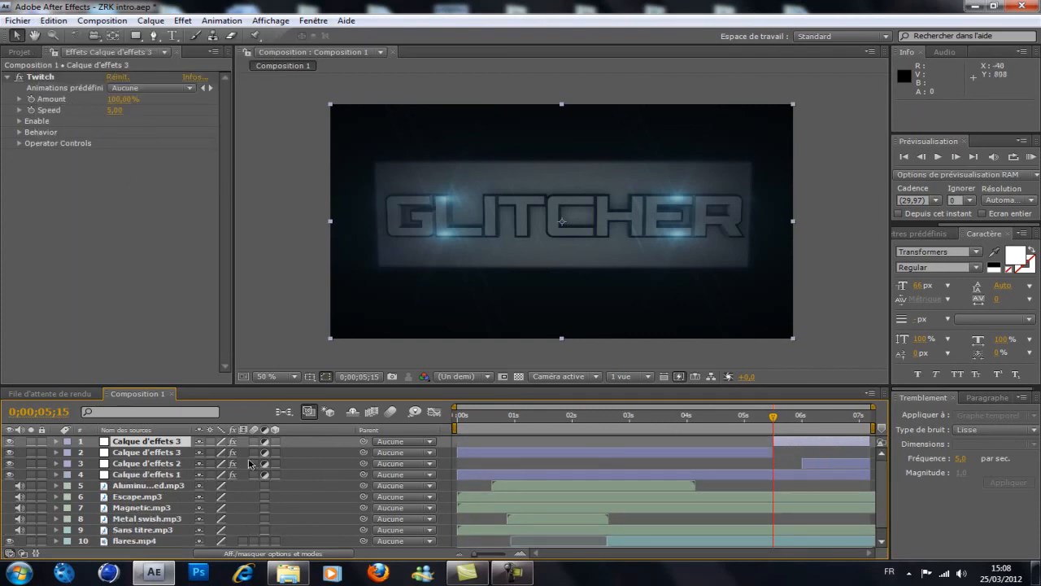
left_click(164, 454)
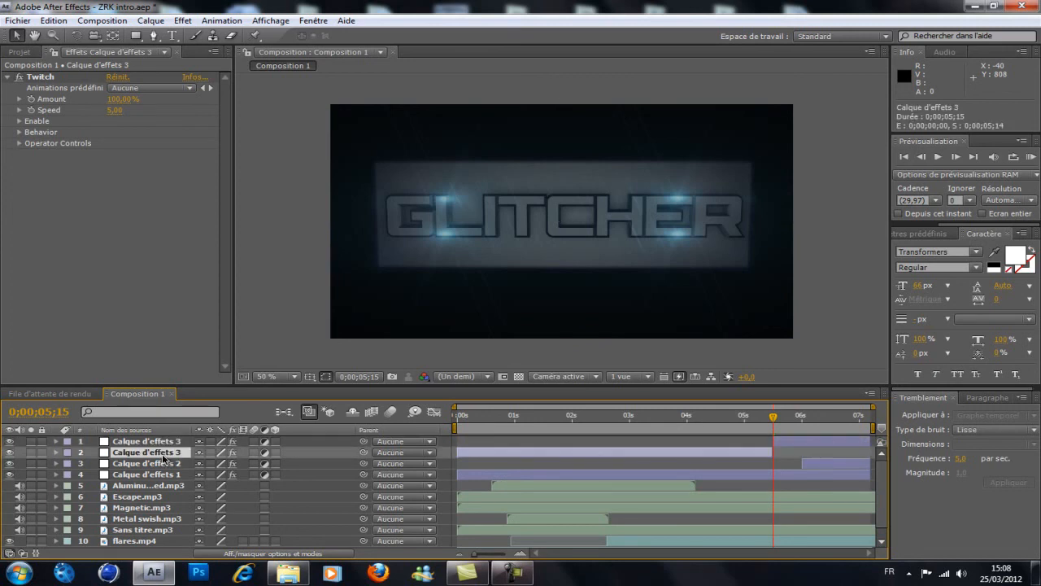
key("Delete")
Step: Split the remaining Twitch adjustment layer at 0;00;06;00 and delete the part after the cut
left_click(136, 442)
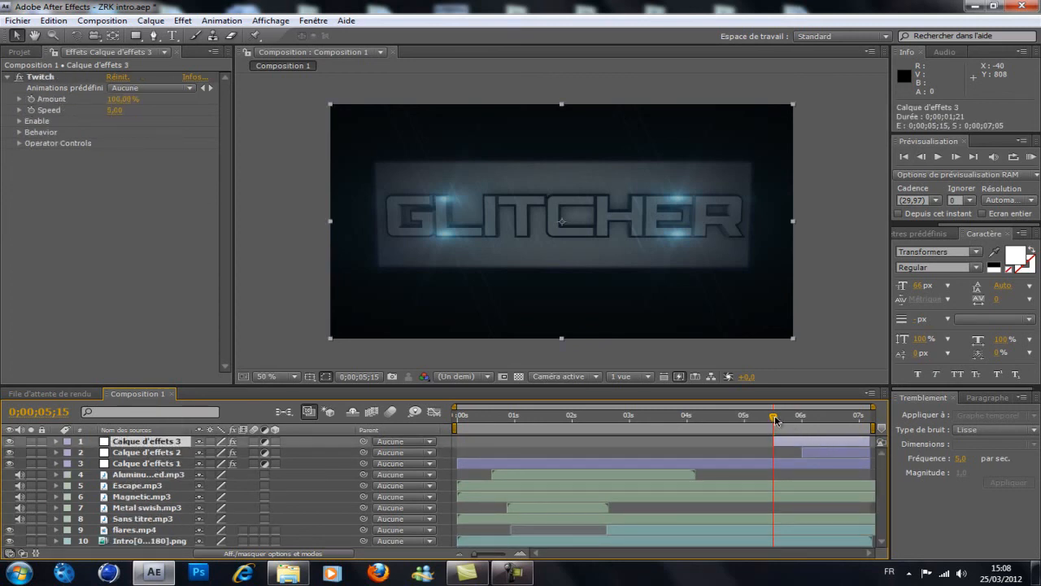
left_click_drag(775, 420, 808, 420)
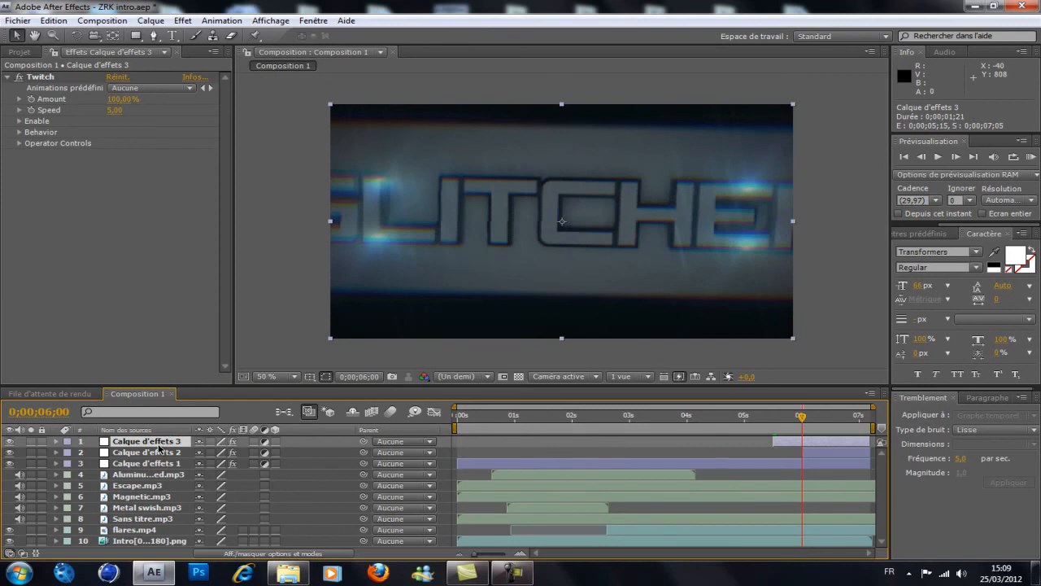
double_click(158, 445)
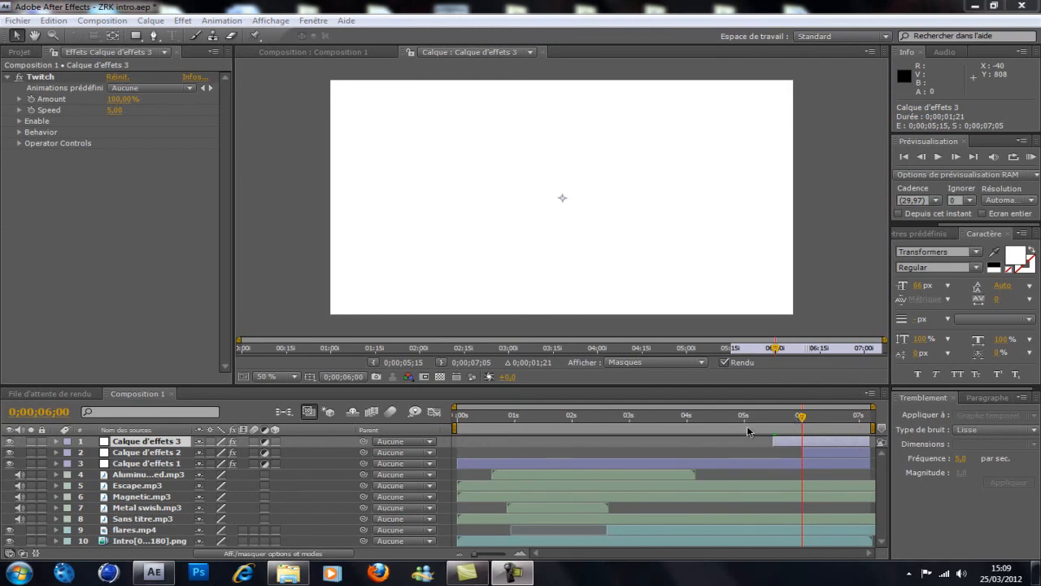
left_click(546, 51)
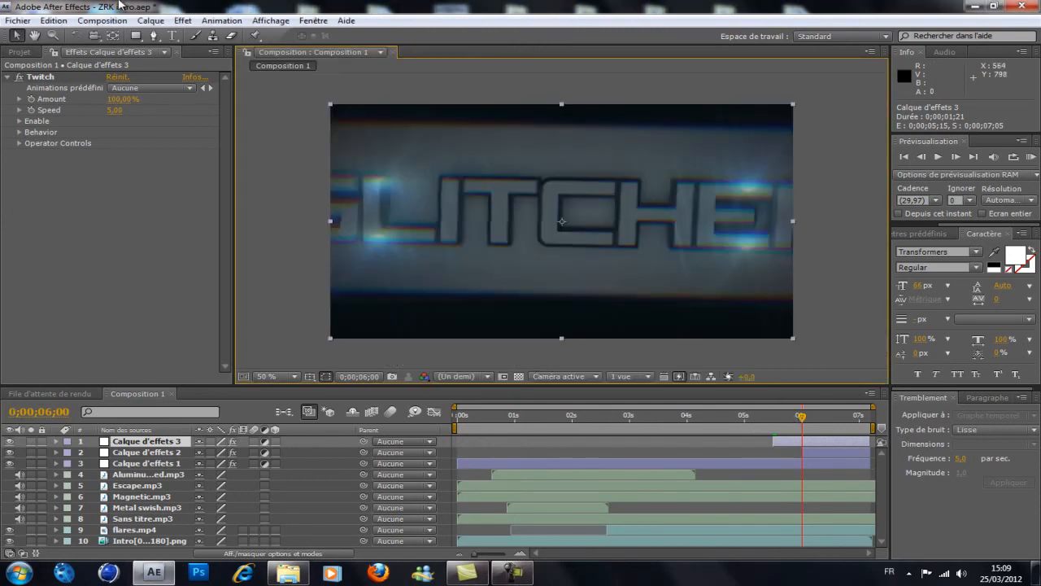
left_click(53, 21)
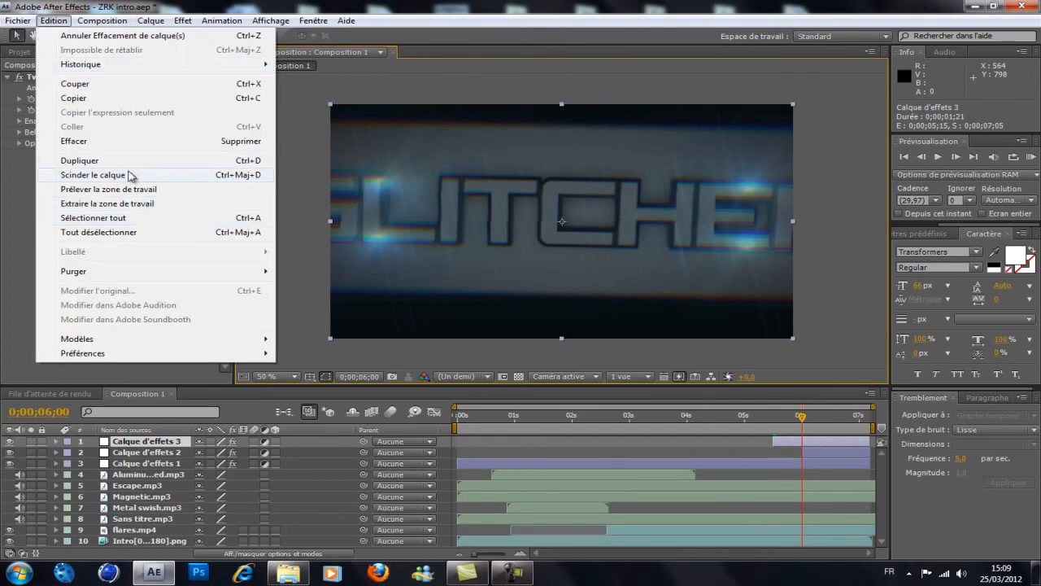
left_click(131, 176)
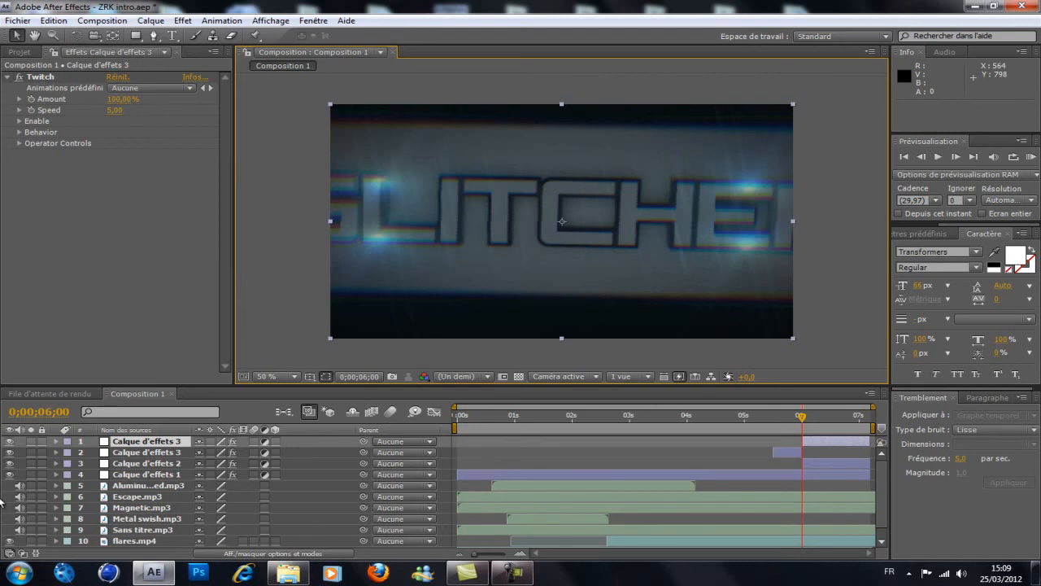
key("Delete")
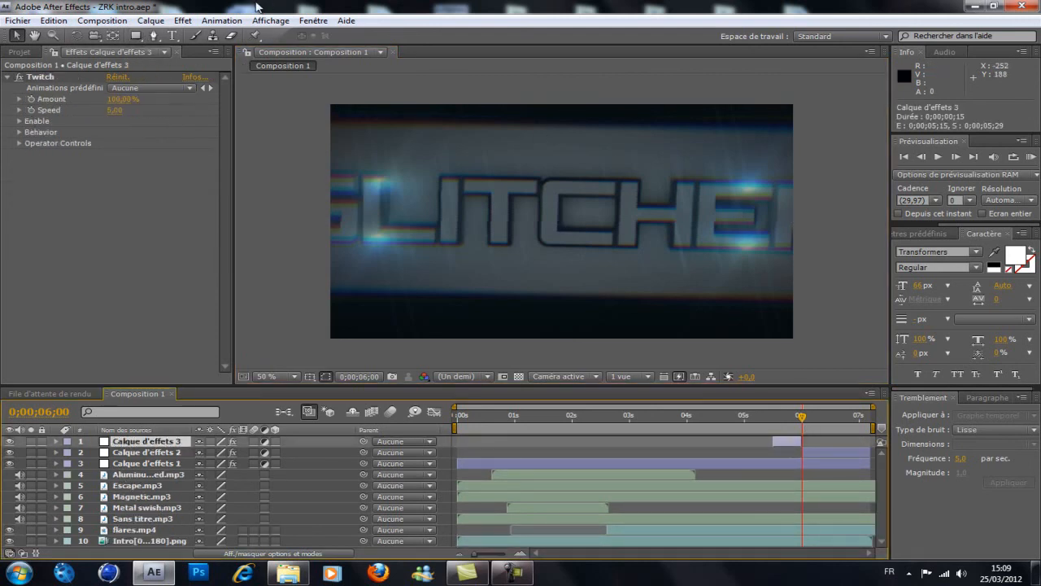
Step: Enable the Blur, Color, Light, Scale, Slide and Time operators of the Twitch effect
left_click(22, 121)
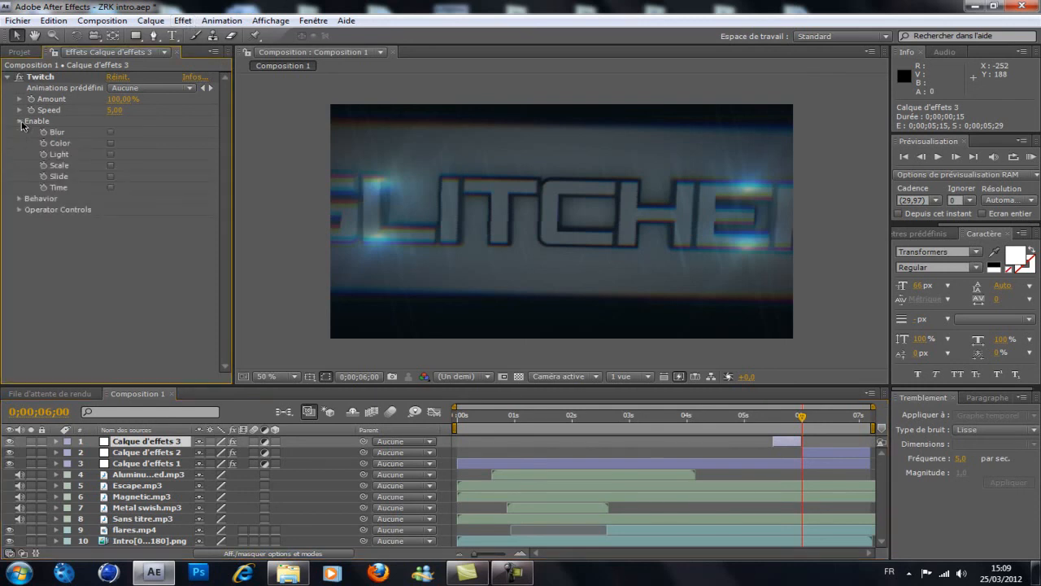
left_click(111, 133)
left_click(111, 143)
left_click(111, 155)
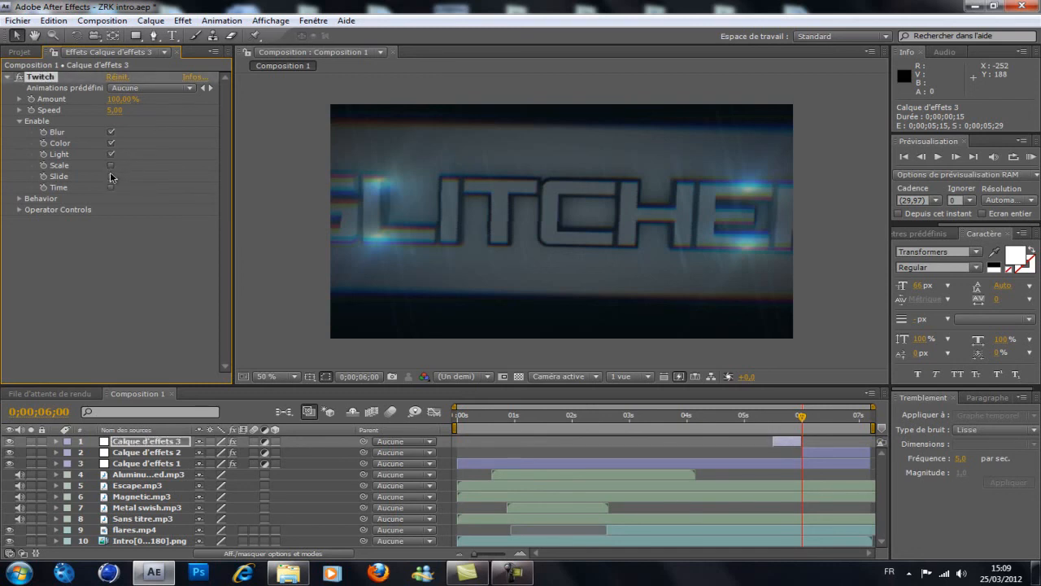
left_click(111, 165)
left_click(110, 177)
left_click(112, 188)
left_click(21, 121)
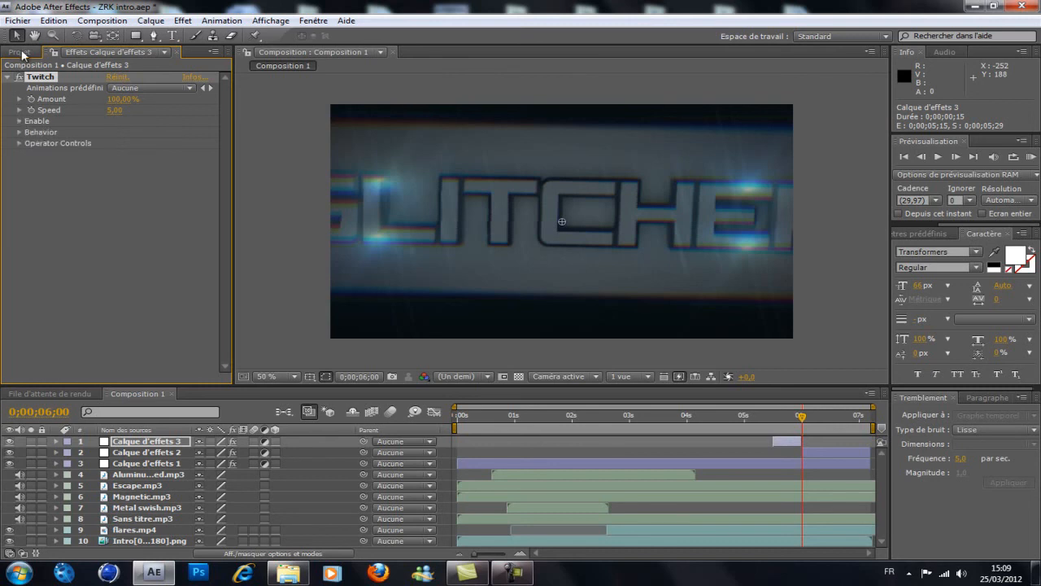
Step: Show the project's file list and return the playhead to 0;00;00;00
left_click(19, 52)
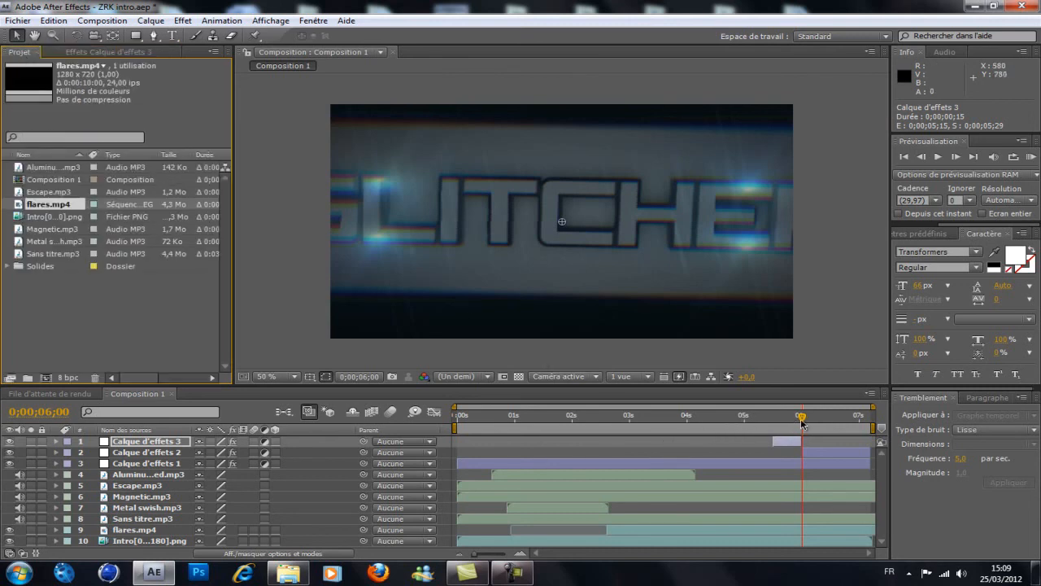
left_click_drag(802, 422, 436, 395)
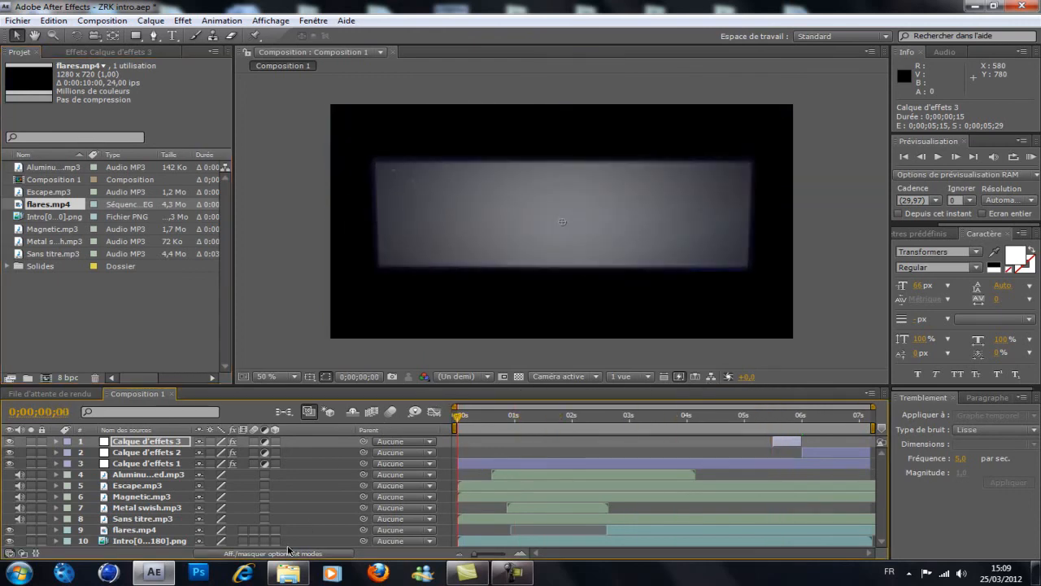
left_click(289, 573)
left_click(291, 575)
left_click(514, 573)
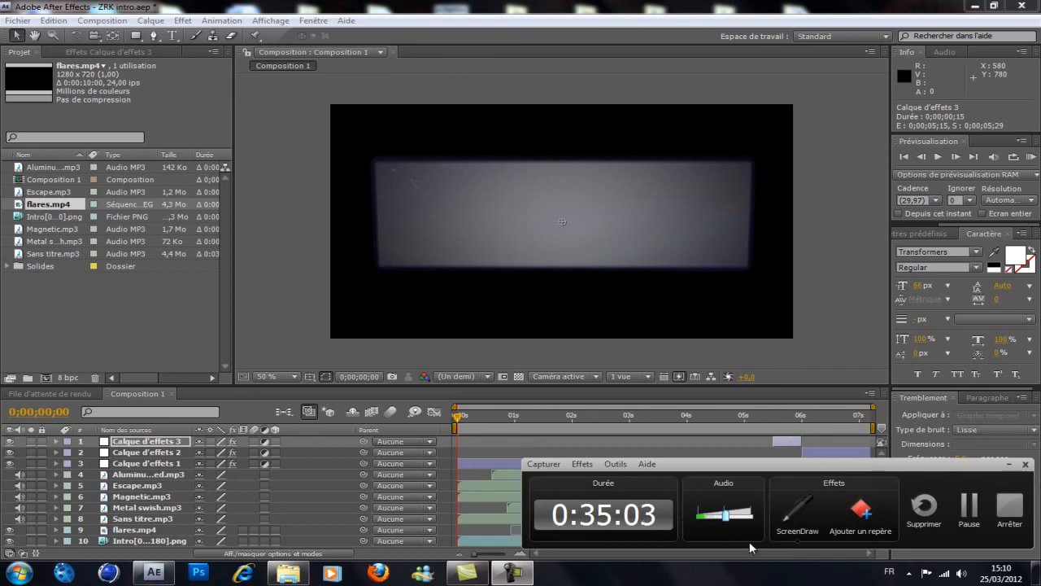
left_click(1007, 509)
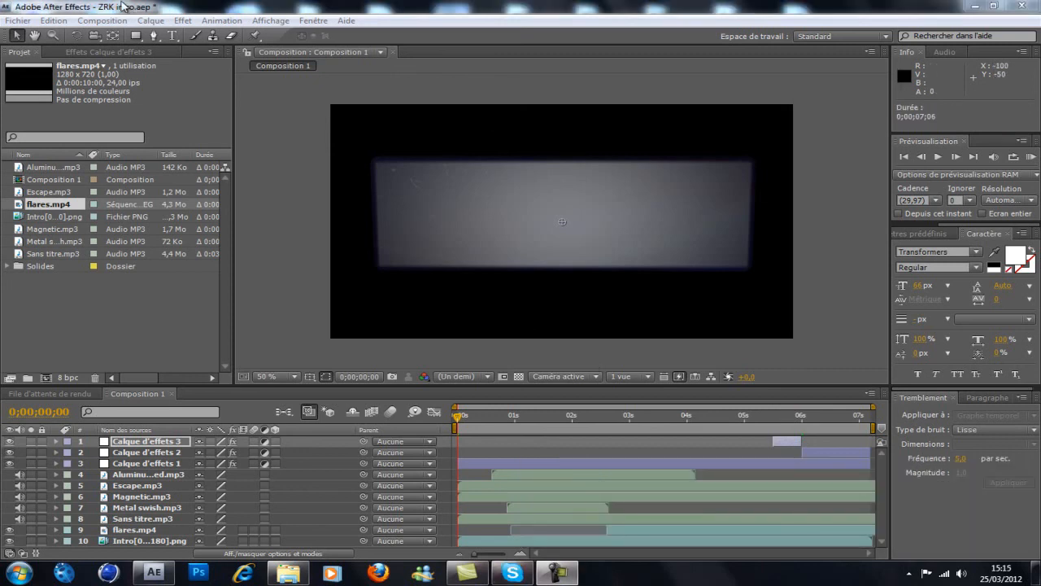
left_click(143, 7)
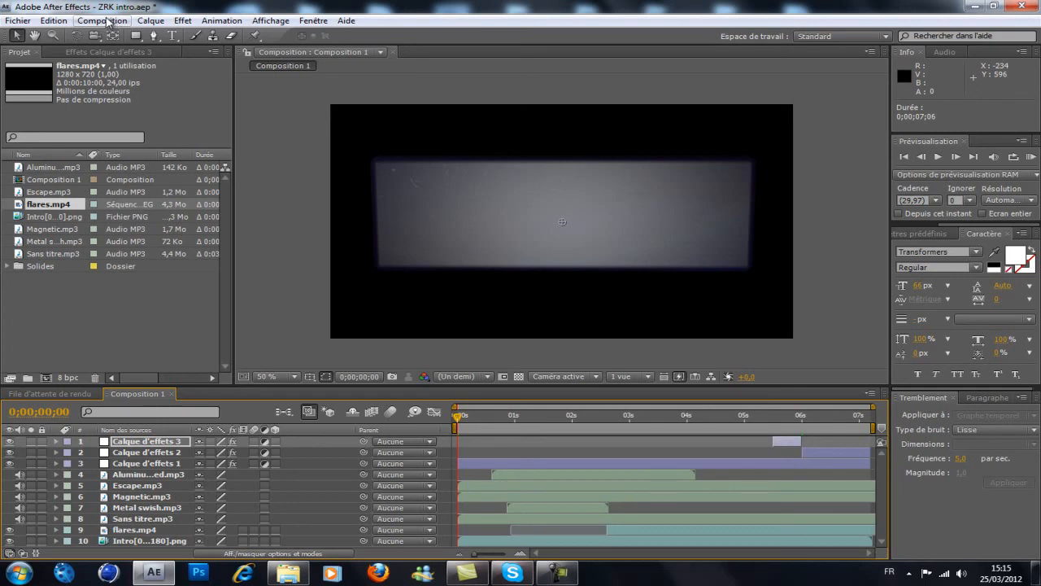
Step: Add Composition 1 to the render queue and enable audio output in its output module, keeping the Vidéo pour Windows format
left_click(111, 21)
left_click(143, 196)
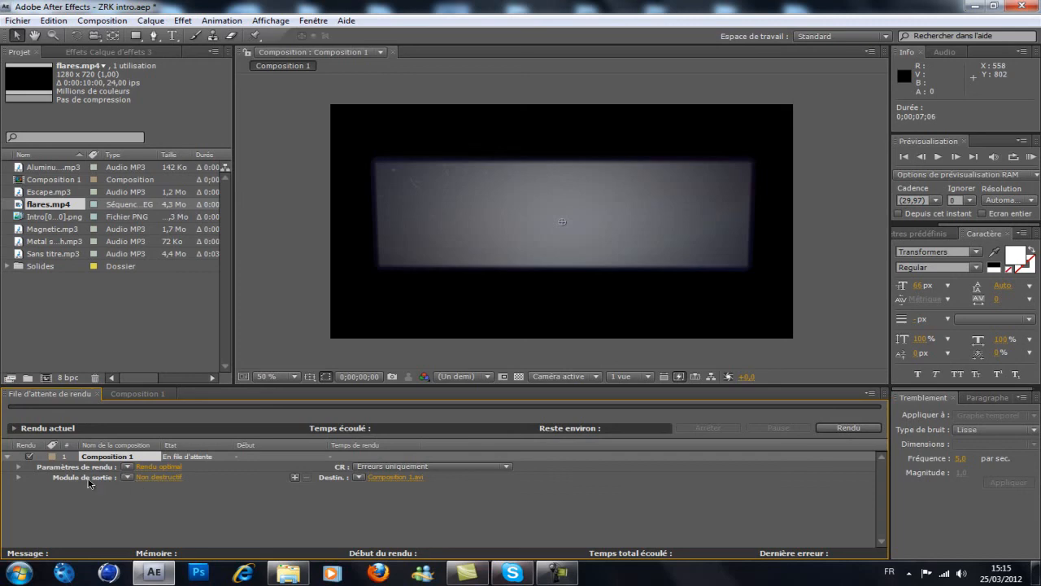
left_click(167, 479)
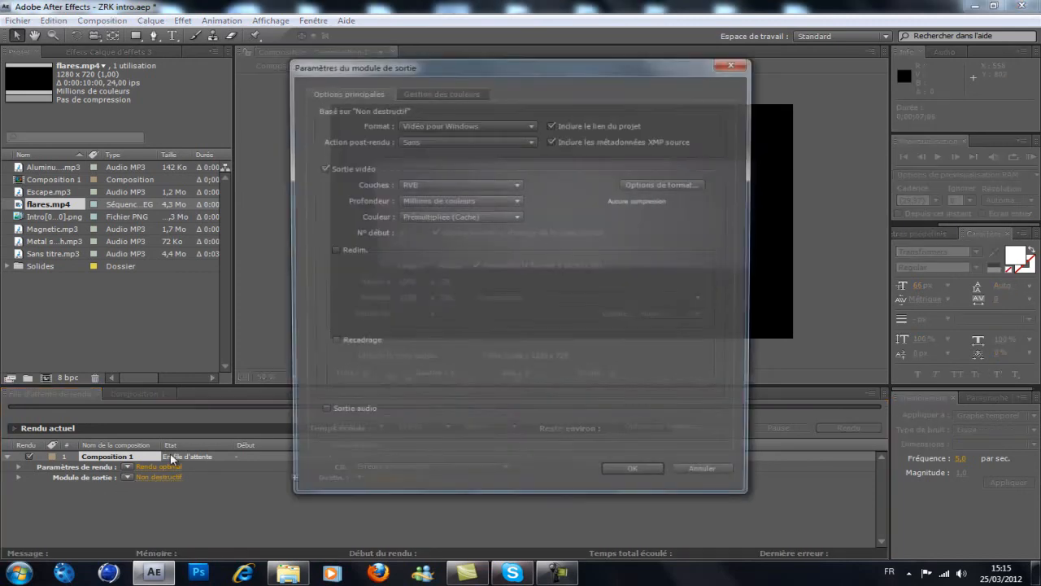
left_click(321, 414)
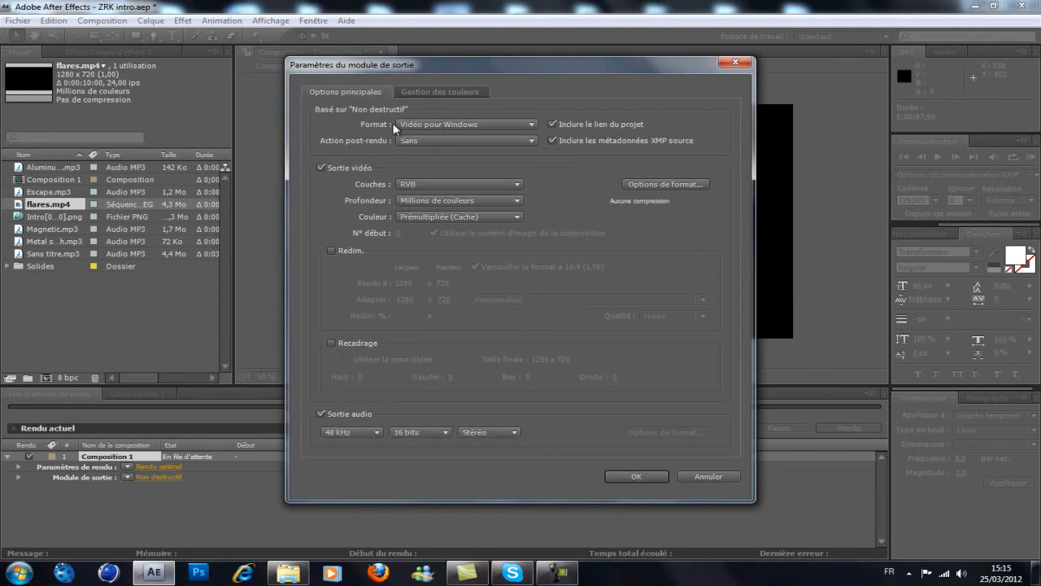
left_click(453, 123)
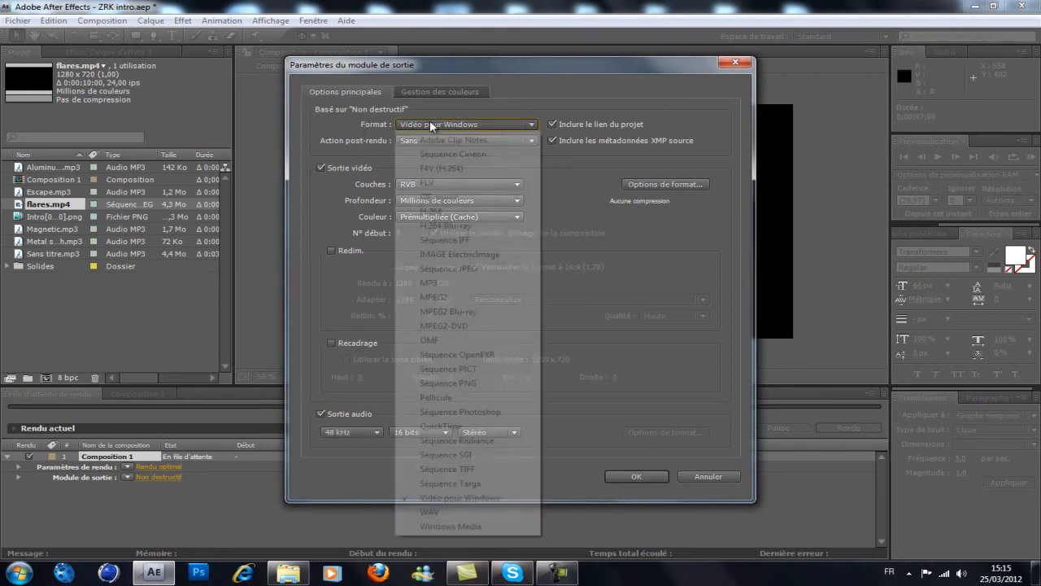
left_click(598, 494)
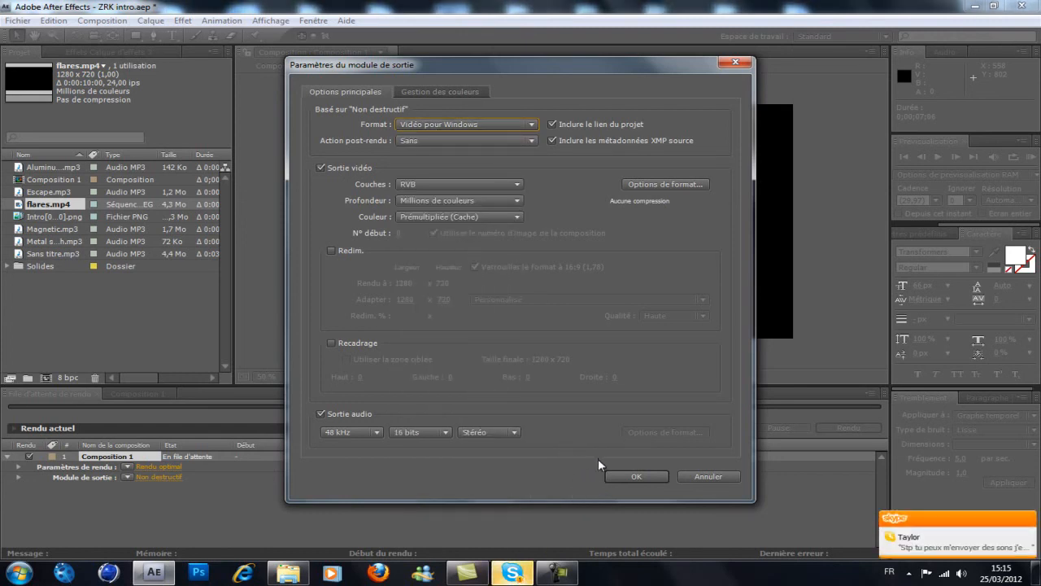
left_click(647, 478)
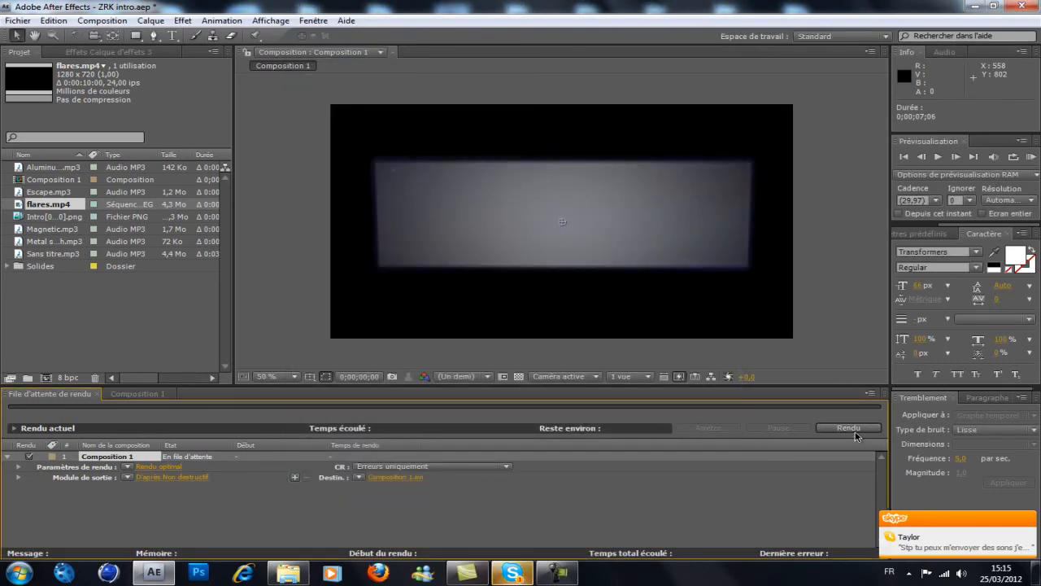
Step: Set the render destination to a file named ZRK Intro in the tuto folder
left_click(382, 477)
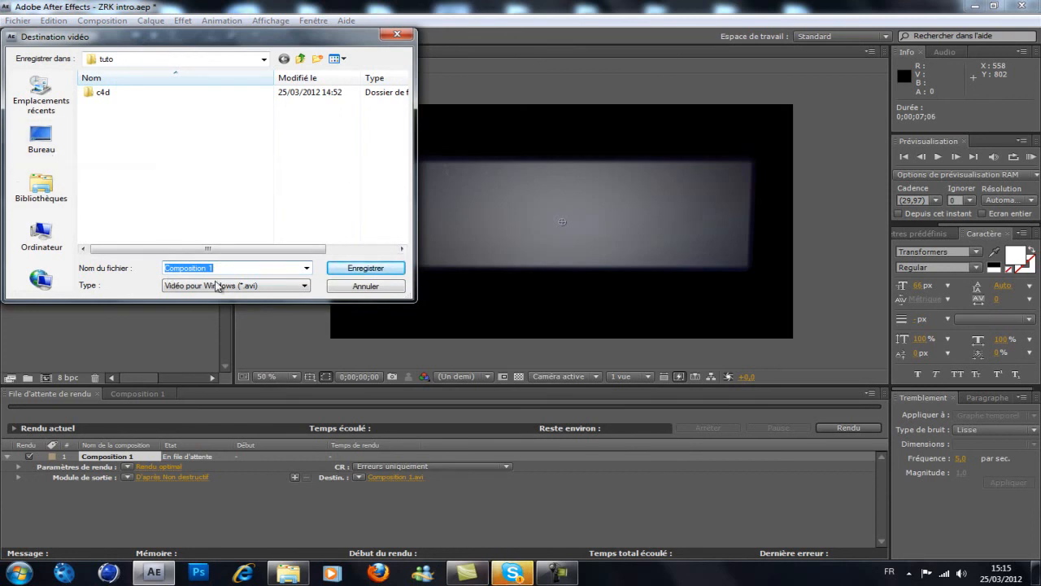
type("ZRK Intro")
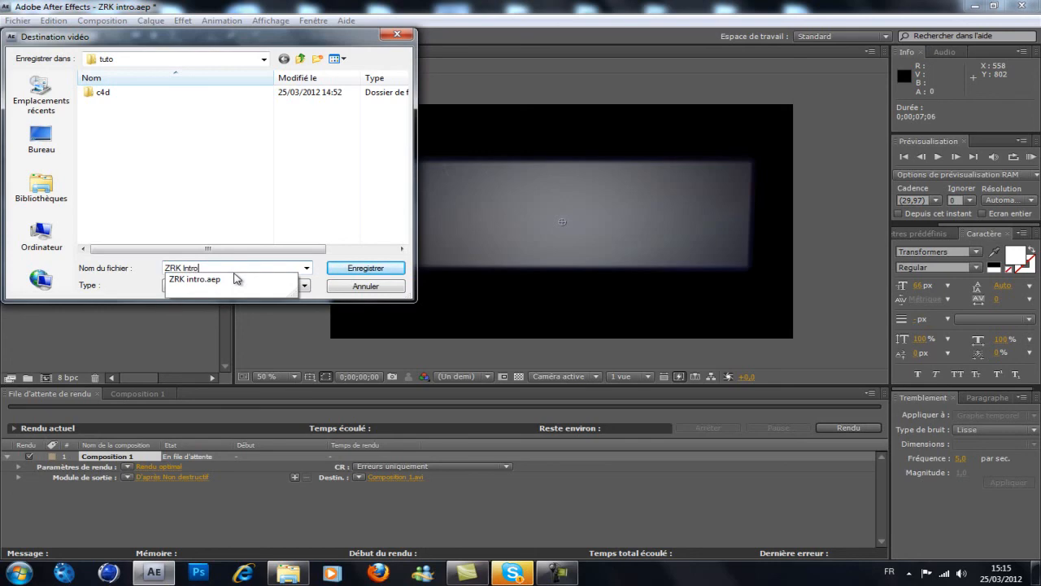
left_click(359, 269)
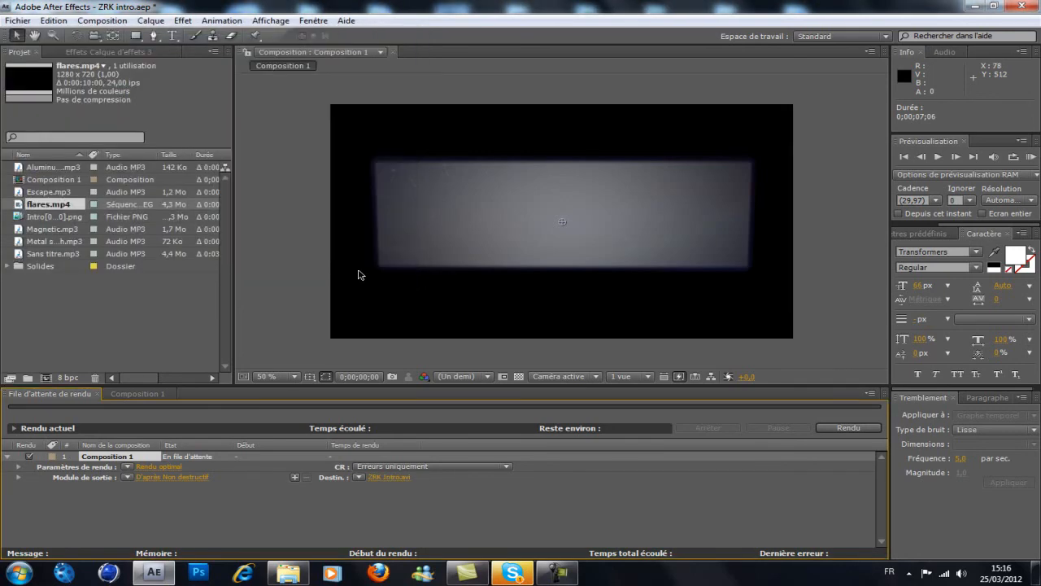
mouse_move(521, 572)
mouse_move(288, 573)
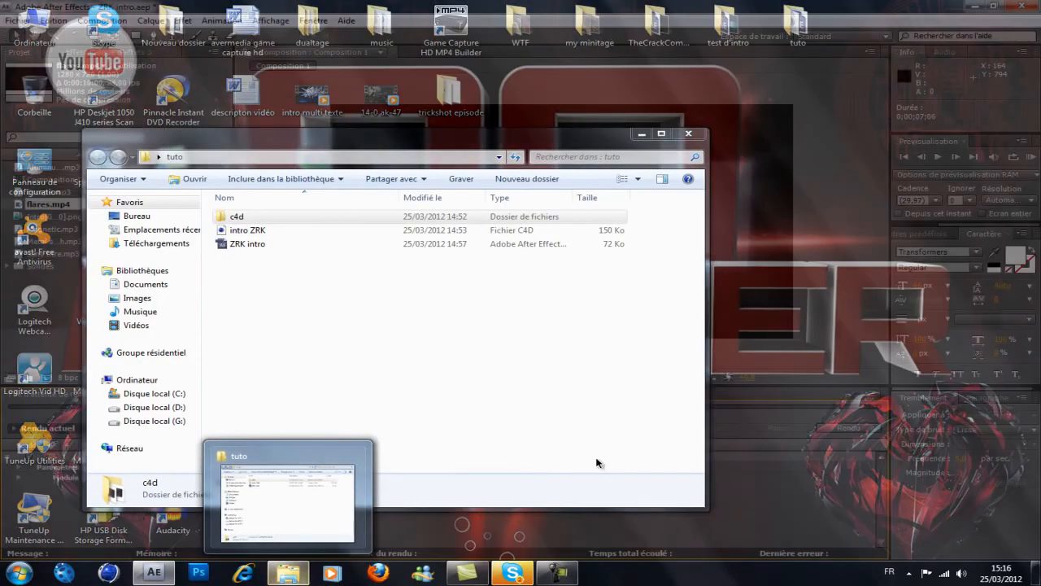